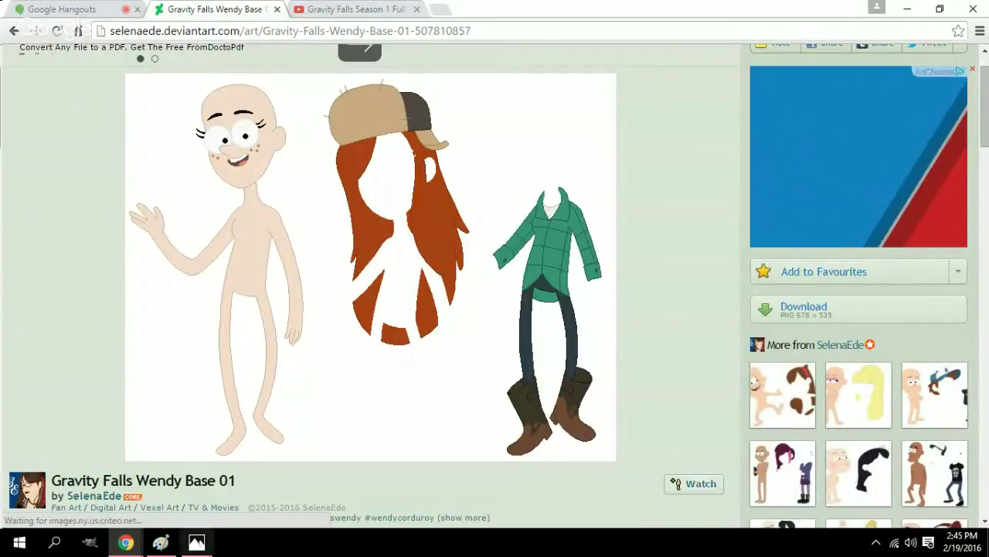
# - Switch to Paint and narrow the canvas to 271 × 538 px so only the bald figure remains
pyautogui.click(88, 8)
pyautogui.click(35, 94)
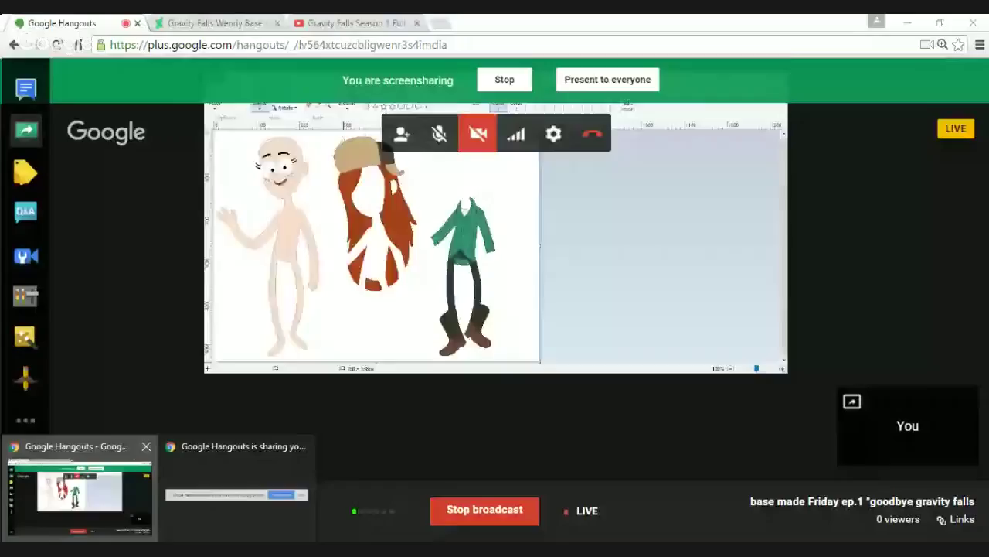
pyautogui.hotkey('alt', 'Tab')
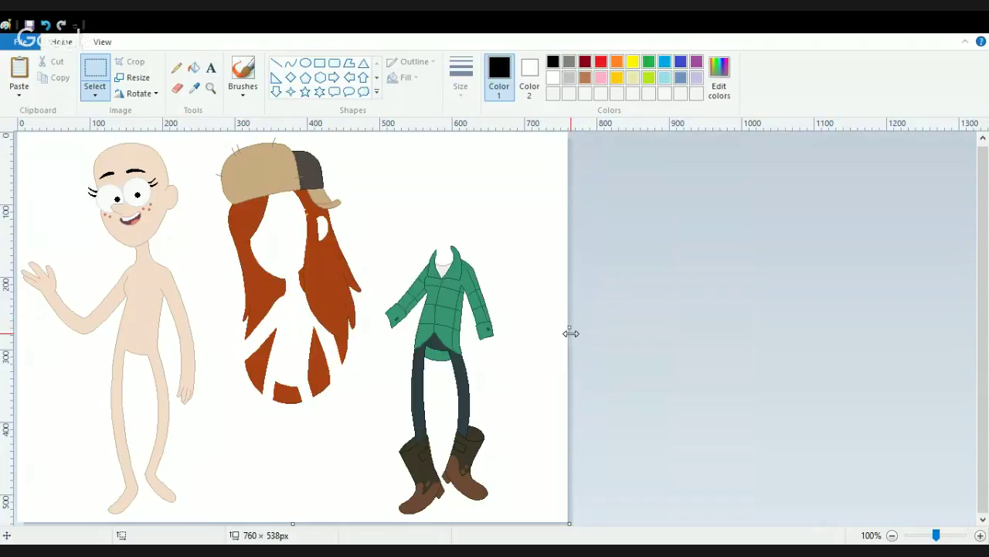
pyautogui.moveTo(569, 328); pyautogui.dragTo(214, 310)
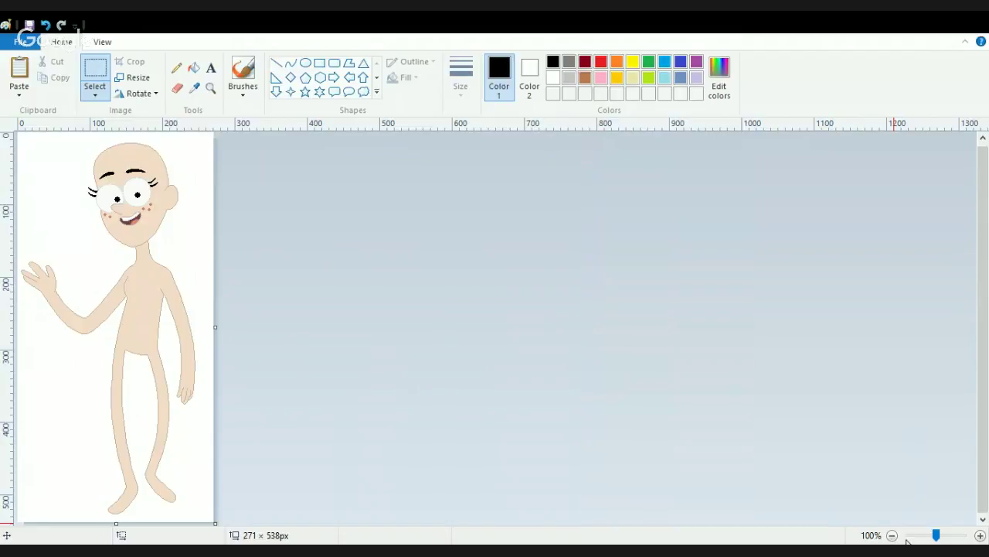
# - Fill the upper eyelash beside the left-hand eye with white so it blends into the background
pyautogui.hotkey('ctrl', 'pageup')
pyautogui.hotkey('ctrl', 'pageup')
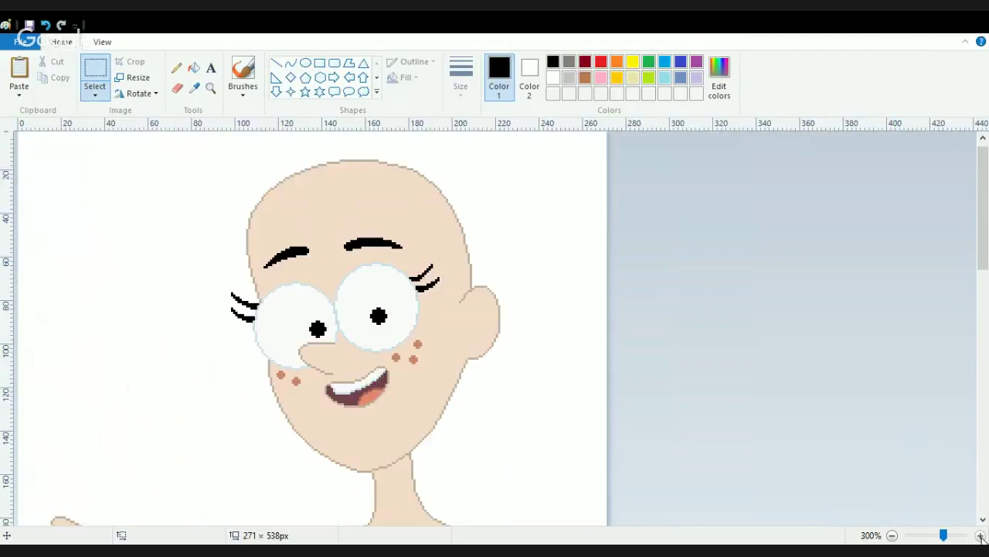
pyautogui.click(194, 67)
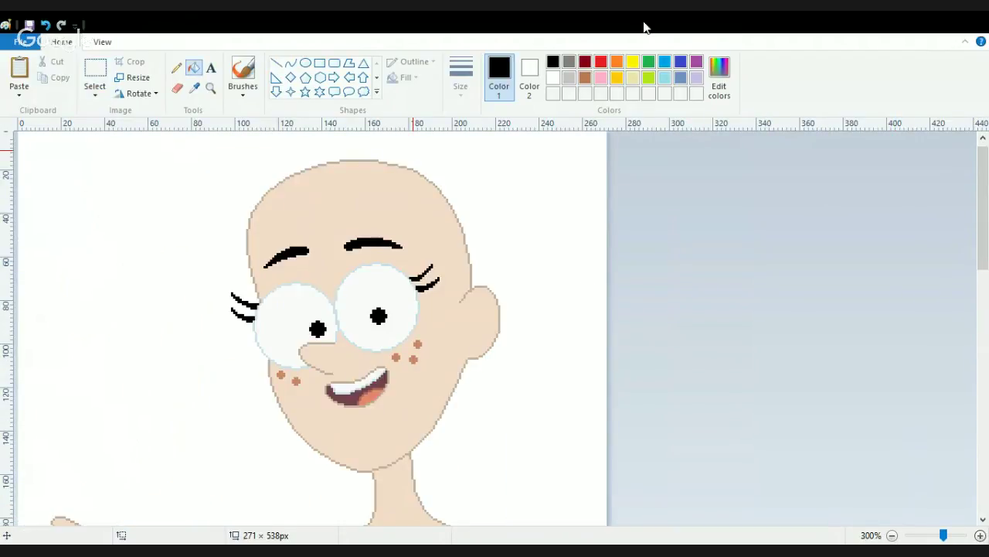
pyautogui.click(551, 79)
pyautogui.click(252, 301)
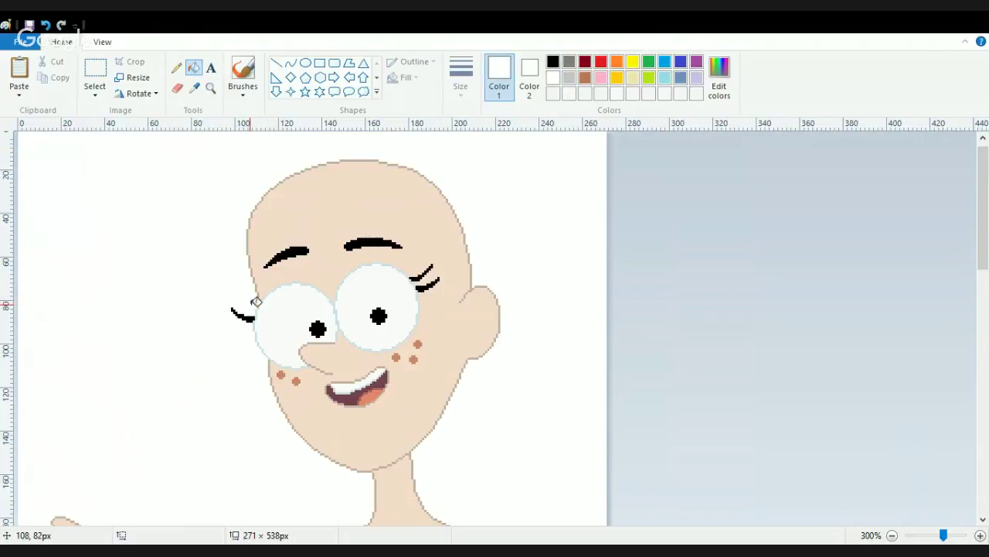
# - Sample the face's skin colour and fill the upper eyelash of the right-hand eye with it
pyautogui.click(194, 88)
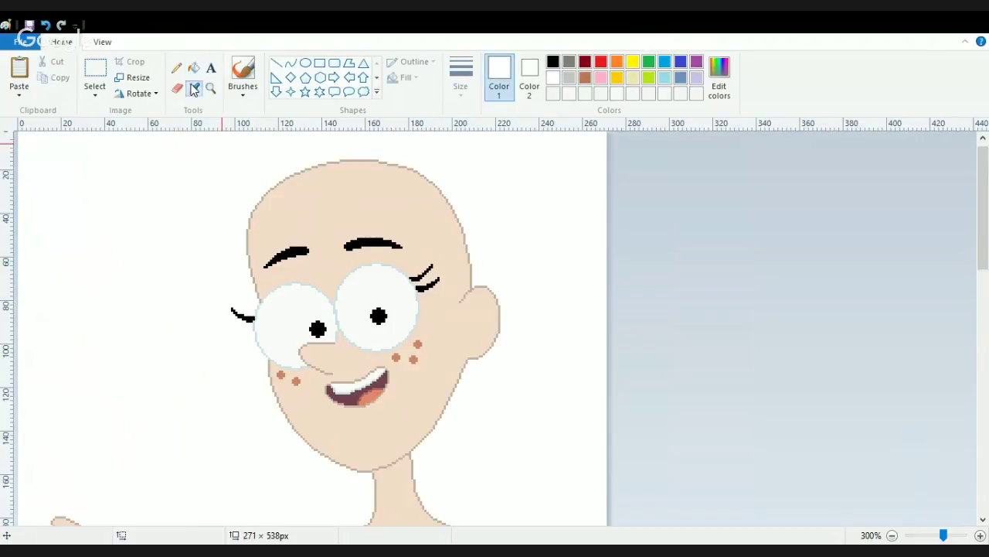
pyautogui.click(347, 217)
pyautogui.click(422, 274)
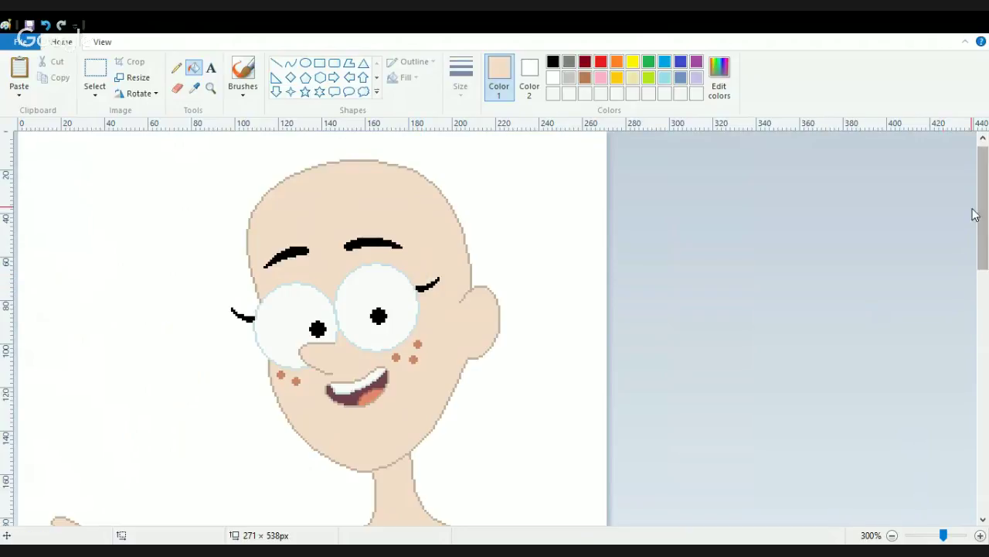
# - Sample the light blue eye outline as Color 1, set Color 2 to black, and recolour both eye outlines with the Eraser
pyautogui.click(194, 88)
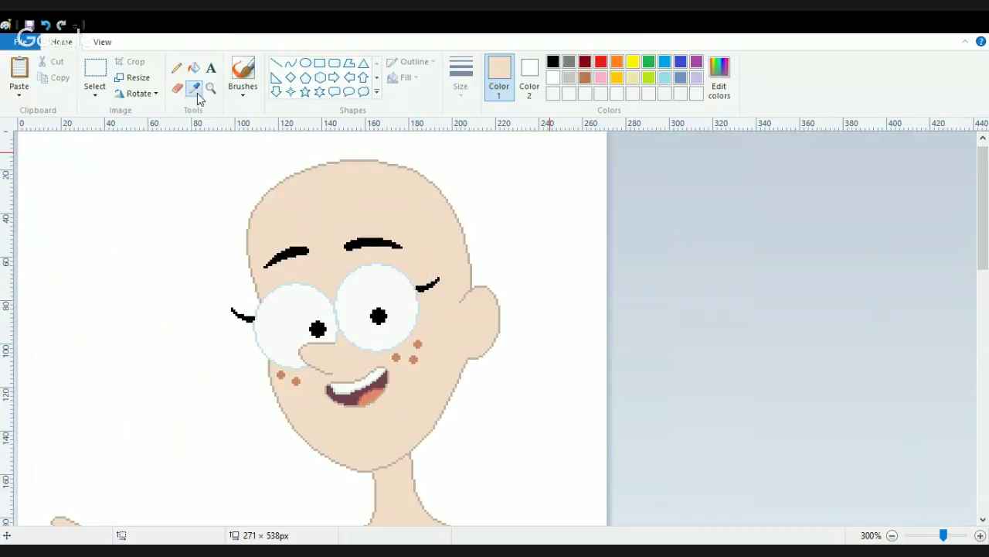
pyautogui.click(341, 309)
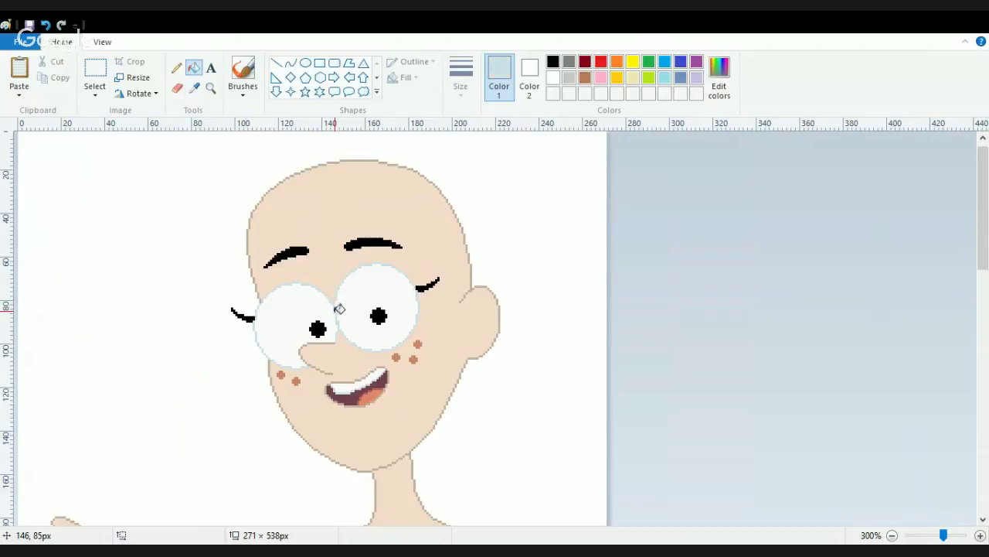
pyautogui.click(178, 89)
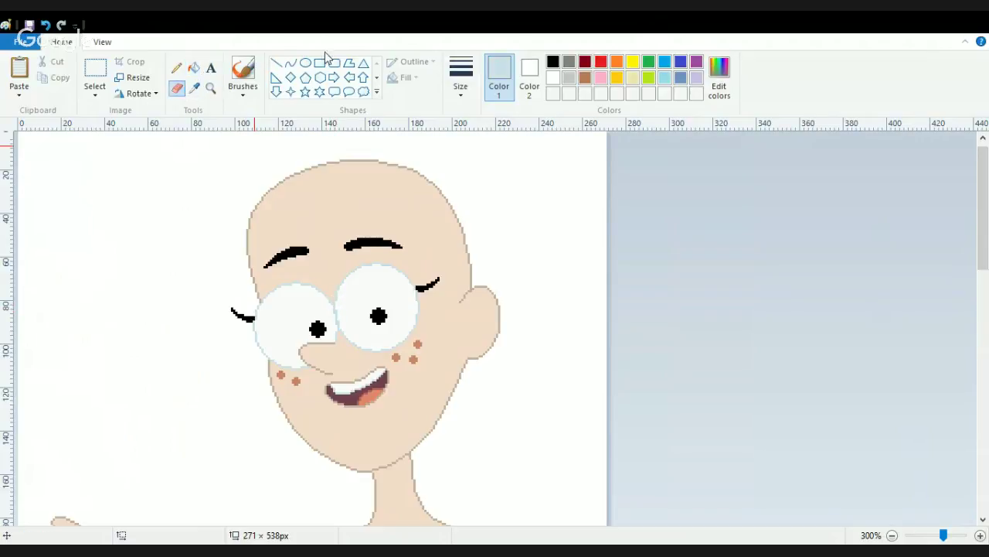
pyautogui.click(529, 74)
pyautogui.click(554, 63)
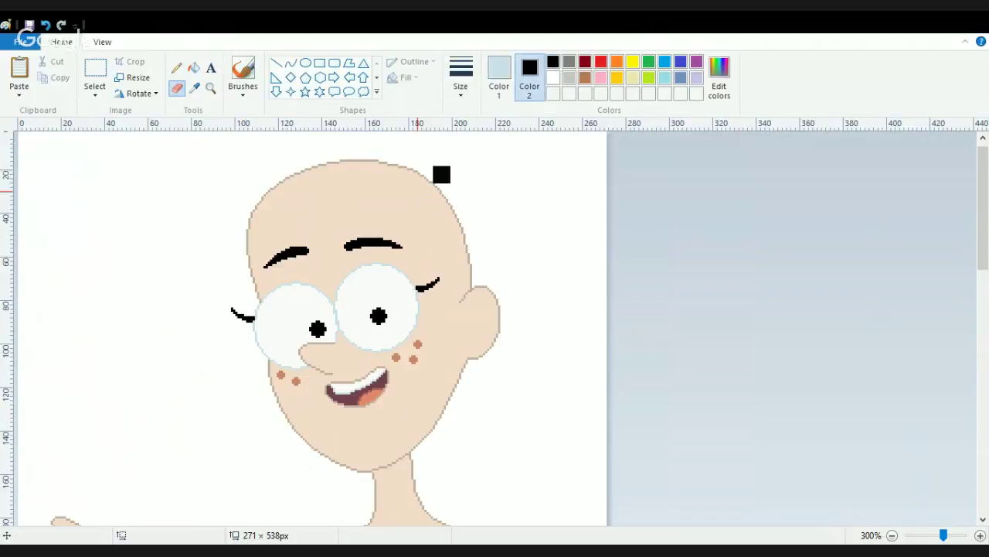
pyautogui.click(342, 279)
pyautogui.hotkey('ctrl', 'z')
pyautogui.moveTo(405, 299)
pyautogui.mouseDown()
pyautogui.moveTo(415, 324)
pyautogui.moveTo(398, 346)
pyautogui.moveTo(372, 349)
pyautogui.moveTo(362, 331)
pyautogui.moveTo(359, 348)
pyautogui.moveTo(327, 312)
pyautogui.moveTo(375, 272)
pyautogui.moveTo(407, 286)
pyautogui.mouseUp()
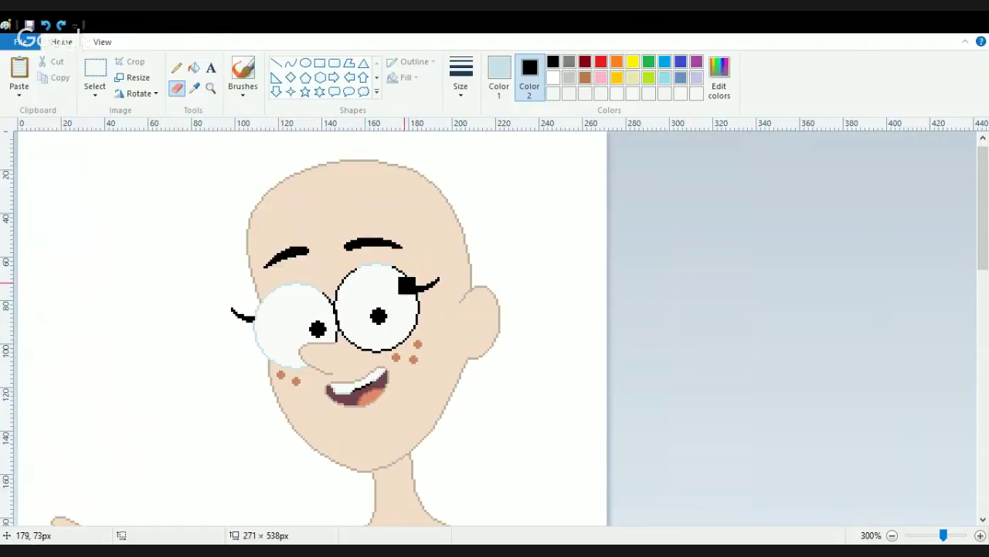
pyautogui.moveTo(315, 306)
pyautogui.mouseDown()
pyautogui.moveTo(307, 366)
pyautogui.moveTo(263, 355)
pyautogui.moveTo(255, 326)
pyautogui.moveTo(274, 286)
pyautogui.moveTo(305, 274)
pyautogui.mouseUp()
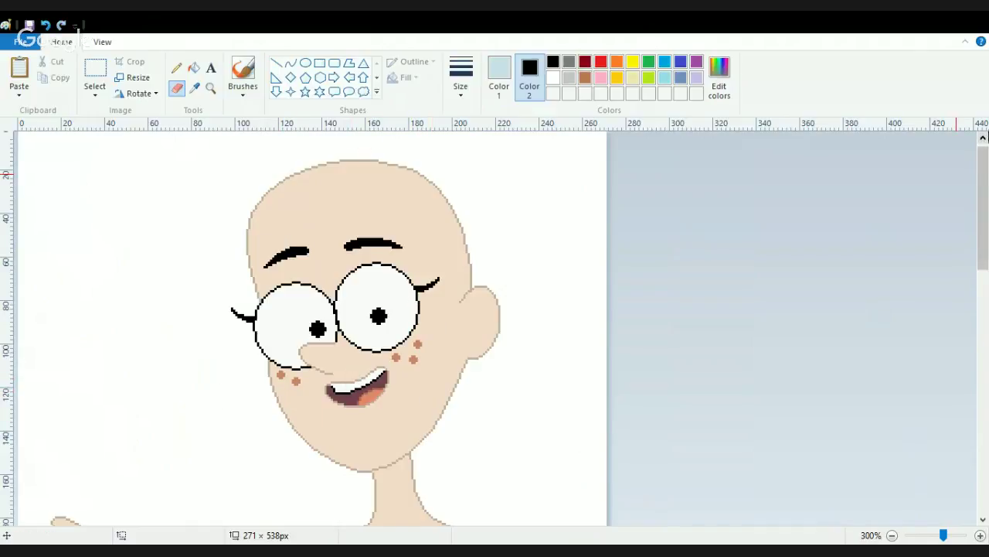
# - Set up the Curve tool with a custom dark brown as Color 1 and white as Color 2
pyautogui.moveTo(983, 154)
pyautogui.mouseDown()
pyautogui.moveTo(983, 286)
pyautogui.moveTo(984, 161)
pyautogui.mouseUp()
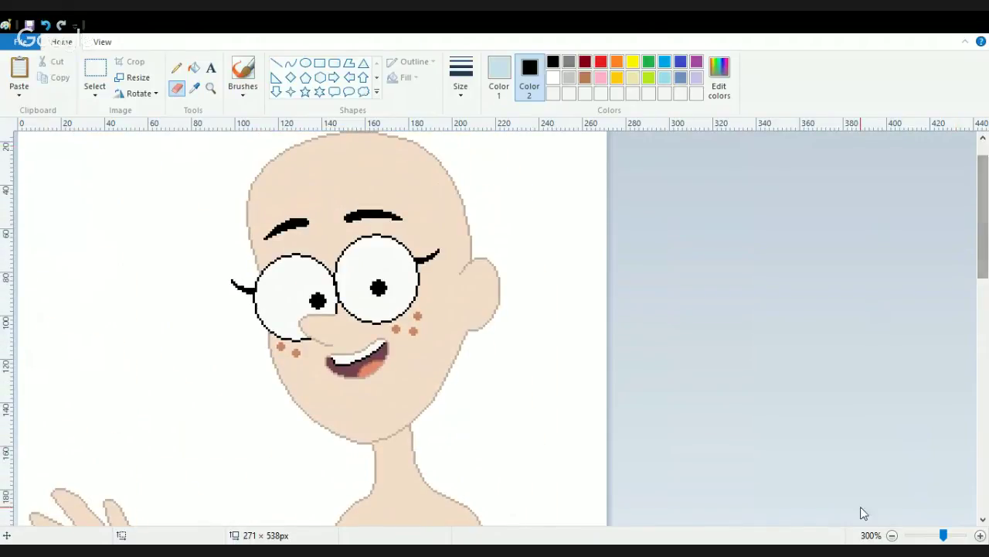
pyautogui.click(892, 535)
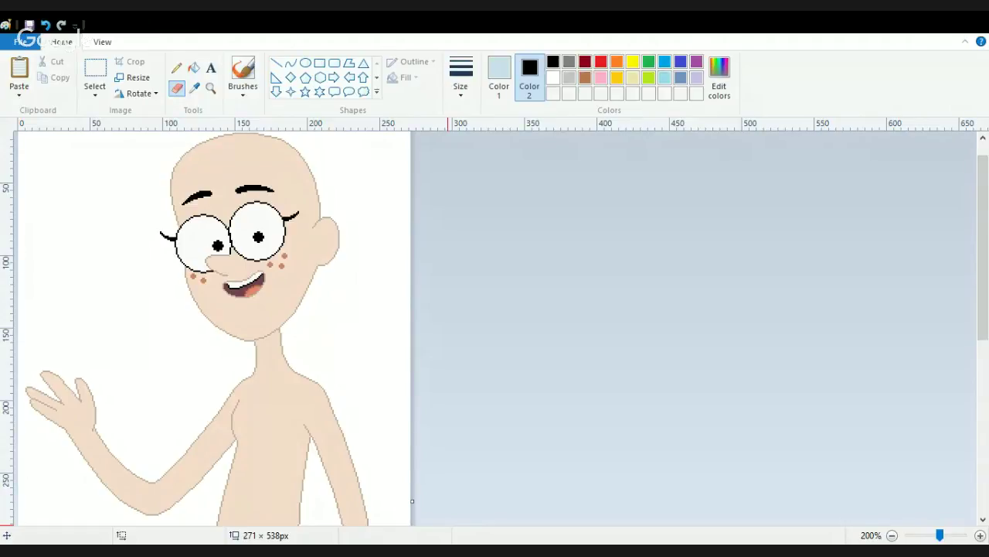
pyautogui.click(375, 196)
pyautogui.click(291, 64)
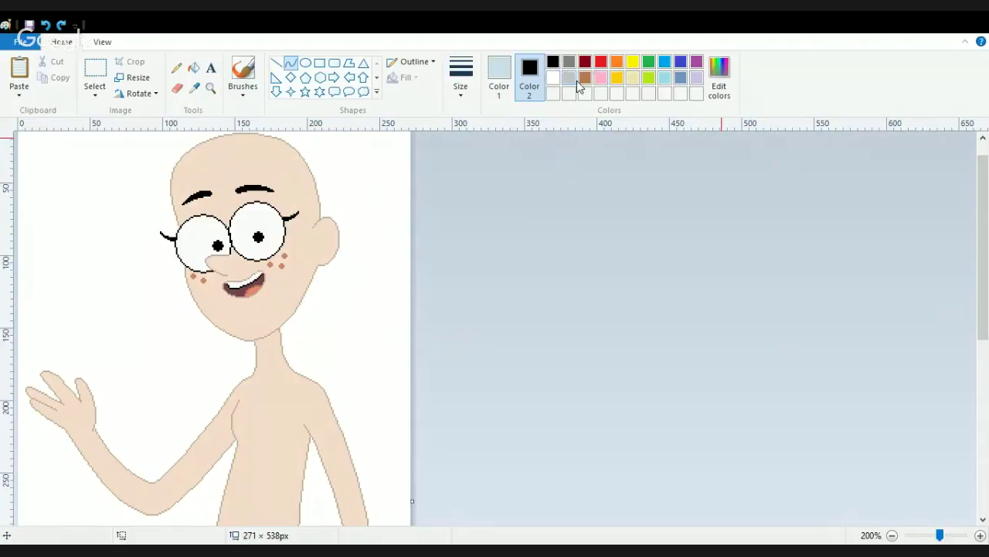
pyautogui.scroll(2, 696, 255)
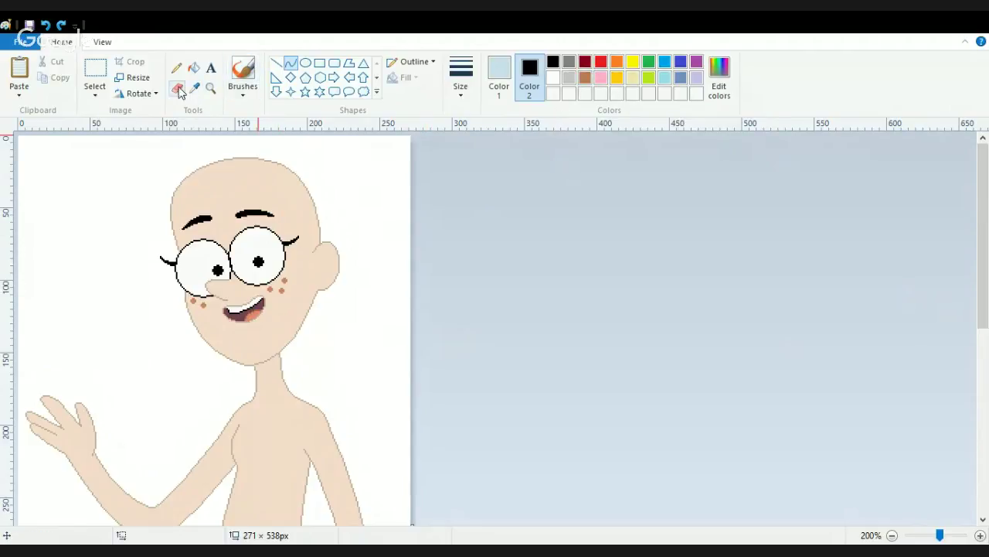
pyautogui.click(584, 78)
pyautogui.click(554, 79)
pyautogui.click(499, 77)
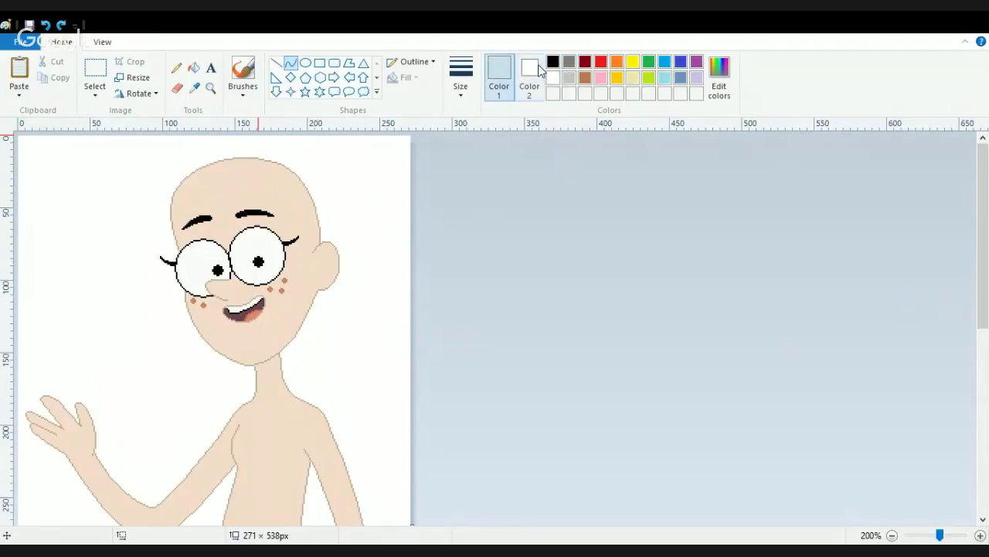
pyautogui.click(585, 78)
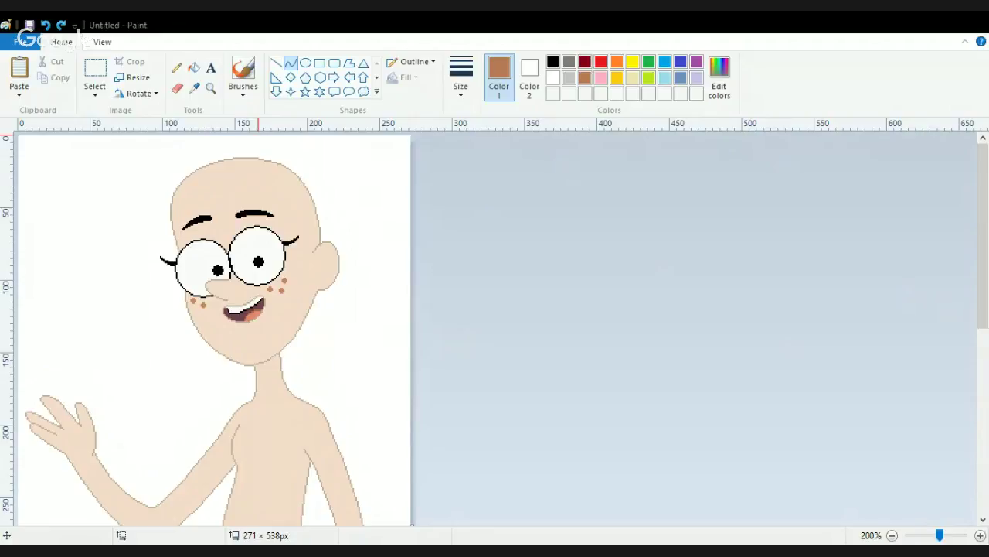
pyautogui.press('Return')
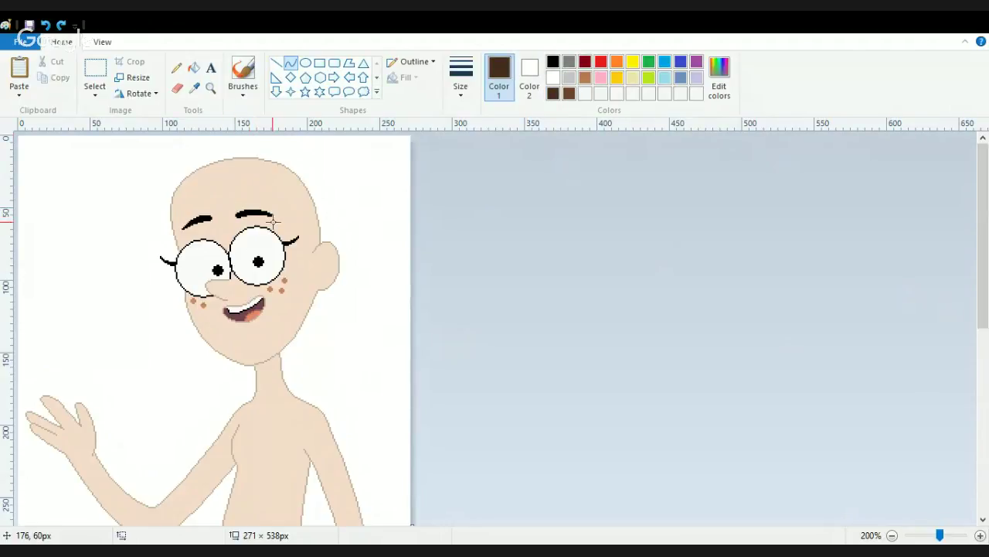
# - Draw a dark brown hair curve about 32 × 33 px from the right-hand eyebrow's outer end down to between the eyes
pyautogui.moveTo(274, 200)
pyautogui.mouseDown()
pyautogui.moveTo(232, 317)
pyautogui.moveTo(166, 348)
pyautogui.moveTo(167, 360)
pyautogui.mouseUp()
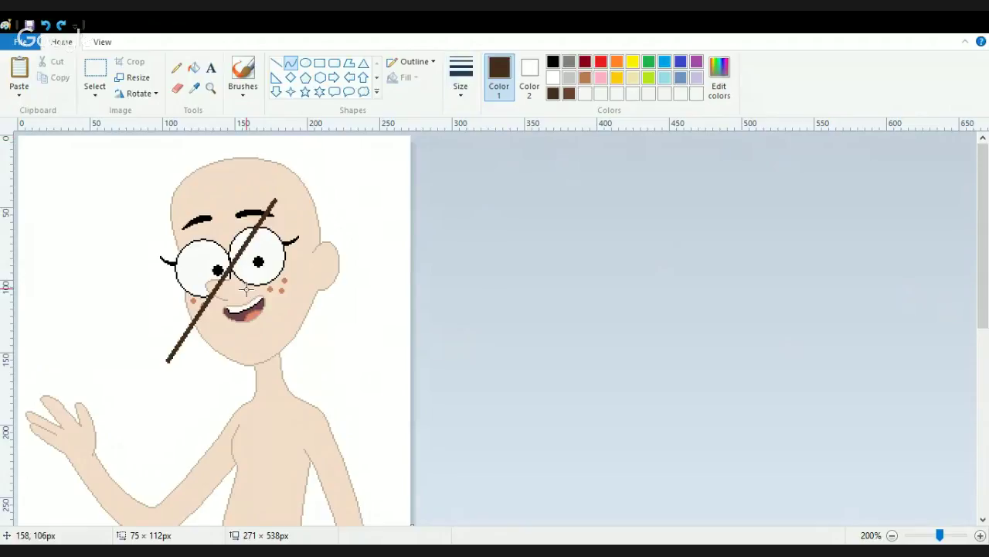
pyautogui.hotkey('ctrl', 'z')
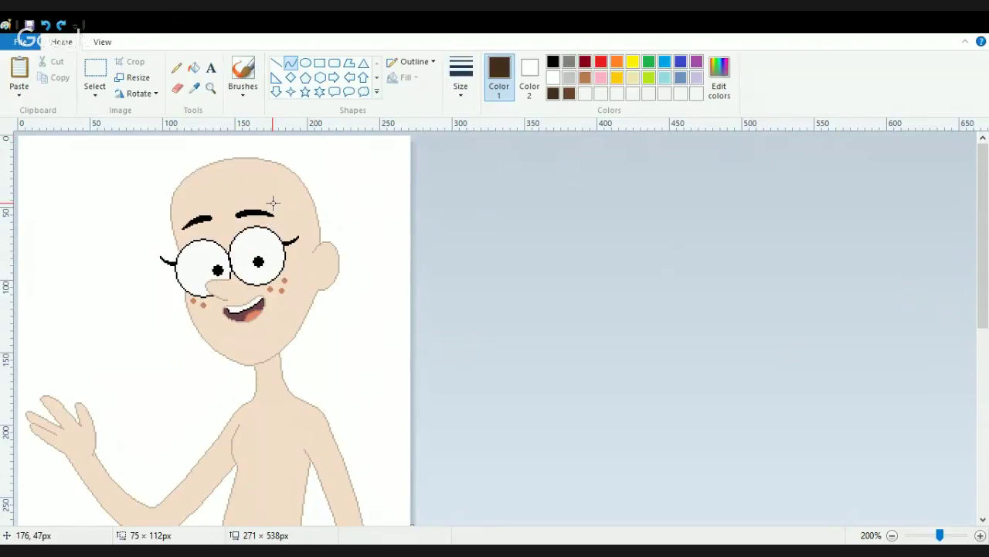
pyautogui.scroll(1, 272, 203)
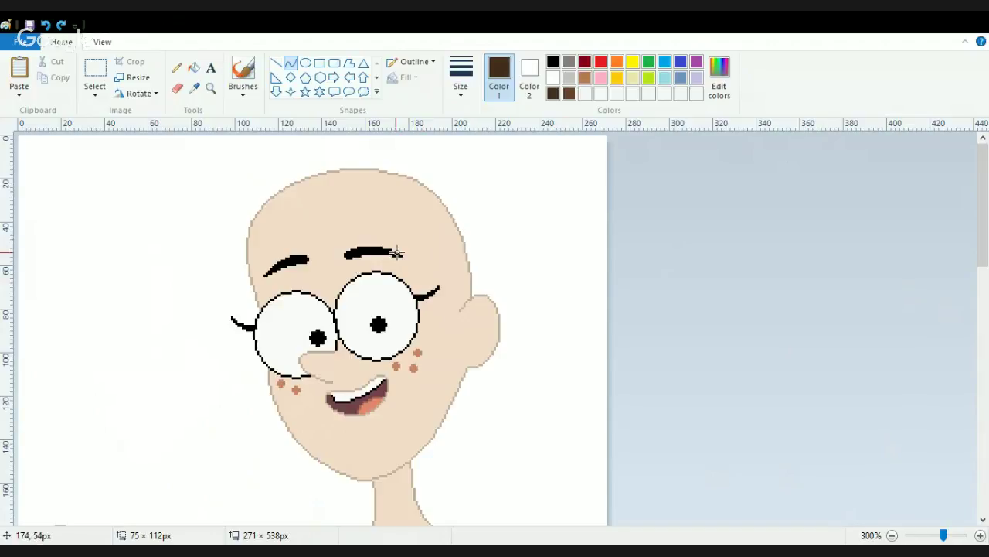
pyautogui.moveTo(398, 259); pyautogui.dragTo(332, 333)
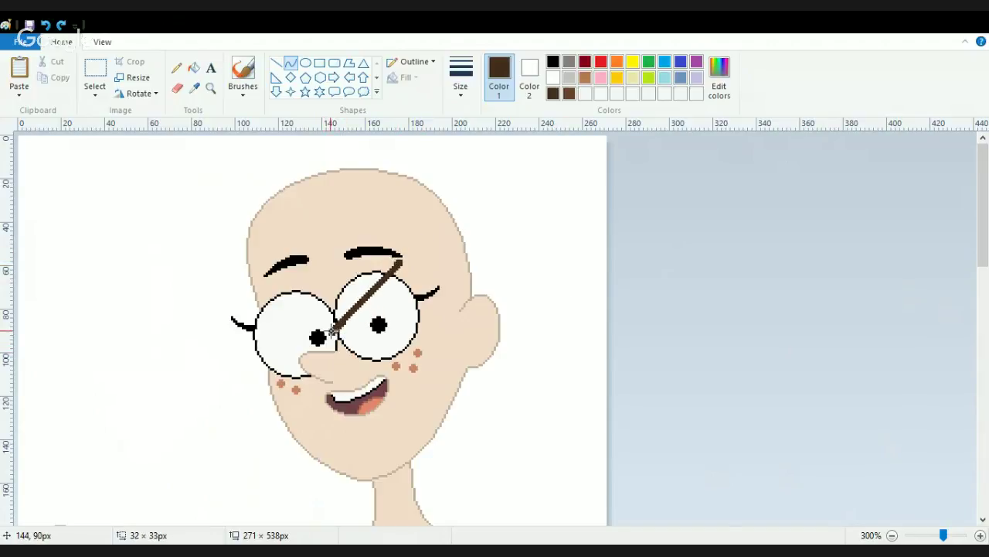
pyautogui.moveTo(389, 298); pyautogui.dragTo(367, 303)
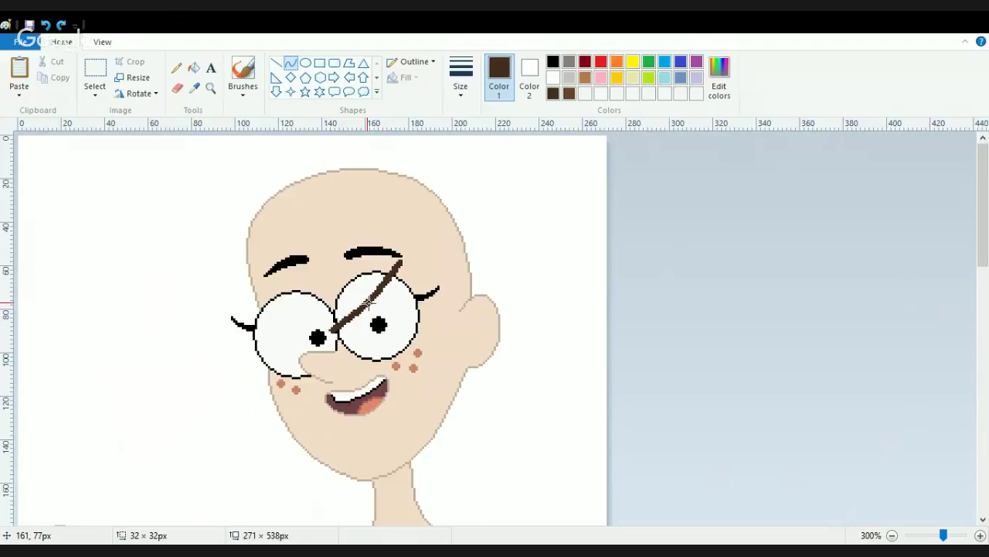
pyautogui.click(300, 327)
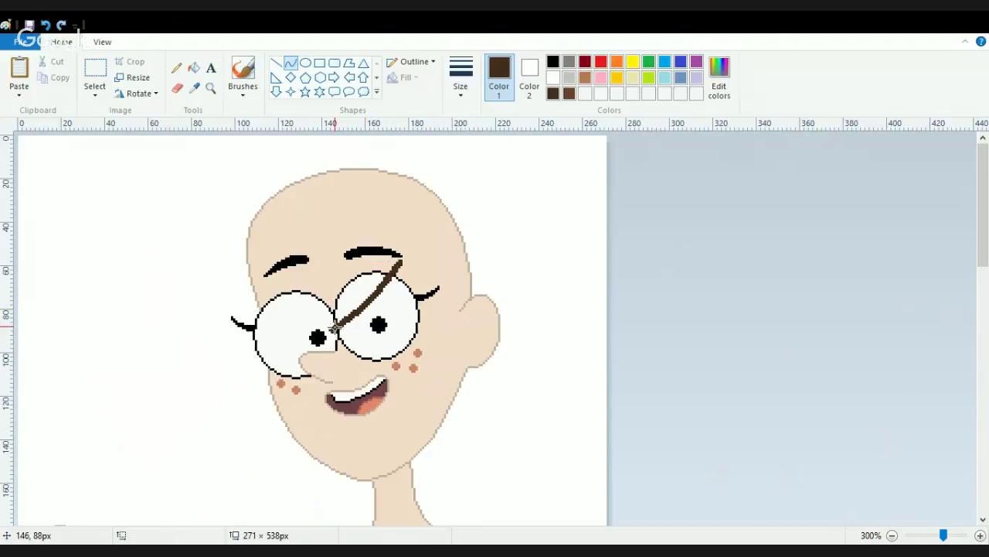
# - Add two joined hair curves, about 20 × 31 px up to the right-hand eyebrow and about 46 × 46 px down across the left-hand eye
pyautogui.moveTo(332, 329); pyautogui.dragTo(384, 248)
pyautogui.moveTo(372, 250); pyautogui.dragTo(371, 263)
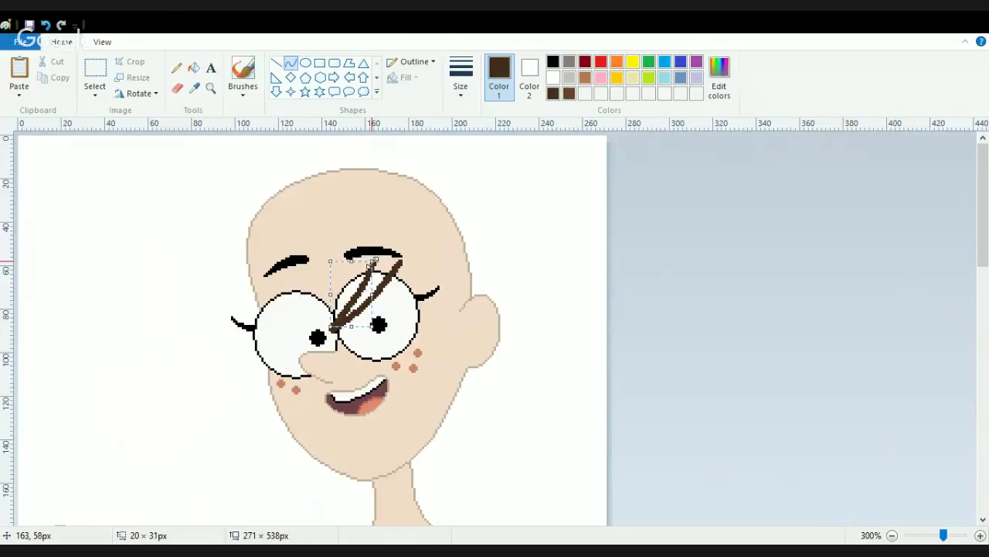
pyautogui.click(272, 276)
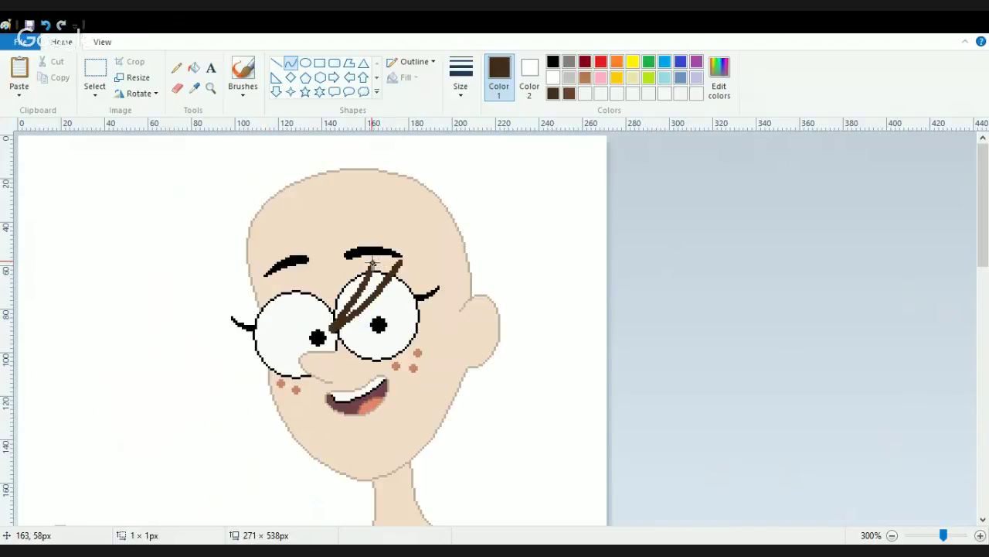
pyautogui.moveTo(372, 263); pyautogui.dragTo(276, 358)
pyautogui.moveTo(313, 322); pyautogui.dragTo(318, 326)
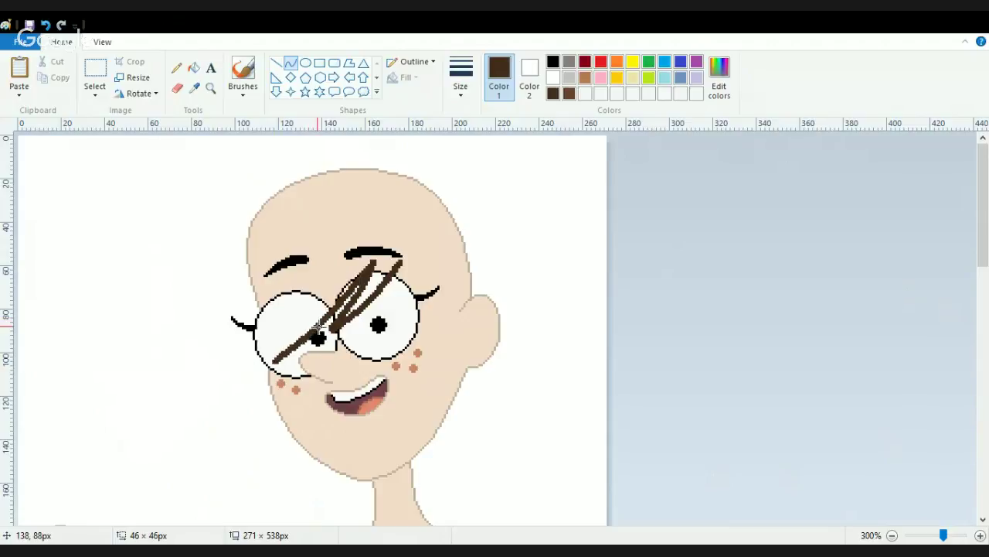
pyautogui.click(344, 216)
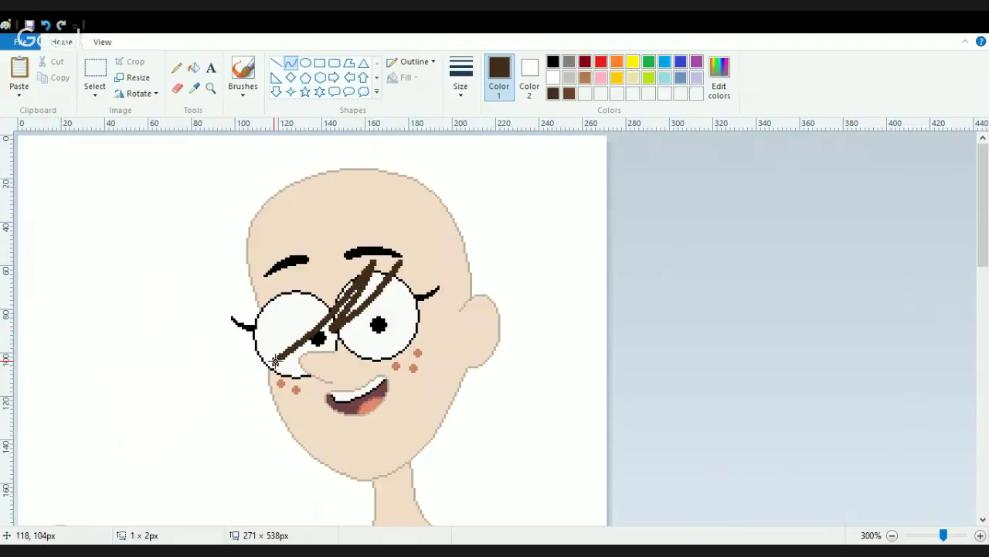
# - Continue the hair with a curve about 23 × 42 px up to brow level and a long curve about 35 × 104 px down past the jaw
pyautogui.moveTo(275, 360); pyautogui.dragTo(323, 269)
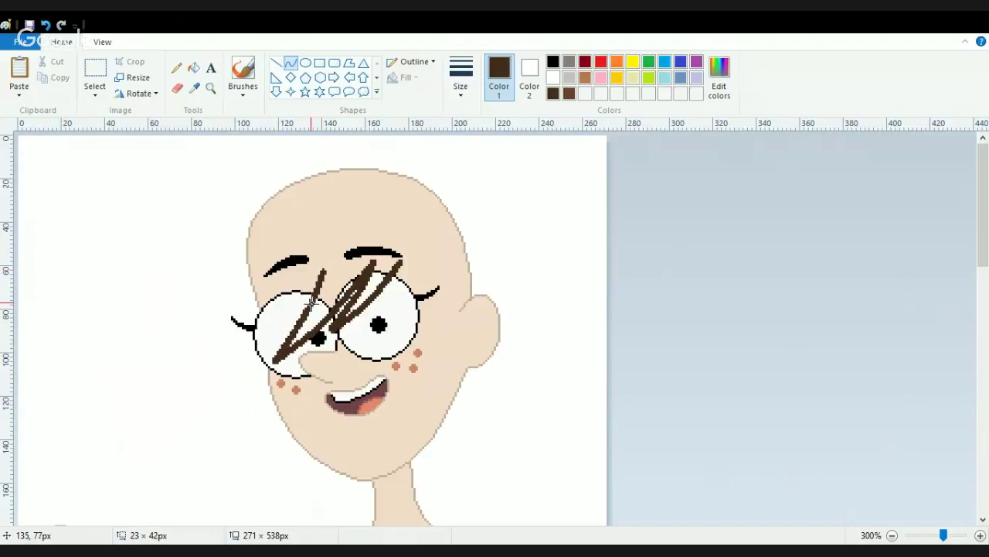
pyautogui.click(347, 228)
pyautogui.moveTo(322, 274); pyautogui.dragTo(327, 499)
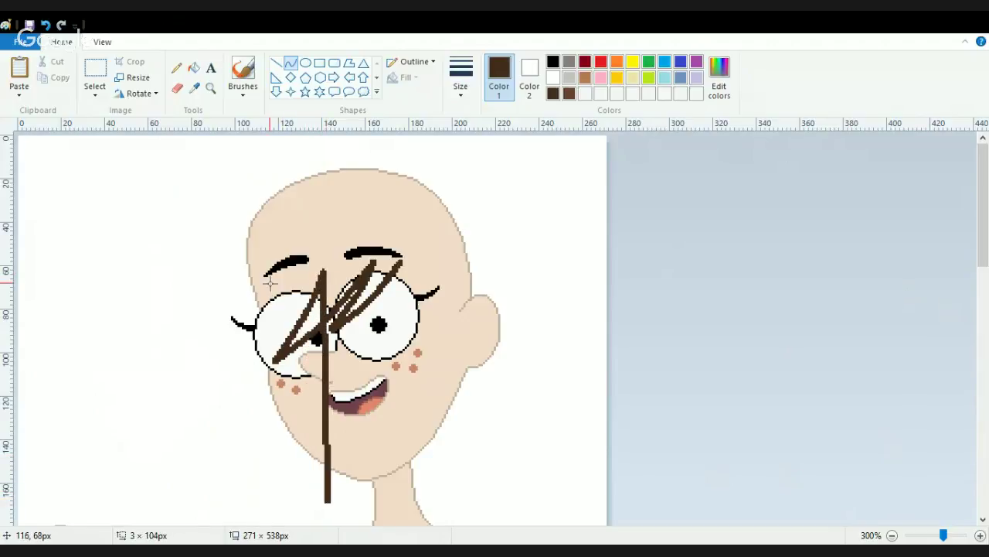
pyautogui.moveTo(270, 283); pyautogui.dragTo(273, 314)
pyautogui.moveTo(293, 417); pyautogui.dragTo(253, 439)
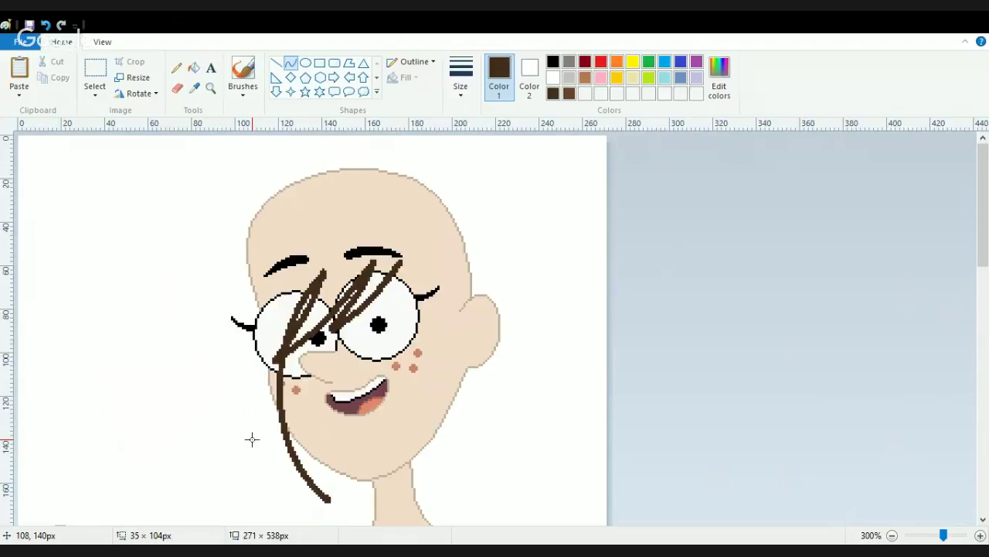
pyautogui.moveTo(252, 439); pyautogui.dragTo(256, 440)
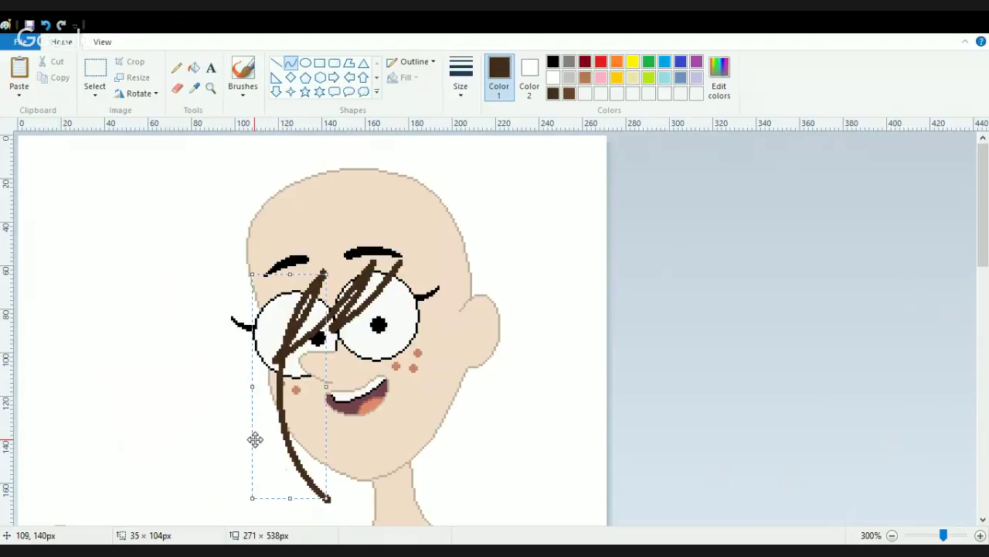
# - Shorten the long hair curve along the left-hand cheek to about 35 × 95 px so it ends at the jaw
pyautogui.moveTo(290, 502); pyautogui.dragTo(286, 479)
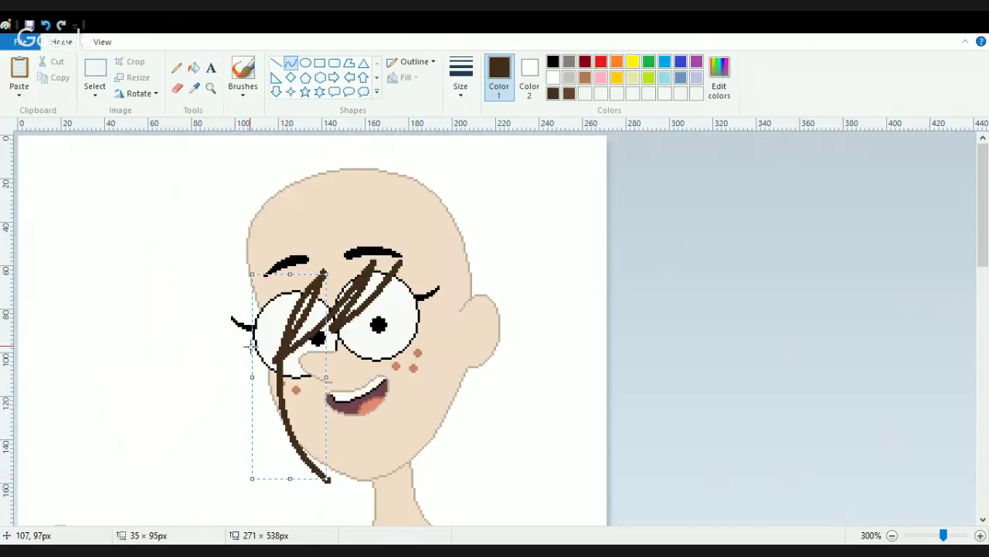
pyautogui.click(181, 70)
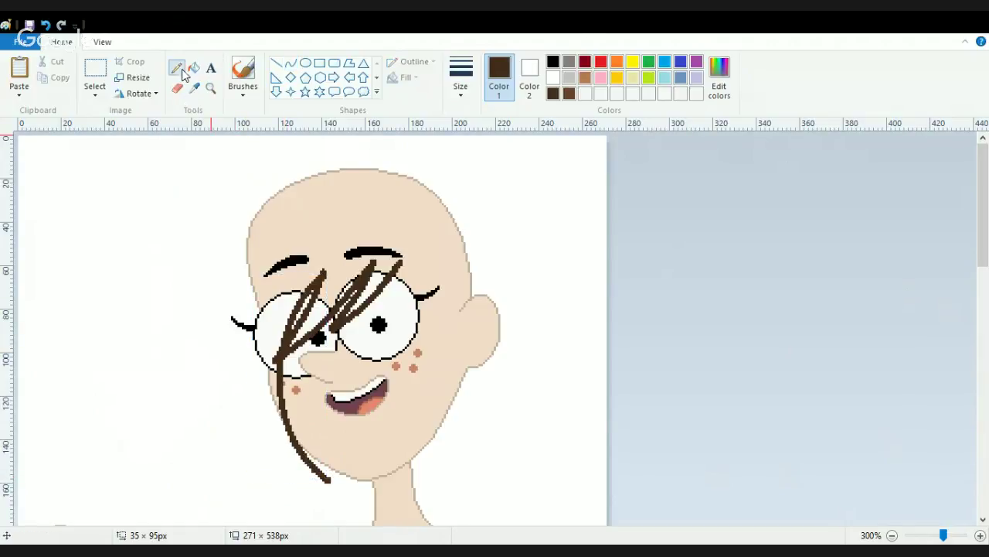
pyautogui.click(552, 79)
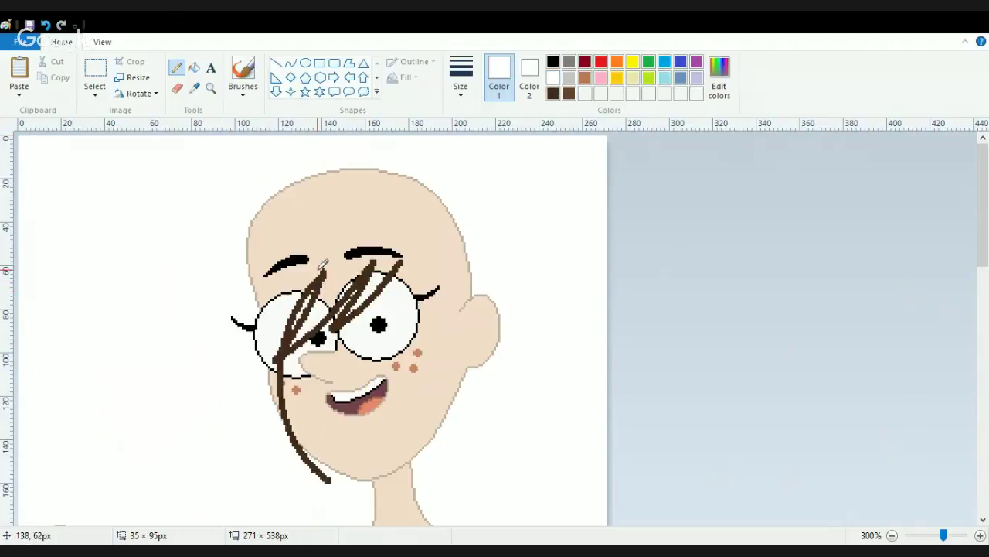
pyautogui.click(553, 63)
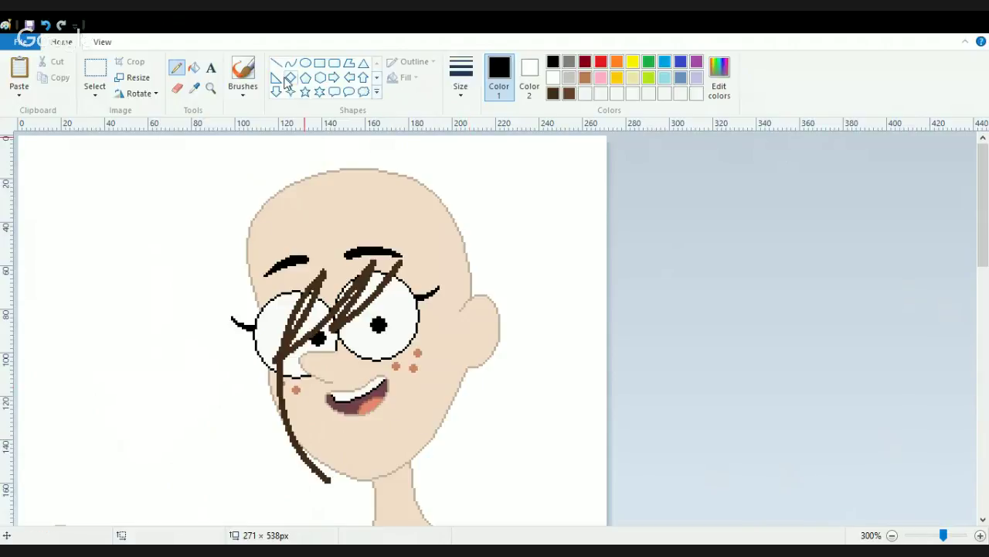
pyautogui.click(305, 62)
pyautogui.click(290, 62)
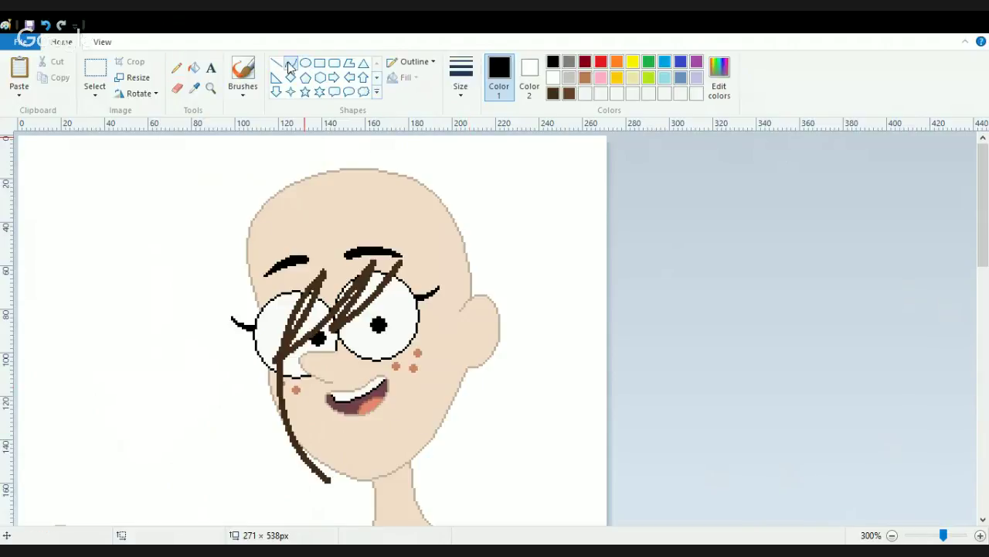
pyautogui.click(569, 92)
pyautogui.click(553, 93)
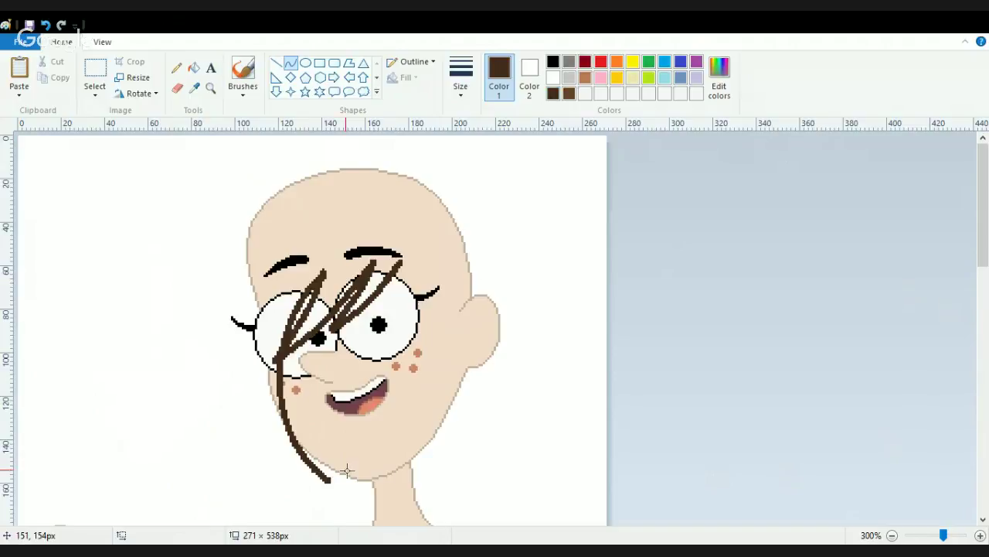
# - Draw an outer dark brown hair curve about 44 × 110 px from the long strand's tip up beside the left-hand side of the head
pyautogui.moveTo(328, 481); pyautogui.dragTo(247, 356)
pyautogui.hotkey('ctrl', 'z')
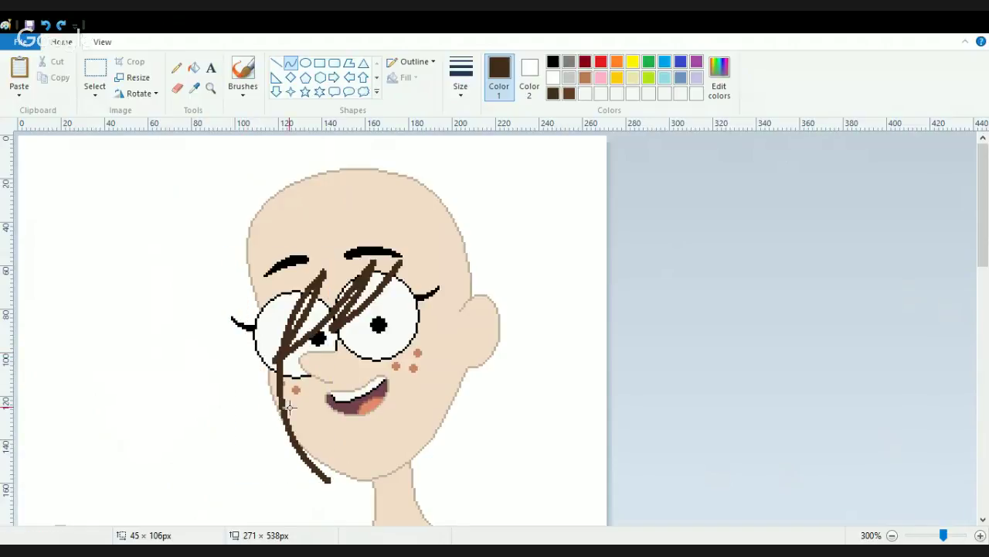
pyautogui.moveTo(326, 481); pyautogui.dragTo(246, 414)
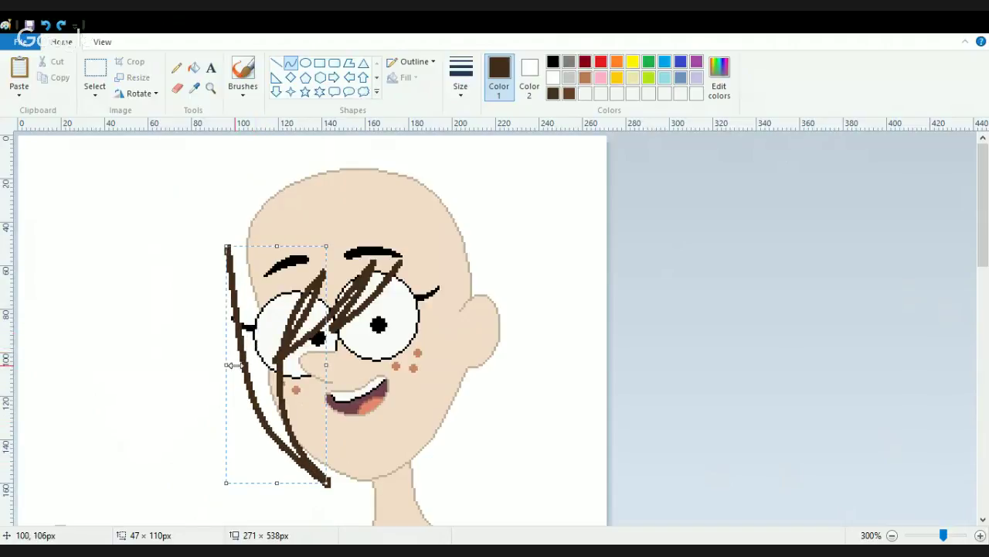
pyautogui.moveTo(226, 363); pyautogui.dragTo(241, 365)
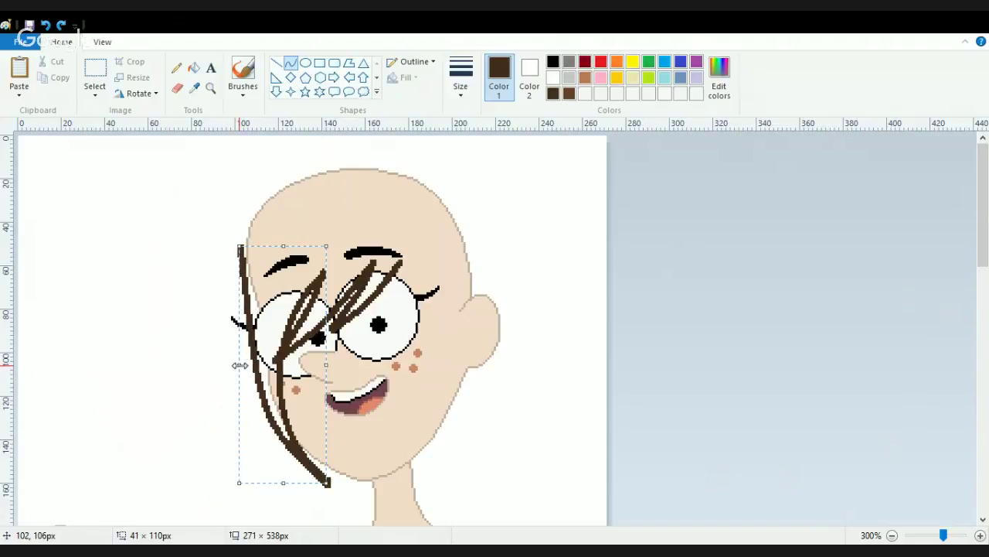
pyautogui.moveTo(239, 365); pyautogui.dragTo(233, 365)
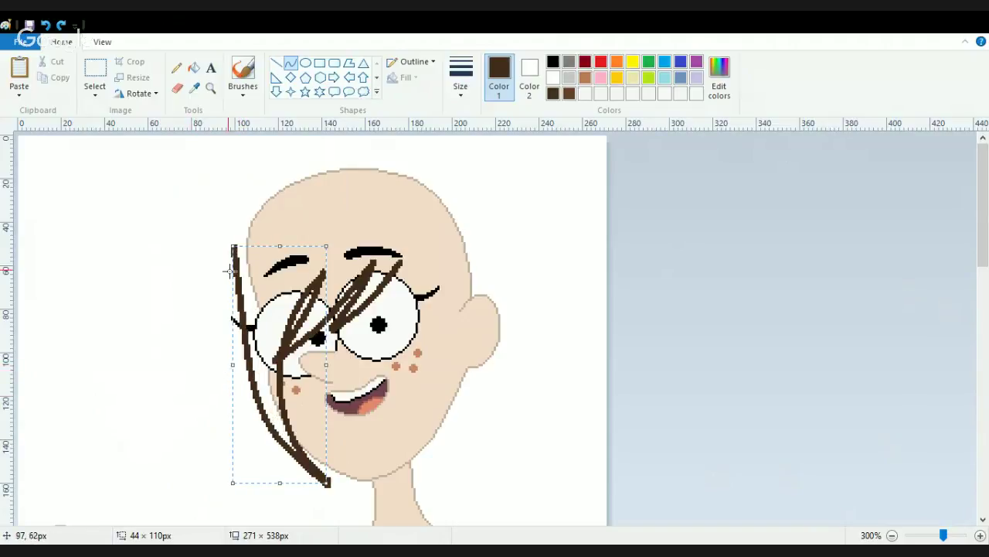
pyautogui.click(130, 322)
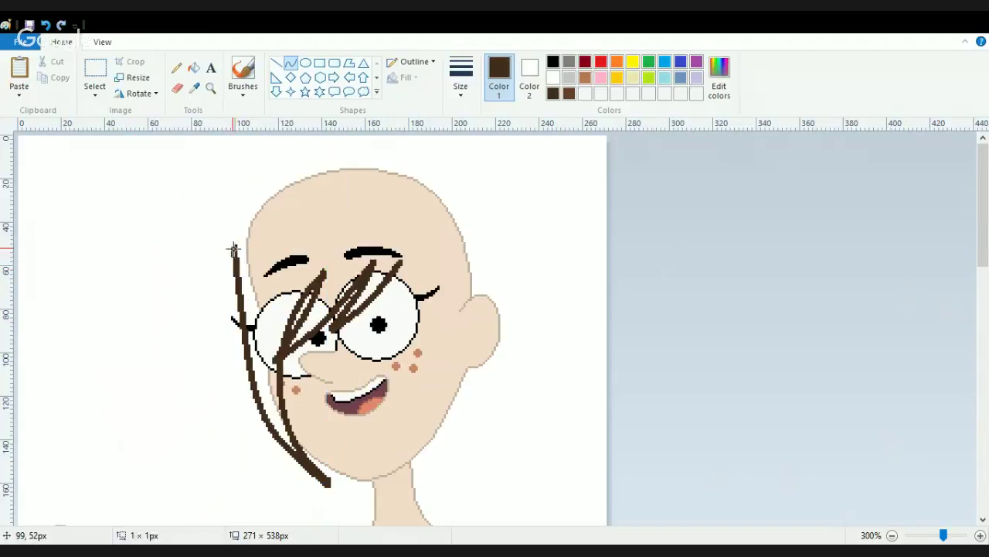
pyautogui.moveTo(234, 249); pyautogui.dragTo(433, 192)
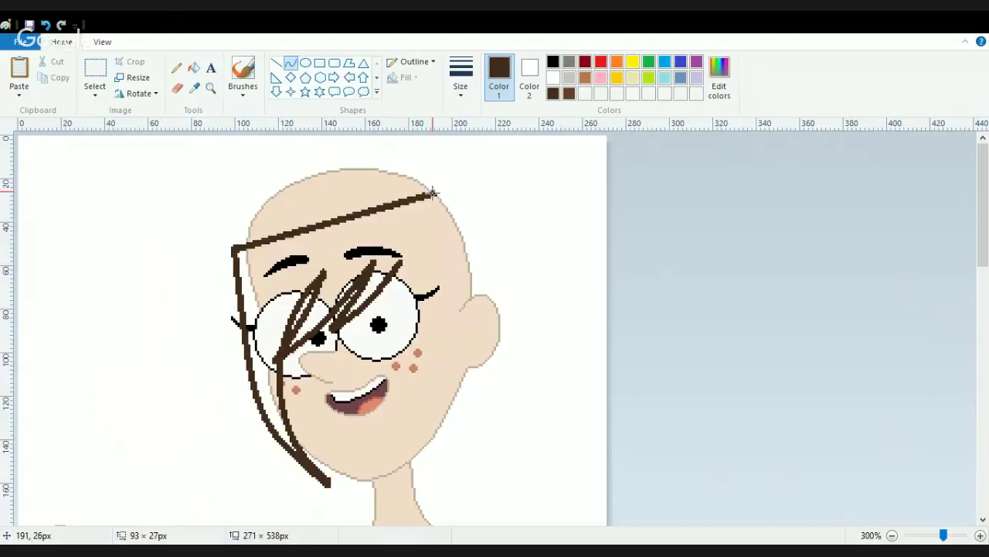
pyautogui.moveTo(320, 166); pyautogui.dragTo(371, 141)
pyautogui.hotkey('ctrl', 'z')
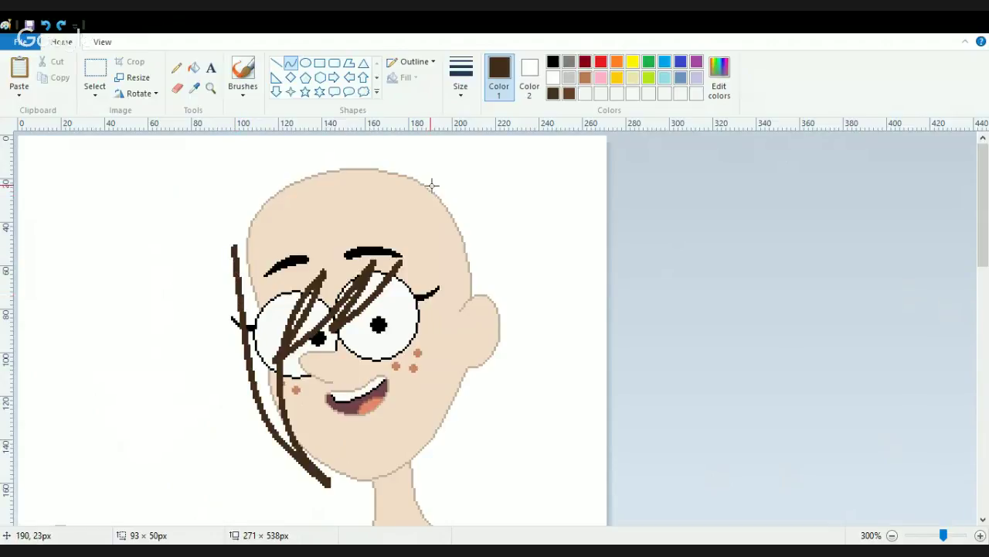
pyautogui.moveTo(432, 185); pyautogui.dragTo(202, 182)
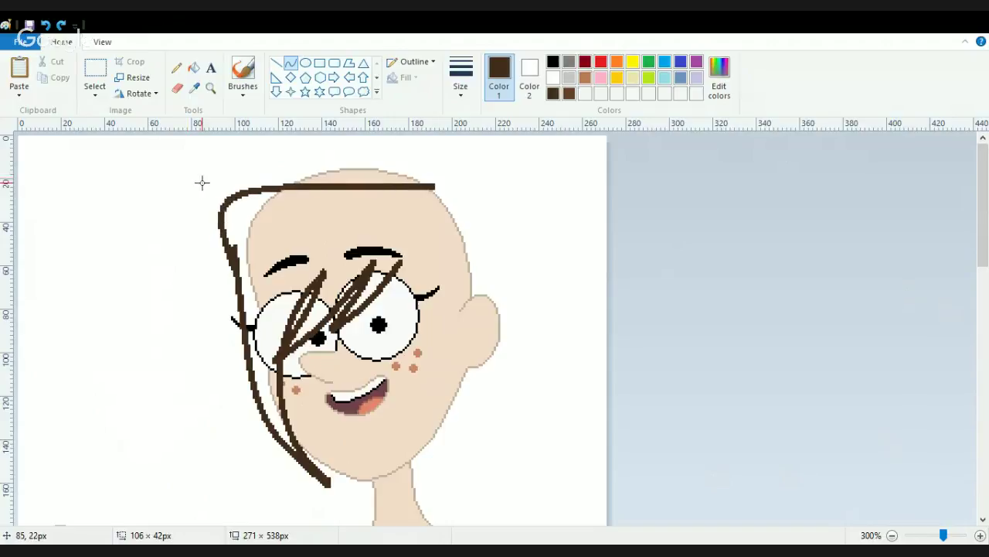
pyautogui.moveTo(352, 136); pyautogui.dragTo(316, 140)
pyautogui.hotkey('ctrl', 'z')
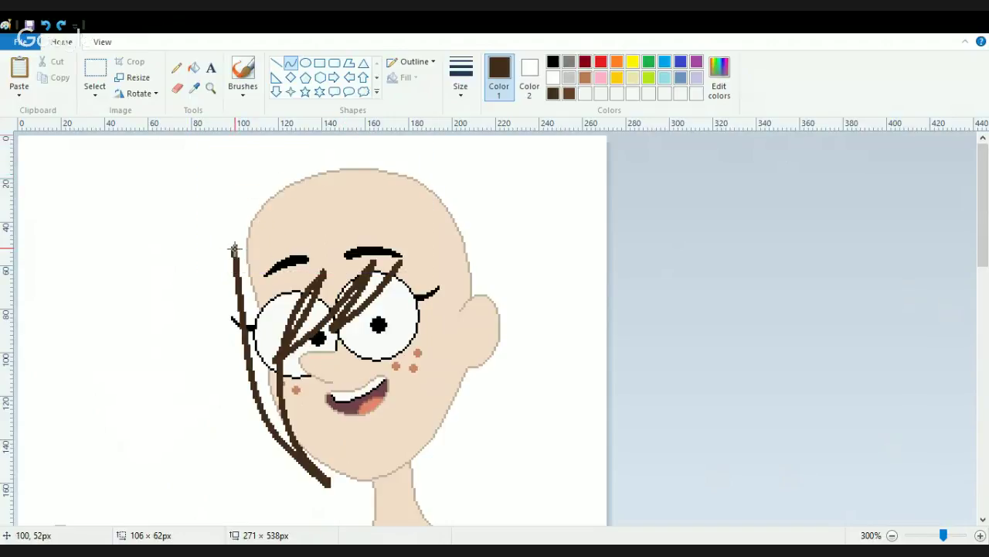
# - Draw a hair curve about 100 × 62 px from the outer strand's upper end over the crown to the right-hand side of the head
pyautogui.moveTo(233, 249); pyautogui.dragTo(451, 207)
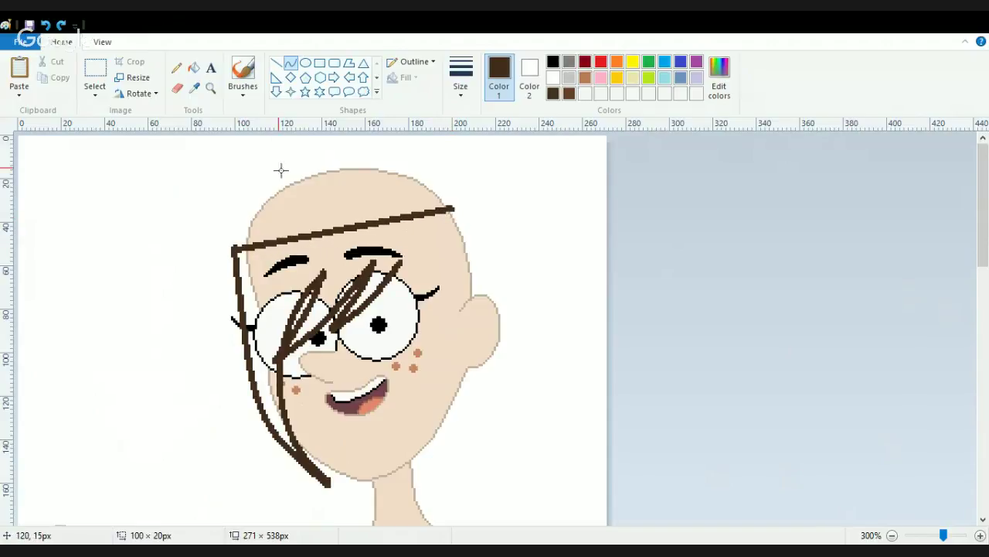
pyautogui.moveTo(281, 170); pyautogui.dragTo(253, 154)
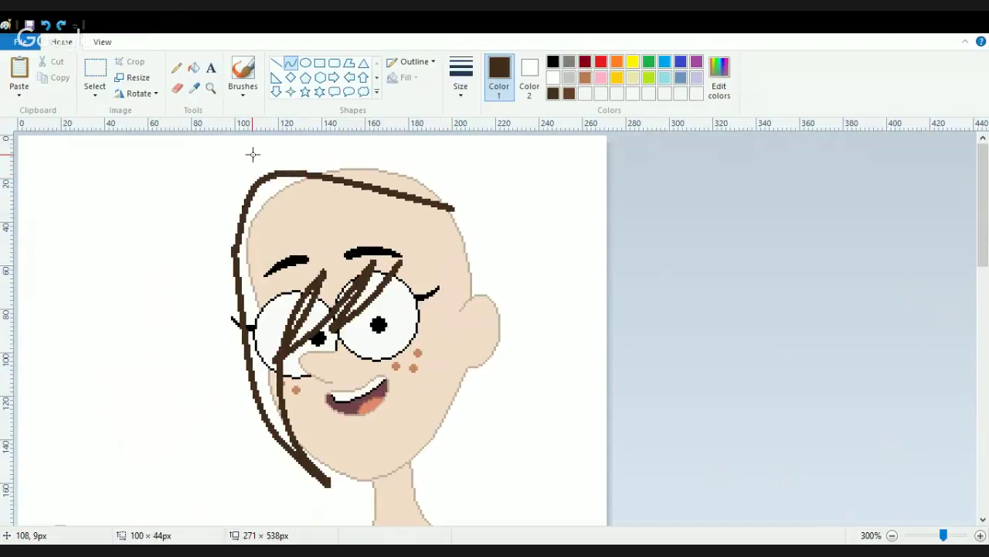
pyautogui.moveTo(361, 155); pyautogui.dragTo(392, 112)
pyautogui.click(177, 87)
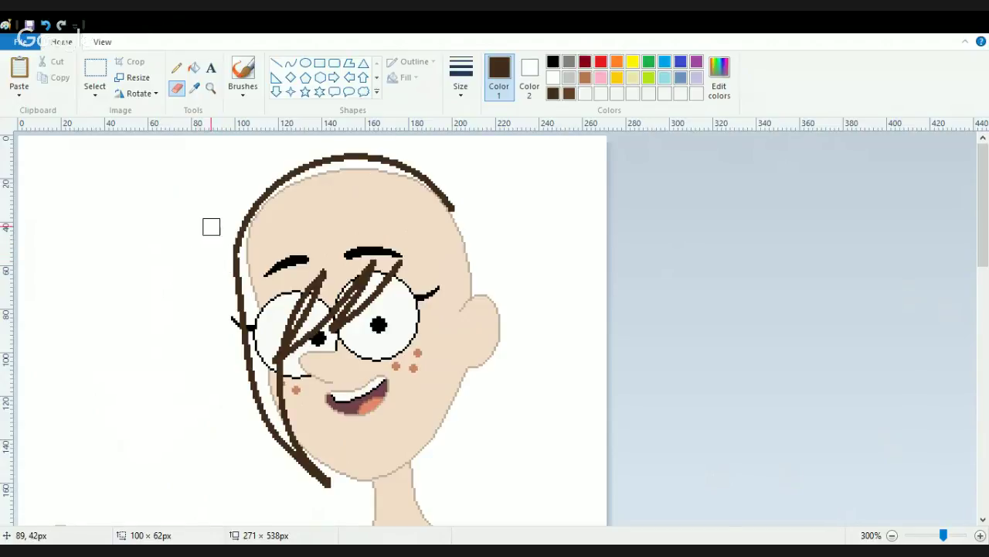
# - Draw a curve from the crown curve's right-hand end, bulging out around the ear and coming down beside the neck
pyautogui.click(289, 63)
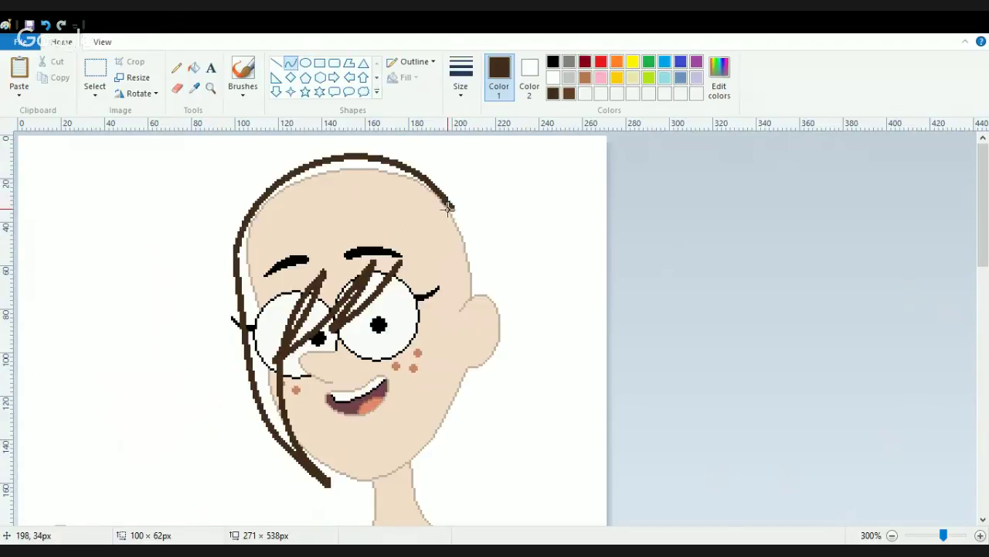
pyautogui.moveTo(451, 207); pyautogui.dragTo(430, 503)
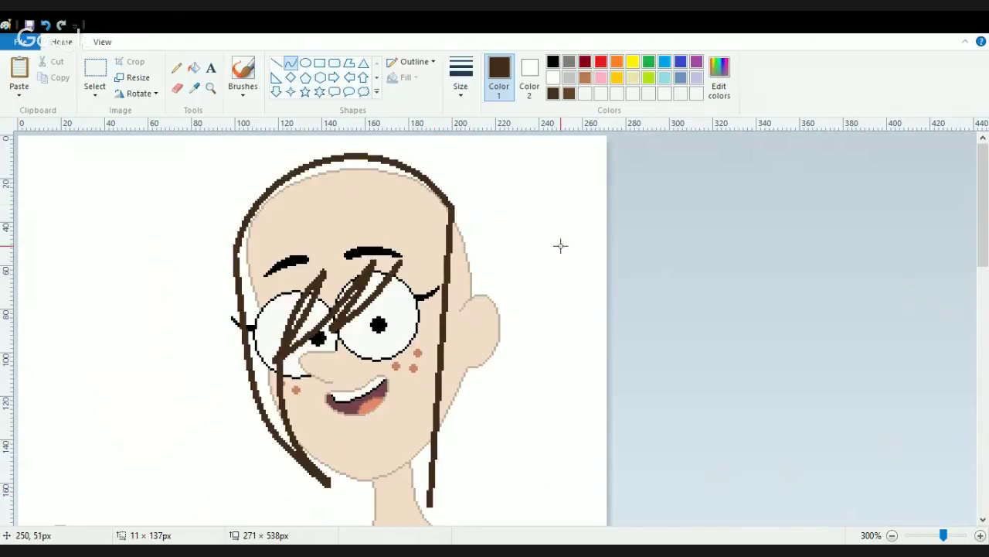
pyautogui.moveTo(542, 245); pyautogui.dragTo(559, 353)
pyautogui.moveTo(499, 504); pyautogui.dragTo(488, 489)
pyautogui.moveTo(567, 350)
pyautogui.mouseDown()
pyautogui.moveTo(539, 358)
pyautogui.moveTo(561, 365)
pyautogui.moveTo(572, 406)
pyautogui.moveTo(546, 435)
pyautogui.mouseUp()
pyautogui.hotkey('ctrl', 'z')
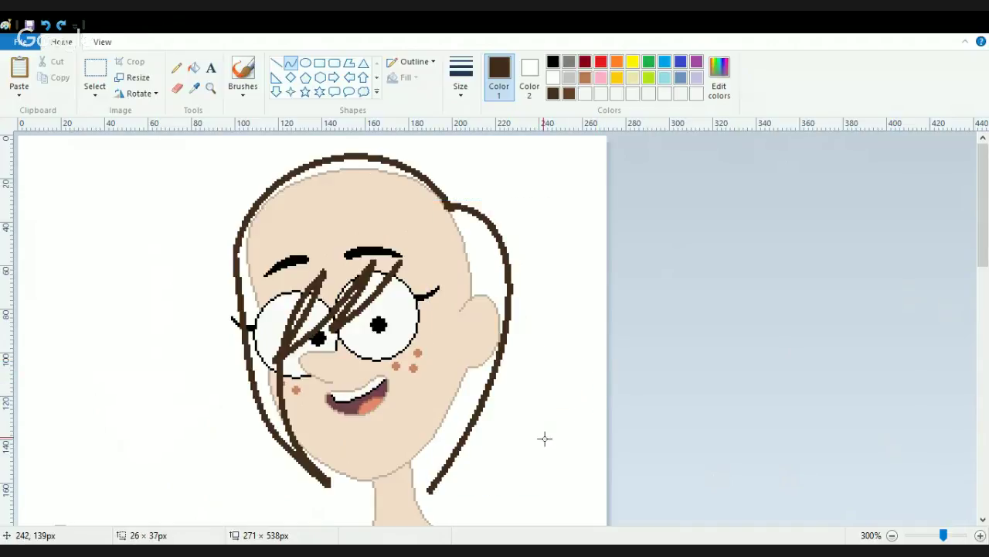
# - Draw an inner hair curve about 14 × 86 px from in front of the ear down to the right-hand strand's tip
pyautogui.moveTo(442, 305); pyautogui.dragTo(425, 491)
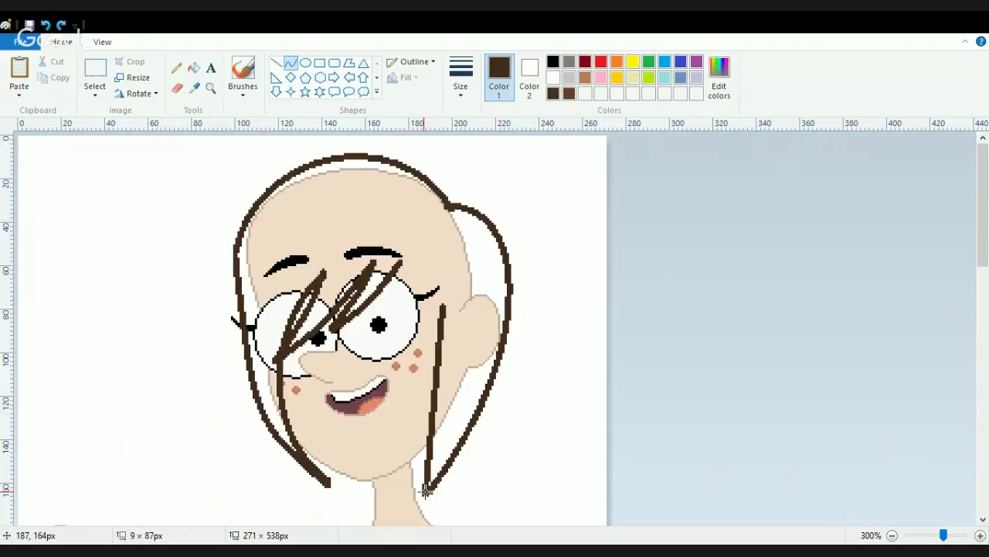
pyautogui.moveTo(435, 413); pyautogui.dragTo(451, 376)
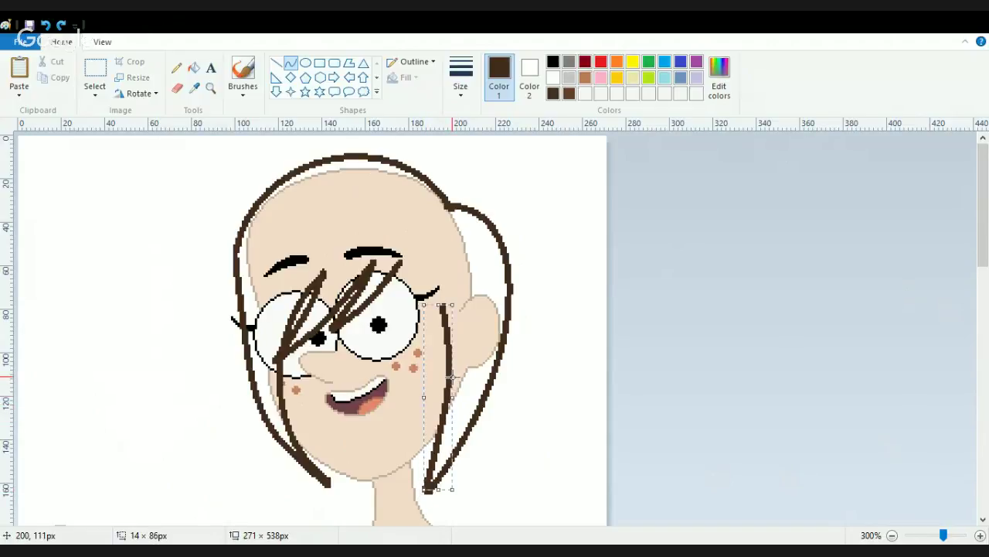
pyautogui.click(453, 377)
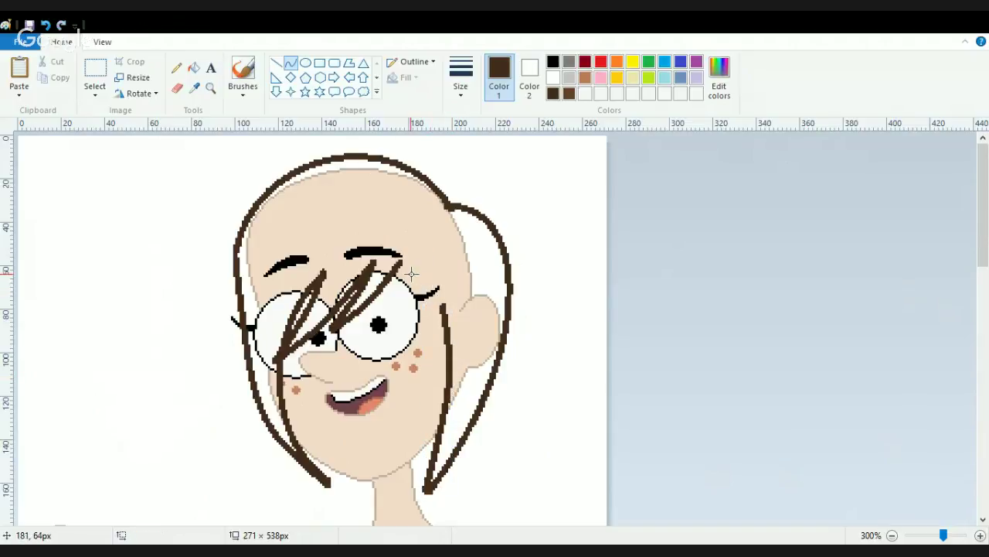
pyautogui.moveTo(411, 279)
pyautogui.mouseDown()
pyautogui.moveTo(431, 390)
pyautogui.moveTo(414, 389)
pyautogui.mouseUp()
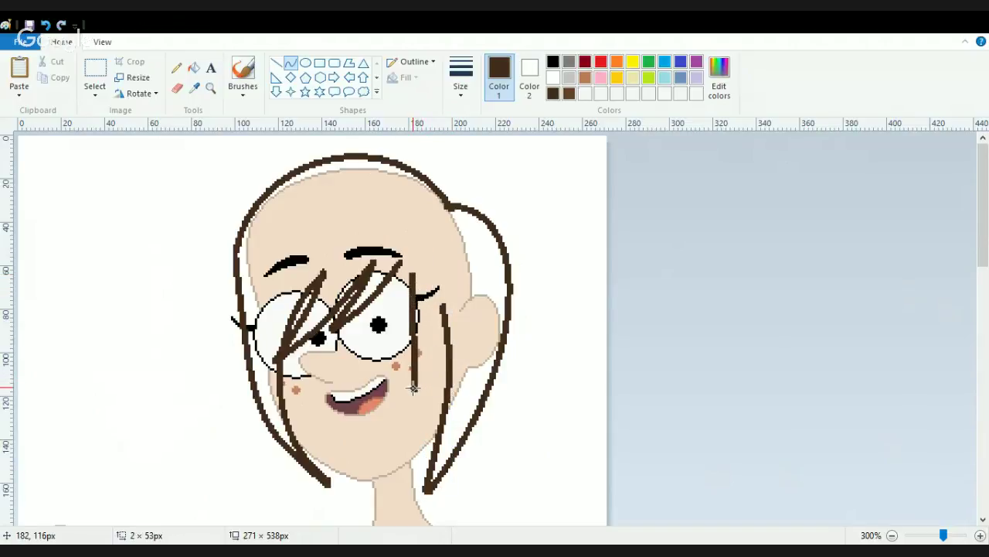
pyautogui.moveTo(436, 325)
pyautogui.mouseDown()
pyautogui.moveTo(429, 318)
pyautogui.moveTo(445, 300)
pyautogui.mouseUp()
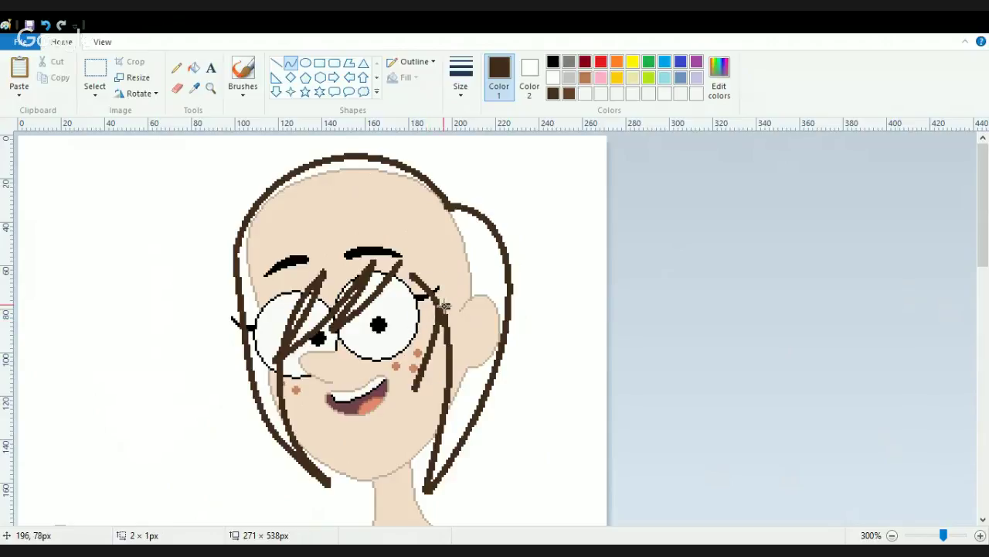
pyautogui.hotkey('ctrl', 'z')
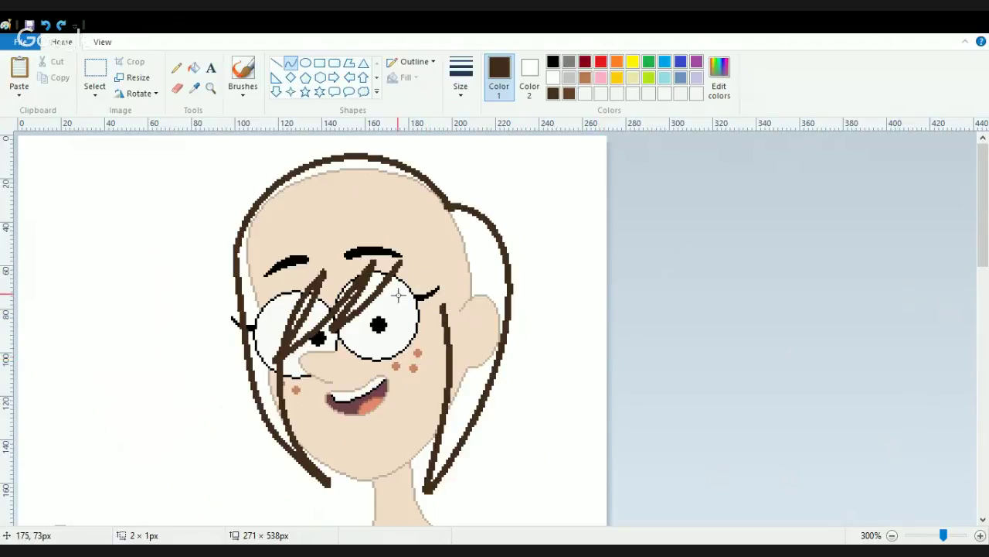
# - Add the right-hand fringe with a curve along the eye's outer edge, one about 18 × 37 px toward the ear, and one about 9 × 37 px below the eyebrow
pyautogui.moveTo(411, 273)
pyautogui.mouseDown()
pyautogui.moveTo(404, 389)
pyautogui.moveTo(425, 323)
pyautogui.moveTo(422, 340)
pyautogui.mouseUp()
pyautogui.click(408, 399)
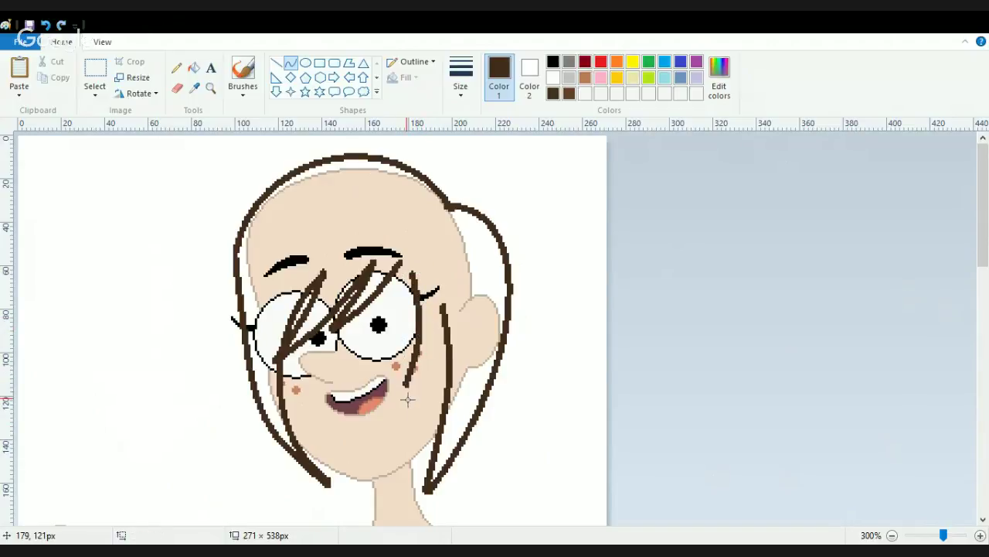
pyautogui.moveTo(408, 400)
pyautogui.mouseDown()
pyautogui.moveTo(397, 469)
pyautogui.moveTo(417, 462)
pyautogui.moveTo(419, 382)
pyautogui.moveTo(441, 307)
pyautogui.moveTo(438, 316)
pyautogui.mouseUp()
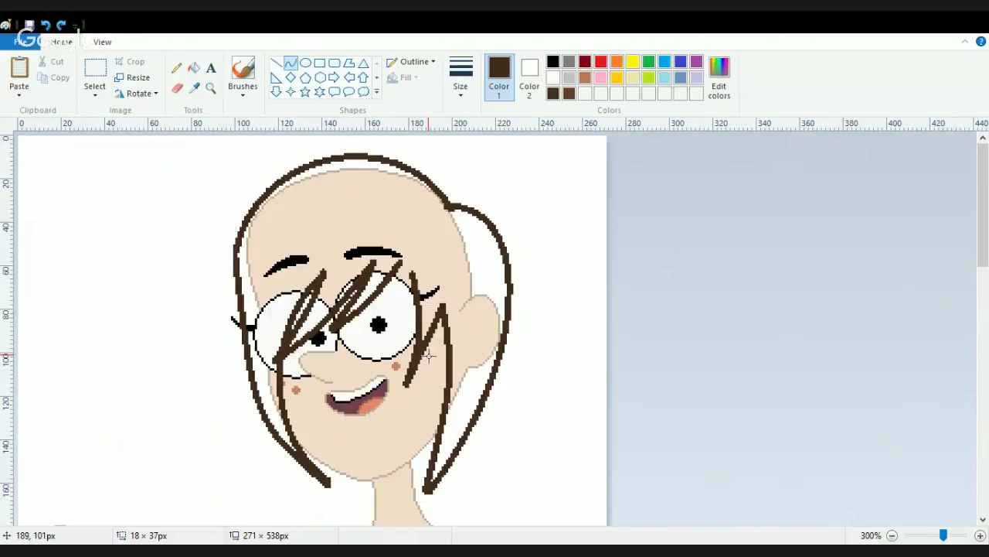
pyautogui.moveTo(429, 356); pyautogui.dragTo(431, 360)
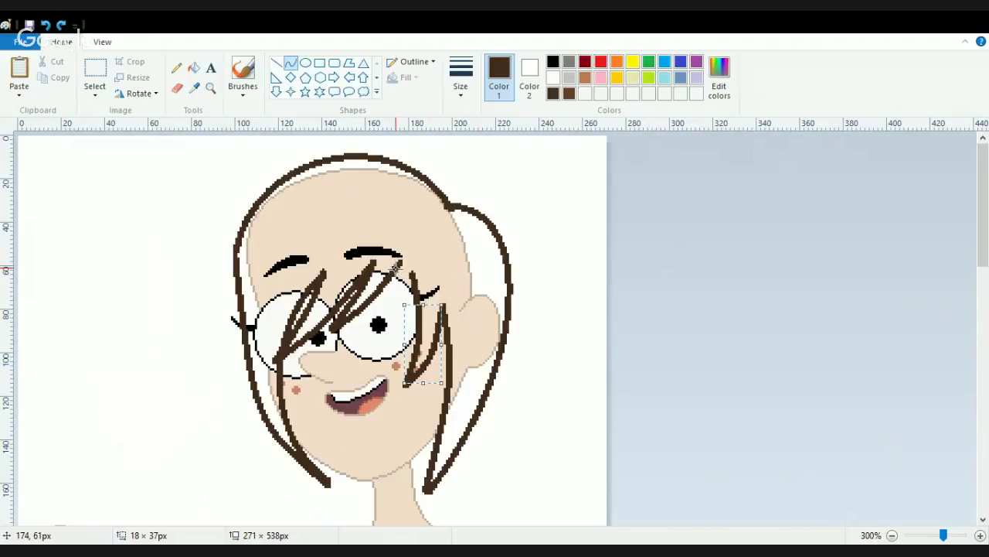
pyautogui.moveTo(396, 265); pyautogui.dragTo(415, 347)
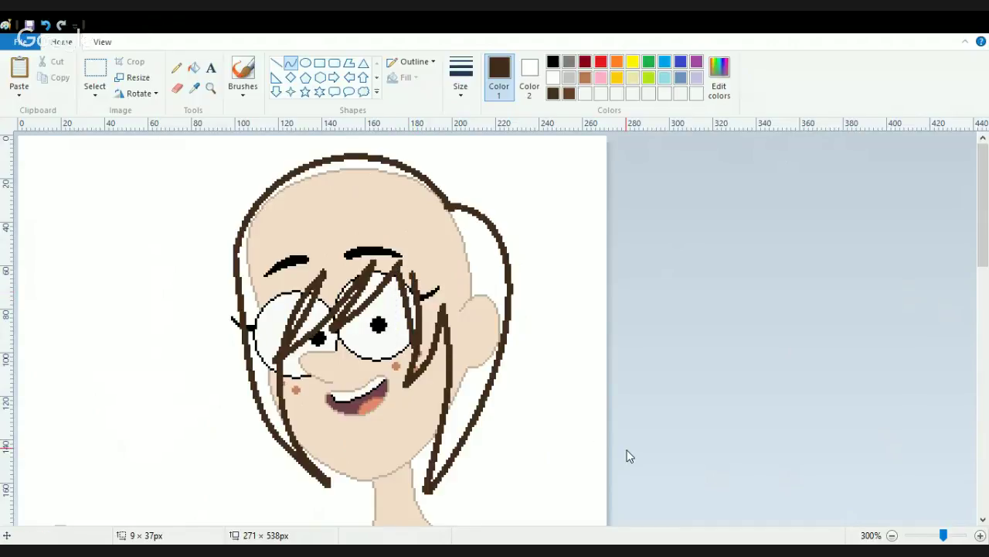
# - Fill the forehead, ear and both eyebrows inside the hair outline with white
pyautogui.click(197, 71)
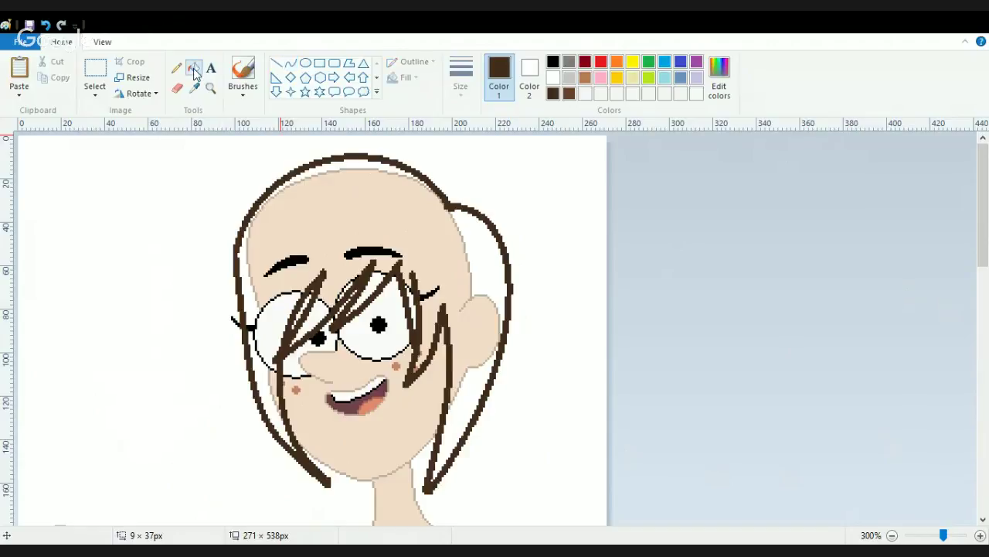
pyautogui.click(552, 77)
pyautogui.click(483, 338)
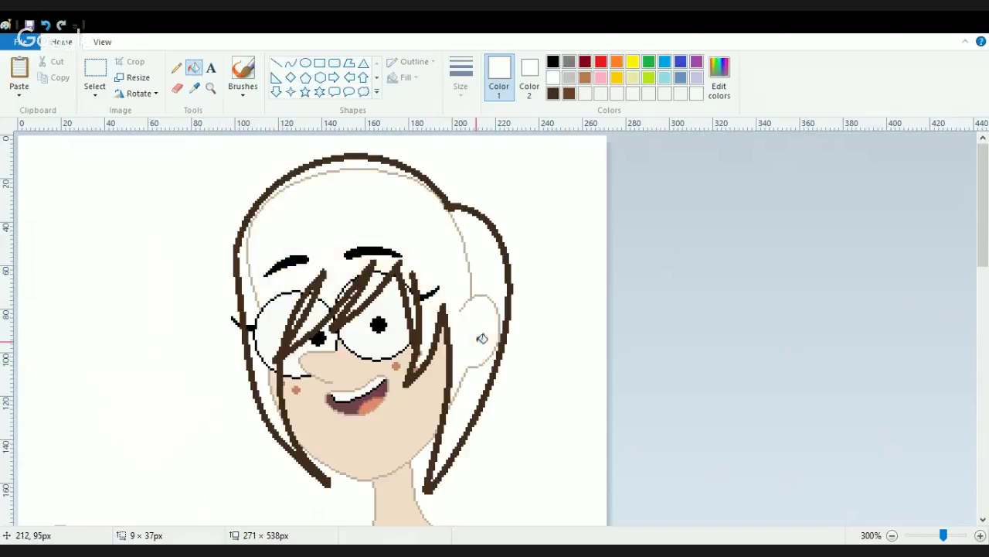
pyautogui.click(381, 255)
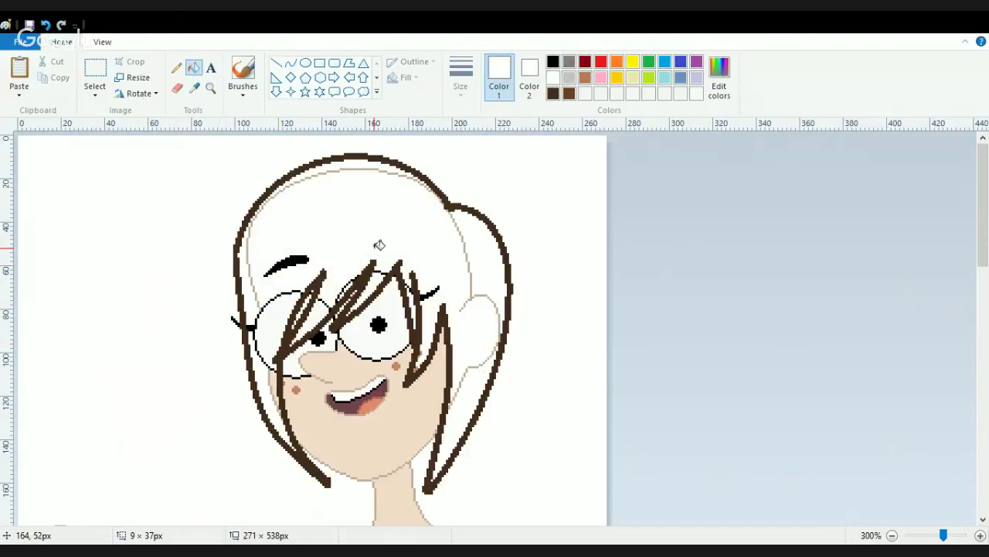
pyautogui.click(293, 259)
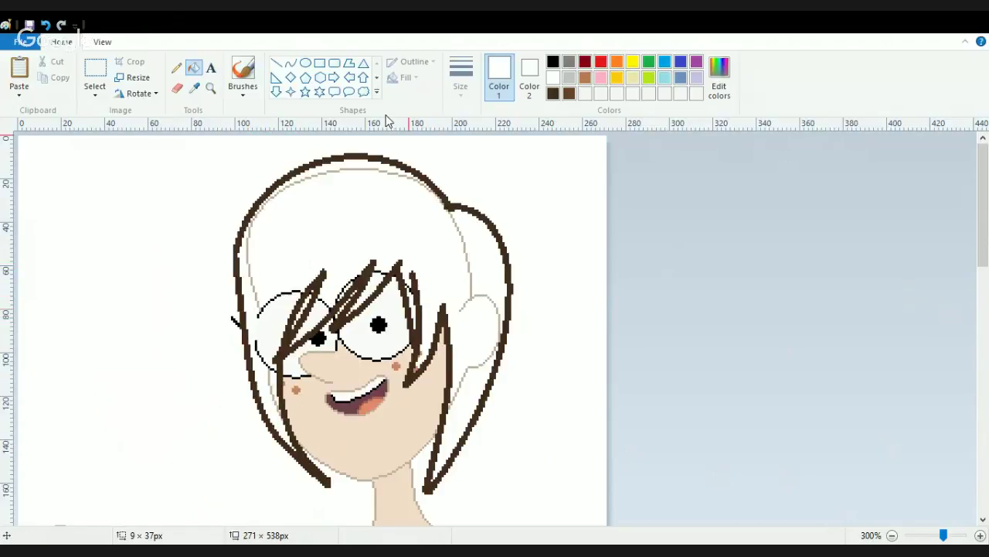
# - Erase the leftover head, ear and eye outlines inside the hair outline, using a smaller eraser and the pencil for tight spots
pyautogui.click(177, 87)
pyautogui.moveTo(253, 307)
pyautogui.mouseDown()
pyautogui.moveTo(247, 323)
pyautogui.moveTo(265, 312)
pyautogui.moveTo(271, 289)
pyautogui.moveTo(287, 288)
pyautogui.mouseUp()
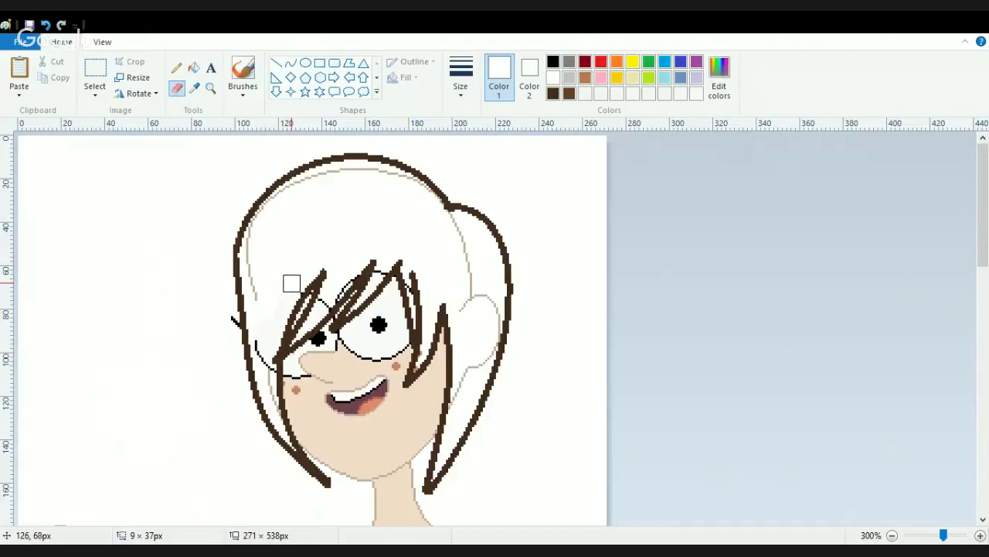
pyautogui.moveTo(267, 290)
pyautogui.mouseDown()
pyautogui.moveTo(253, 235)
pyautogui.moveTo(309, 178)
pyautogui.moveTo(337, 172)
pyautogui.moveTo(411, 186)
pyautogui.moveTo(443, 226)
pyautogui.moveTo(454, 224)
pyautogui.moveTo(475, 283)
pyautogui.mouseUp()
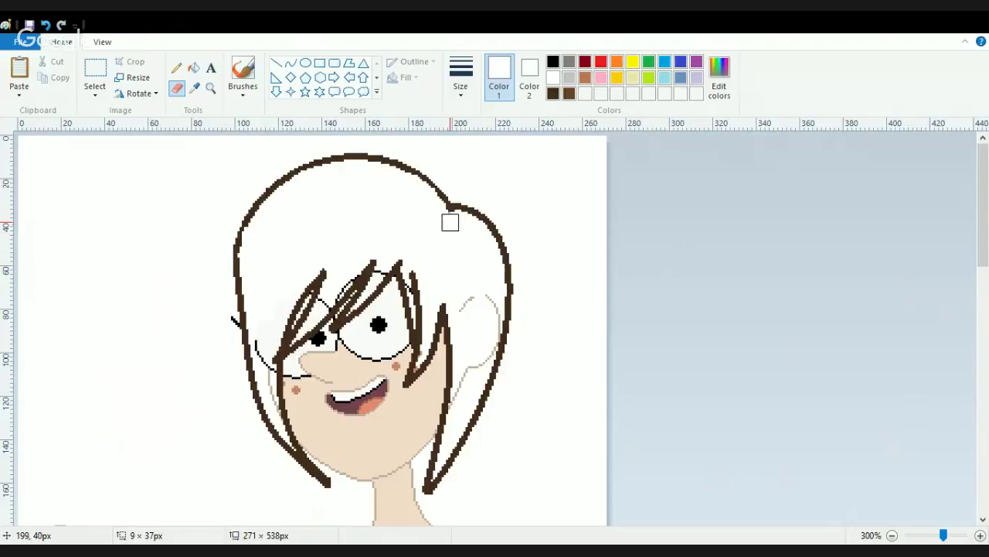
pyautogui.moveTo(448, 220)
pyautogui.mouseDown()
pyautogui.moveTo(474, 301)
pyautogui.moveTo(467, 309)
pyautogui.moveTo(491, 307)
pyautogui.moveTo(448, 436)
pyautogui.mouseUp()
pyautogui.moveTo(261, 378)
pyautogui.mouseDown()
pyautogui.moveTo(269, 404)
pyautogui.moveTo(263, 336)
pyautogui.mouseUp()
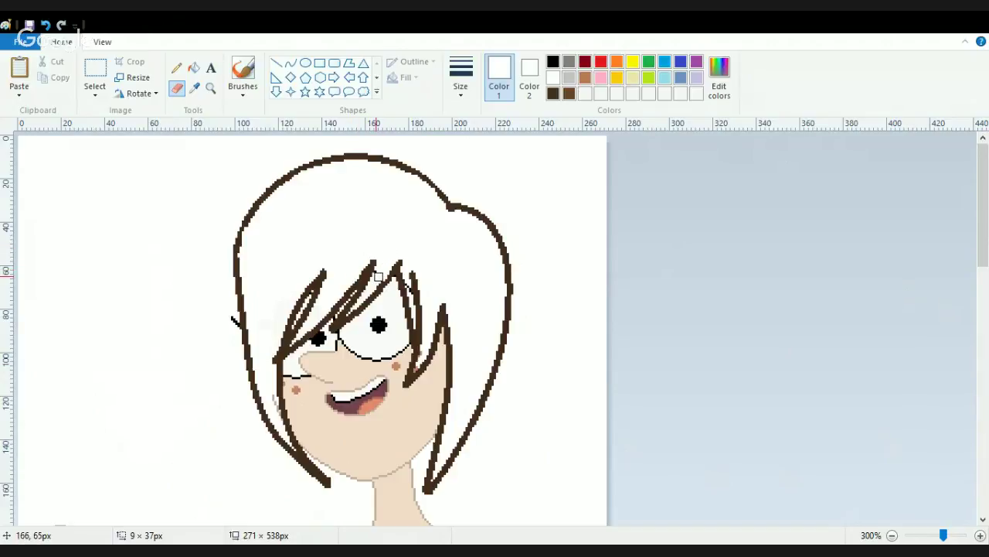
pyautogui.click(466, 97)
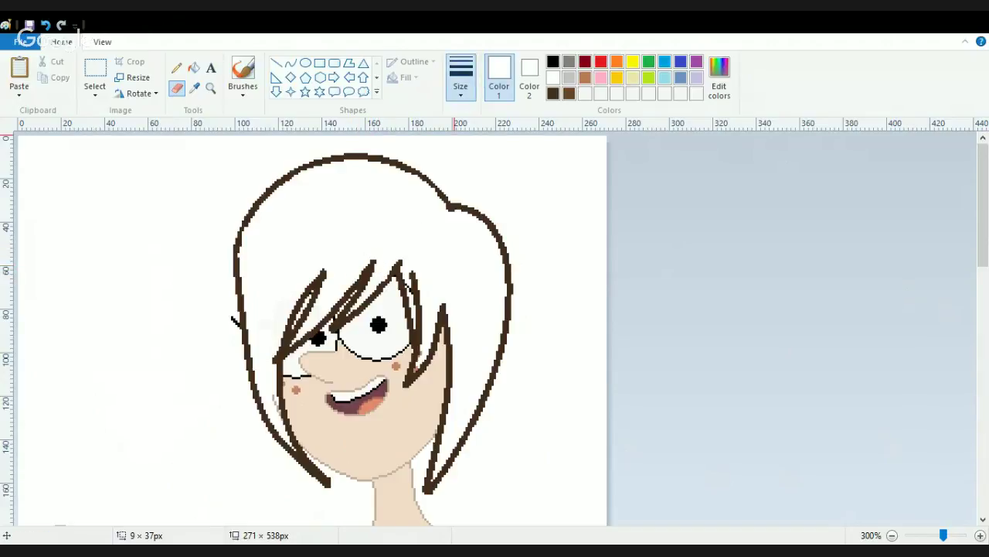
pyautogui.click(177, 68)
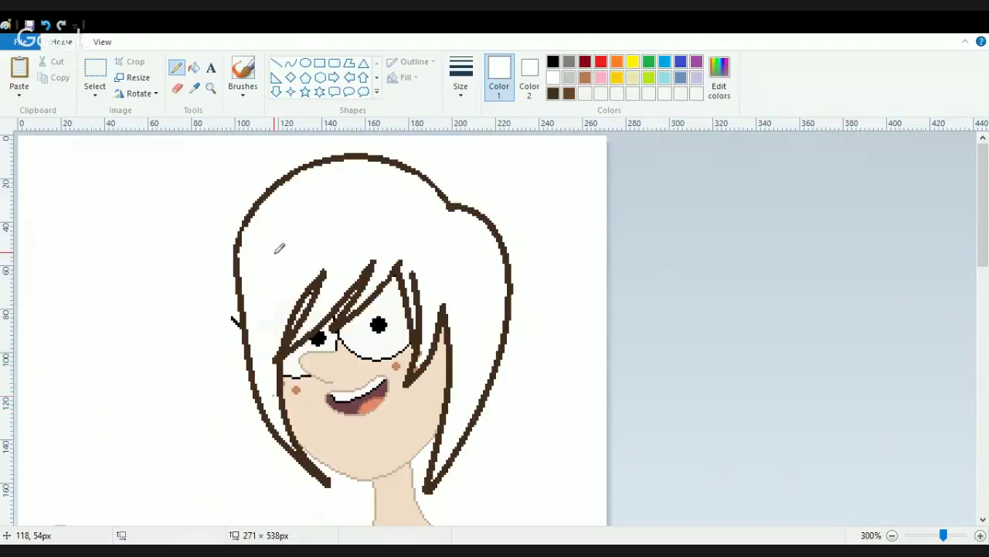
# - Fill the main hair area with the custom medium brown
pyautogui.click(194, 67)
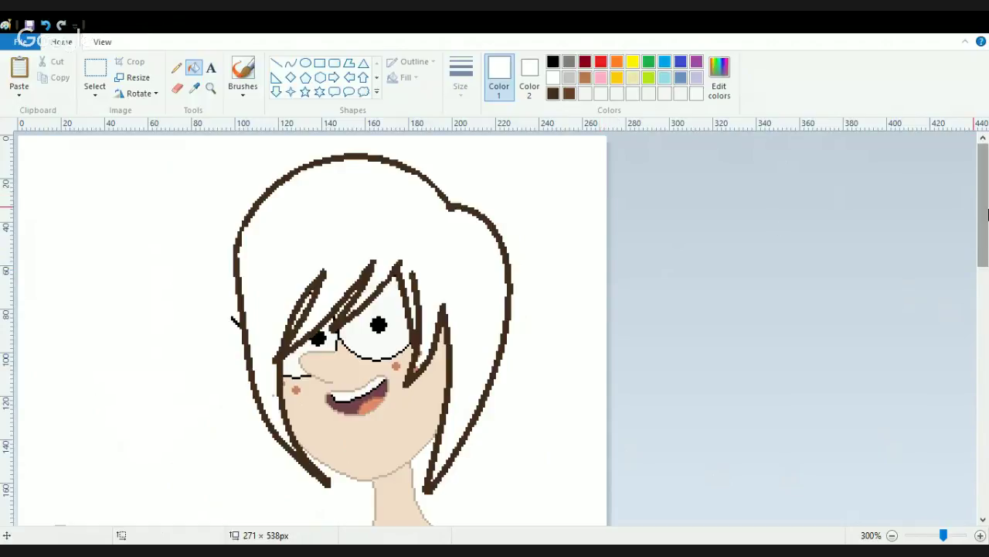
pyautogui.moveTo(988, 210)
pyautogui.mouseDown()
pyautogui.moveTo(976, 243)
pyautogui.moveTo(980, 209)
pyautogui.mouseUp()
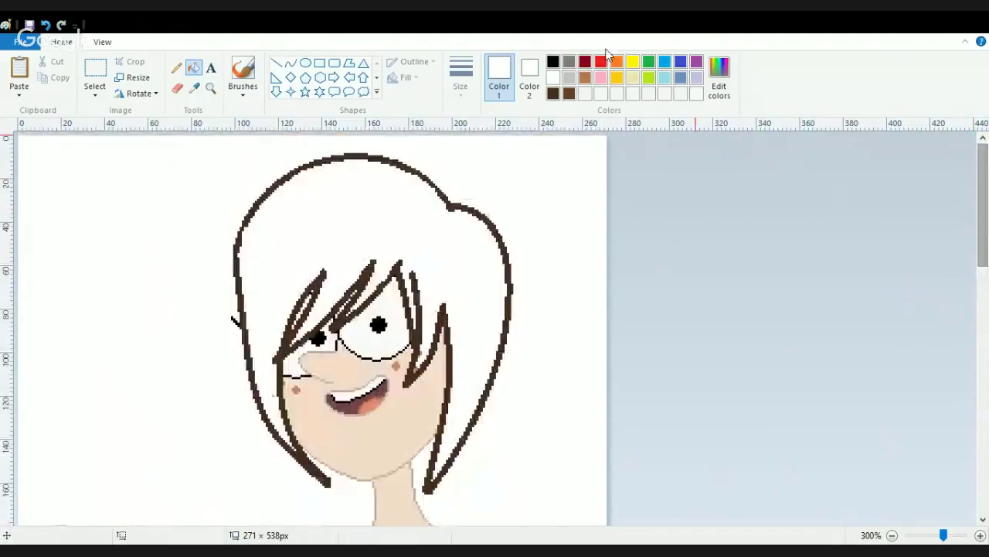
pyautogui.click(570, 93)
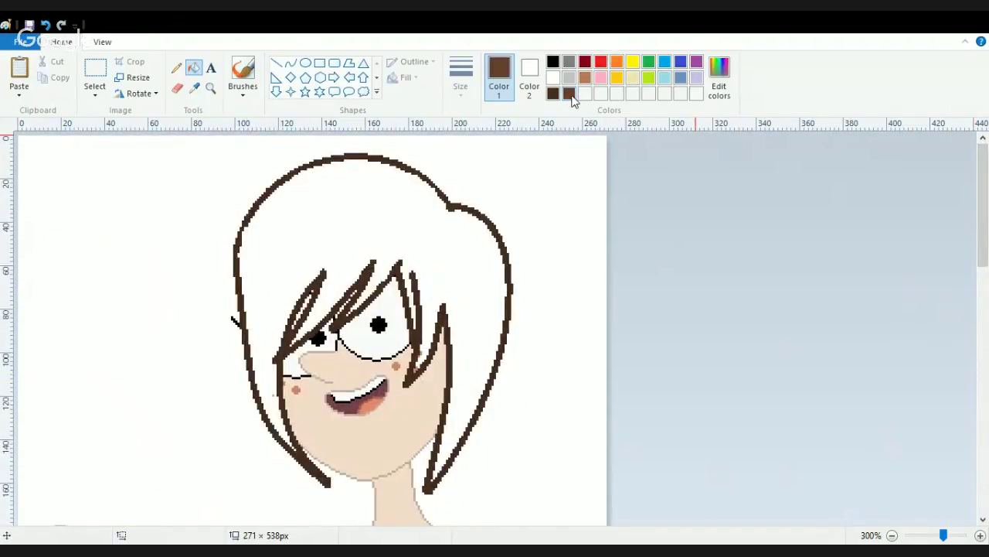
pyautogui.click(441, 247)
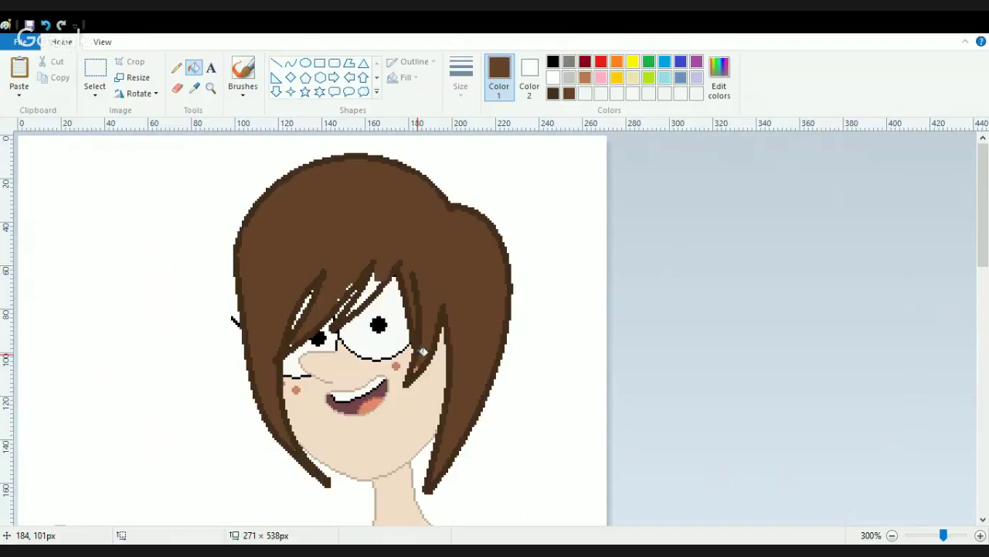
# - Fill the small gaps within the fringe strands with the same medium brown, undoing the stray fills
pyautogui.click(418, 366)
pyautogui.hotkey('ctrl', 'z')
pyautogui.click(369, 286)
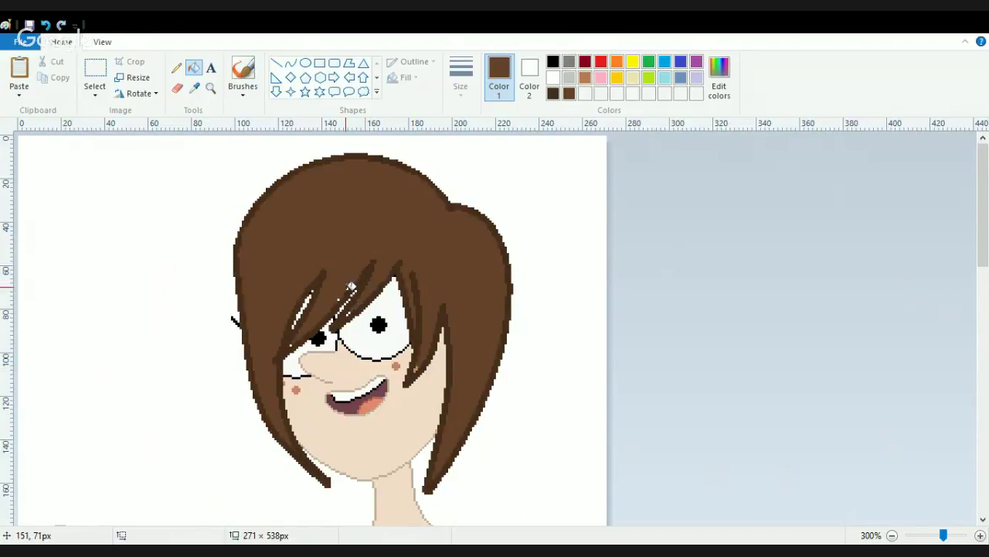
pyautogui.click(351, 288)
pyautogui.hotkey('ctrl', 'z')
pyautogui.click(346, 300)
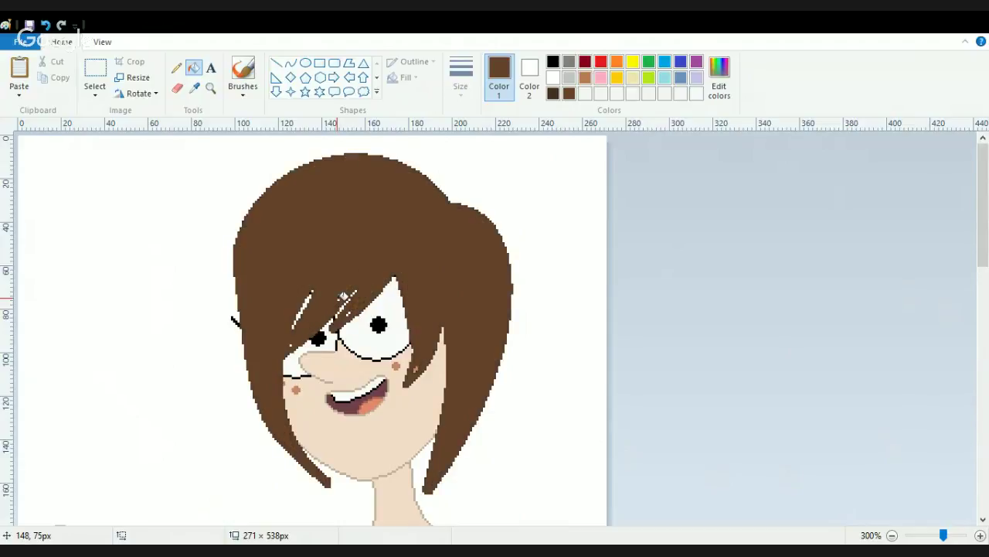
pyautogui.hotkey('ctrl', 'z')
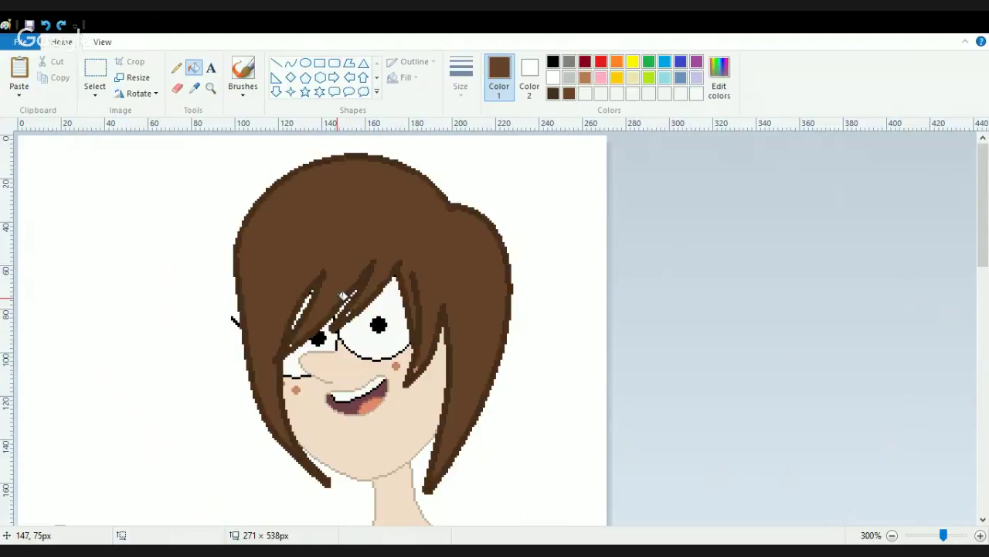
pyautogui.click(177, 68)
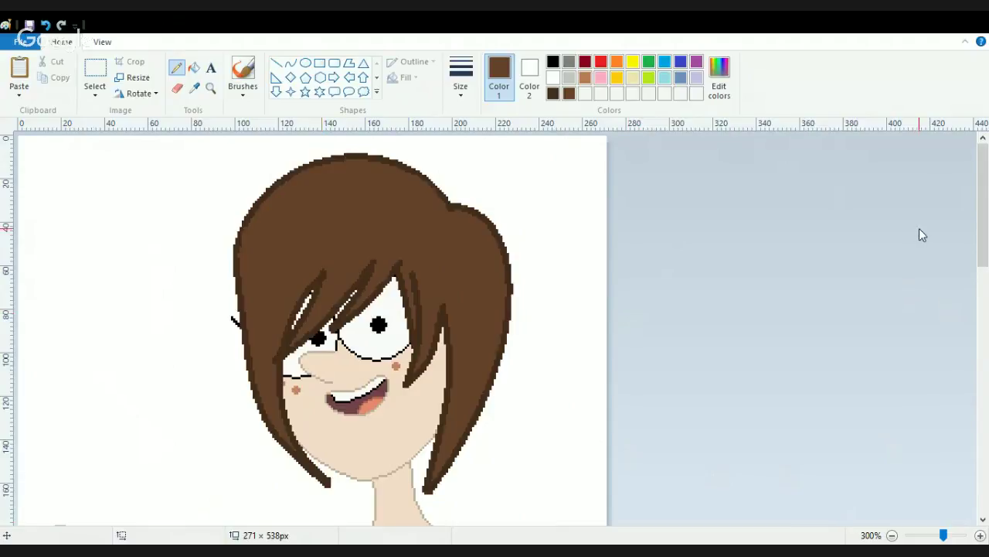
# - Select the mouth freehand and move it slightly lower on the face, with the sampled skin tone set as Color 2
pyautogui.moveTo(985, 203); pyautogui.dragTo(988, 267)
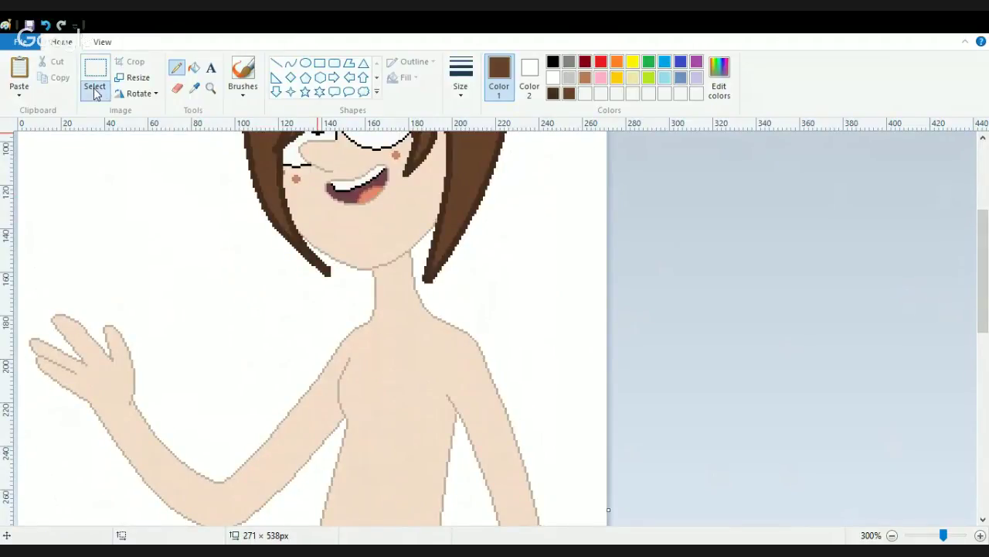
pyautogui.click(95, 91)
pyautogui.click(110, 137)
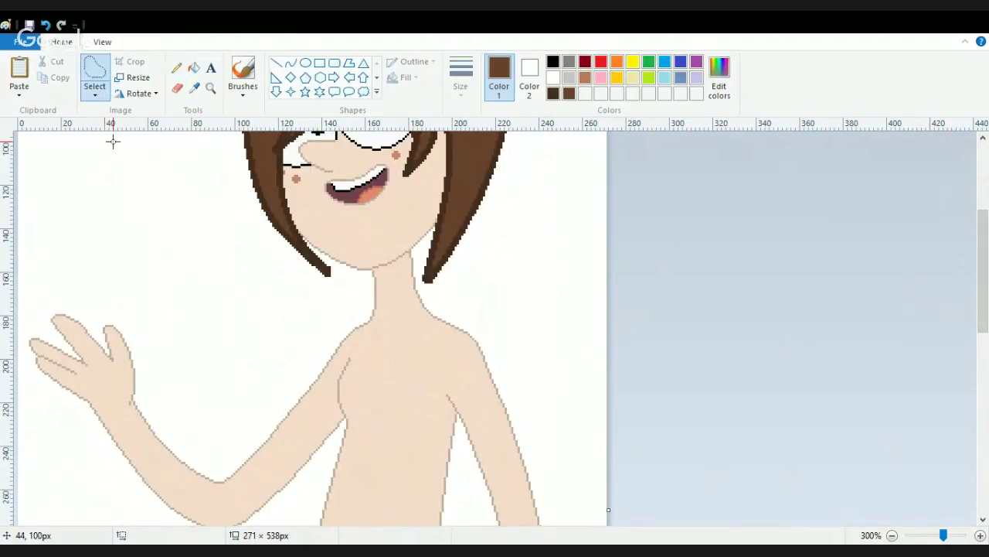
pyautogui.click(194, 88)
pyautogui.click(368, 235)
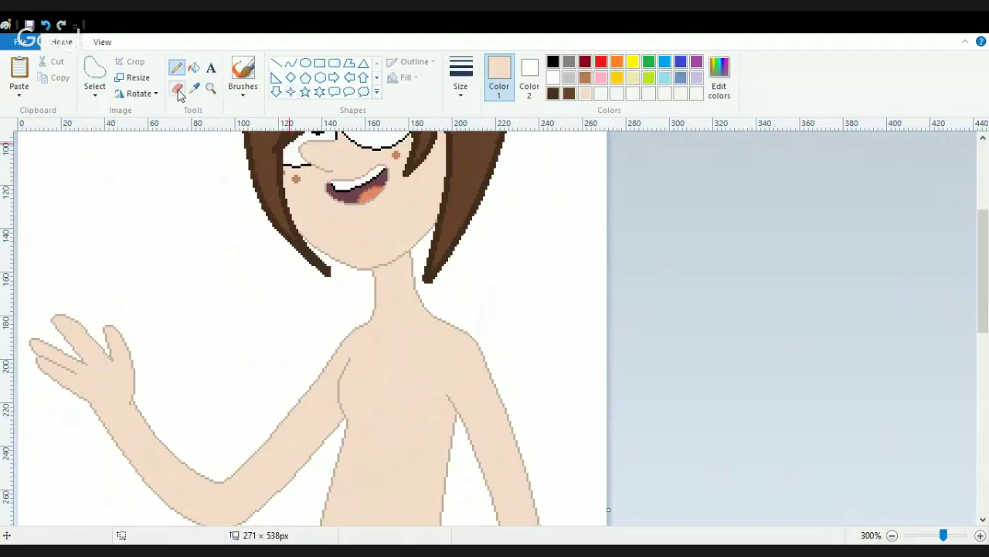
pyautogui.click(95, 73)
pyautogui.click(530, 77)
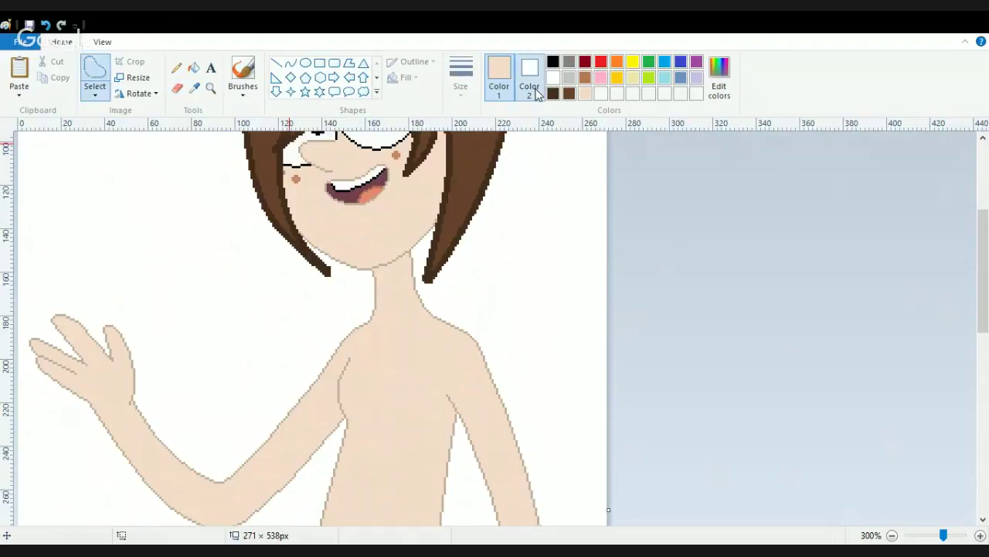
pyautogui.click(587, 95)
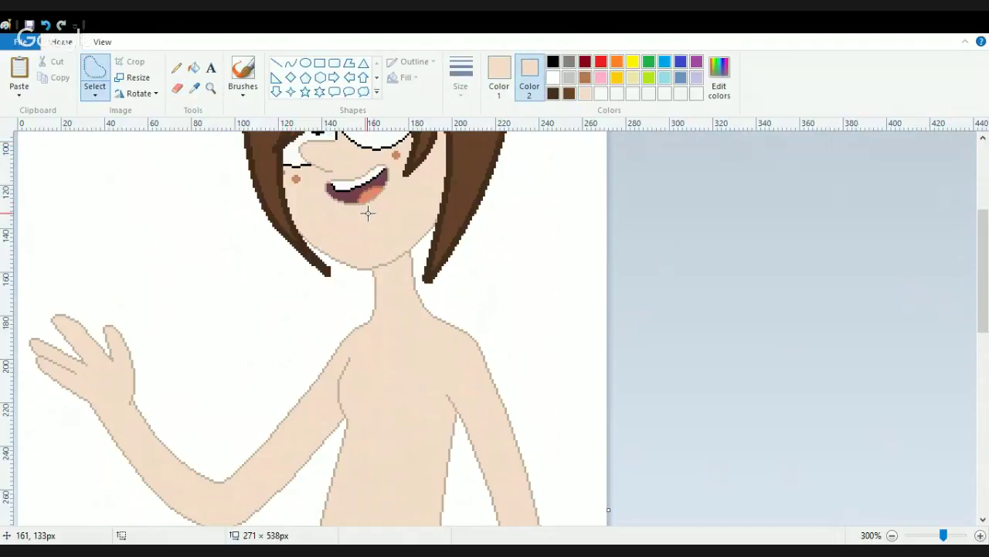
pyautogui.moveTo(375, 207)
pyautogui.mouseDown()
pyautogui.moveTo(331, 210)
pyautogui.moveTo(313, 182)
pyautogui.moveTo(394, 156)
pyautogui.moveTo(391, 194)
pyautogui.moveTo(371, 219)
pyautogui.mouseUp()
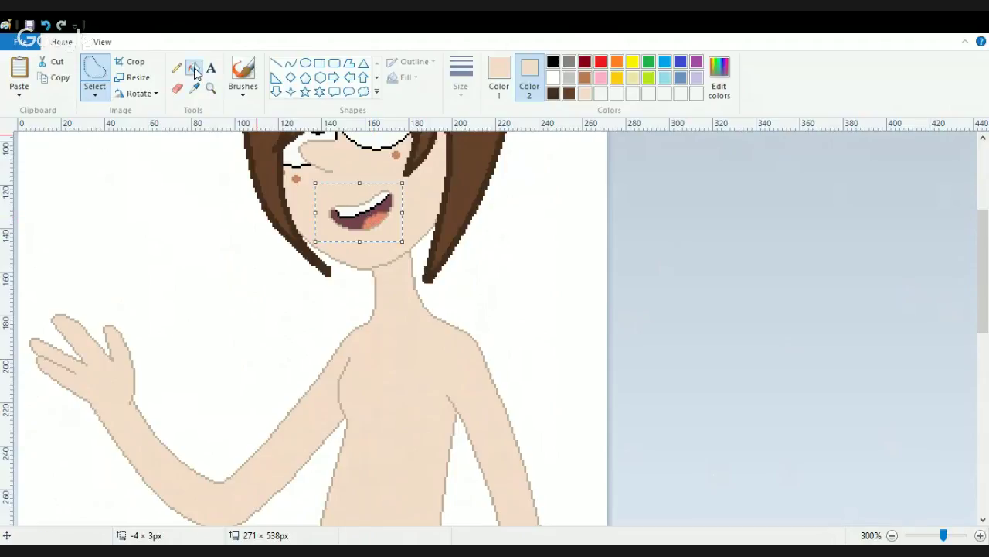
# - Sample the maroon of the mouth's interior and fill the tongue and teeth with it
pyautogui.click(195, 71)
pyautogui.click(197, 90)
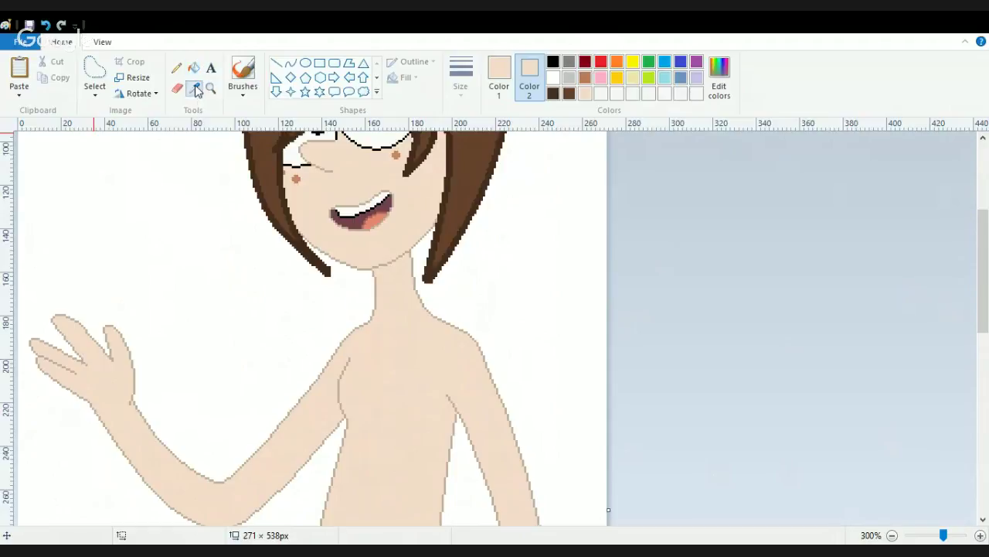
pyautogui.click(363, 217)
pyautogui.click(371, 220)
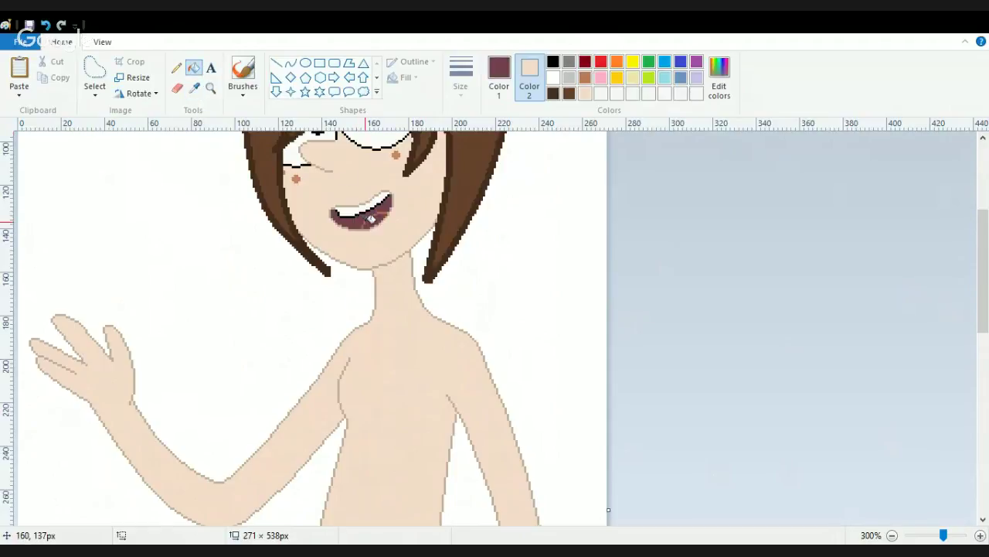
pyautogui.click(356, 209)
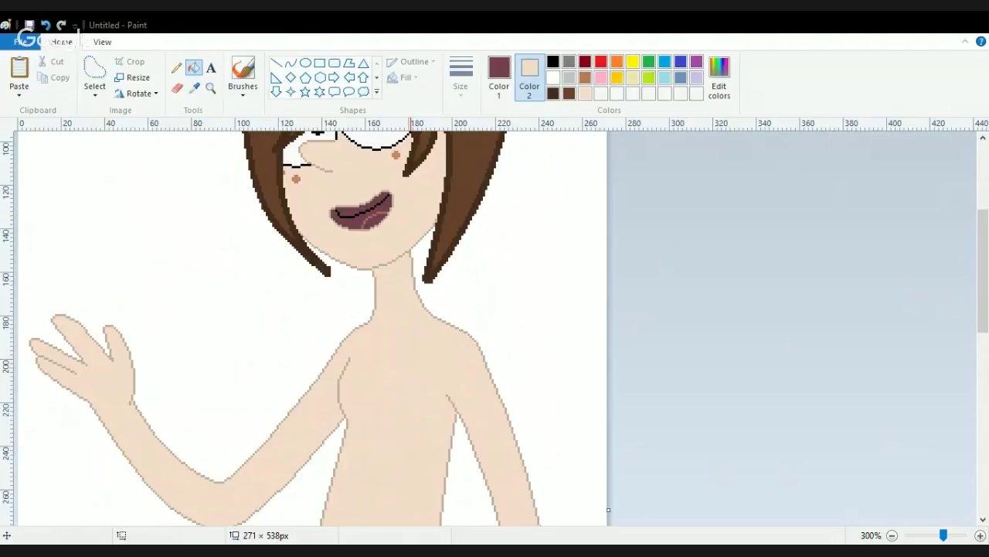
# - Set Color 2 to the maroon and erase the remaining tooth and tongue lines inside the mouth
pyautogui.click(501, 71)
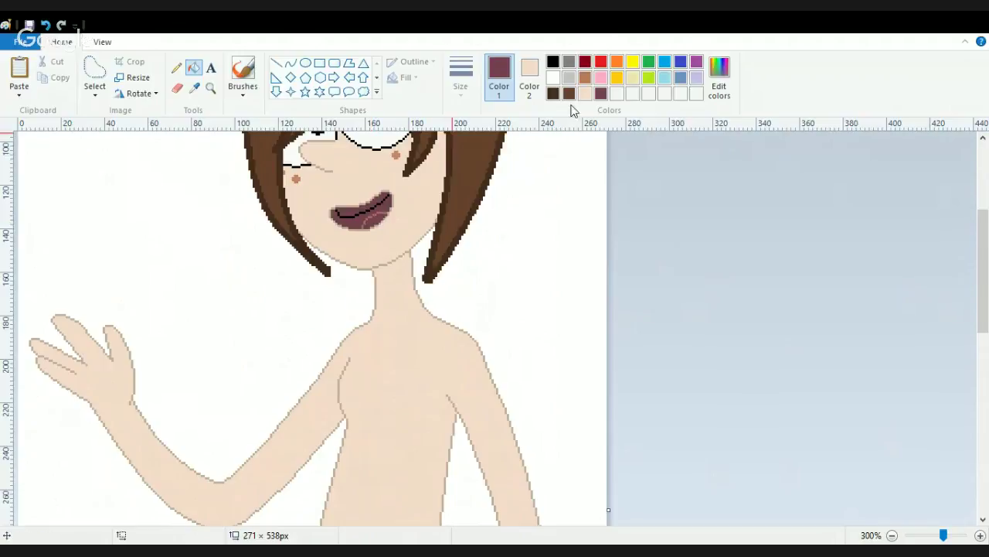
pyautogui.click(177, 88)
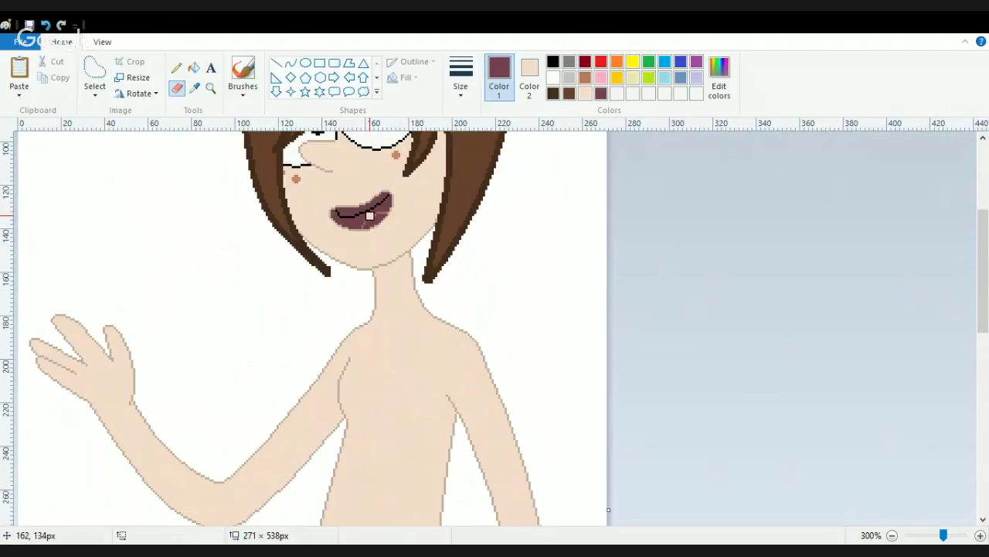
pyautogui.click(530, 73)
pyautogui.click(601, 93)
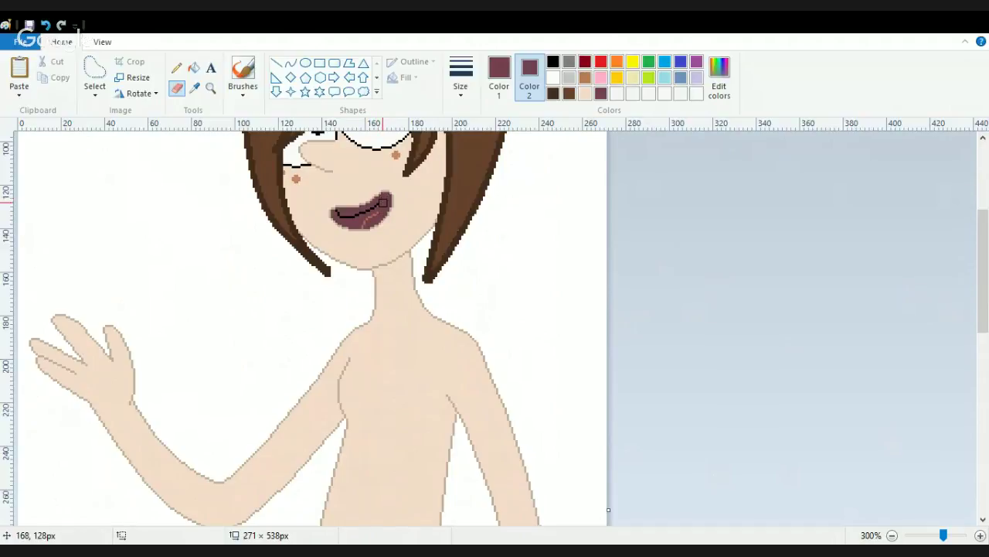
pyautogui.moveTo(382, 203); pyautogui.dragTo(366, 220)
# - Select the mouth freehand, undo its horizontal flip and flip it vertically instead
pyautogui.click(94, 71)
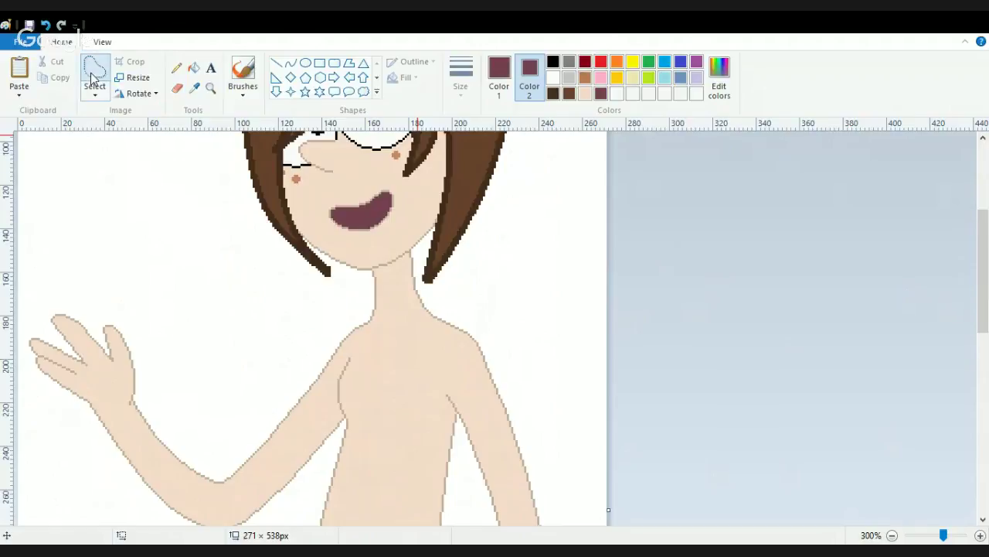
pyautogui.moveTo(373, 237)
pyautogui.mouseDown()
pyautogui.moveTo(329, 242)
pyautogui.moveTo(314, 217)
pyautogui.moveTo(323, 197)
pyautogui.moveTo(388, 176)
pyautogui.moveTo(413, 187)
pyautogui.moveTo(391, 232)
pyautogui.moveTo(362, 247)
pyautogui.mouseUp()
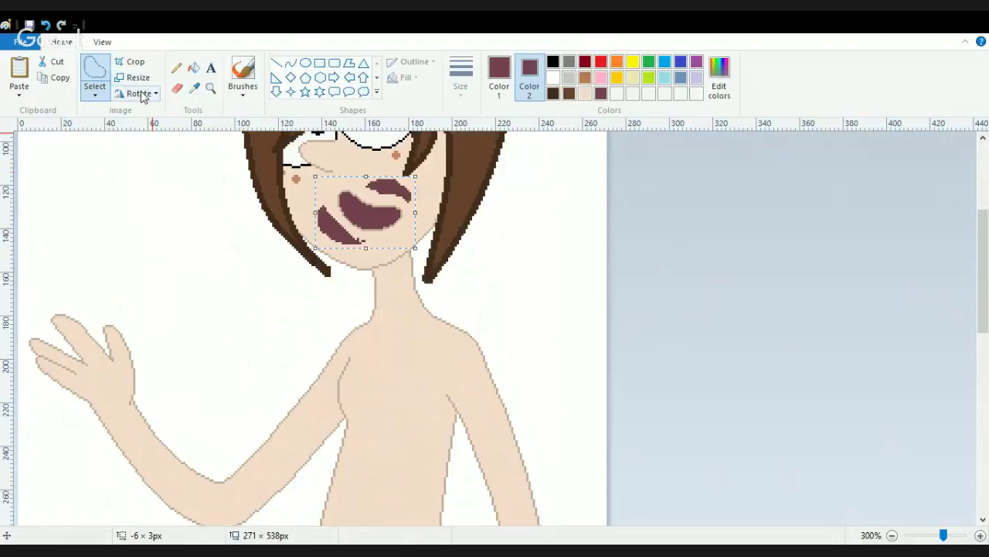
pyautogui.hotkey('ctrl', 'z')
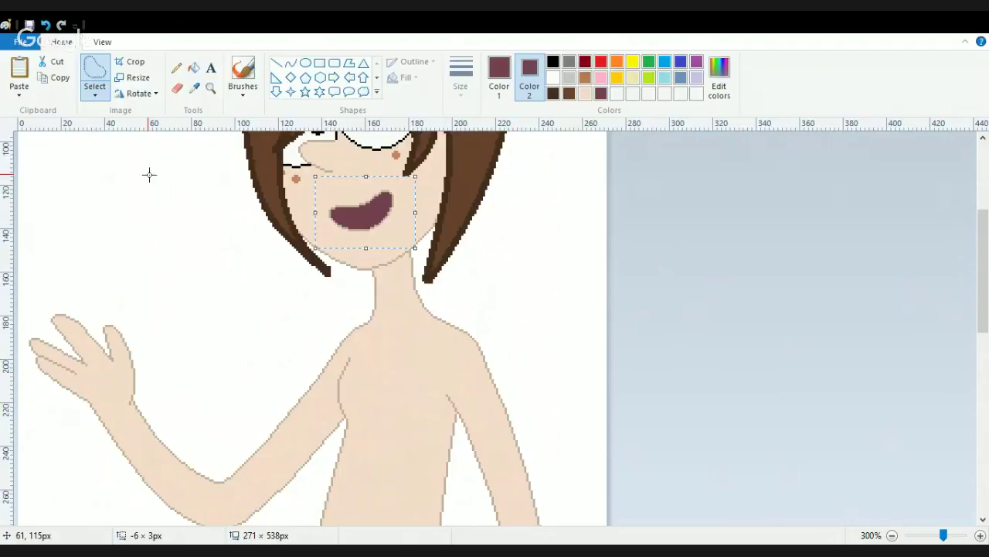
pyautogui.hotkey('ctrl', 'y')
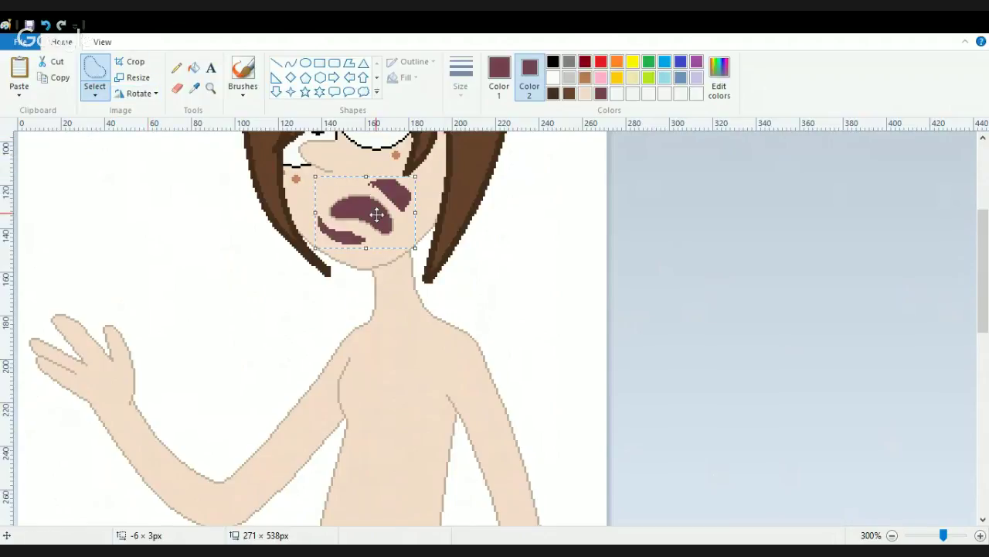
# - Fill the two stray maroon patches around the mouth with the skin tone
pyautogui.click(194, 68)
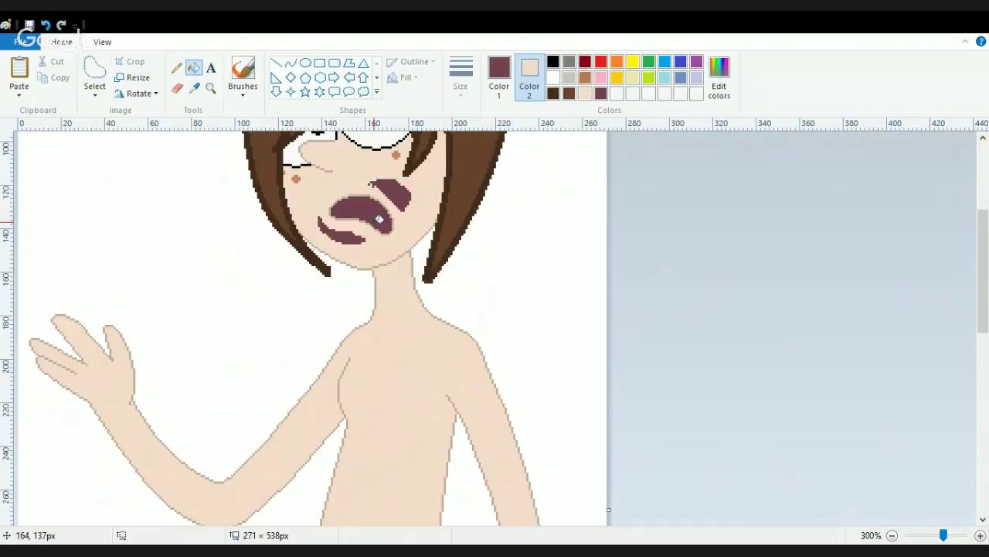
pyautogui.click(501, 81)
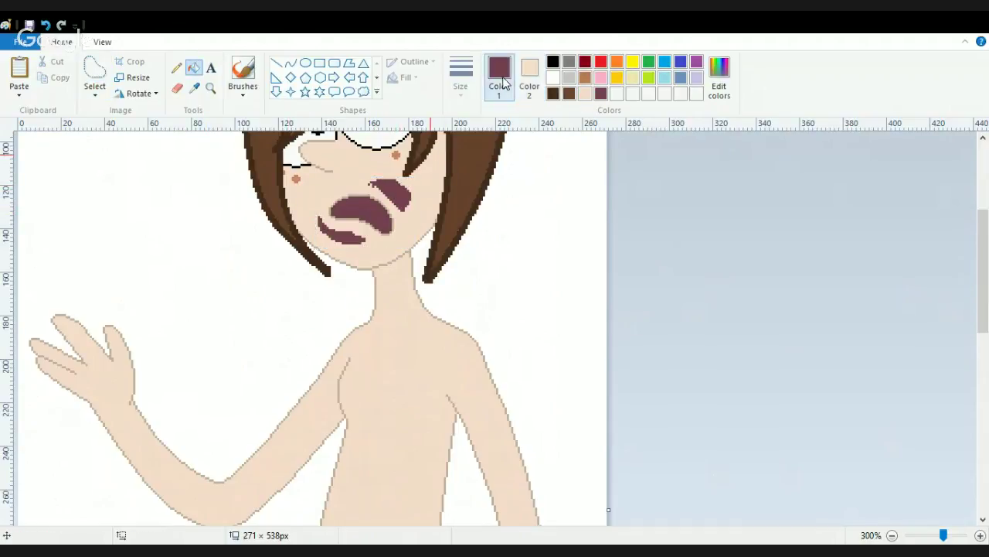
pyautogui.click(586, 93)
pyautogui.click(403, 190)
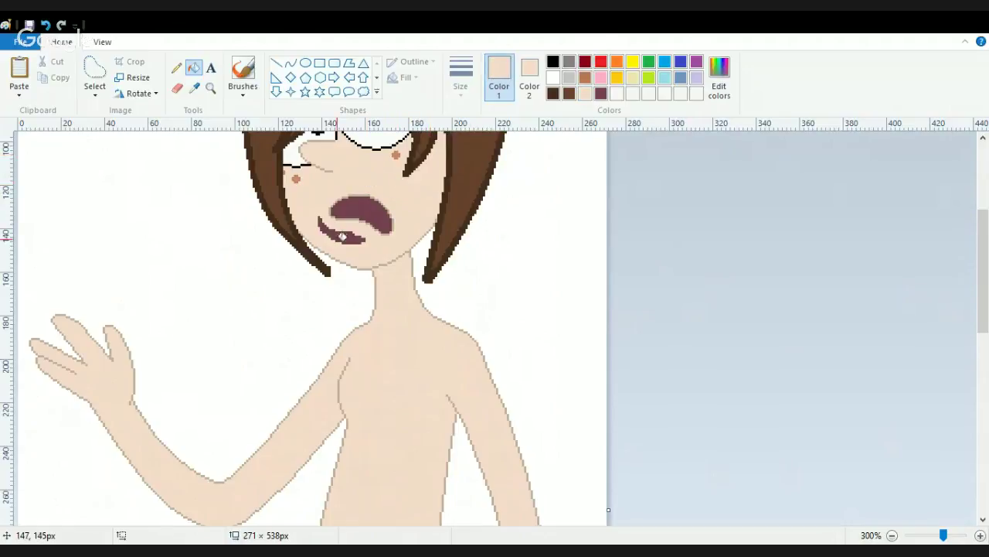
pyautogui.click(342, 234)
# - Select the mouth freehand again and flip it vertically once more
pyautogui.moveTo(983, 286); pyautogui.dragTo(983, 259)
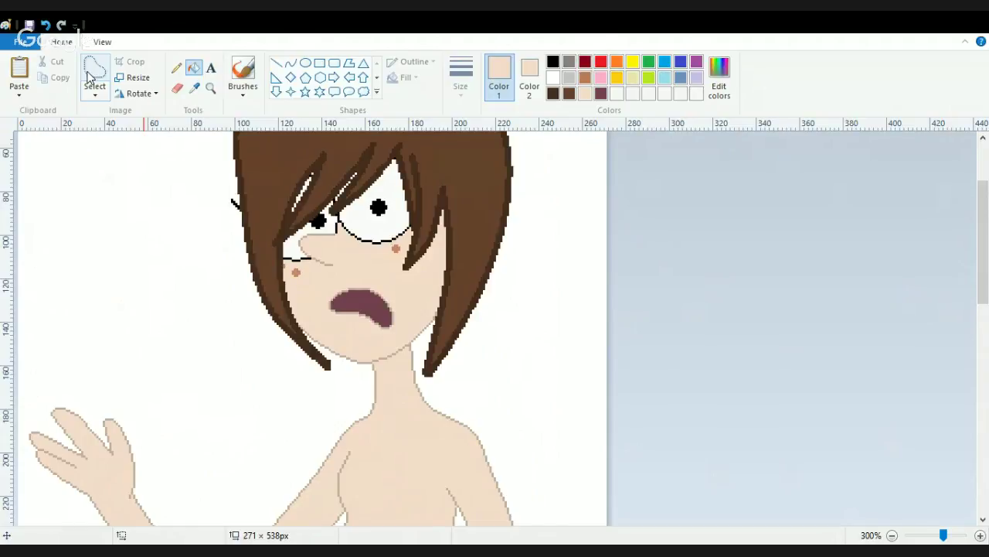
pyautogui.click(89, 77)
pyautogui.moveTo(373, 331)
pyautogui.mouseDown()
pyautogui.moveTo(319, 318)
pyautogui.moveTo(315, 305)
pyautogui.moveTo(330, 281)
pyautogui.moveTo(364, 272)
pyautogui.moveTo(403, 315)
pyautogui.moveTo(393, 334)
pyautogui.moveTo(363, 326)
pyautogui.mouseUp()
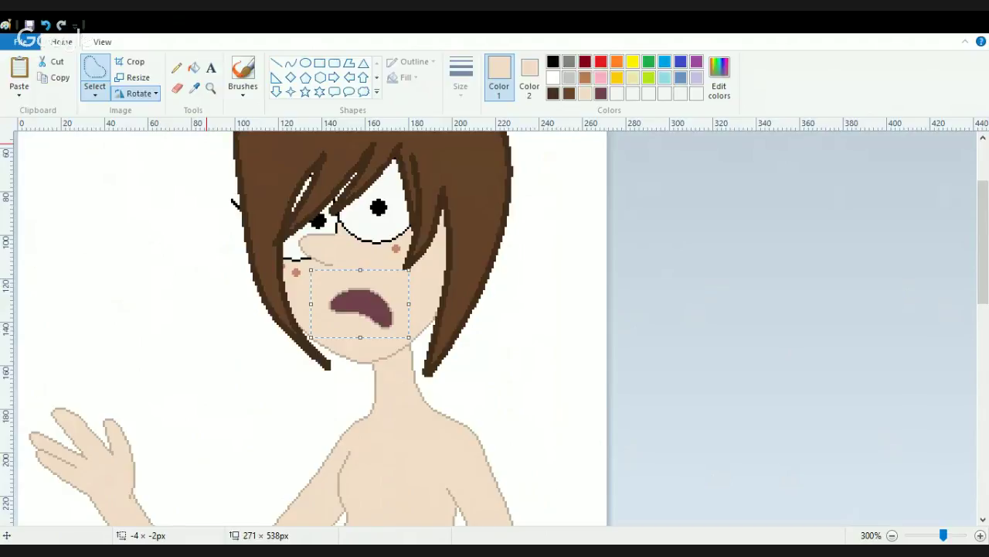
pyautogui.click(136, 93)
pyautogui.click(155, 162)
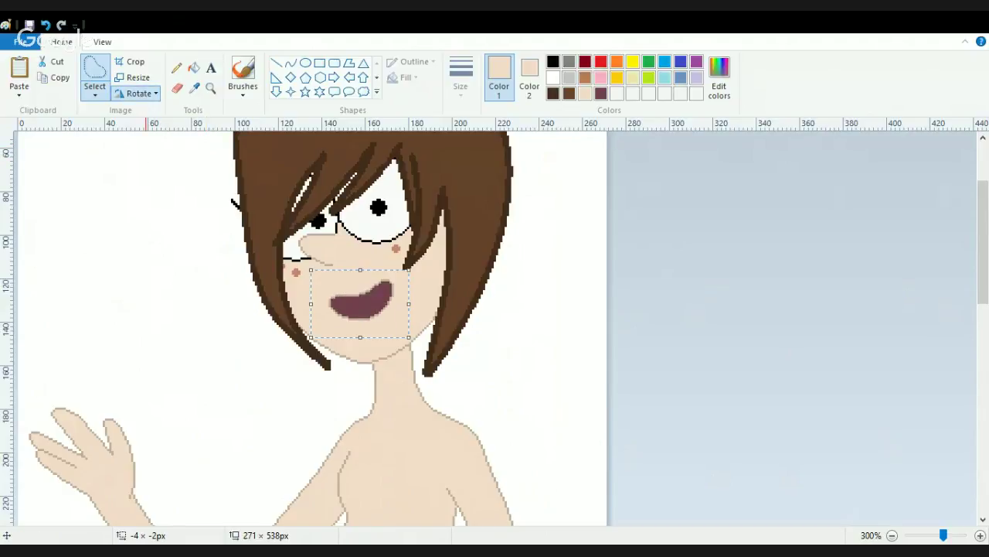
# - Rotate the selected mouth 180° into a frown, nudge it up and to the right, and widen it to 50 px
pyautogui.click(136, 93)
pyautogui.click(155, 161)
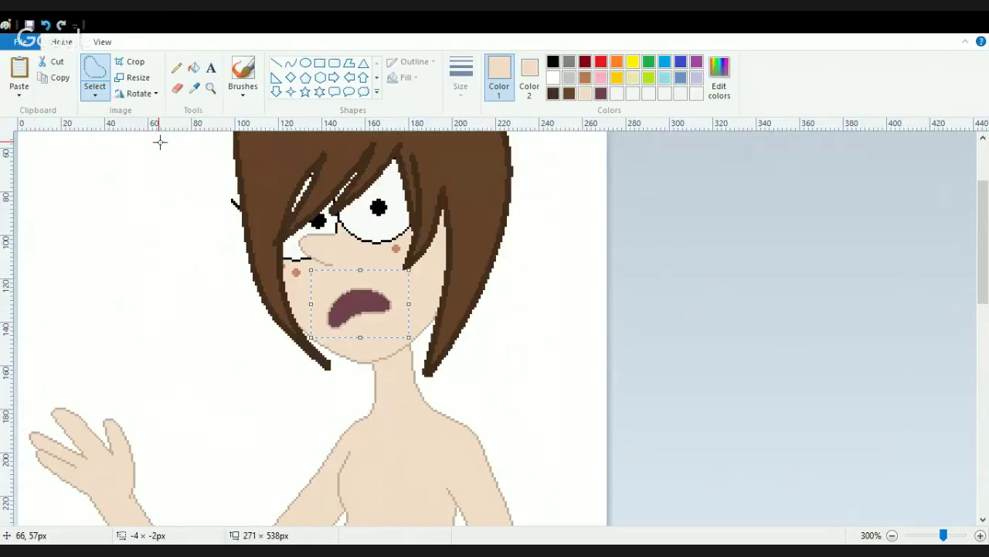
pyautogui.moveTo(375, 295); pyautogui.dragTo(384, 289)
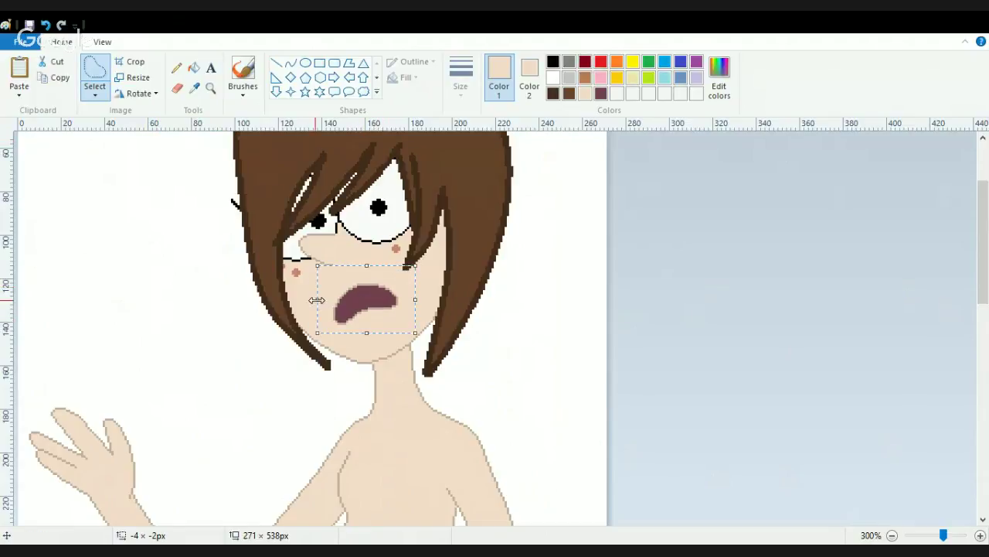
pyautogui.moveTo(317, 299); pyautogui.dragTo(308, 298)
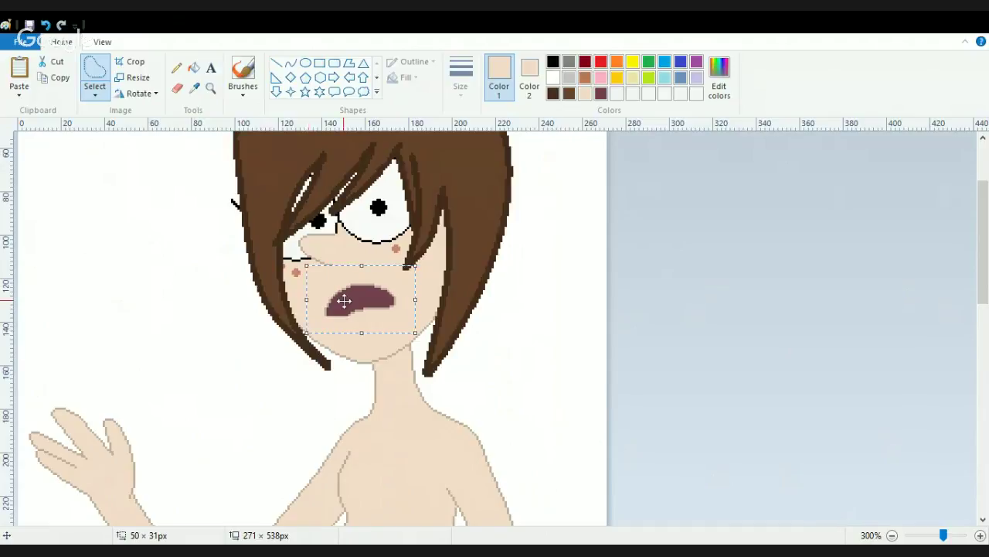
pyautogui.click(769, 361)
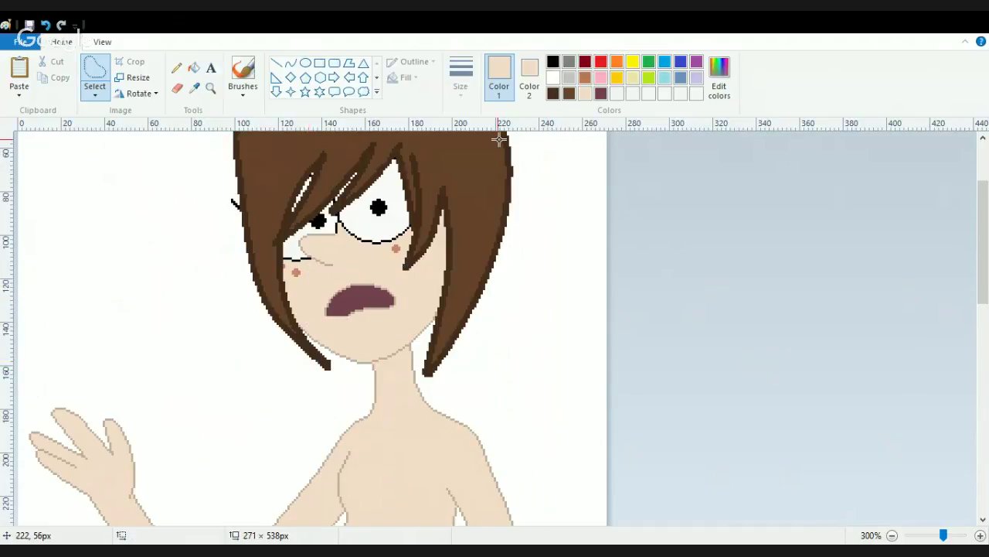
# - Outline a loose, pointed sleeve cuff around the raised arm's wrist with thick black curves
pyautogui.moveTo(988, 275)
pyautogui.mouseDown()
pyautogui.moveTo(986, 340)
pyautogui.moveTo(984, 235)
pyautogui.moveTo(987, 347)
pyautogui.moveTo(982, 283)
pyautogui.mouseUp()
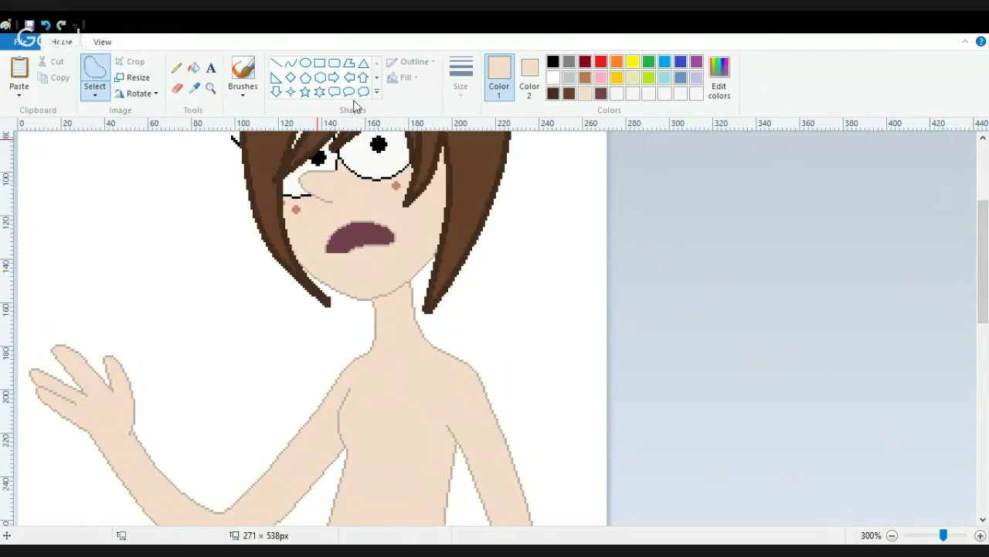
pyautogui.click(290, 62)
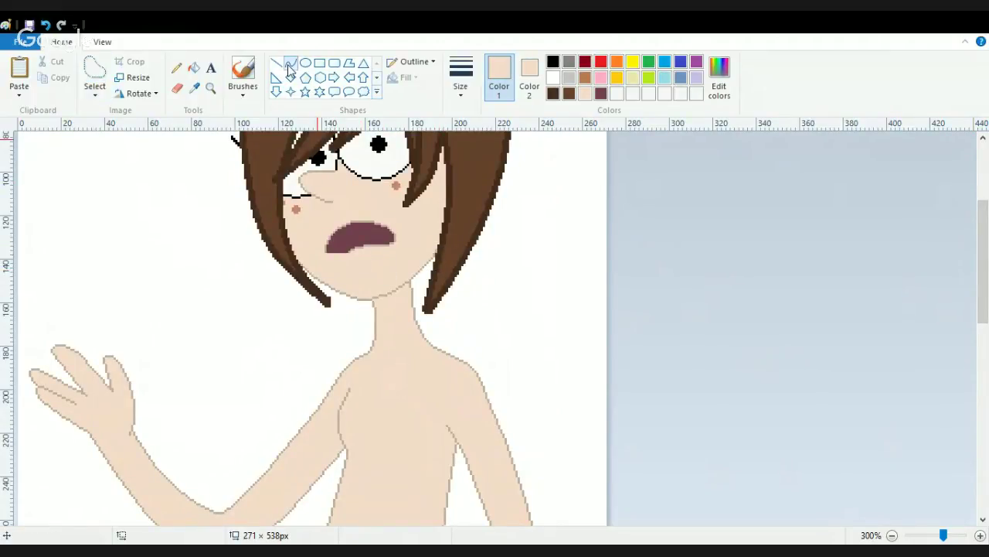
pyautogui.click(553, 63)
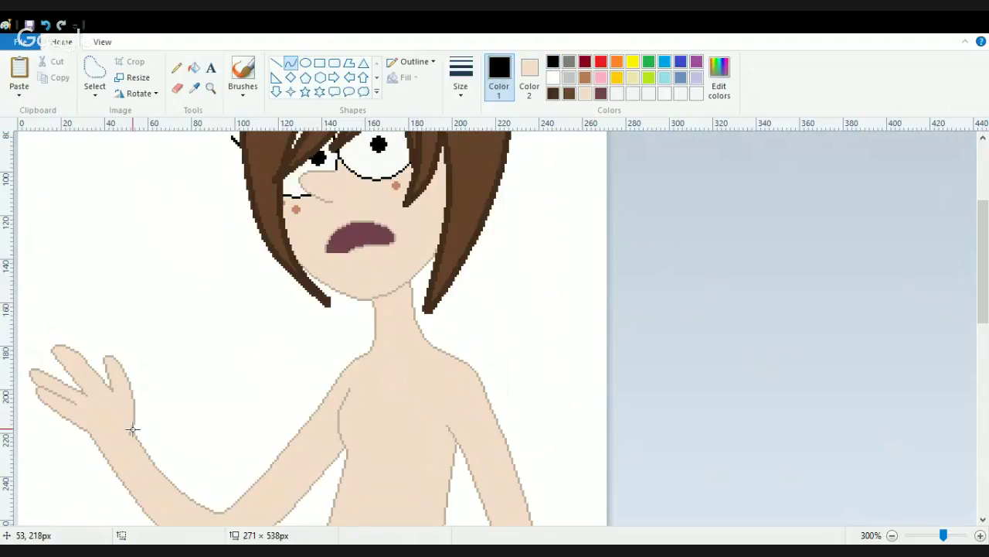
pyautogui.moveTo(133, 429)
pyautogui.mouseDown()
pyautogui.moveTo(106, 481)
pyautogui.moveTo(93, 483)
pyautogui.moveTo(115, 497)
pyautogui.moveTo(95, 494)
pyautogui.moveTo(118, 456)
pyautogui.moveTo(106, 484)
pyautogui.moveTo(126, 470)
pyautogui.moveTo(114, 467)
pyautogui.moveTo(88, 508)
pyautogui.moveTo(97, 448)
pyautogui.moveTo(90, 470)
pyautogui.mouseUp()
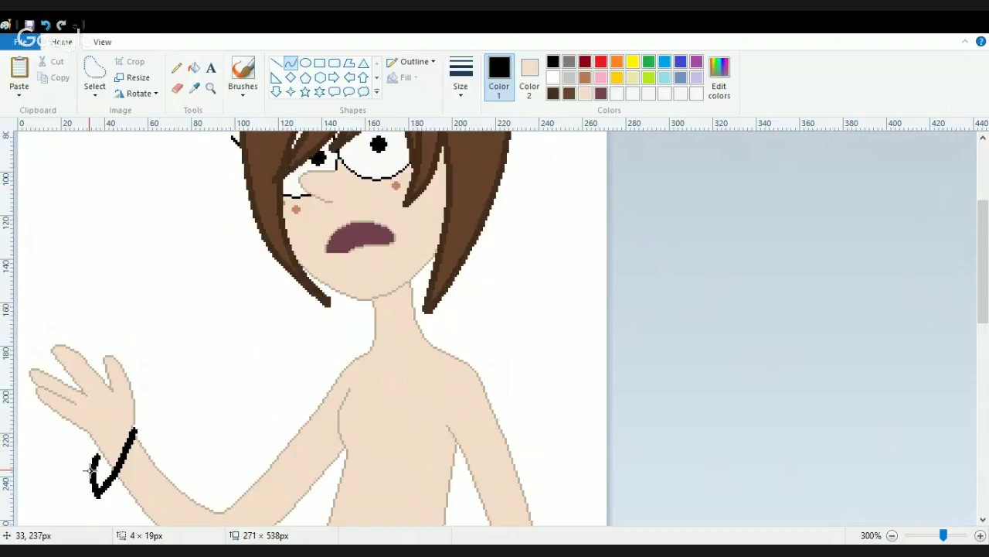
pyautogui.click(176, 68)
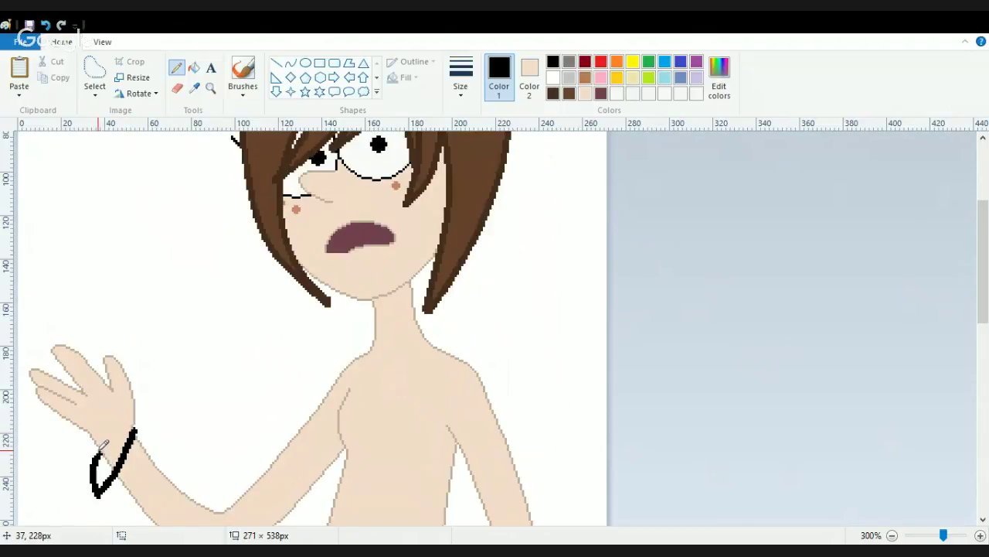
pyautogui.moveTo(101, 447)
pyautogui.mouseDown()
pyautogui.moveTo(99, 473)
pyautogui.moveTo(150, 512)
pyautogui.moveTo(159, 483)
pyautogui.mouseUp()
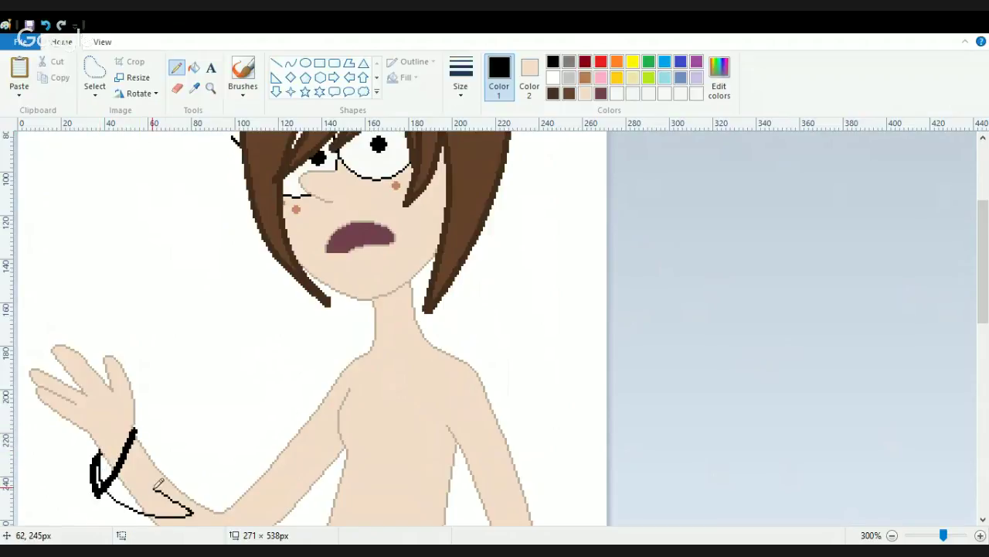
pyautogui.hotkey('ctrl', 'z')
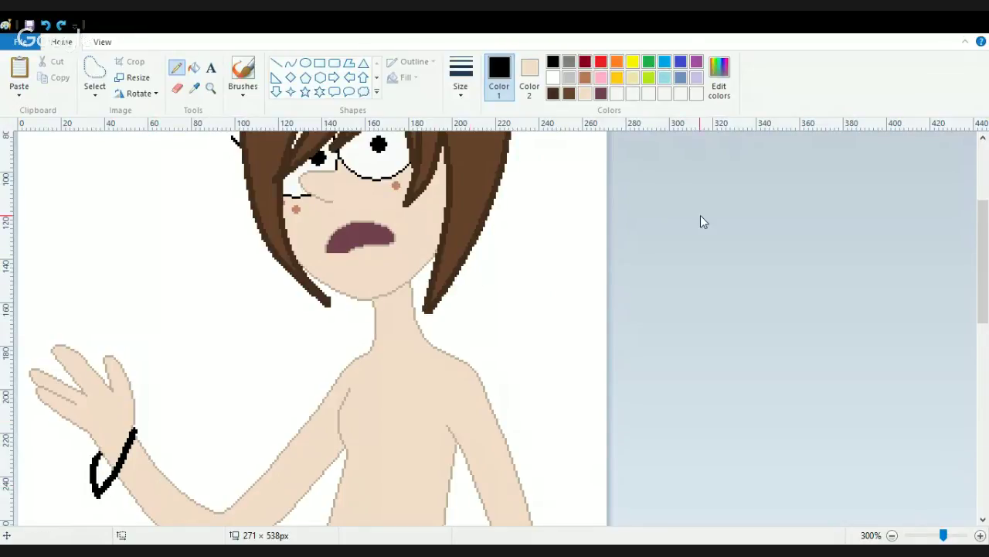
# - Draw a black curve about 73 × 35 px from the cuff's lower point along the underside of the raised forearm past the elbow
pyautogui.moveTo(984, 255); pyautogui.dragTo(984, 300)
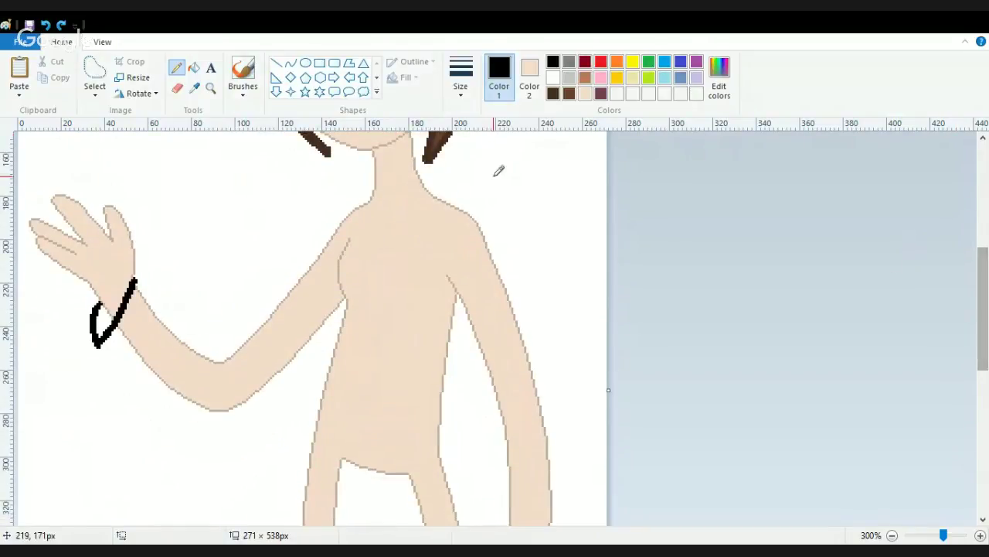
pyautogui.click(291, 62)
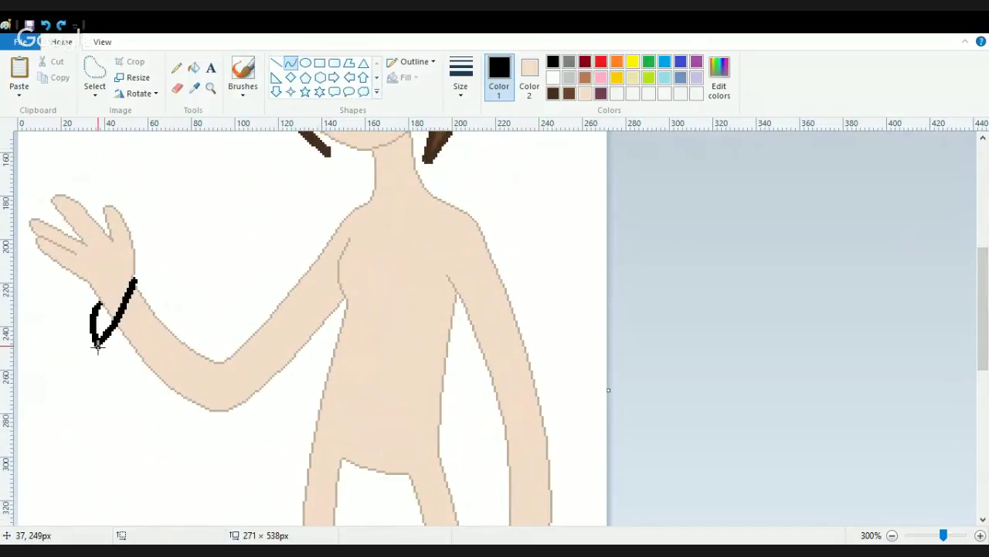
pyautogui.moveTo(97, 347); pyautogui.dragTo(219, 420)
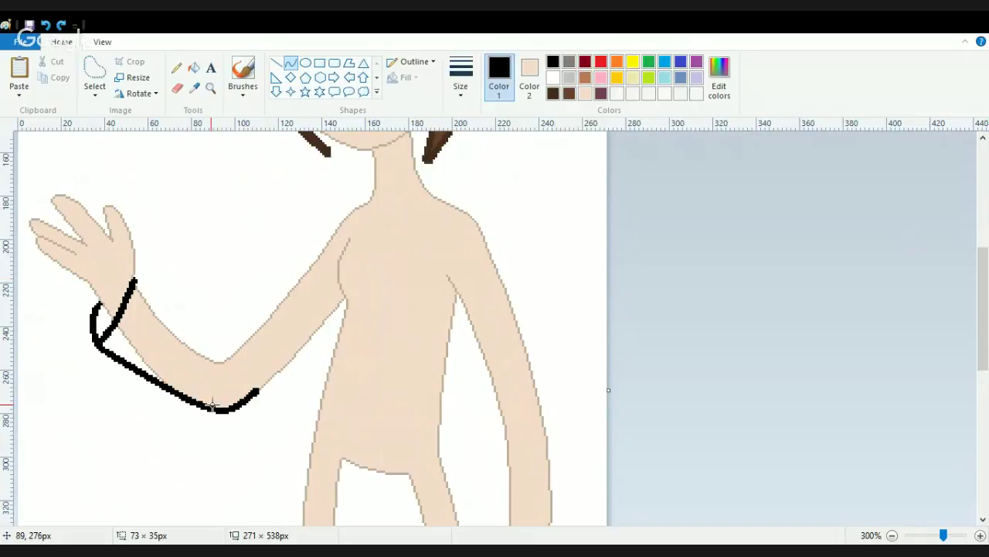
pyautogui.moveTo(213, 402); pyautogui.dragTo(222, 421)
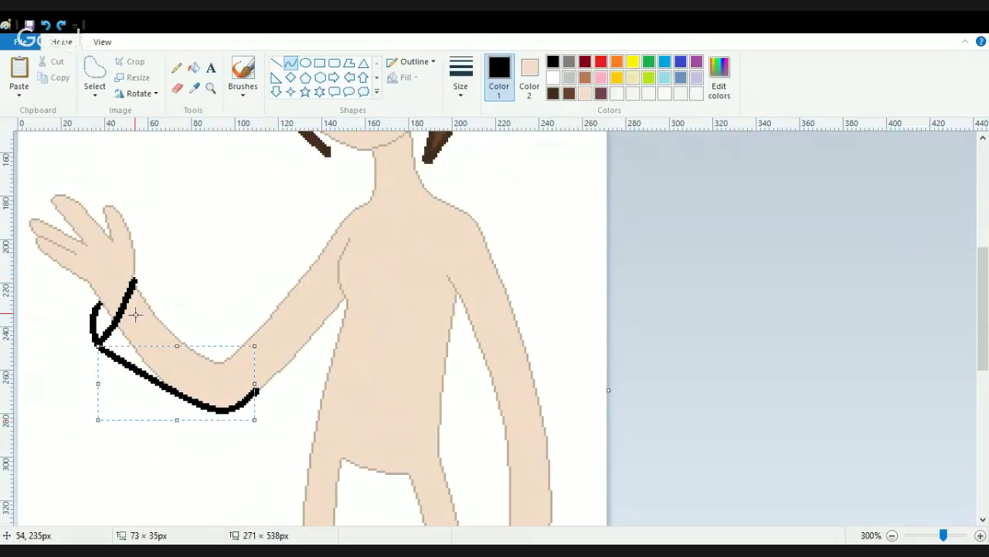
# - Trace the upper edge of the raised forearm from cuff to elbow with a black curve about 36 × 37 px
pyautogui.moveTo(135, 278); pyautogui.dragTo(214, 368)
pyautogui.hotkey('ctrl', 'z')
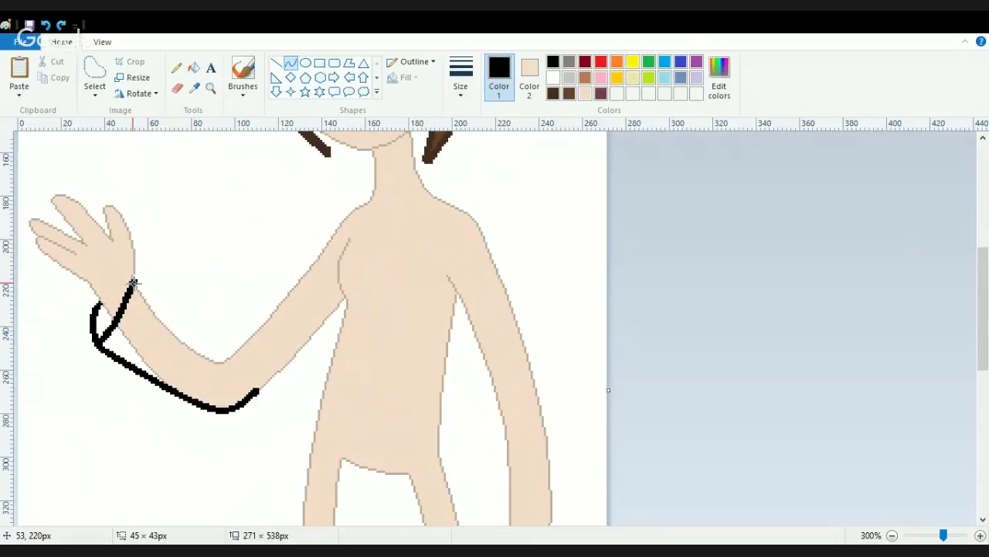
pyautogui.moveTo(133, 282); pyautogui.dragTo(170, 337)
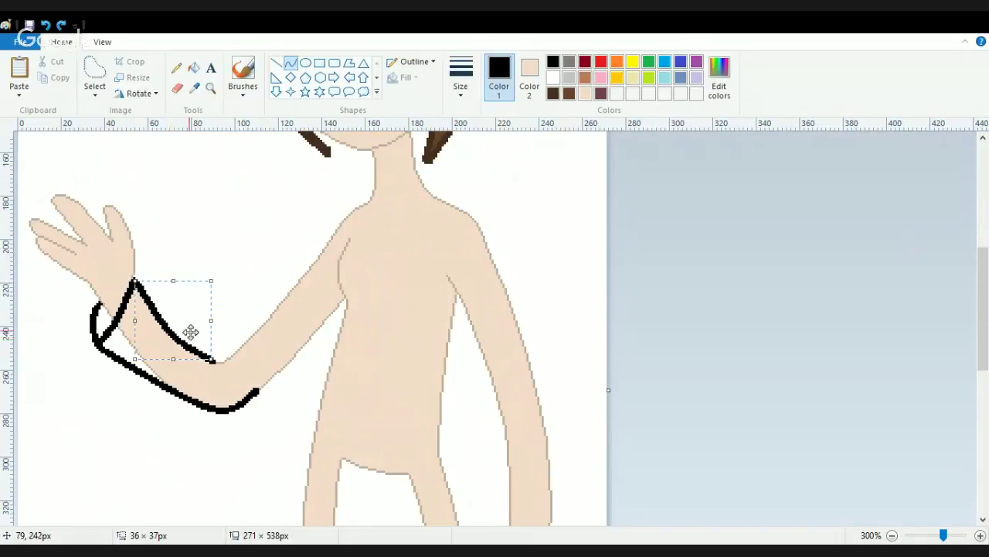
pyautogui.press('Return')
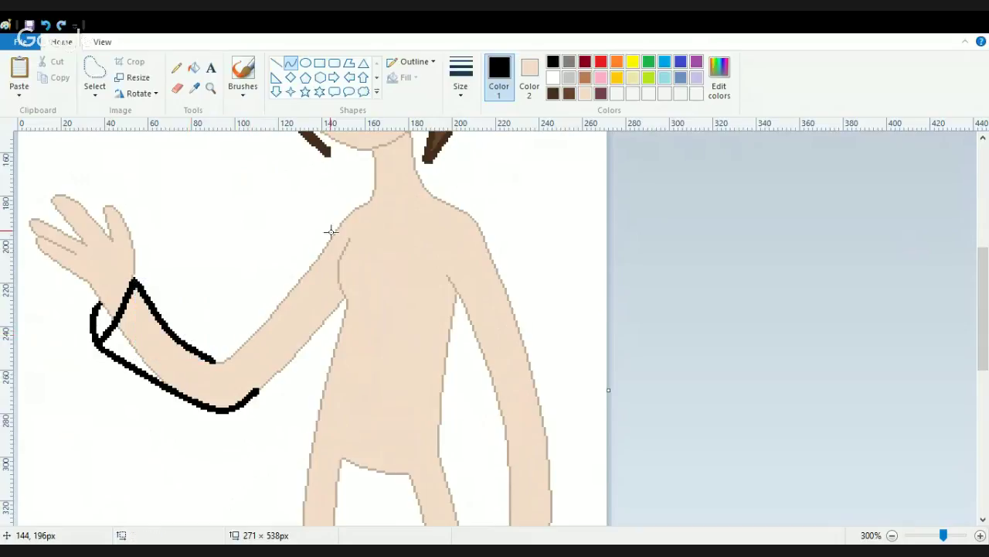
# - Trace the upper edge of the raised upper arm from the elbow towards the shoulder with a black curve about 50 × 52 px
pyautogui.moveTo(210, 359); pyautogui.dragTo(344, 218)
pyautogui.moveTo(270, 325); pyautogui.dragTo(238, 349)
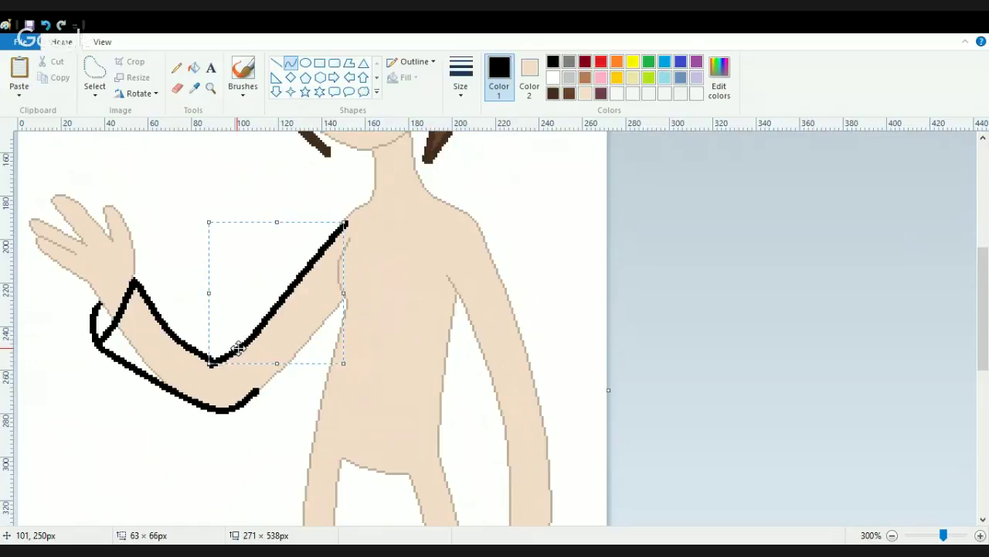
pyautogui.hotkey('ctrl', 'z')
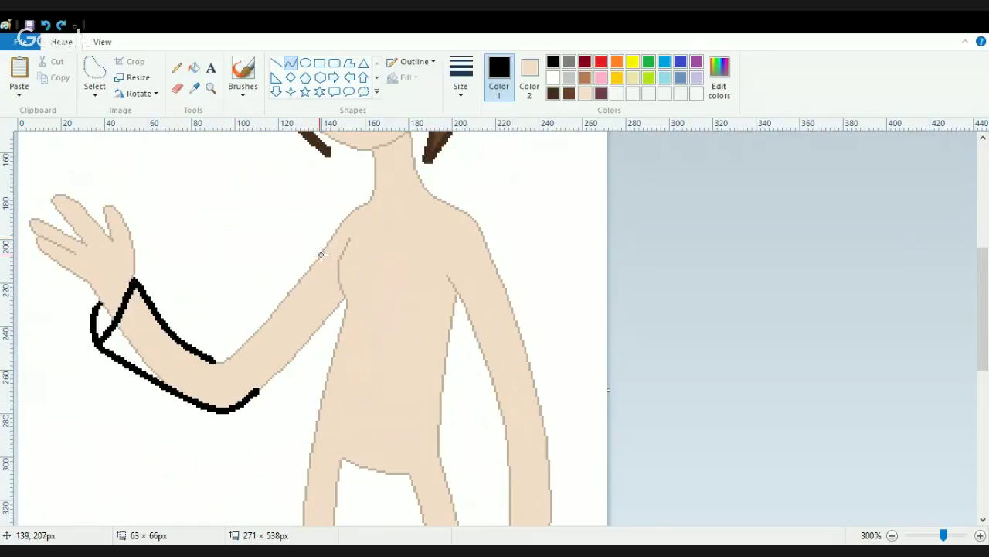
pyautogui.moveTo(324, 254)
pyautogui.mouseDown()
pyautogui.moveTo(216, 359)
pyautogui.moveTo(224, 363)
pyautogui.mouseUp()
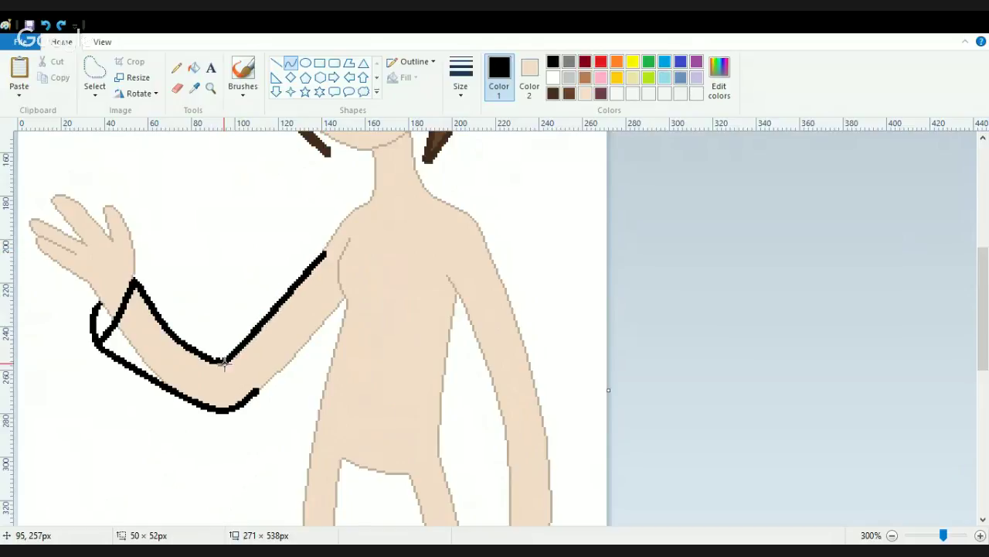
pyautogui.click(224, 363)
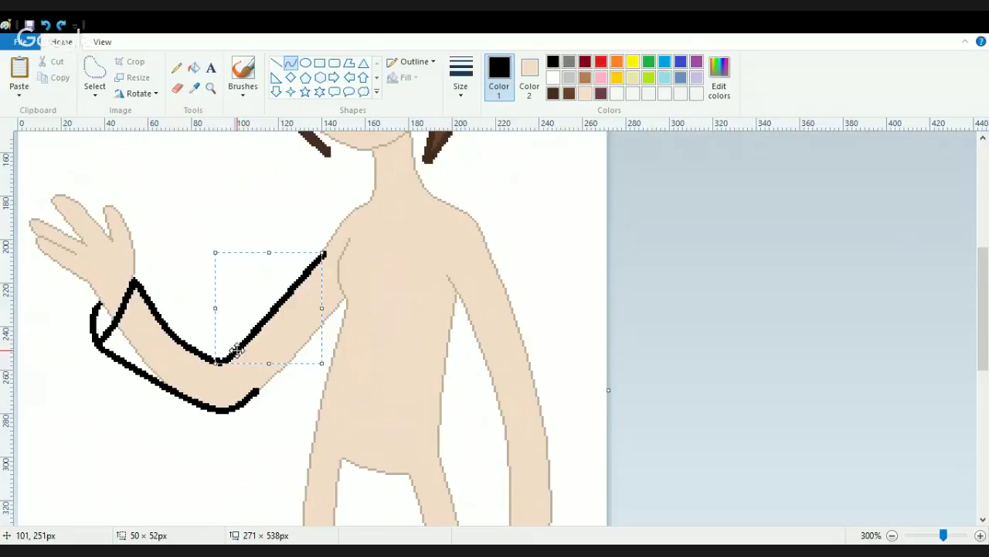
# - Undo all the black sleeve lines drawn on the raised arm
pyautogui.click(180, 295)
pyautogui.hotkey('ctrl', 'z')
pyautogui.hotkey('ctrl', 'z')
pyautogui.hotkey('ctrl', 'z')
pyautogui.hotkey('ctrl', 'z')
pyautogui.hotkey('ctrl', 'z')
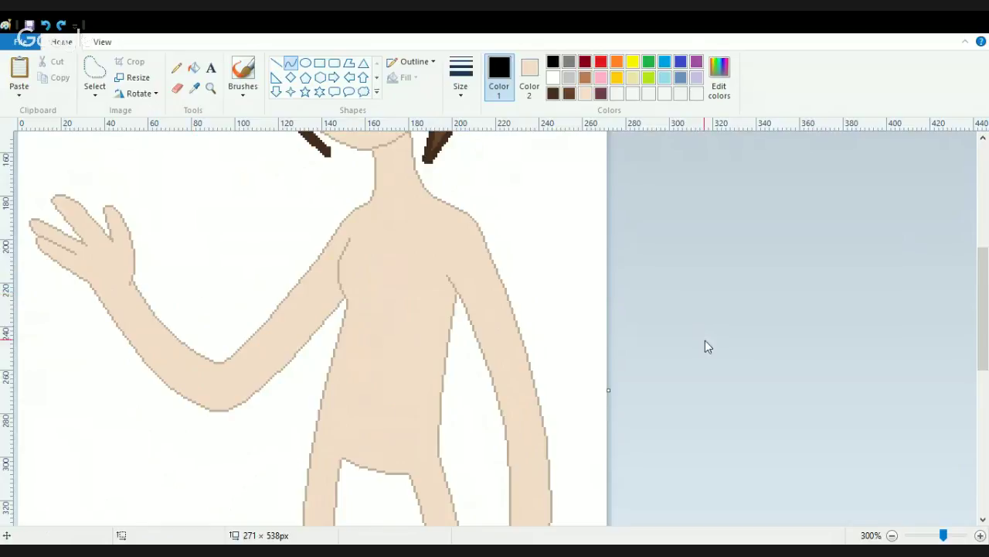
# - Undo the mouth edits back to the upturned smile
pyautogui.moveTo(983, 282); pyautogui.dragTo(966, 177)
pyautogui.moveTo(983, 215); pyautogui.dragTo(986, 275)
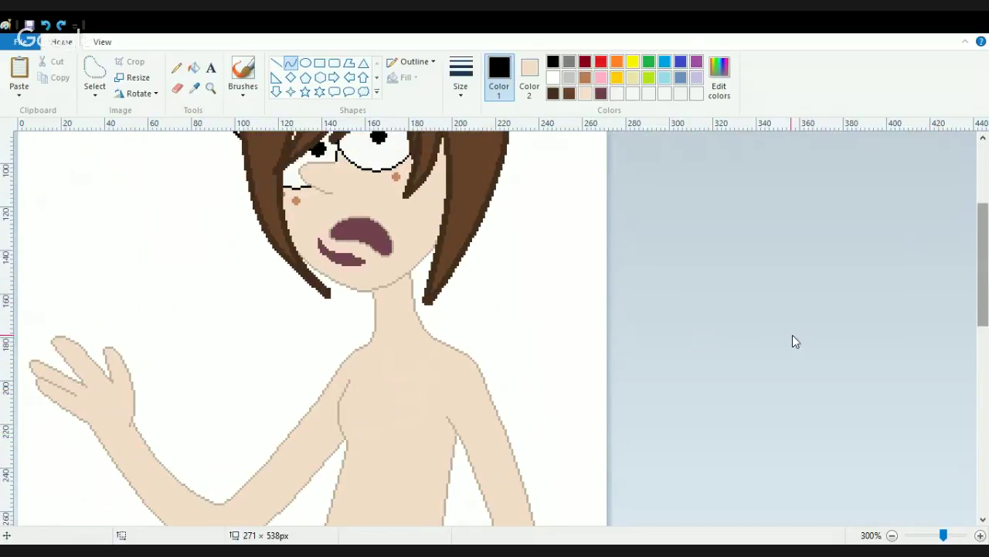
pyautogui.hotkey('ctrl', 'z')
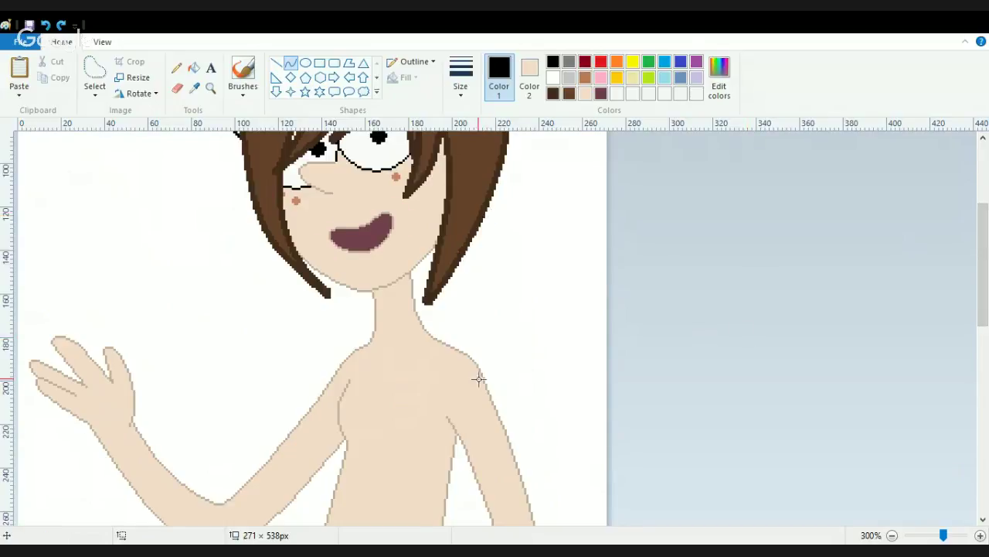
pyautogui.moveTo(983, 216); pyautogui.dragTo(980, 263)
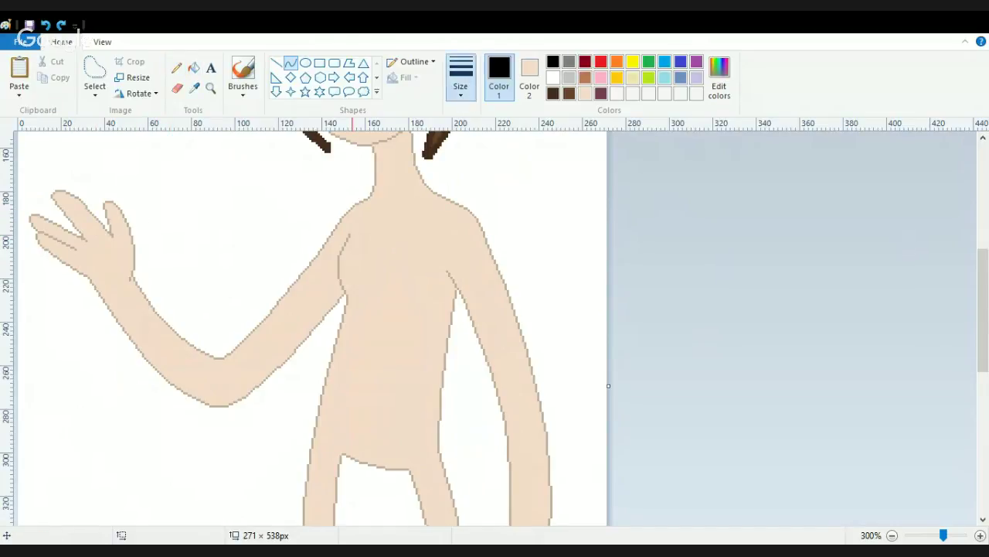
pyautogui.click(569, 65)
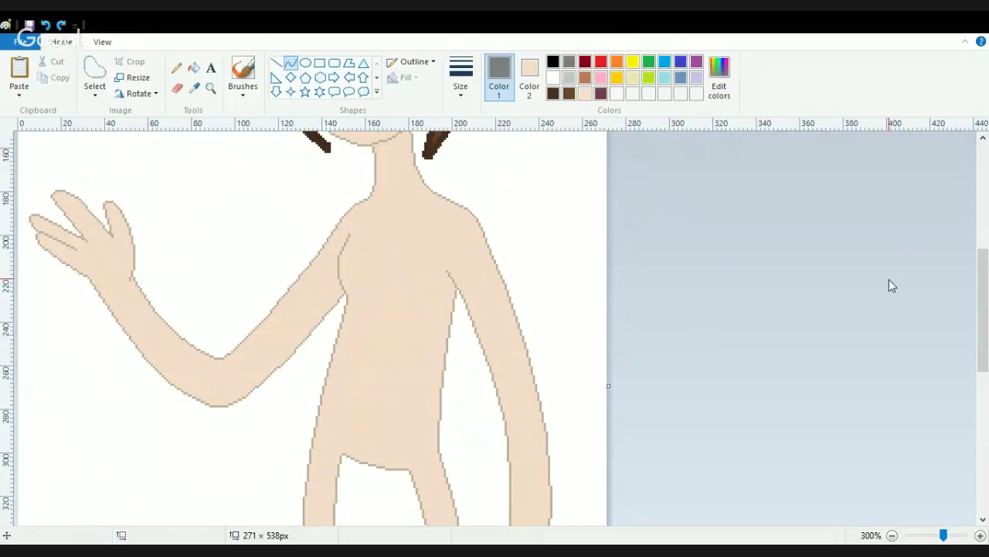
pyautogui.scroll(5, 897, 239)
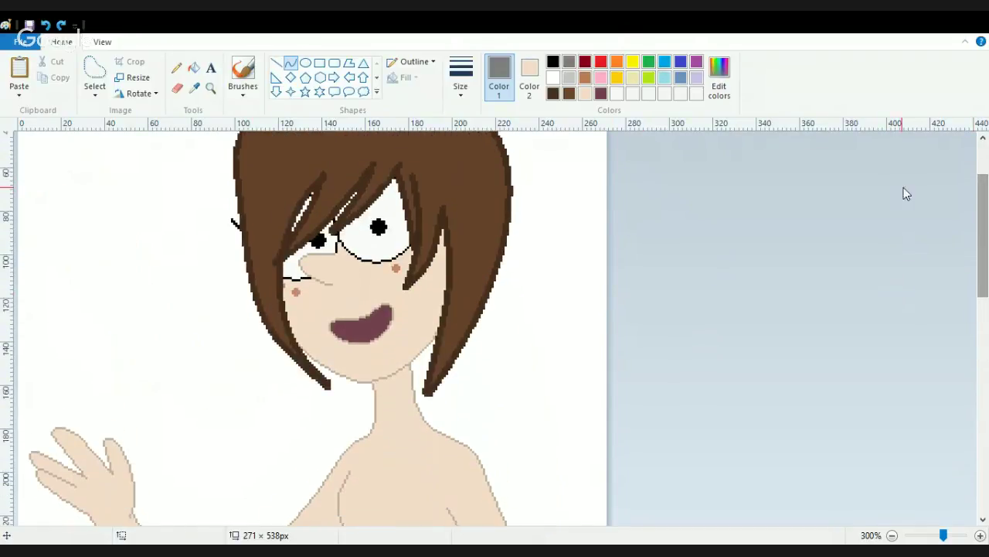
# - Draw a thickened dark brown curve about 26 × 57 px, flicking outward from the back edge of the hair towards the shoulder
pyautogui.click(553, 94)
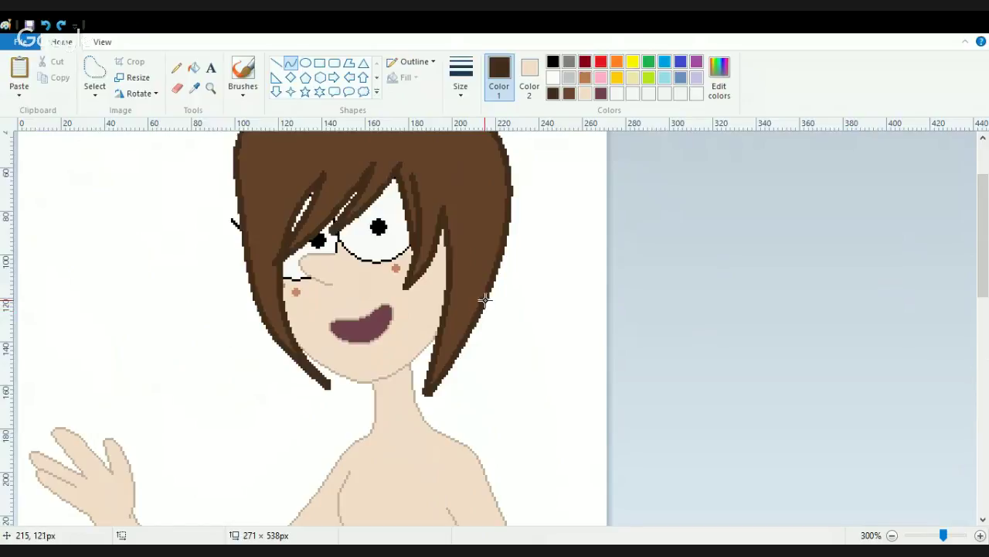
pyautogui.moveTo(486, 294); pyautogui.dragTo(531, 417)
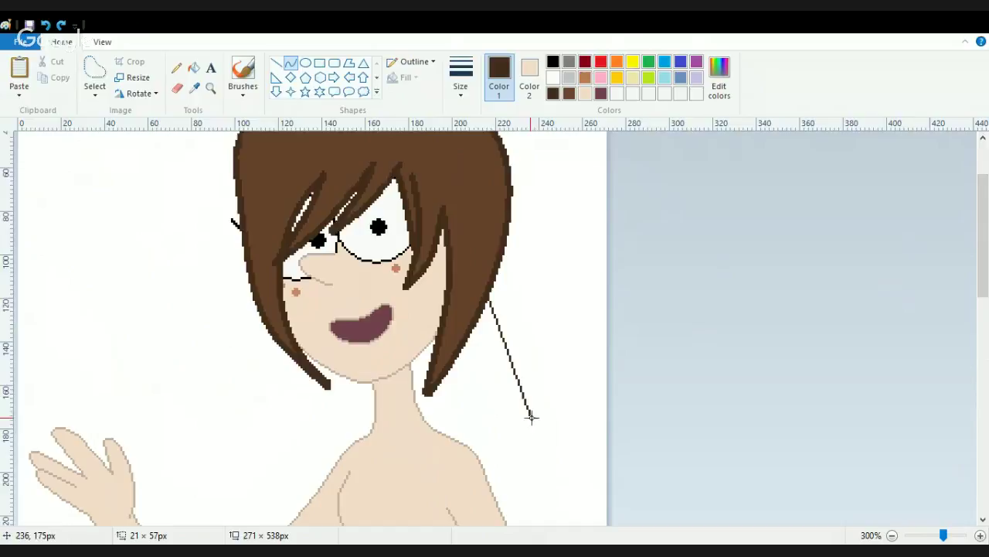
pyautogui.click(460, 77)
pyautogui.click(475, 159)
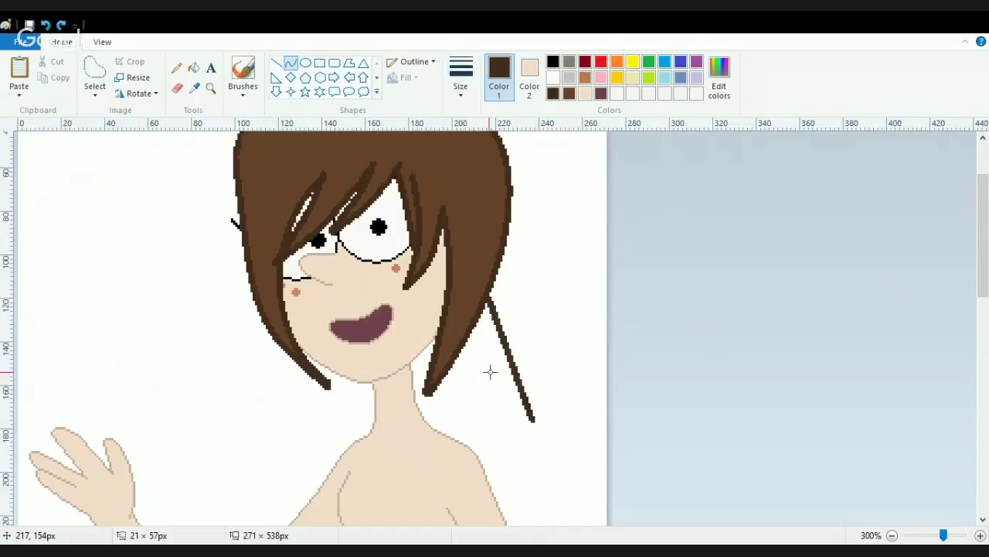
pyautogui.moveTo(490, 372)
pyautogui.mouseDown()
pyautogui.moveTo(481, 343)
pyautogui.moveTo(499, 405)
pyautogui.moveTo(485, 410)
pyautogui.mouseUp()
pyautogui.moveTo(487, 364); pyautogui.dragTo(474, 373)
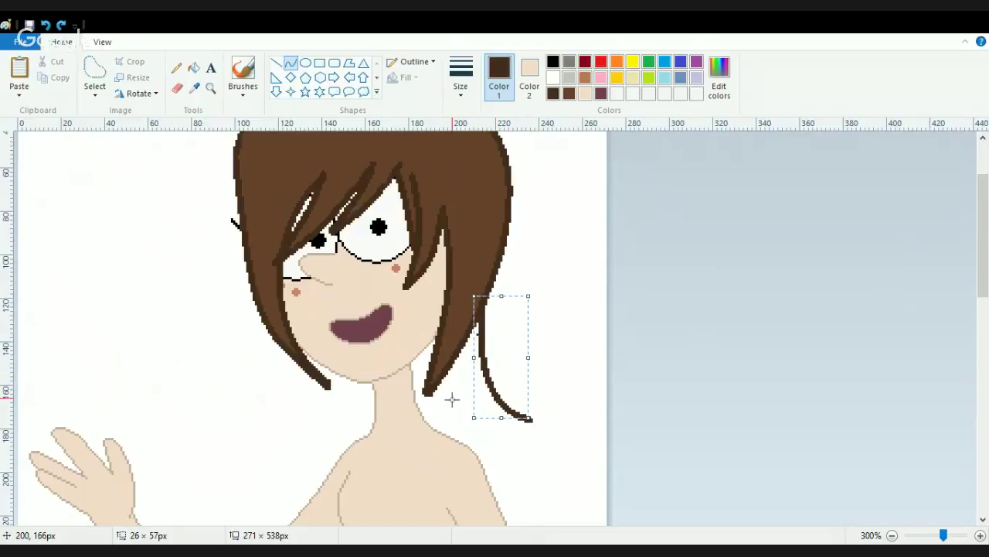
# - Add a dark brown curve about 34 × 24 px meeting the flick's tip, plus a short stroke about 9 × 17 px down to the shoulder
pyautogui.click(452, 399)
pyautogui.moveTo(456, 379)
pyautogui.mouseDown()
pyautogui.moveTo(533, 423)
pyautogui.moveTo(476, 421)
pyautogui.moveTo(501, 429)
pyautogui.mouseUp()
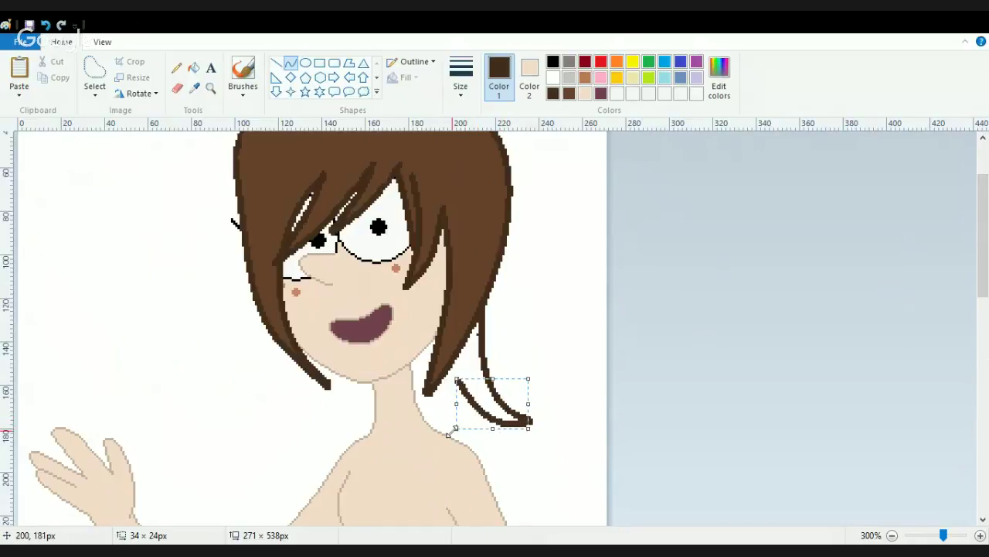
pyautogui.click(441, 416)
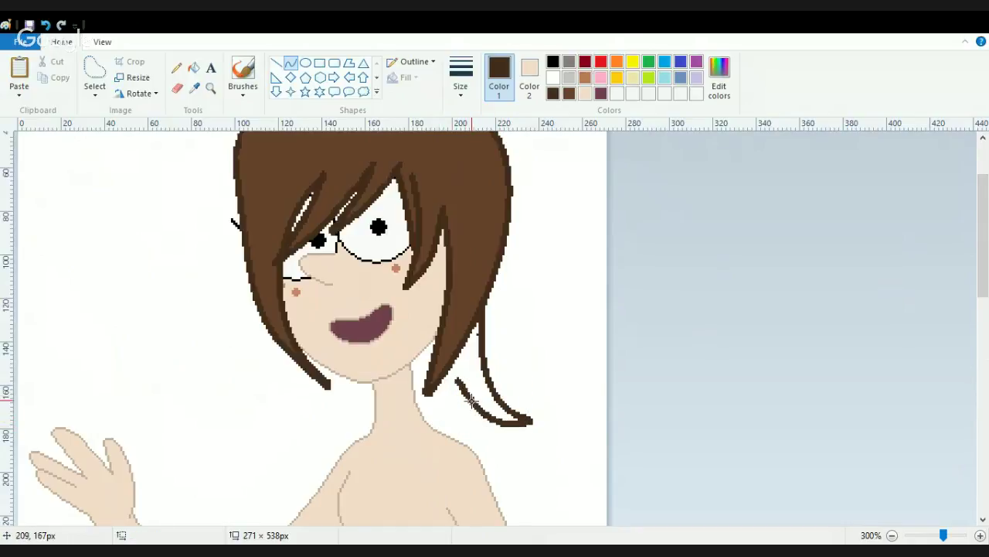
pyautogui.moveTo(480, 409); pyautogui.dragTo(474, 439)
pyautogui.moveTo(473, 430)
pyautogui.mouseDown()
pyautogui.moveTo(475, 408)
pyautogui.moveTo(482, 418)
pyautogui.mouseUp()
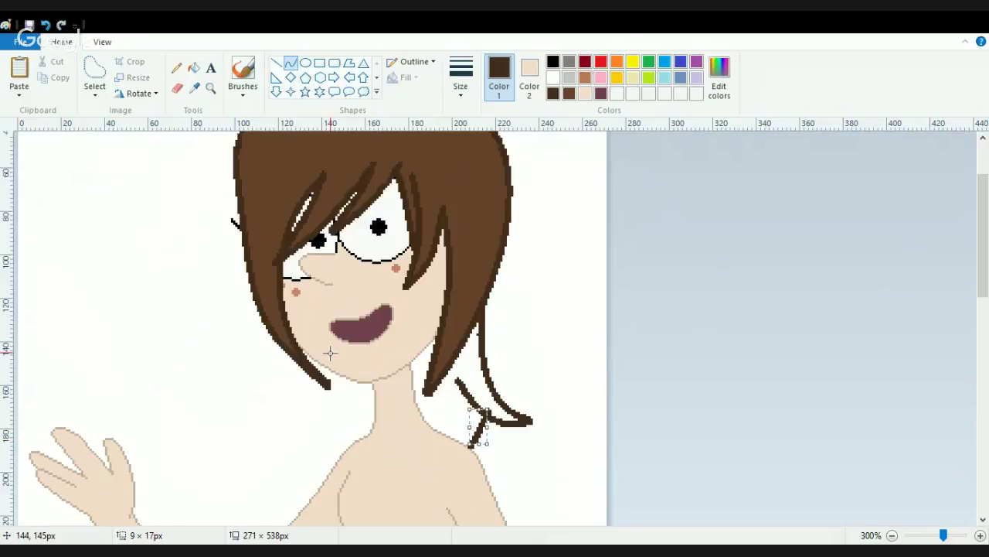
# - Set the secondary colour to white and erase the stray dark brown strand end above the flick's junction near the shoulder
pyautogui.click(177, 87)
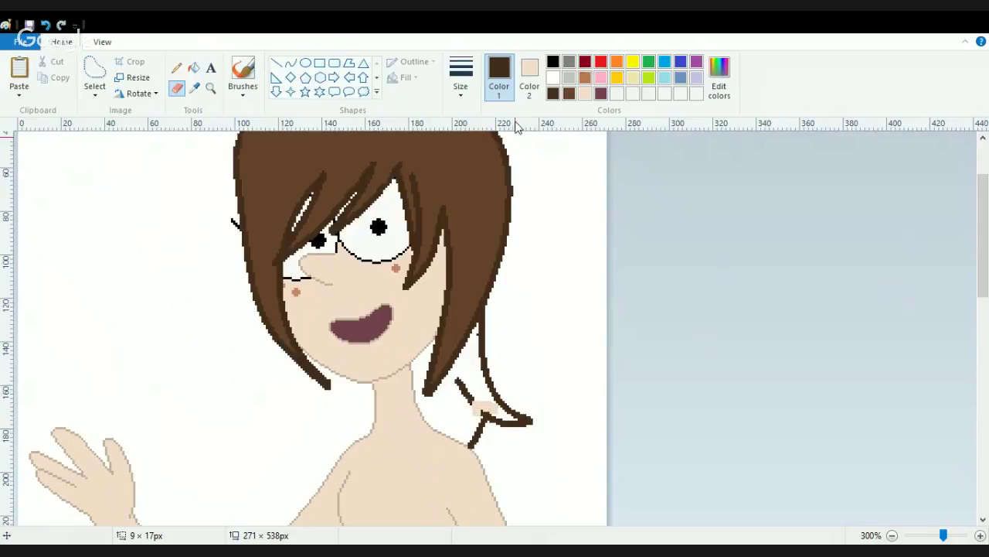
pyautogui.click(530, 75)
pyautogui.click(553, 78)
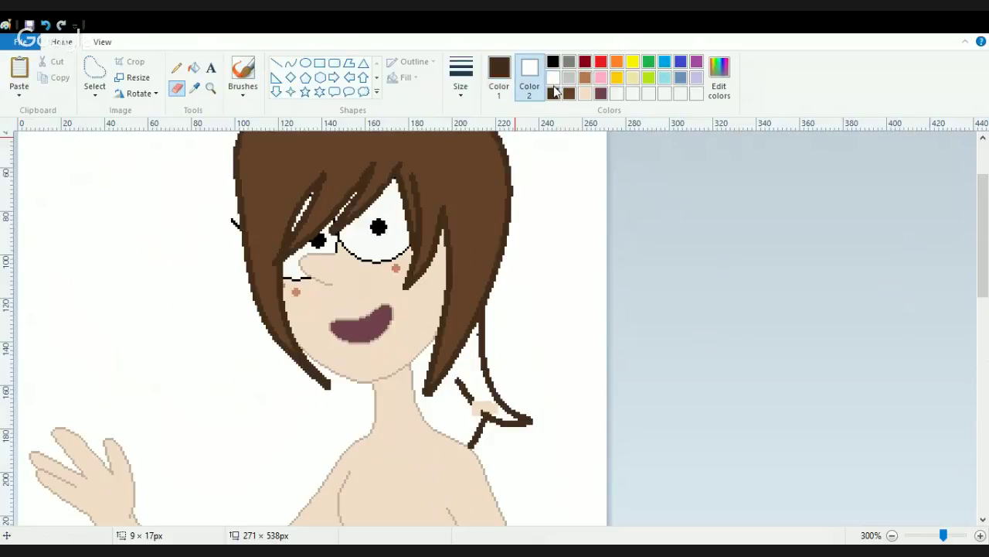
pyautogui.moveTo(471, 406); pyautogui.dragTo(454, 380)
# - Fill the leftover skin-coloured patch beside the back hair flick with white
pyautogui.click(193, 68)
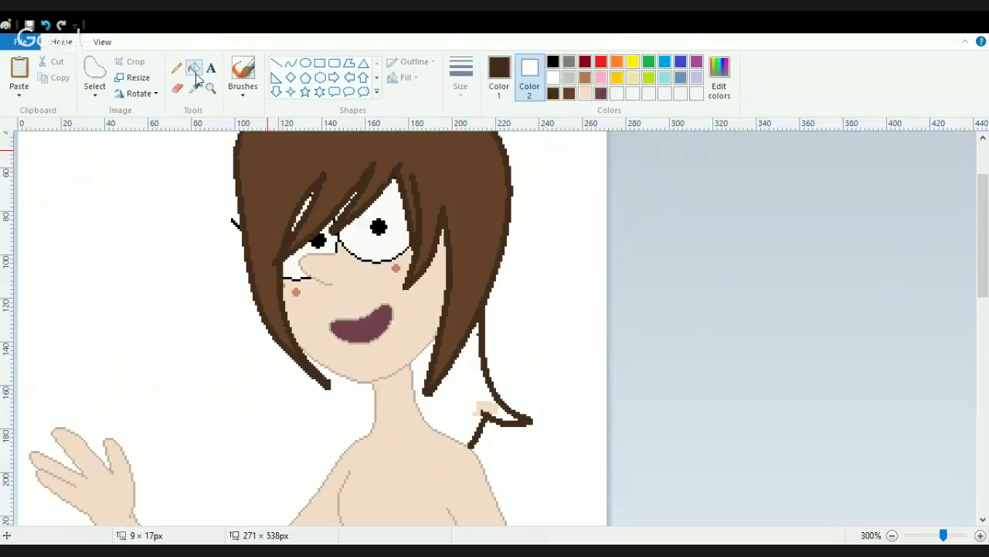
pyautogui.click(491, 408)
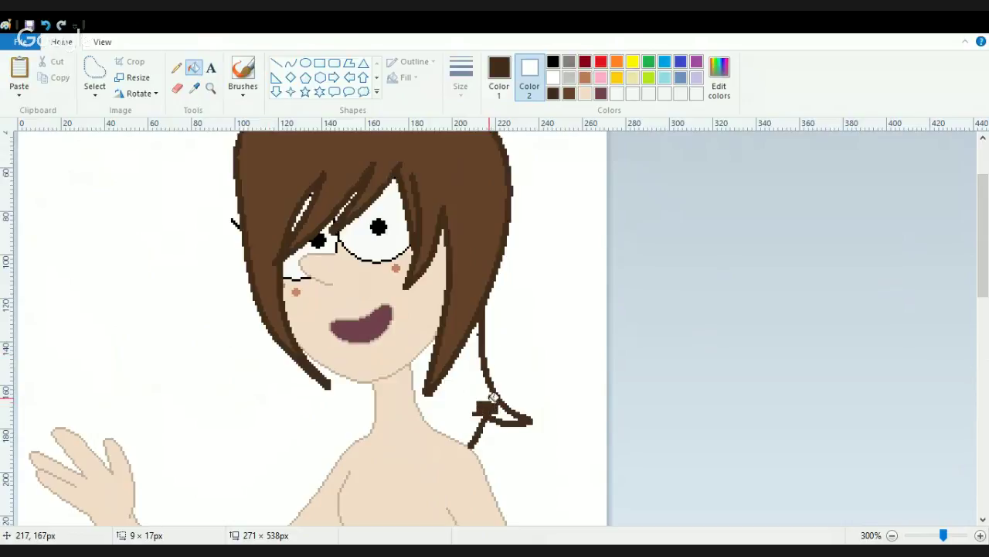
pyautogui.hotkey('ctrl', 'z')
pyautogui.click(498, 77)
pyautogui.click(553, 78)
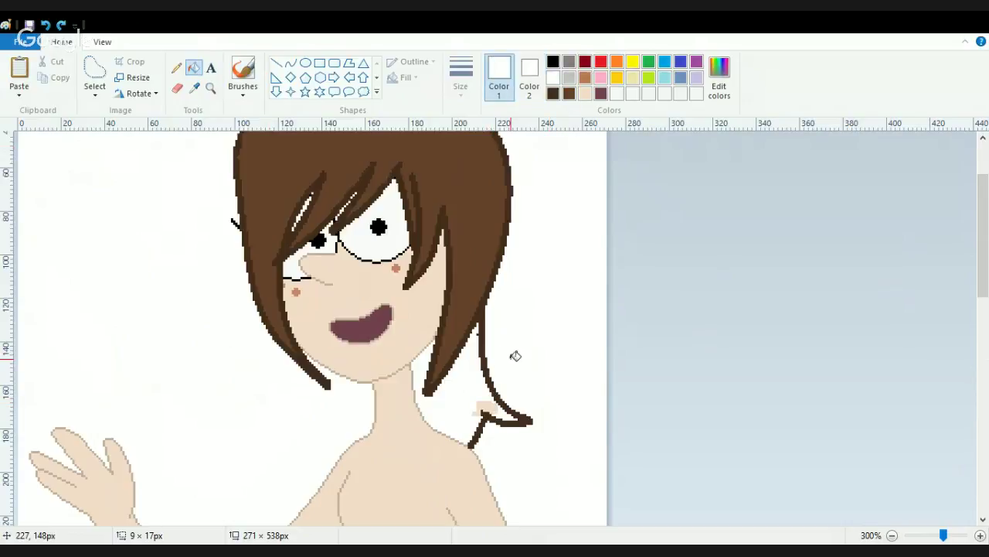
pyautogui.click(491, 402)
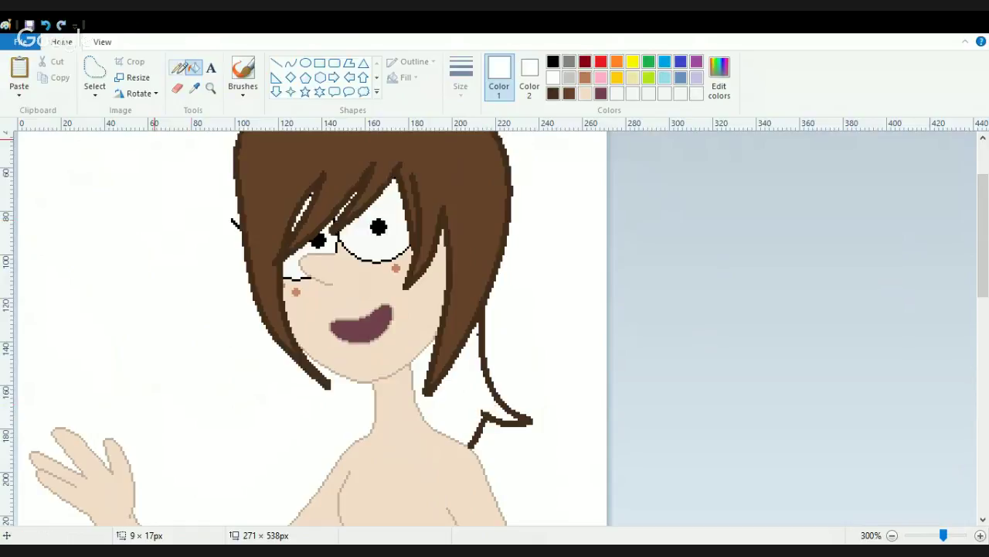
# - Draw a small dark brown flick under the front hair lock, plus a curve about 20 × 49 px from it down to the raised arm's shoulder
pyautogui.click(177, 68)
pyautogui.click(585, 78)
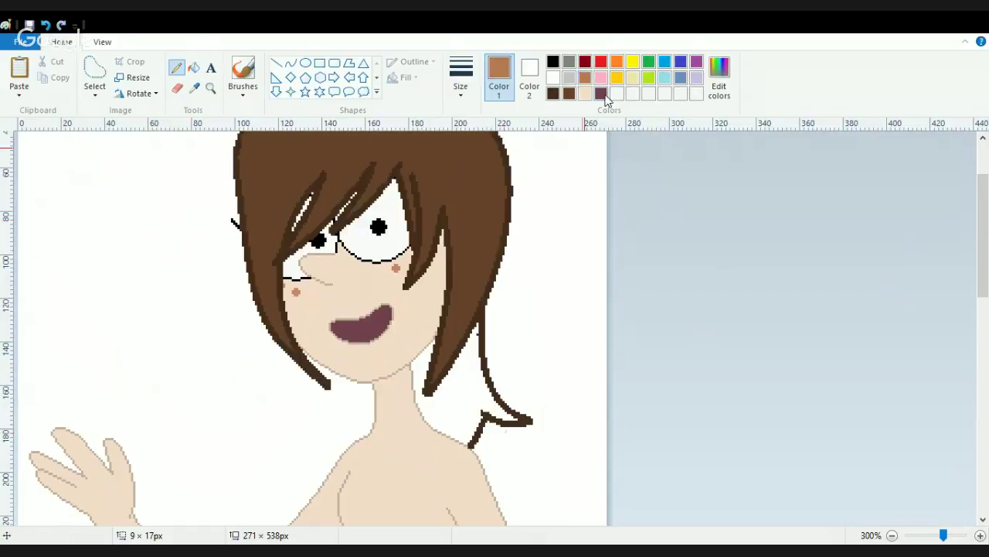
pyautogui.click(553, 94)
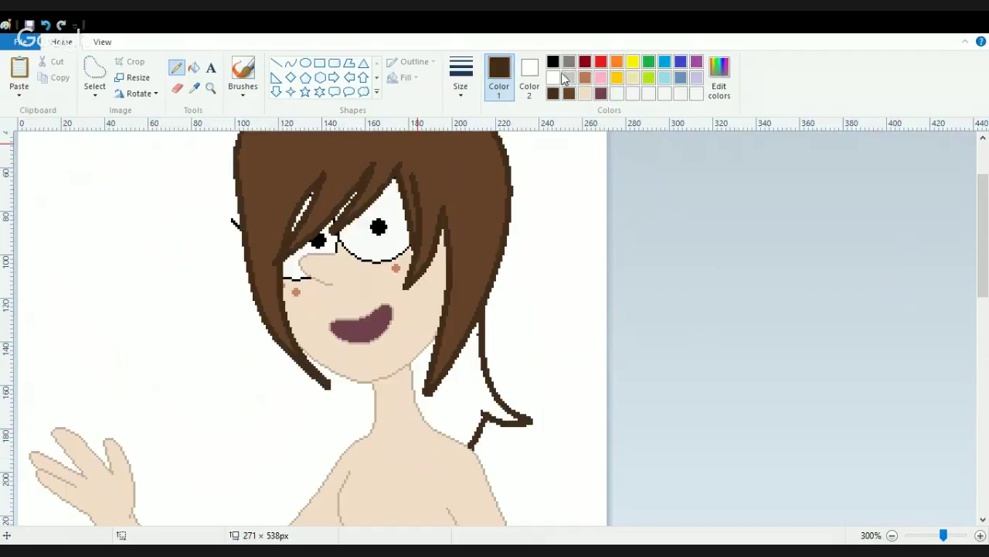
pyautogui.click(290, 62)
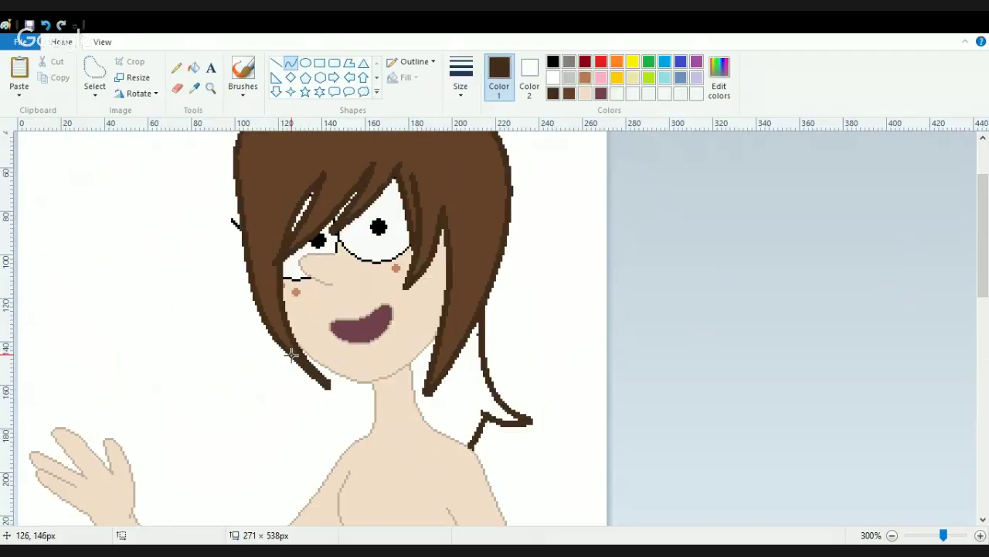
pyautogui.moveTo(292, 354); pyautogui.dragTo(283, 380)
pyautogui.click(312, 385)
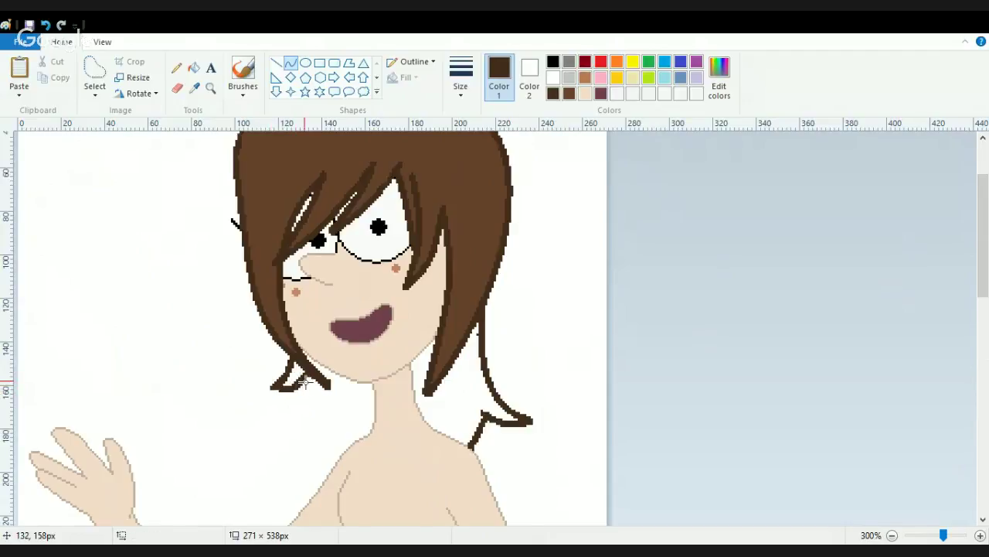
pyautogui.moveTo(301, 377)
pyautogui.mouseDown()
pyautogui.moveTo(334, 448)
pyautogui.moveTo(334, 465)
pyautogui.moveTo(304, 480)
pyautogui.moveTo(316, 468)
pyautogui.moveTo(320, 478)
pyautogui.moveTo(309, 440)
pyautogui.moveTo(296, 446)
pyautogui.moveTo(293, 437)
pyautogui.moveTo(333, 446)
pyautogui.mouseUp()
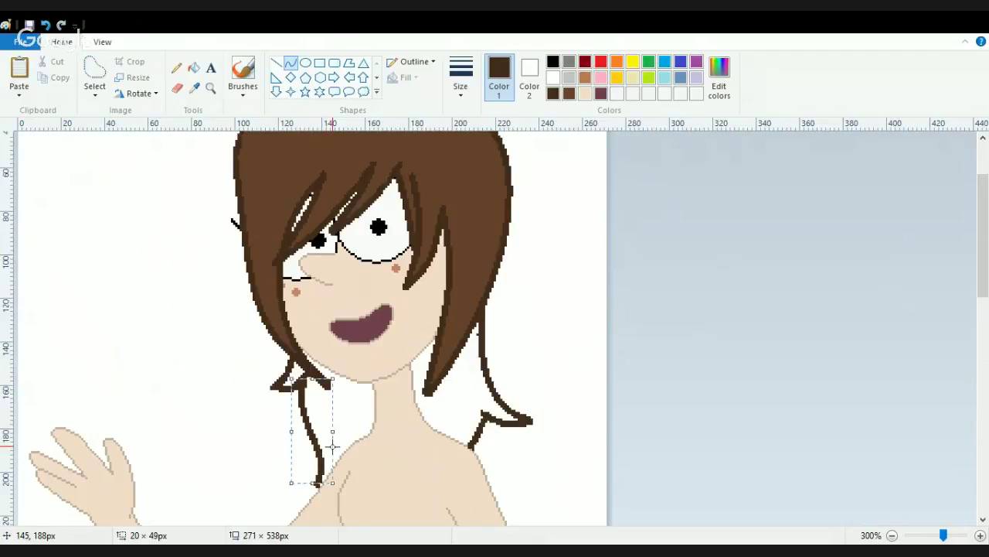
# - Fill the outlined hair areas on both sides of the neck and the small front flick with medium brown
pyautogui.click(177, 68)
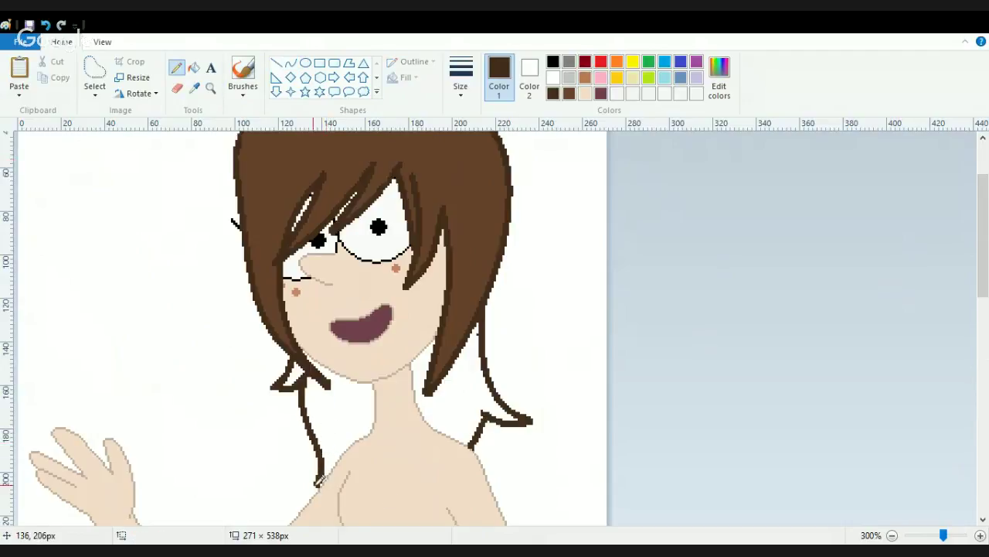
pyautogui.click(211, 68)
pyautogui.click(193, 68)
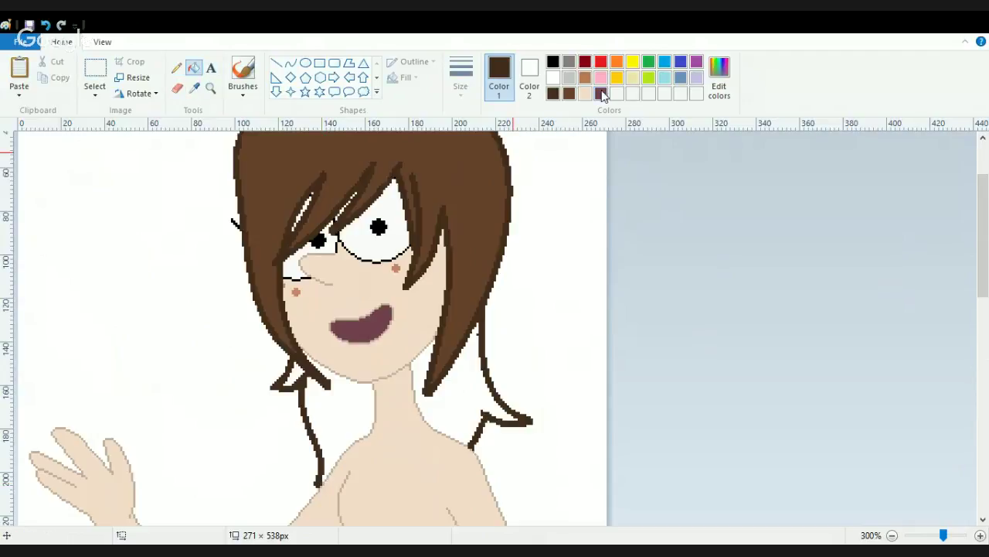
pyautogui.click(553, 77)
pyautogui.click(566, 93)
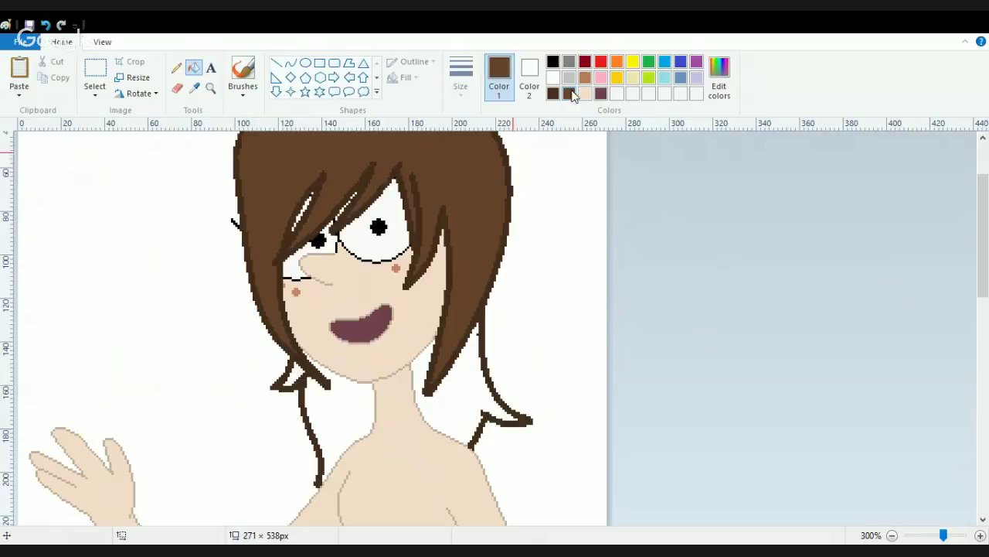
pyautogui.click(353, 426)
pyautogui.click(295, 373)
pyautogui.click(486, 398)
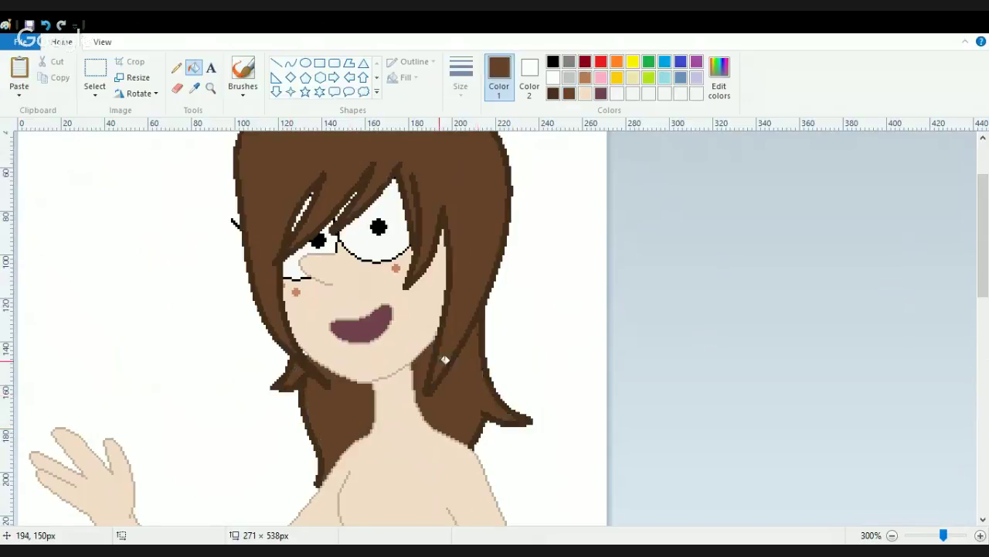
# - Extend the tip of the front hair strand in dark brown with the Pencil to meet the raised arm's outline
pyautogui.click(176, 68)
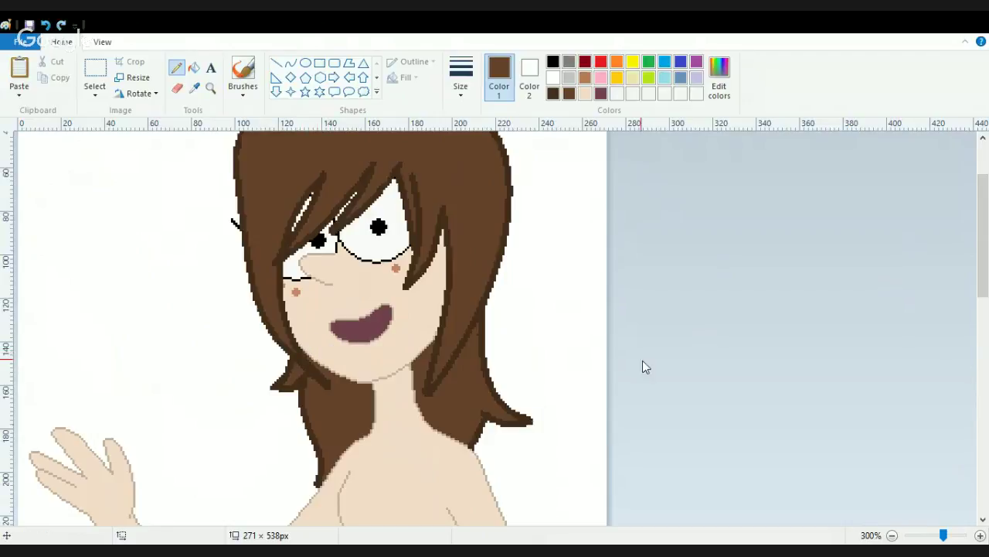
pyautogui.moveTo(985, 241); pyautogui.dragTo(980, 288)
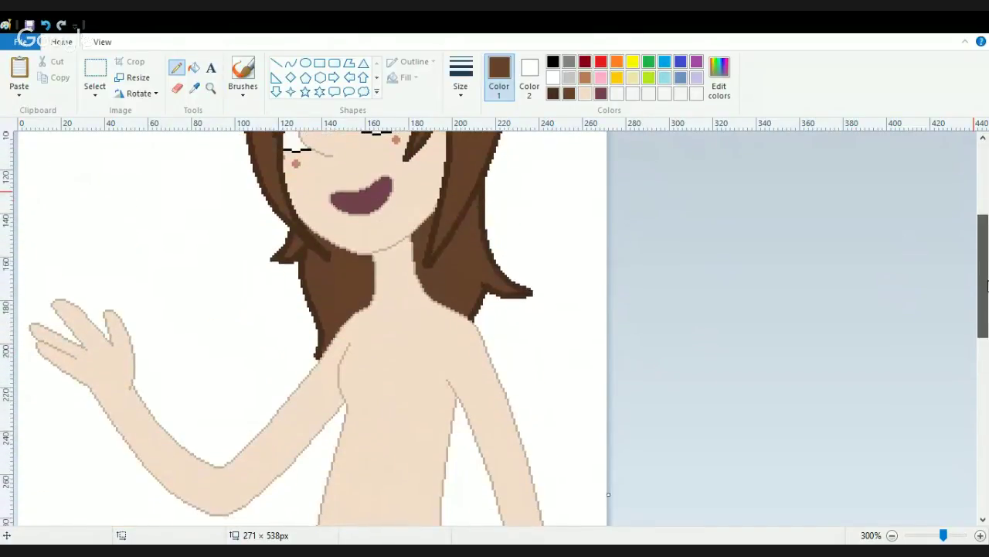
pyautogui.click(554, 94)
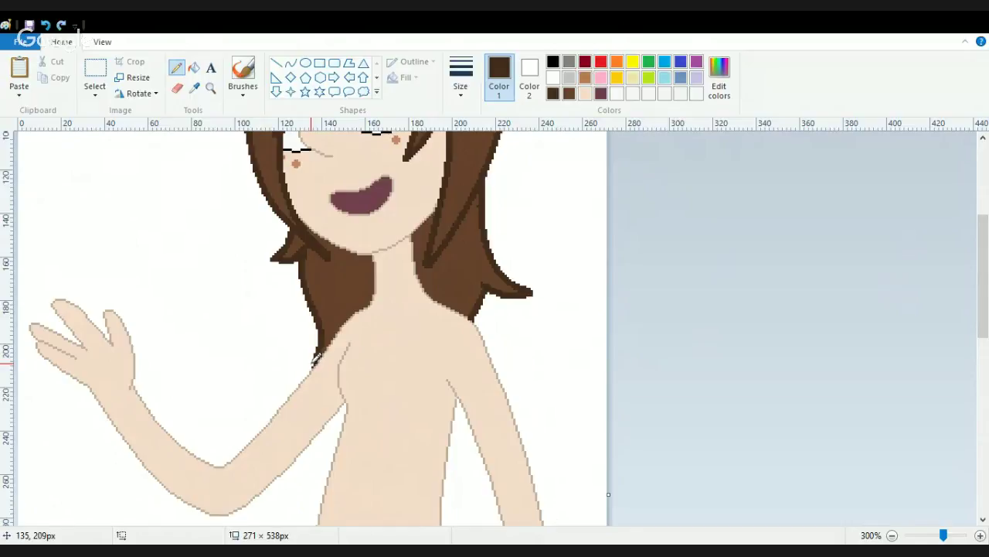
# - Try a dark grey curve about 12 × 20 px across the raised hand, from the base of the thumb to the wrist
pyautogui.moveTo(983, 306)
pyautogui.mouseDown()
pyautogui.moveTo(983, 235)
pyautogui.moveTo(986, 379)
pyautogui.moveTo(986, 320)
pyautogui.mouseUp()
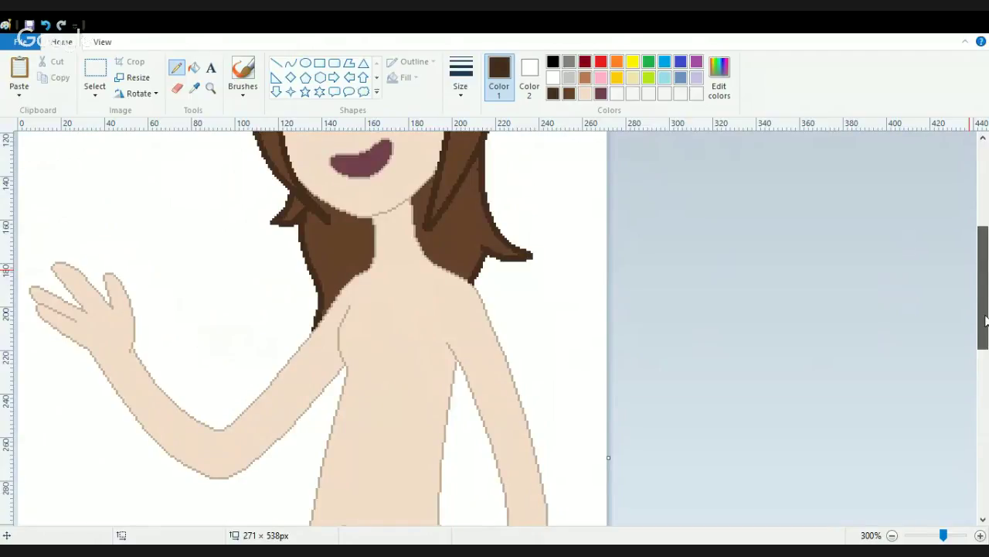
pyautogui.moveTo(986, 319); pyautogui.dragTo(987, 319)
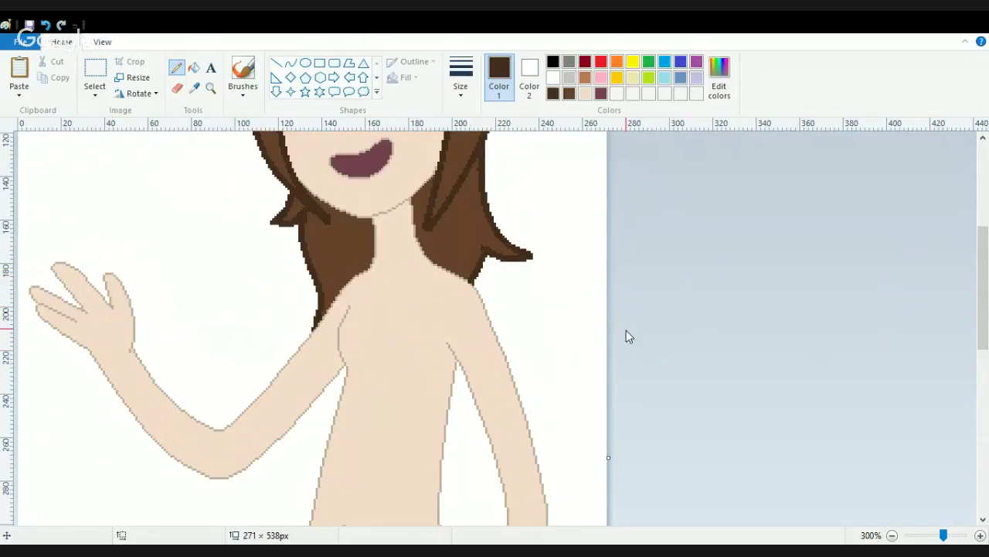
pyautogui.moveTo(987, 302)
pyautogui.mouseDown()
pyautogui.moveTo(986, 251)
pyautogui.moveTo(986, 347)
pyautogui.moveTo(980, 315)
pyautogui.mouseUp()
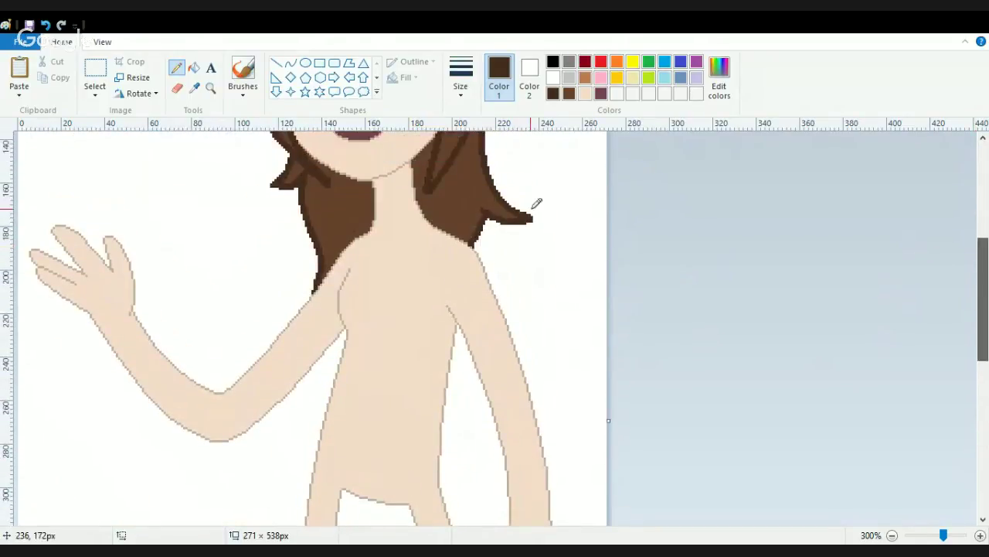
pyautogui.click(290, 66)
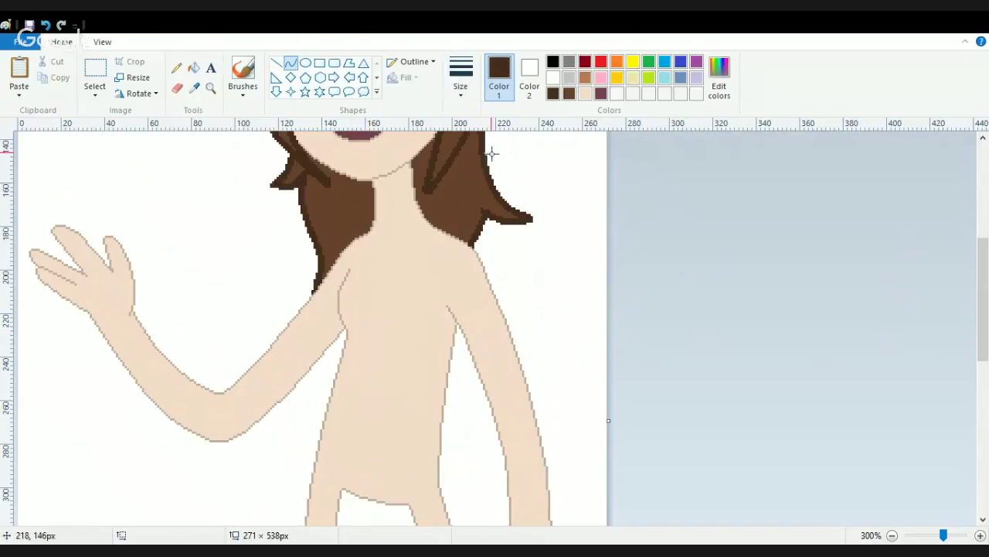
pyautogui.click(569, 61)
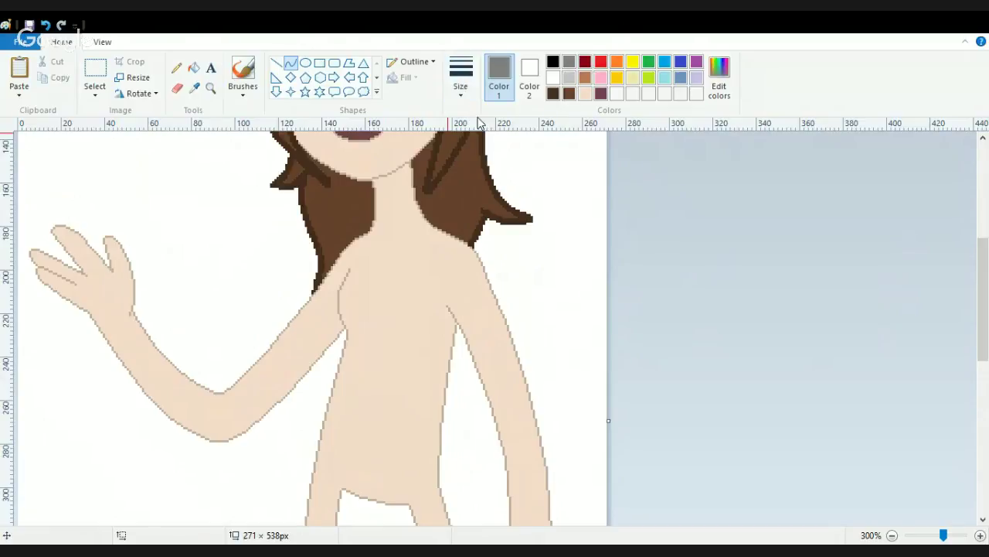
pyautogui.click(980, 535)
pyautogui.click(981, 535)
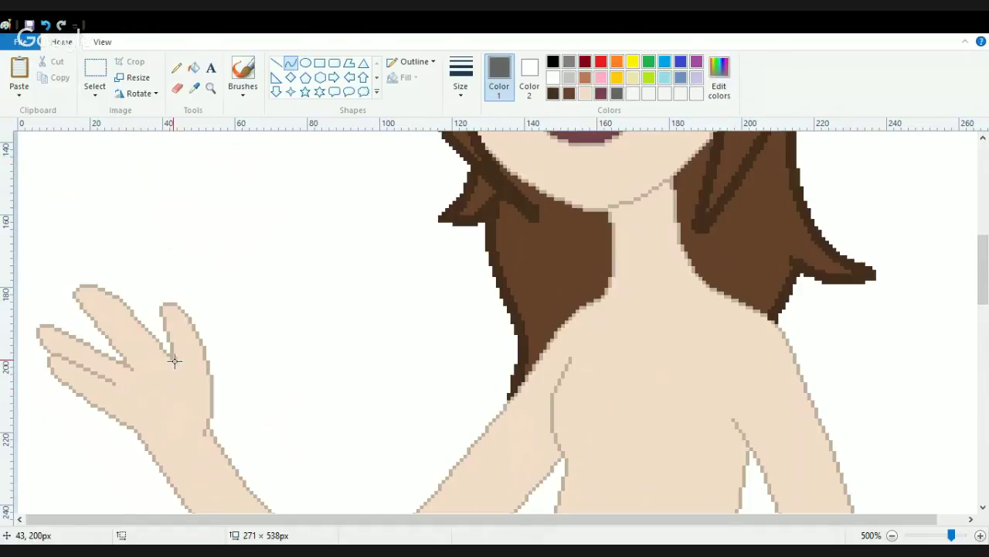
pyautogui.moveTo(173, 360)
pyautogui.mouseDown()
pyautogui.moveTo(134, 427)
pyautogui.moveTo(160, 393)
pyautogui.mouseUp()
pyautogui.click(160, 392)
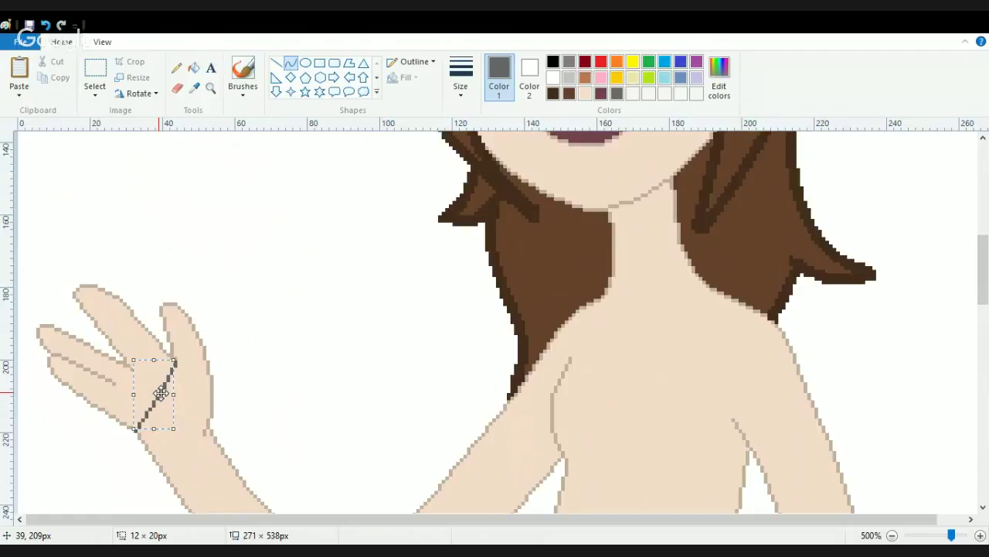
pyautogui.click(45, 25)
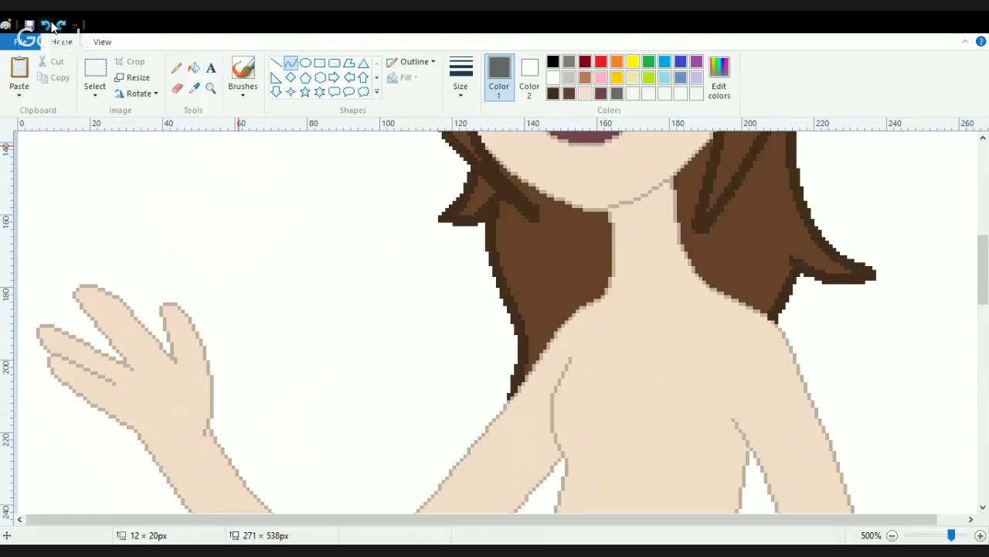
# - Draw a light grey sleeve hem about 17 × 25 px across the raised upper arm and a curve about 10 × 21 px joining it to the armpit
pyautogui.moveTo(983, 243); pyautogui.dragTo(984, 287)
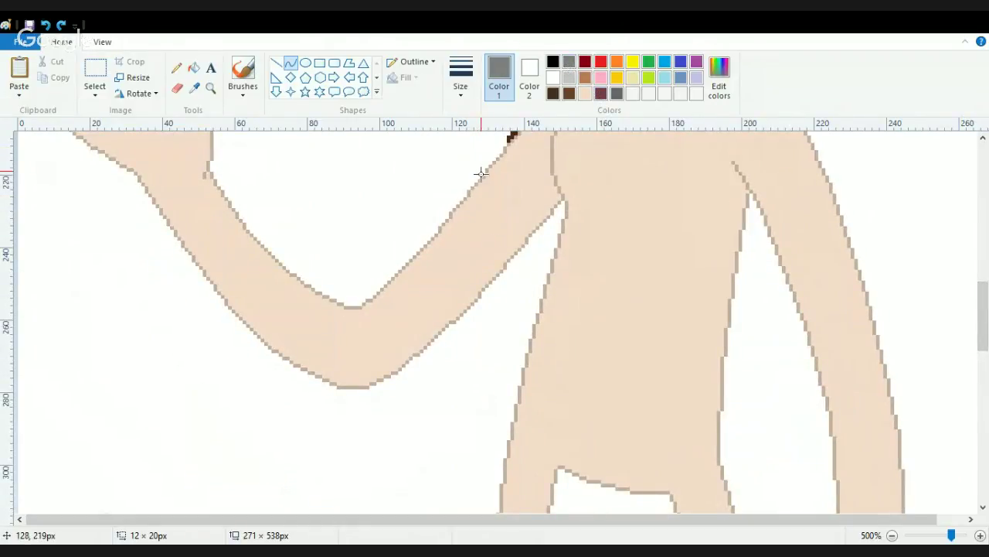
pyautogui.click(570, 79)
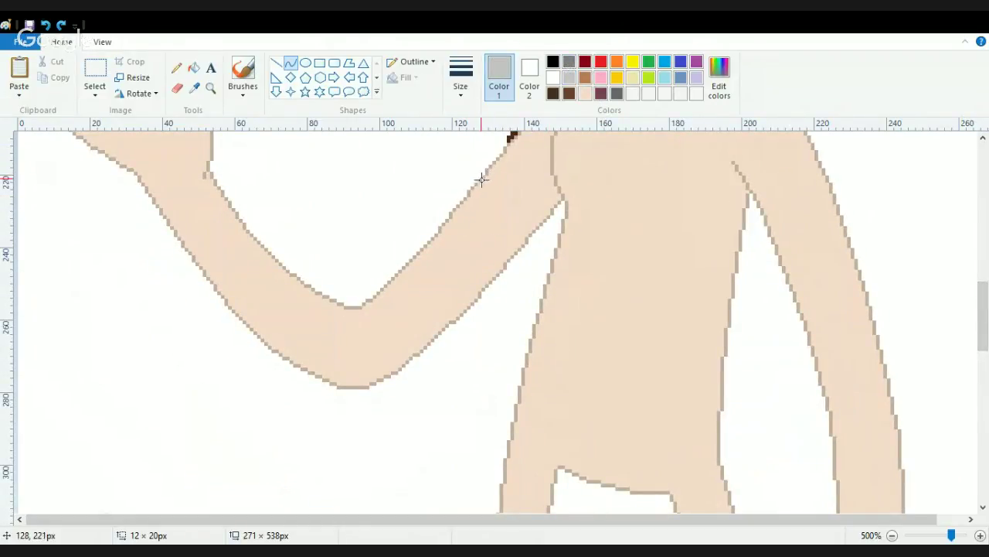
pyautogui.moveTo(475, 186); pyautogui.dragTo(513, 245)
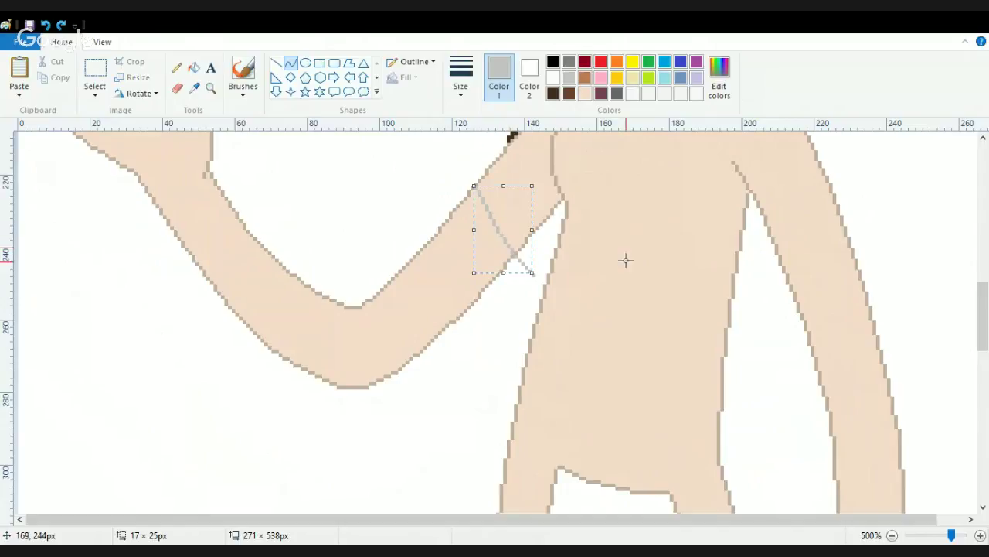
pyautogui.moveTo(565, 201); pyautogui.dragTo(545, 233)
# - Draw a light grey sleeve hem about 20 × 24 px across the lowered upper arm and a curve about 7 × 26 px joining it to the armpit
pyautogui.moveTo(984, 313); pyautogui.dragTo(986, 279)
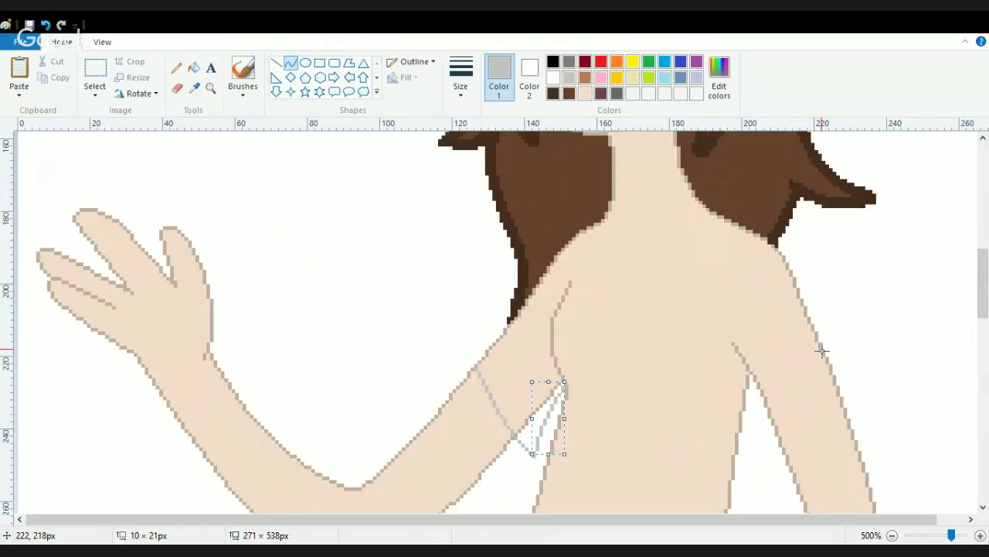
pyautogui.moveTo(821, 350)
pyautogui.mouseDown()
pyautogui.moveTo(784, 420)
pyautogui.moveTo(755, 437)
pyautogui.mouseUp()
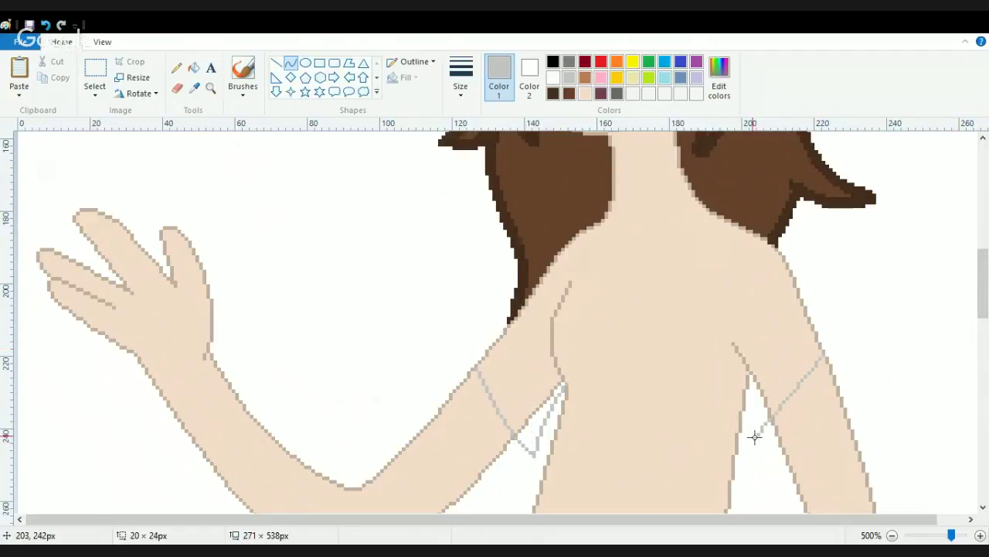
pyautogui.click(784, 415)
pyautogui.moveTo(731, 347)
pyautogui.mouseDown()
pyautogui.moveTo(762, 457)
pyautogui.moveTo(757, 397)
pyautogui.mouseUp()
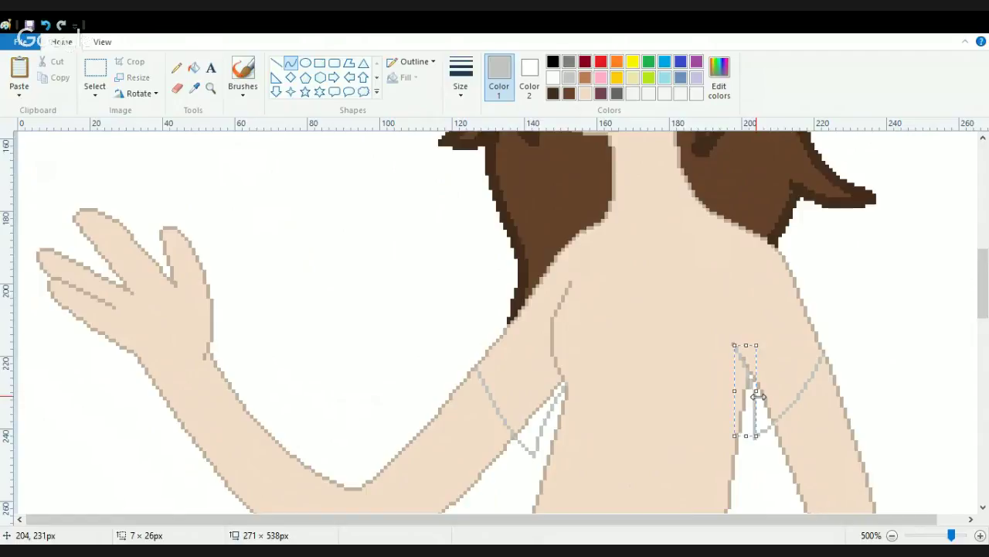
pyautogui.moveTo(982, 276)
pyautogui.mouseDown()
pyautogui.moveTo(979, 221)
pyautogui.moveTo(979, 274)
pyautogui.mouseUp()
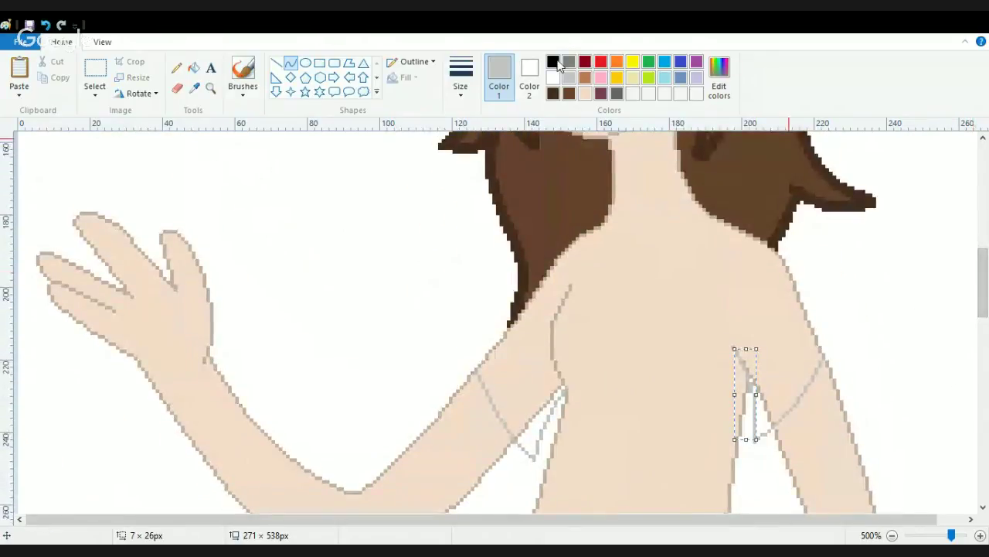
pyautogui.click(552, 62)
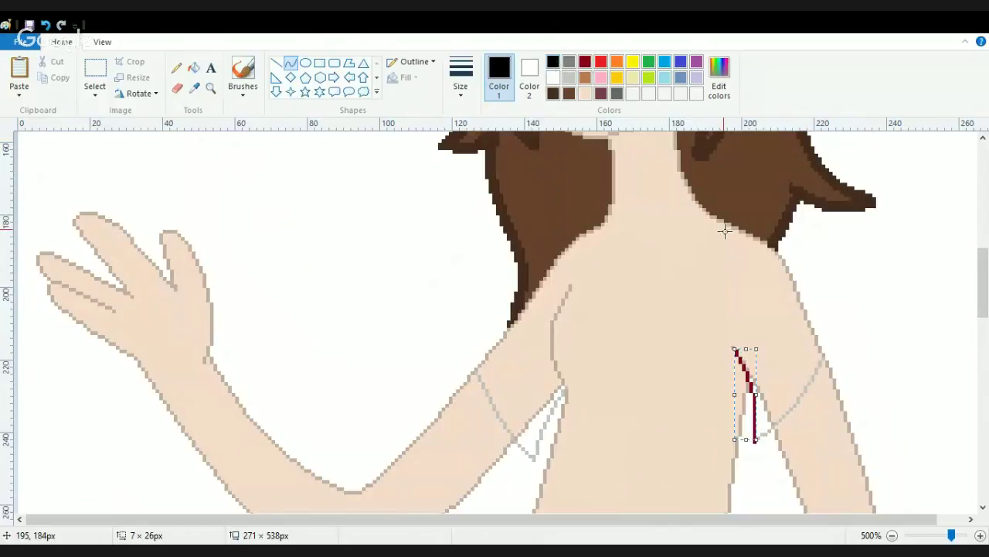
pyautogui.click(567, 78)
pyautogui.click(905, 324)
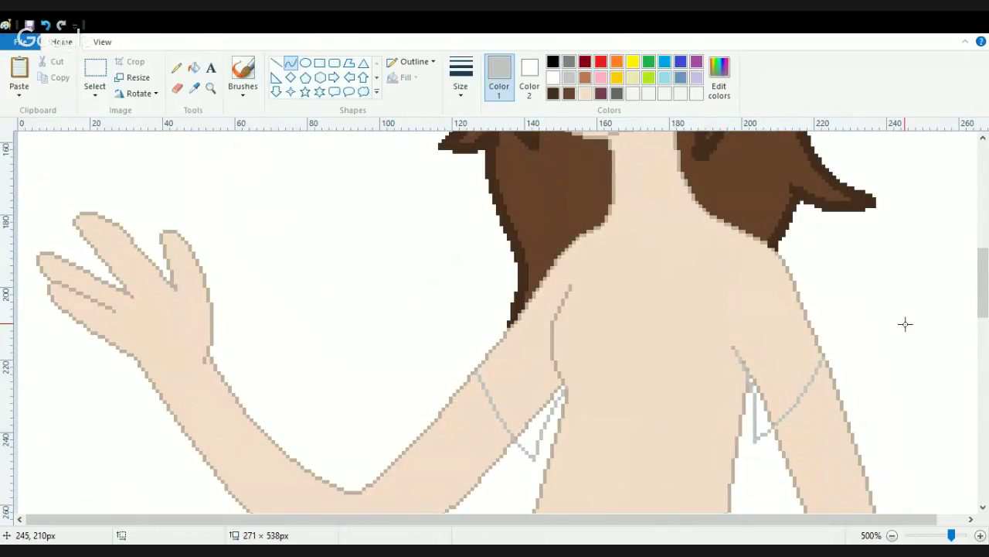
# - Try a black neckline curve about 32 × 7 px across the neck
pyautogui.click(178, 90)
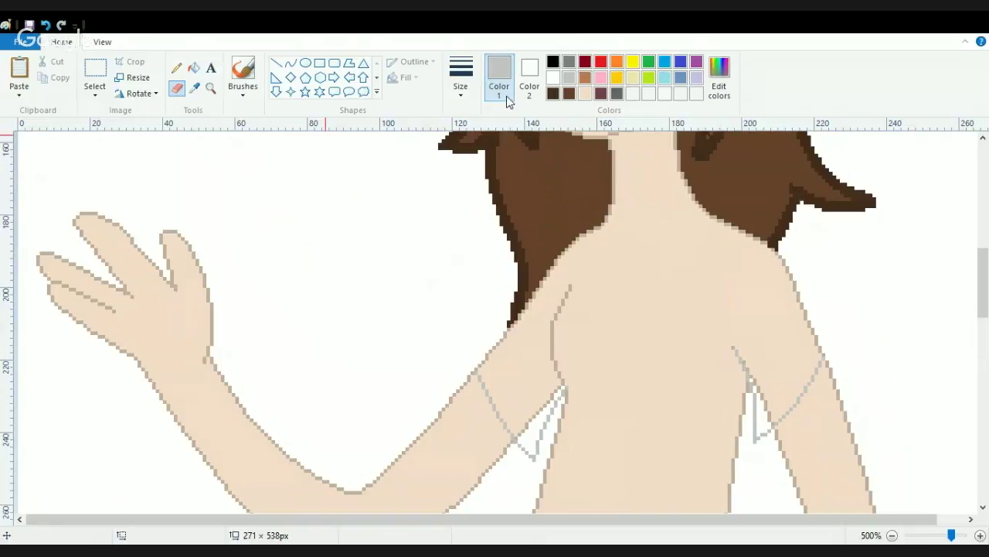
pyautogui.click(552, 62)
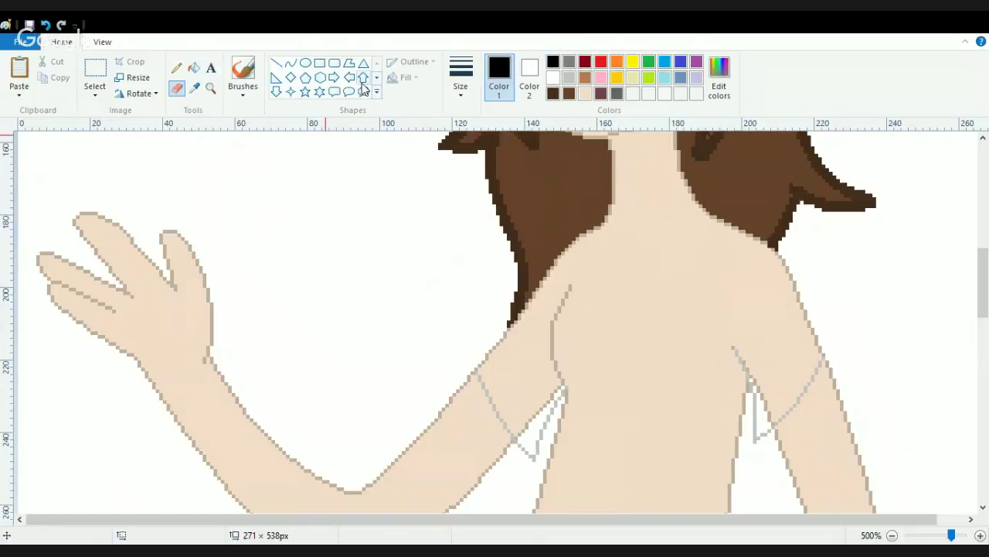
pyautogui.click(290, 62)
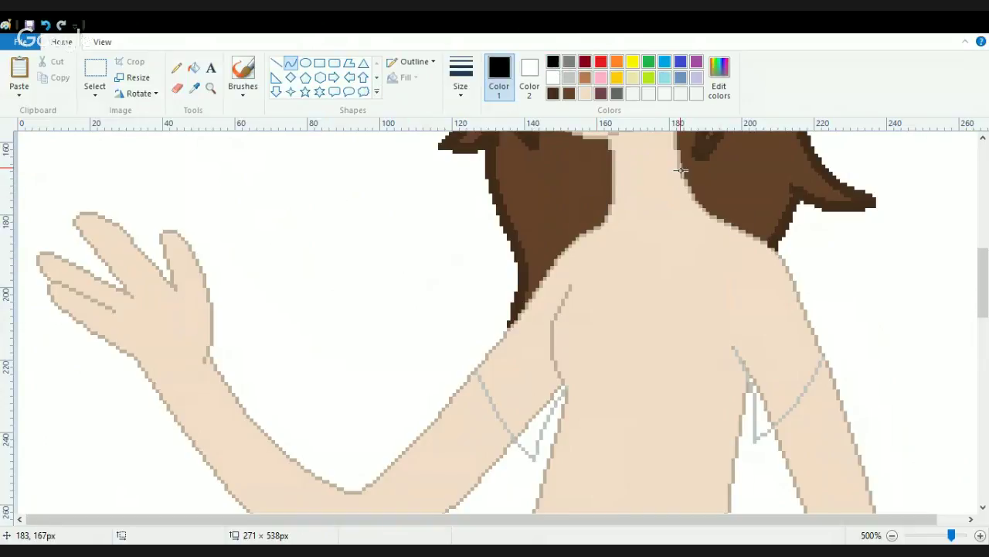
pyautogui.moveTo(681, 171); pyautogui.dragTo(721, 172)
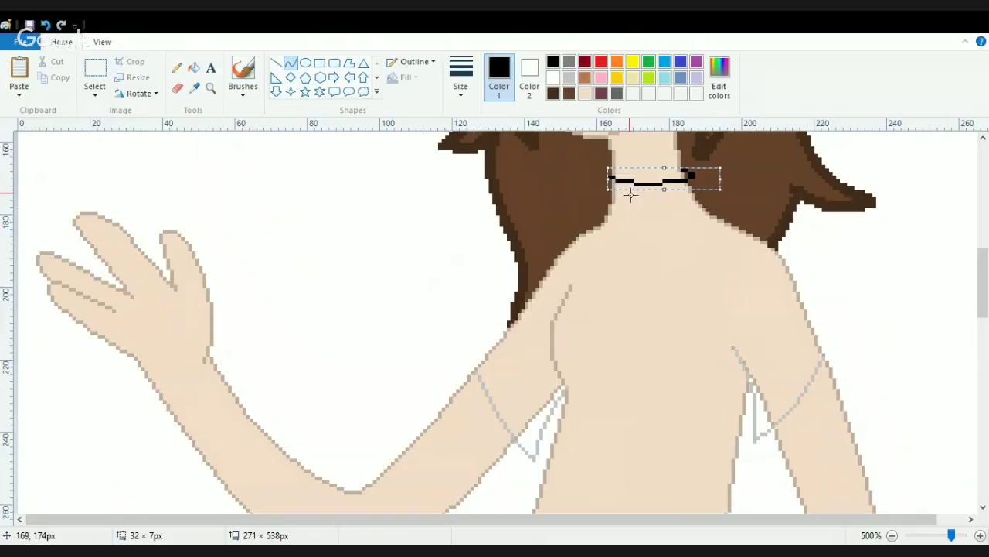
pyautogui.hotkey('ctrl', 'z')
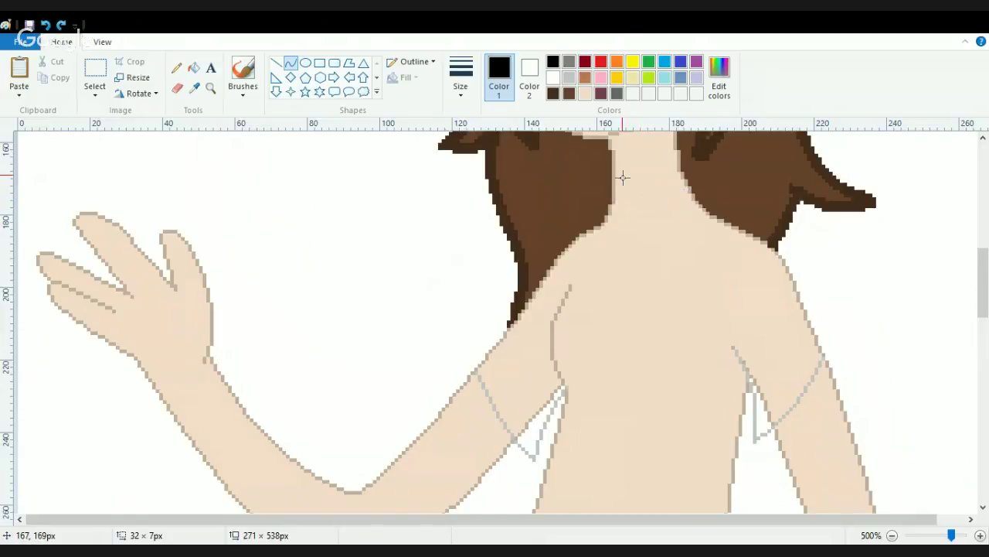
pyautogui.moveTo(610, 183); pyautogui.dragTo(705, 174)
pyautogui.moveTo(660, 198); pyautogui.dragTo(581, 324)
pyautogui.hotkey('ctrl', 'z')
# - Draw a black neckline curve about 34 × 16 px across the base of the neck
pyautogui.moveTo(684, 170); pyautogui.dragTo(611, 183)
pyautogui.moveTo(683, 187); pyautogui.dragTo(644, 235)
pyautogui.moveTo(600, 202); pyautogui.dragTo(597, 202)
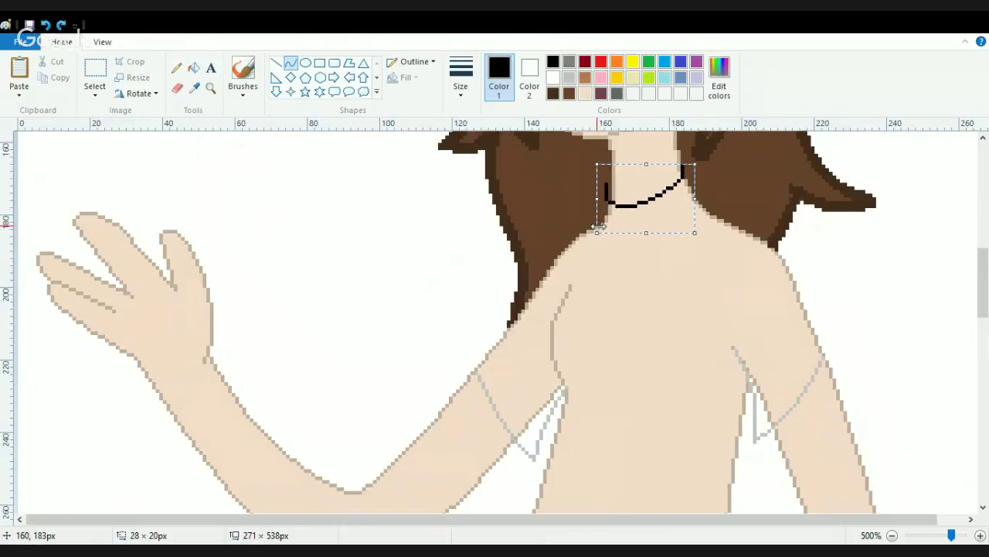
pyautogui.moveTo(643, 165); pyautogui.dragTo(645, 197)
pyautogui.moveTo(695, 216)
pyautogui.mouseDown()
pyautogui.moveTo(713, 204)
pyautogui.moveTo(655, 201)
pyautogui.moveTo(692, 215)
pyautogui.moveTo(669, 214)
pyautogui.moveTo(712, 214)
pyautogui.mouseUp()
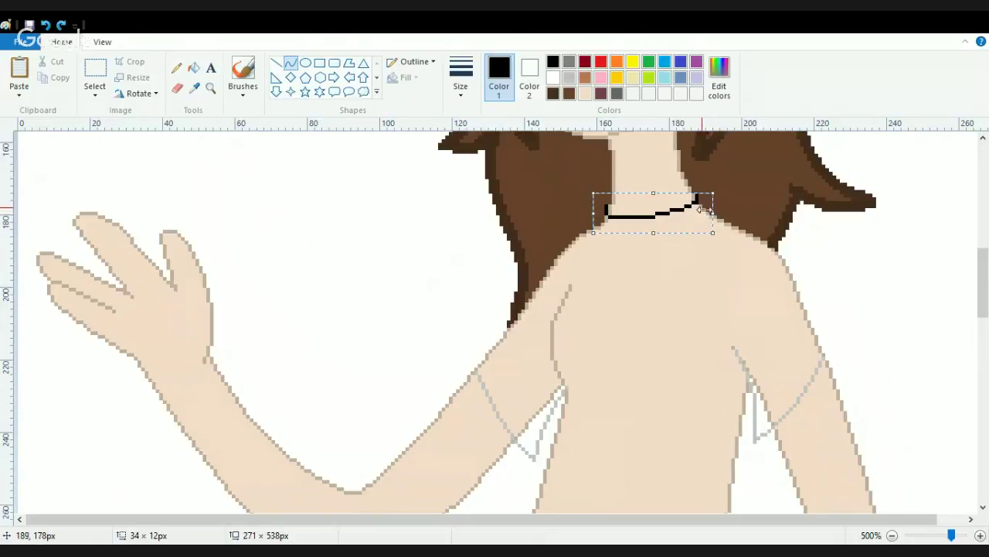
pyautogui.moveTo(657, 194); pyautogui.dragTo(645, 227)
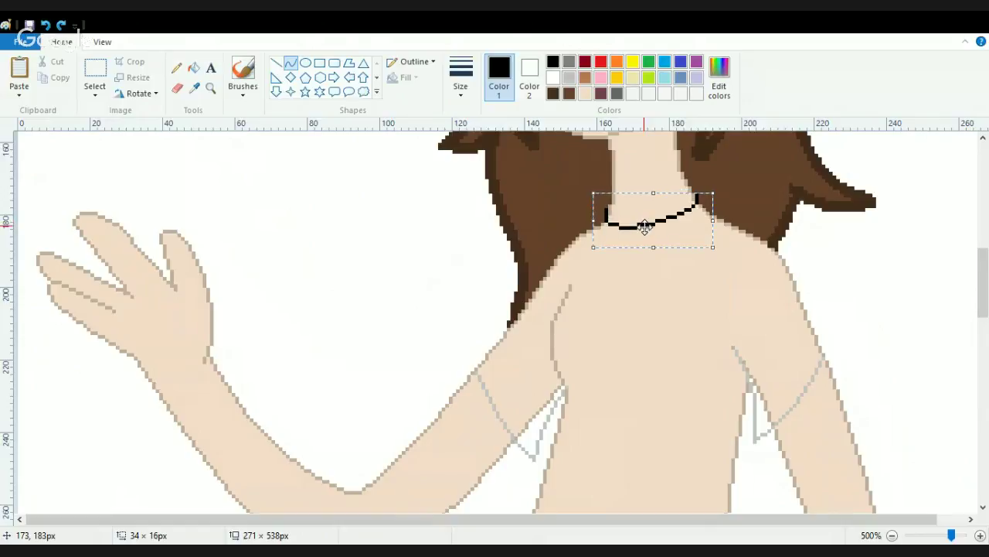
pyautogui.click(841, 252)
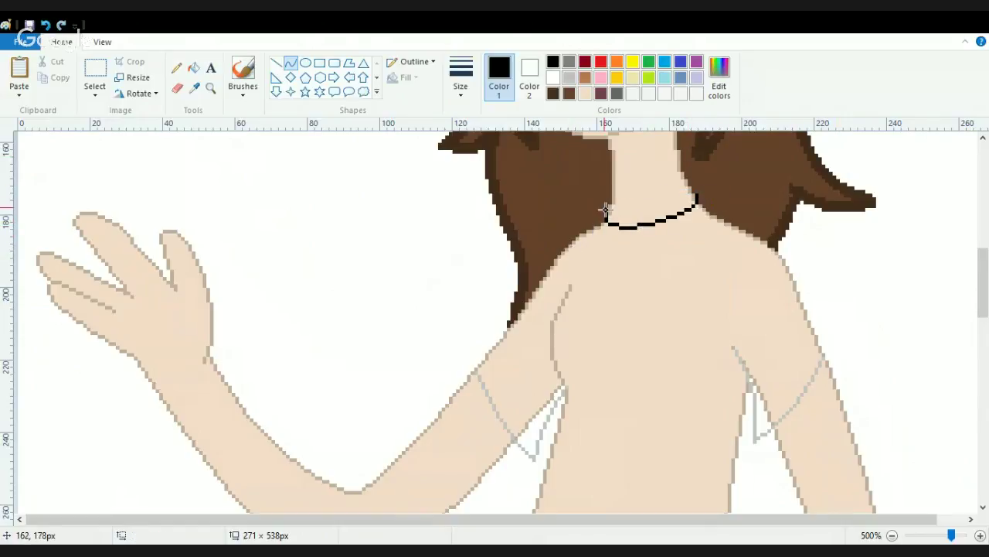
# - Try a short black curve about 9 × 8 px beside the neckline and a curve about 34 × 69 px hanging below it
pyautogui.moveTo(605, 210)
pyautogui.mouseDown()
pyautogui.moveTo(592, 263)
pyautogui.moveTo(587, 232)
pyautogui.moveTo(575, 235)
pyautogui.mouseUp()
pyautogui.click(592, 221)
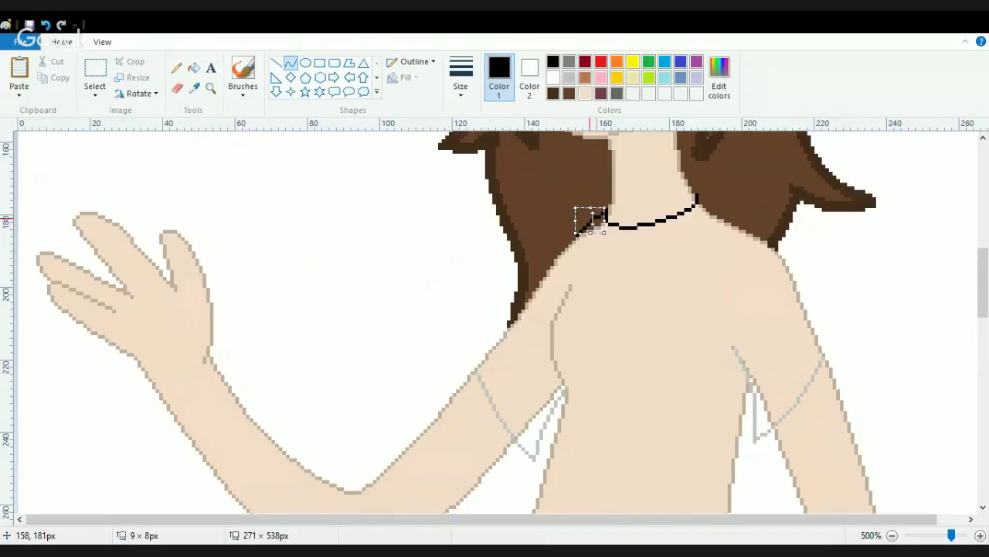
pyautogui.hotkey('ctrl', 'z')
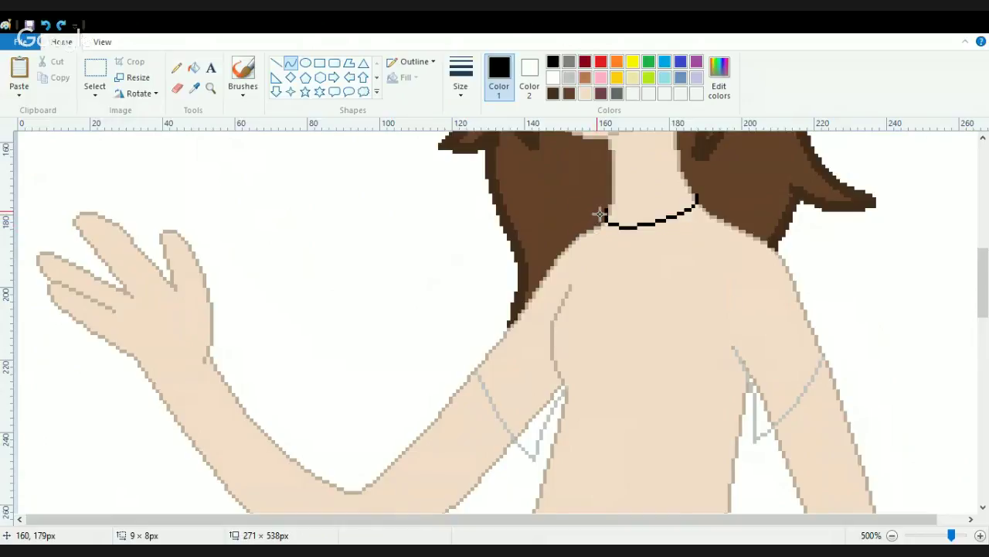
pyautogui.moveTo(600, 207); pyautogui.dragTo(710, 210)
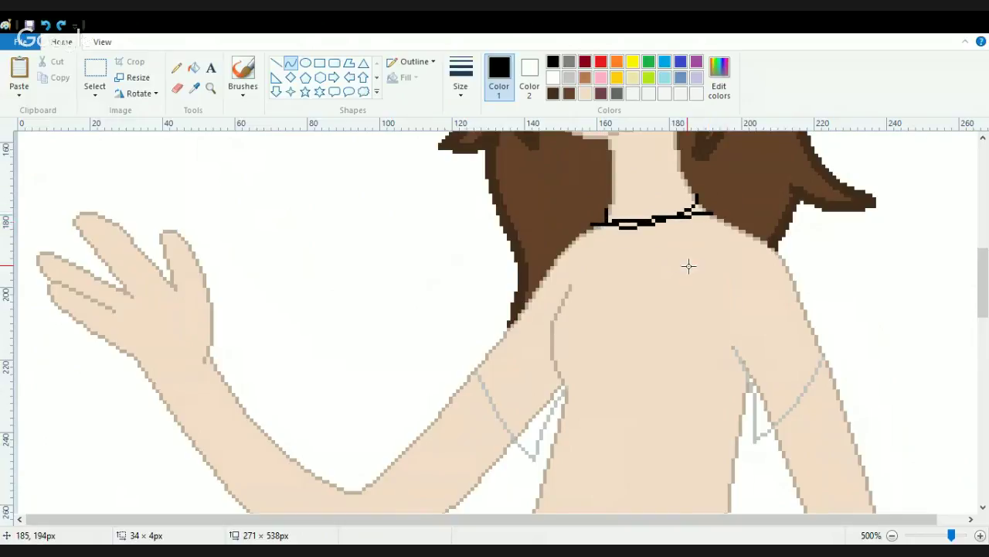
pyautogui.moveTo(689, 265)
pyautogui.mouseDown()
pyautogui.moveTo(704, 245)
pyautogui.moveTo(633, 280)
pyautogui.moveTo(598, 326)
pyautogui.moveTo(592, 404)
pyautogui.moveTo(617, 459)
pyautogui.mouseUp()
pyautogui.hotkey('ctrl', 'z')
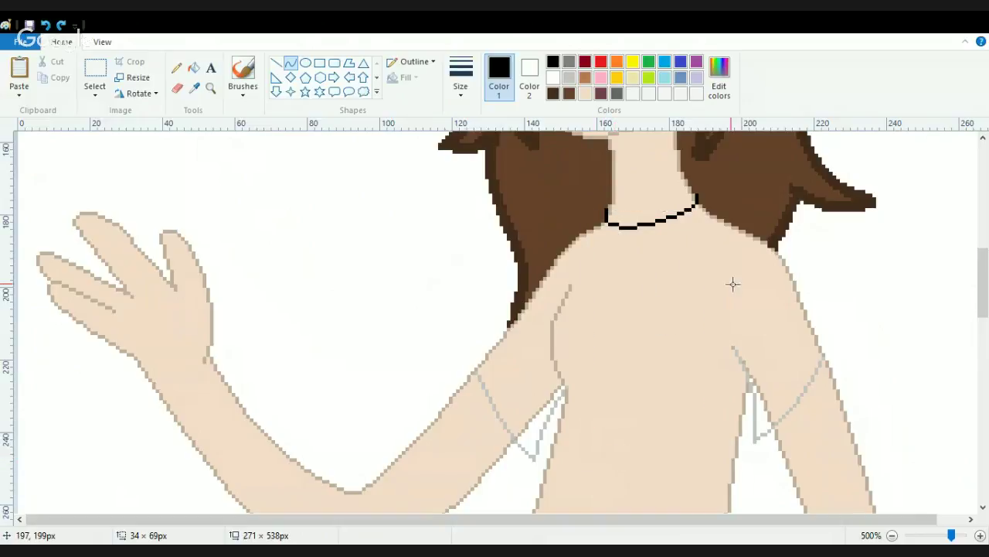
# - Try a rounded black curve about 38 × 36 px from shoulder to shoulder below the neckline
pyautogui.moveTo(710, 214); pyautogui.dragTo(589, 225)
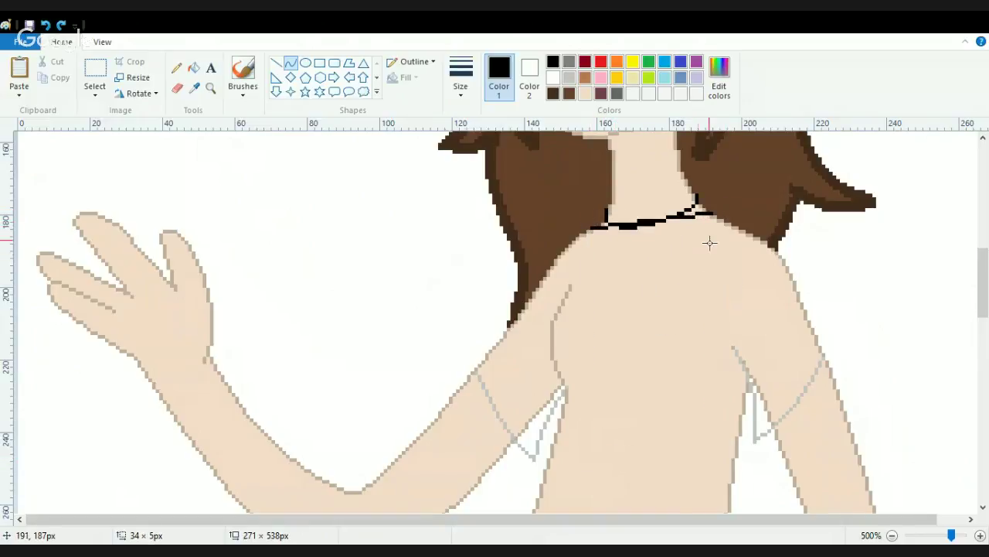
pyautogui.moveTo(710, 241); pyautogui.dragTo(688, 226)
pyautogui.click(689, 227)
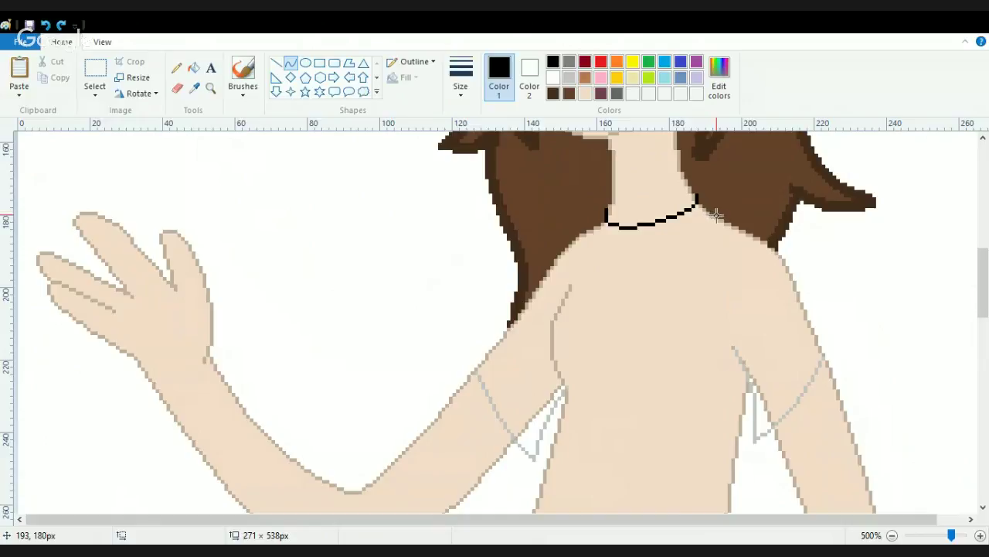
pyautogui.moveTo(719, 215); pyautogui.dragTo(585, 230)
pyautogui.moveTo(677, 268); pyautogui.dragTo(600, 342)
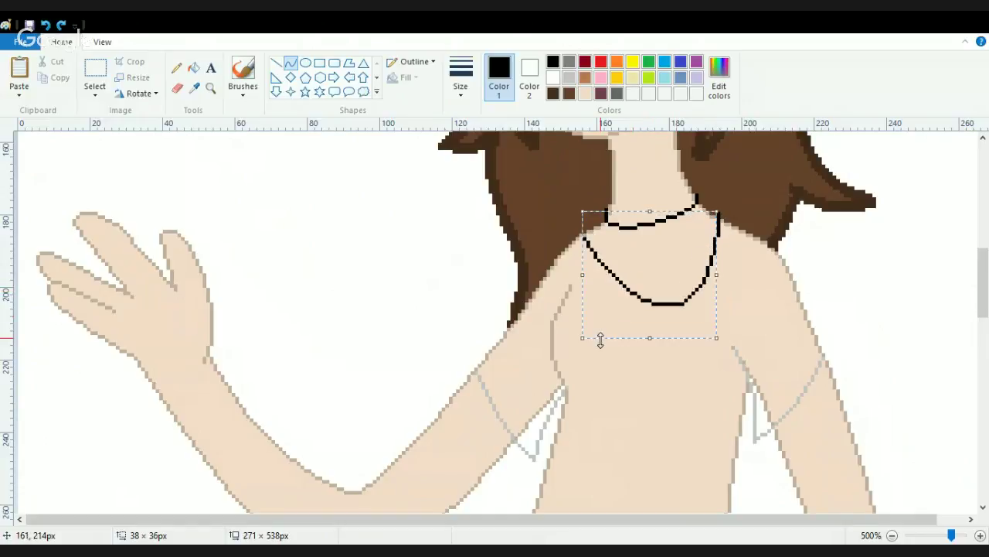
pyautogui.click(716, 291)
pyautogui.moveTo(710, 291); pyautogui.dragTo(757, 292)
pyautogui.hotkey('ctrl', 'z')
pyautogui.hotkey('ctrl', 'z')
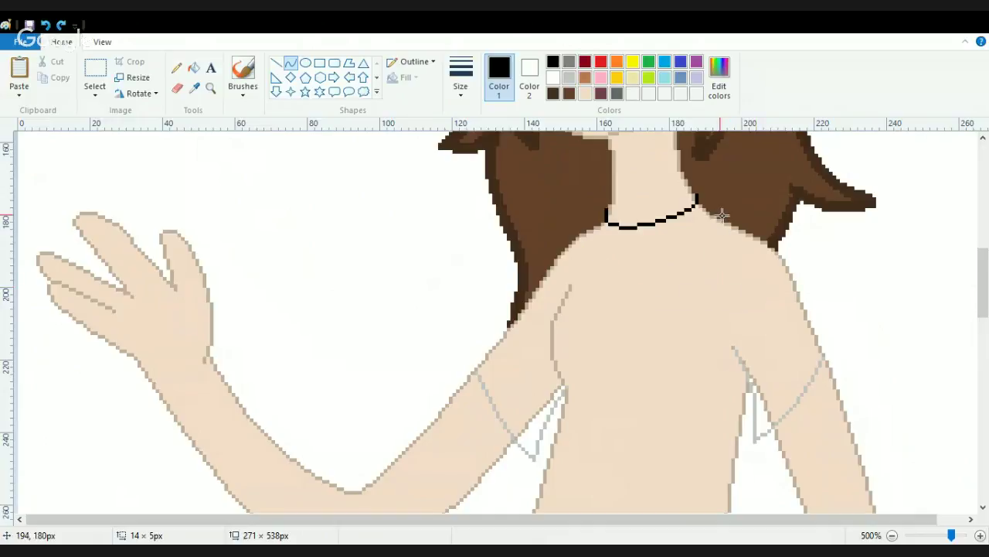
# - Try a deep black curve about 35 × 83 px from the shoulders down the chest, and undo it together with the black neckline
pyautogui.moveTo(719, 218)
pyautogui.mouseDown()
pyautogui.moveTo(587, 236)
pyautogui.moveTo(593, 226)
pyautogui.moveTo(618, 229)
pyautogui.mouseUp()
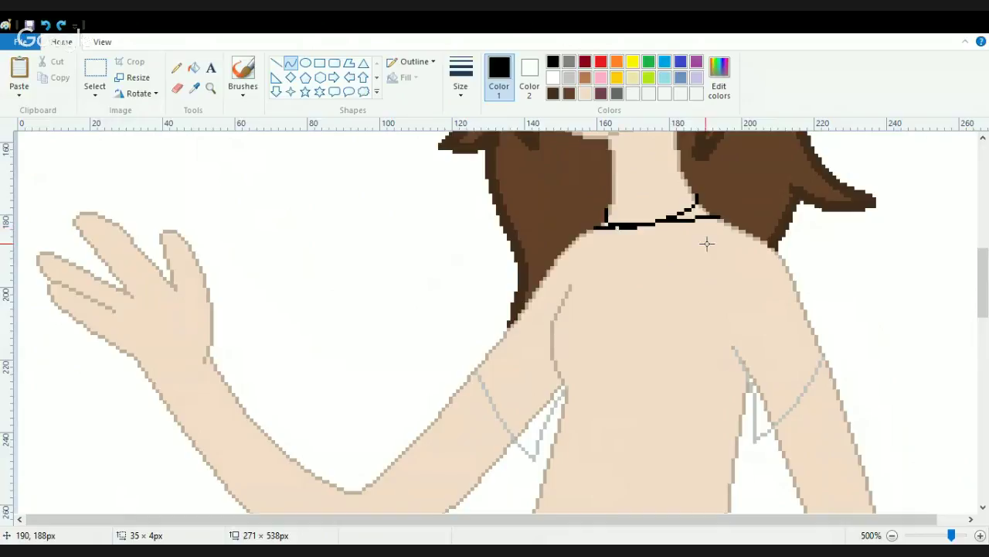
pyautogui.moveTo(707, 244); pyautogui.dragTo(711, 236)
pyautogui.moveTo(613, 280); pyautogui.dragTo(607, 512)
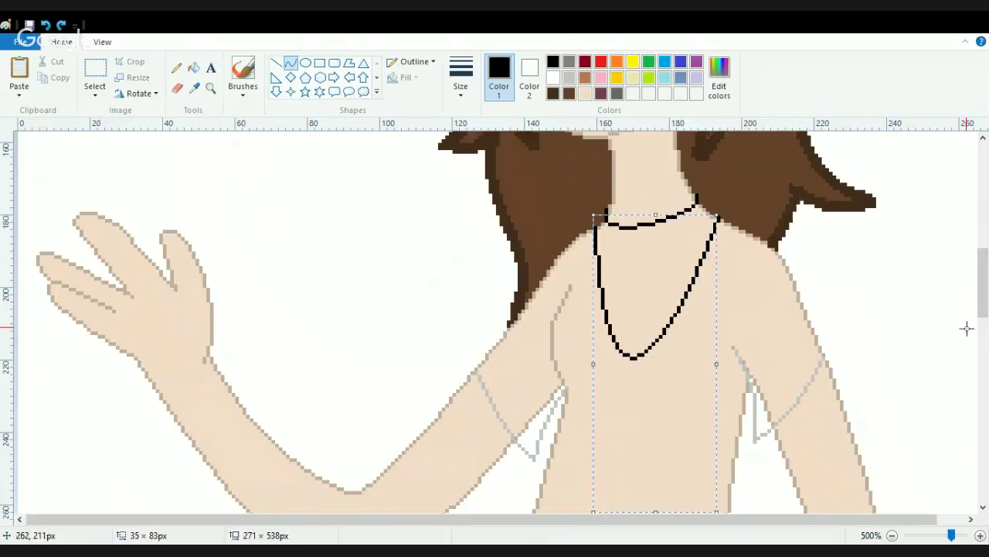
pyautogui.moveTo(984, 283)
pyautogui.mouseDown()
pyautogui.moveTo(984, 236)
pyautogui.moveTo(985, 284)
pyautogui.moveTo(986, 271)
pyautogui.mouseUp()
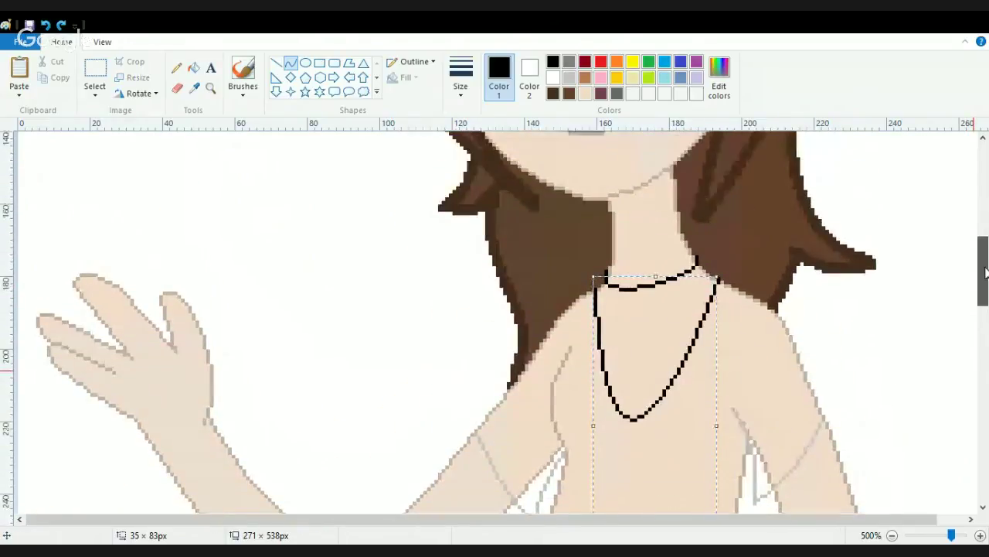
pyautogui.click(866, 358)
pyautogui.moveTo(987, 292)
pyautogui.mouseDown()
pyautogui.moveTo(986, 314)
pyautogui.moveTo(986, 275)
pyautogui.moveTo(985, 298)
pyautogui.mouseUp()
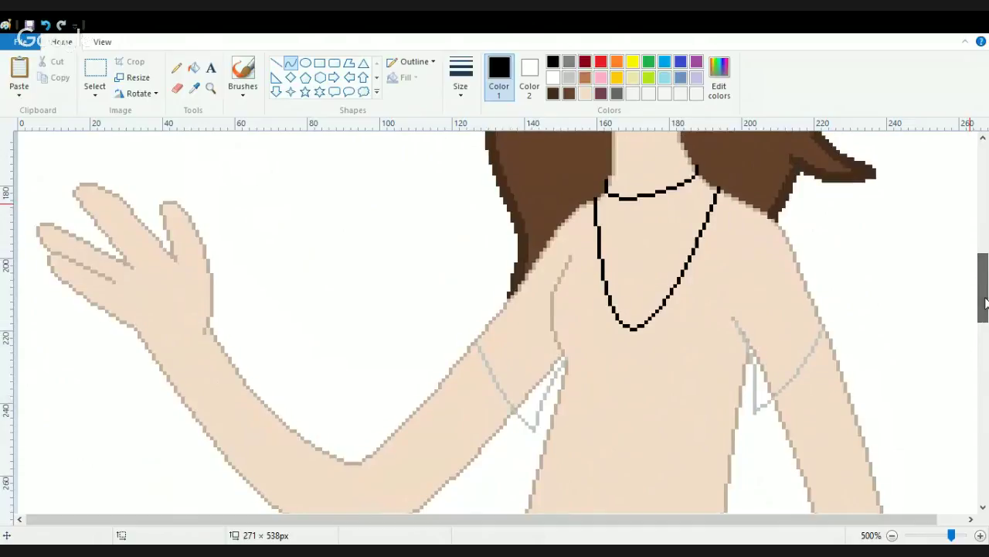
pyautogui.hotkey('ctrl', 'z')
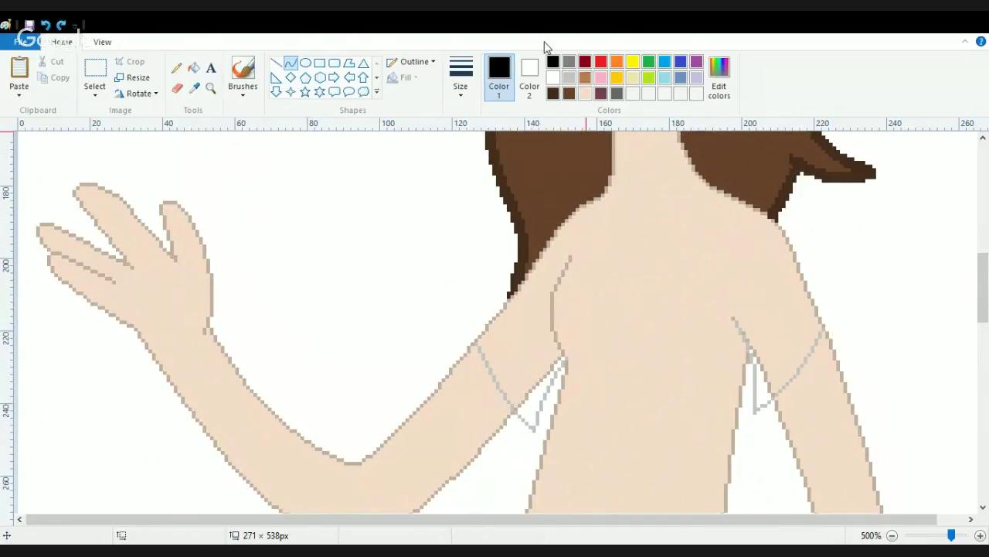
# - Draw a dark brown neckline curve about 29 × 15 px across the base of the neck
pyautogui.click(568, 79)
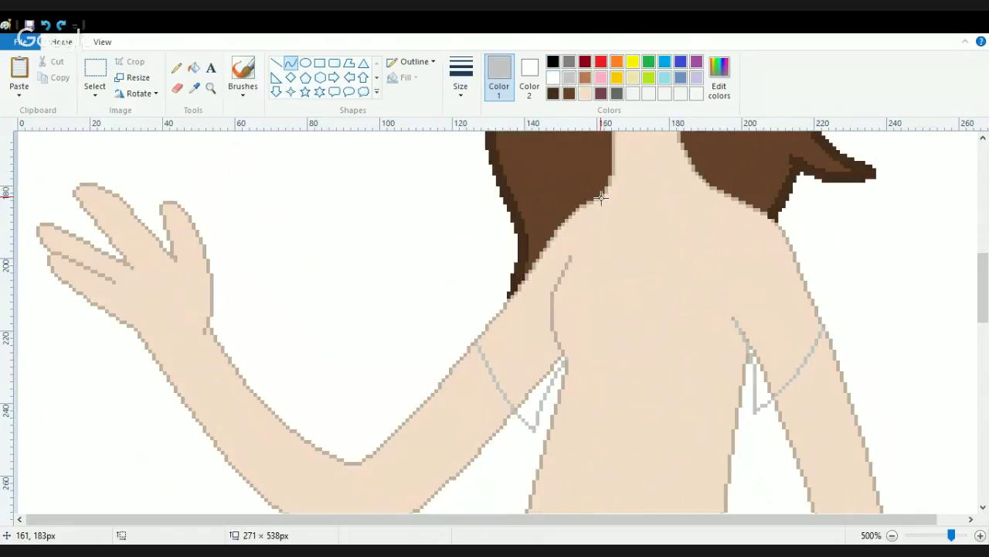
pyautogui.moveTo(604, 191); pyautogui.dragTo(627, 216)
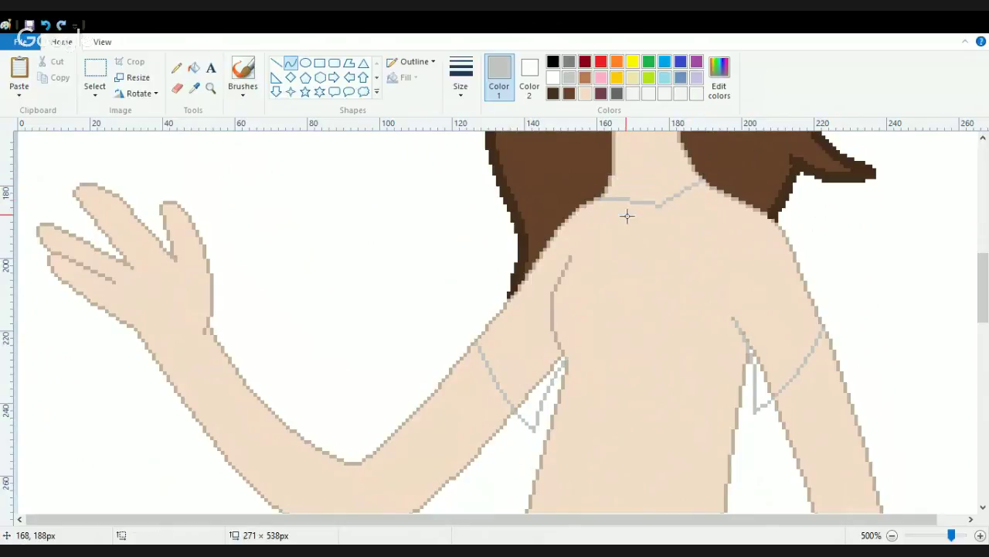
pyautogui.hotkey('ctrl', 'z')
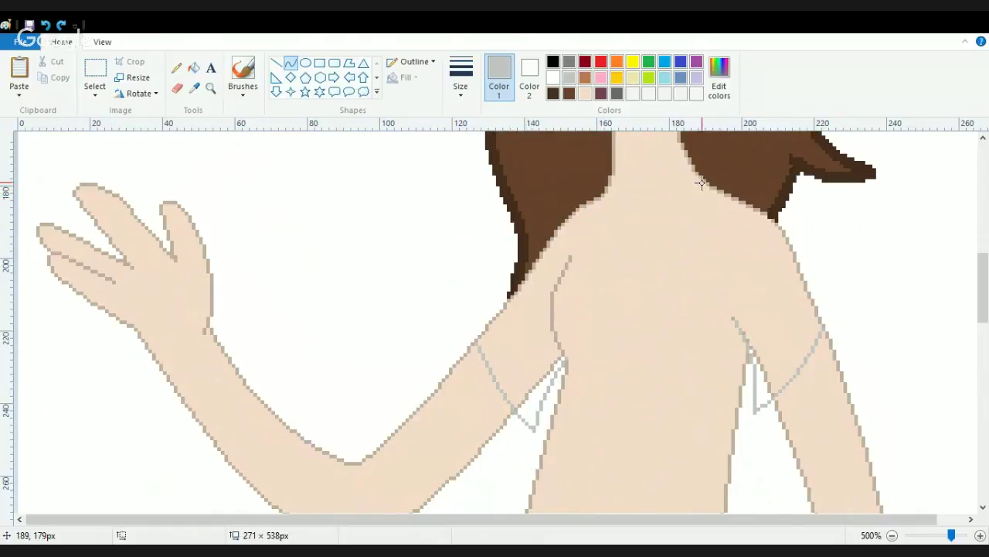
pyautogui.moveTo(698, 176)
pyautogui.mouseDown()
pyautogui.moveTo(604, 193)
pyautogui.moveTo(703, 203)
pyautogui.moveTo(599, 227)
pyautogui.mouseUp()
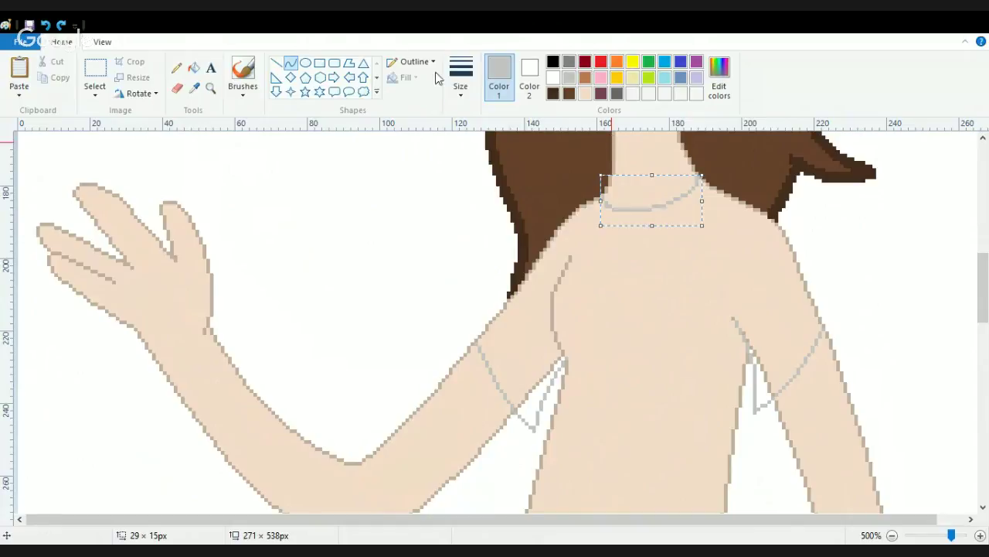
pyautogui.click(553, 61)
pyautogui.click(569, 77)
pyautogui.click(555, 149)
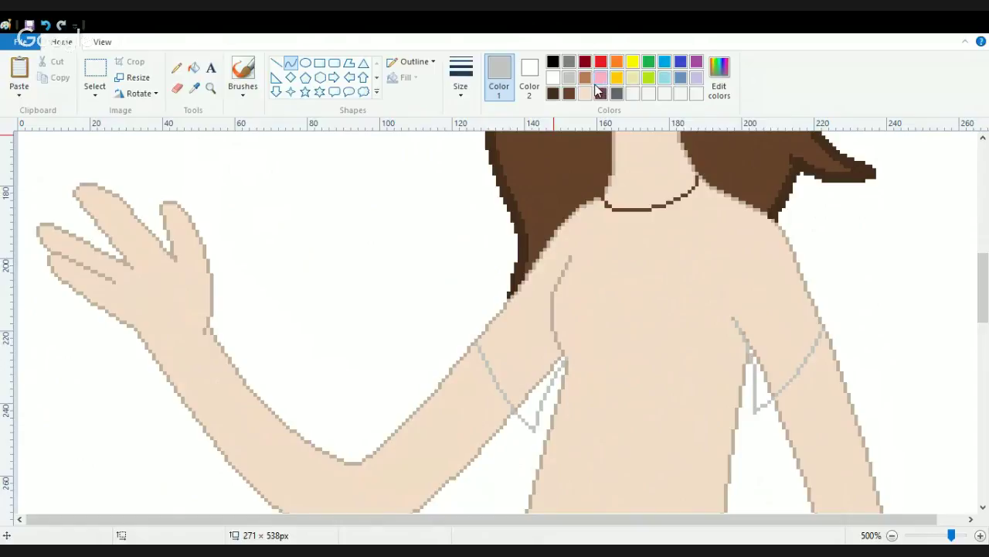
# - Retrace the neckline curve in light grey with the Pencil
pyautogui.click(177, 68)
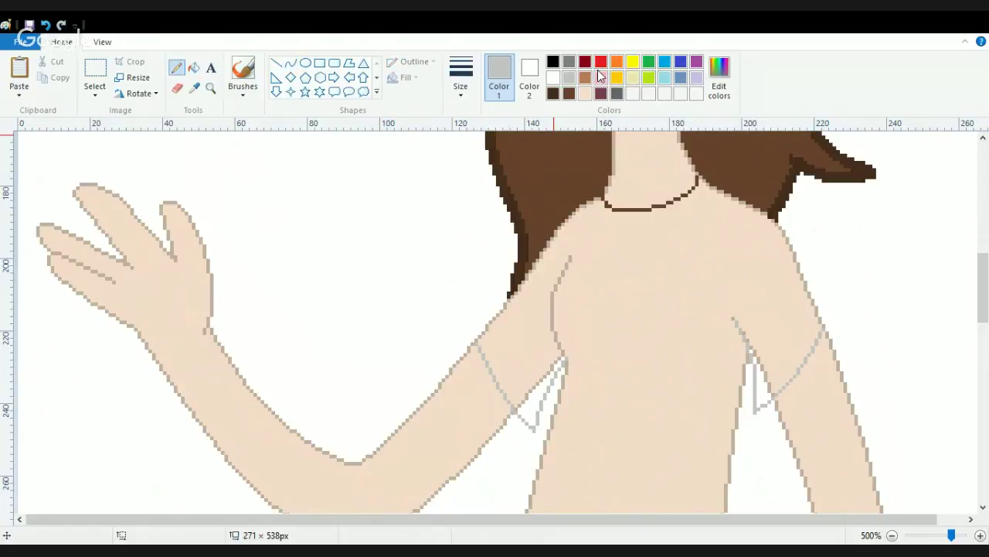
pyautogui.click(608, 203)
pyautogui.moveTo(612, 205)
pyautogui.mouseDown()
pyautogui.moveTo(670, 203)
pyautogui.moveTo(699, 177)
pyautogui.mouseUp()
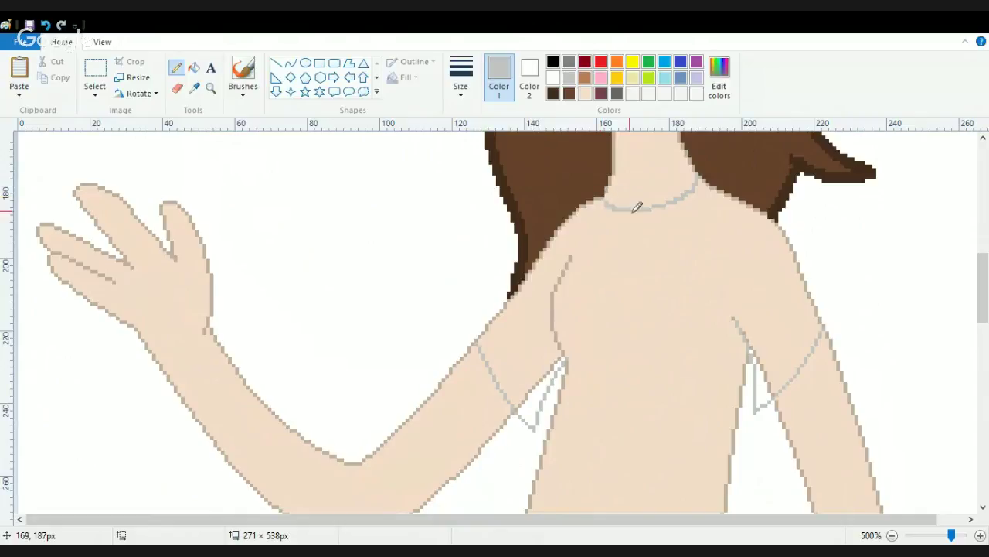
# - Sample the tan outline colour and replace it with light grey along the shoulders, sleeves and torso sides using the Eraser
pyautogui.click(194, 88)
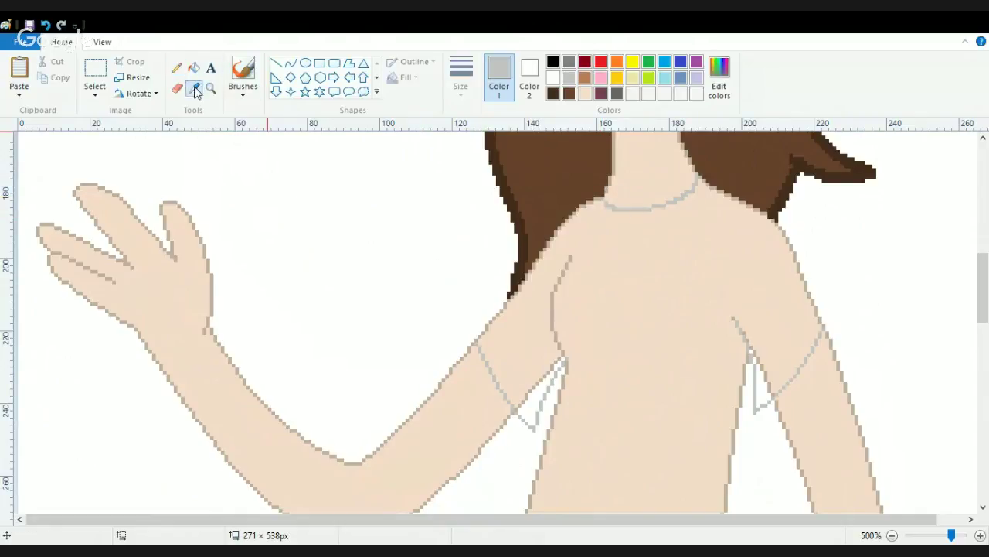
pyautogui.click(560, 343)
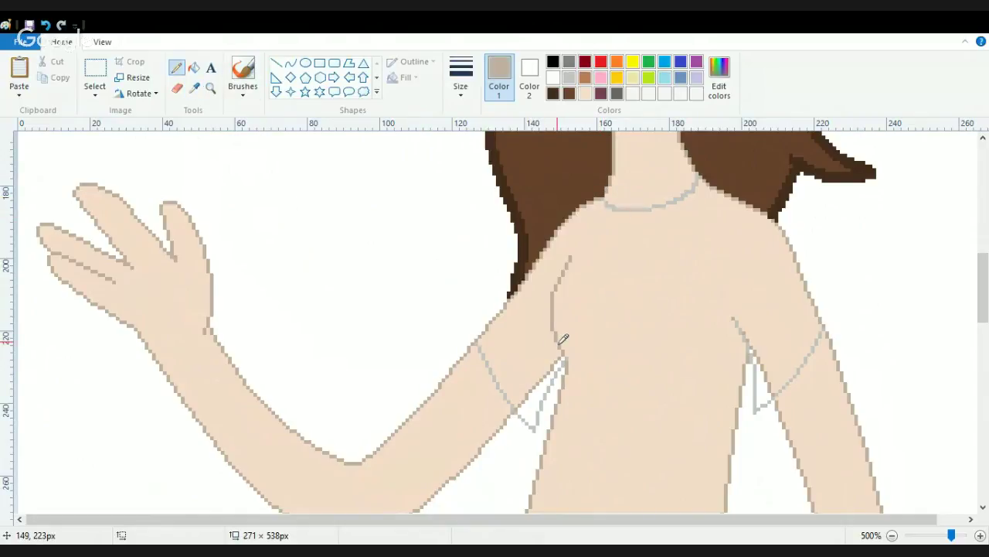
pyautogui.click(178, 88)
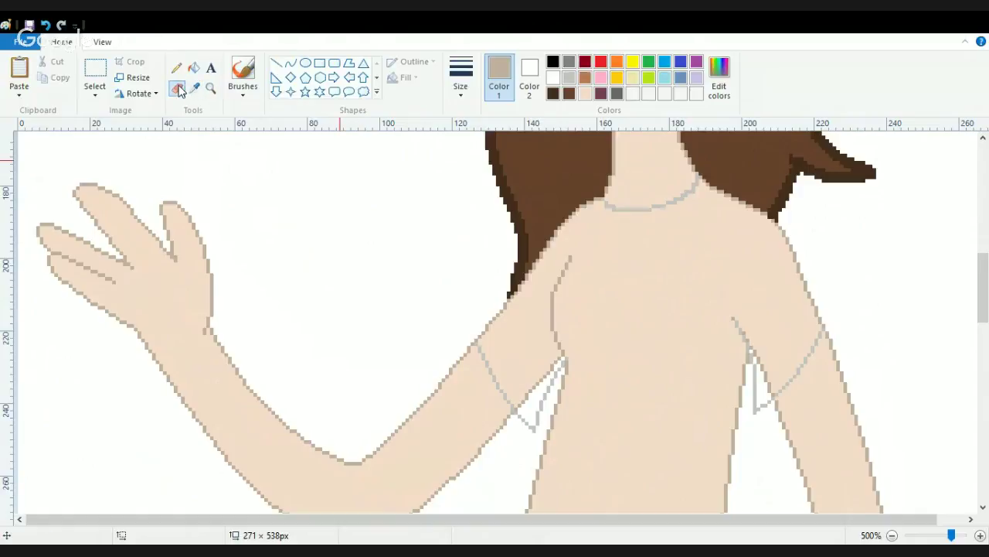
pyautogui.click(529, 77)
pyautogui.click(568, 78)
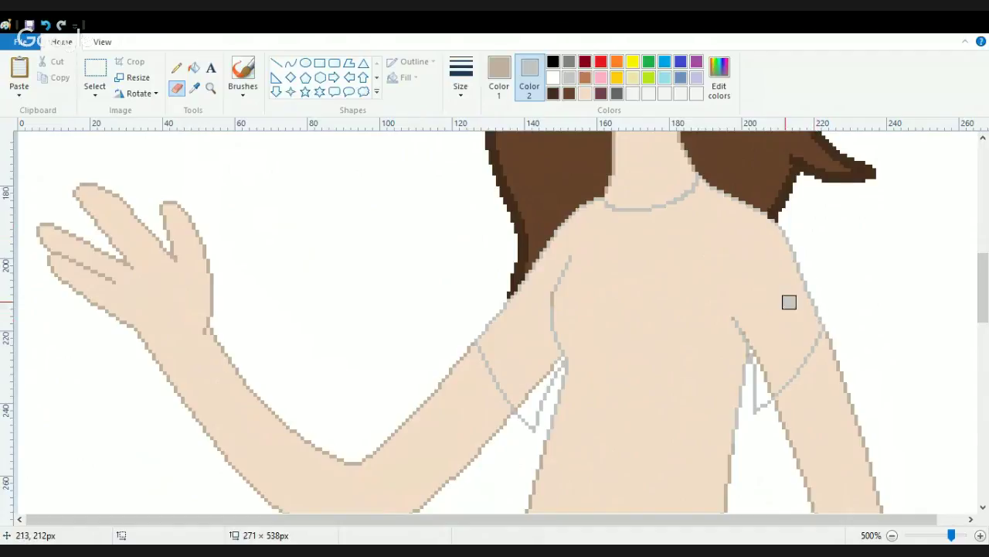
# - Erase the raised arm's lower outline between the sleeve hem and the armpit with white
pyautogui.click(553, 79)
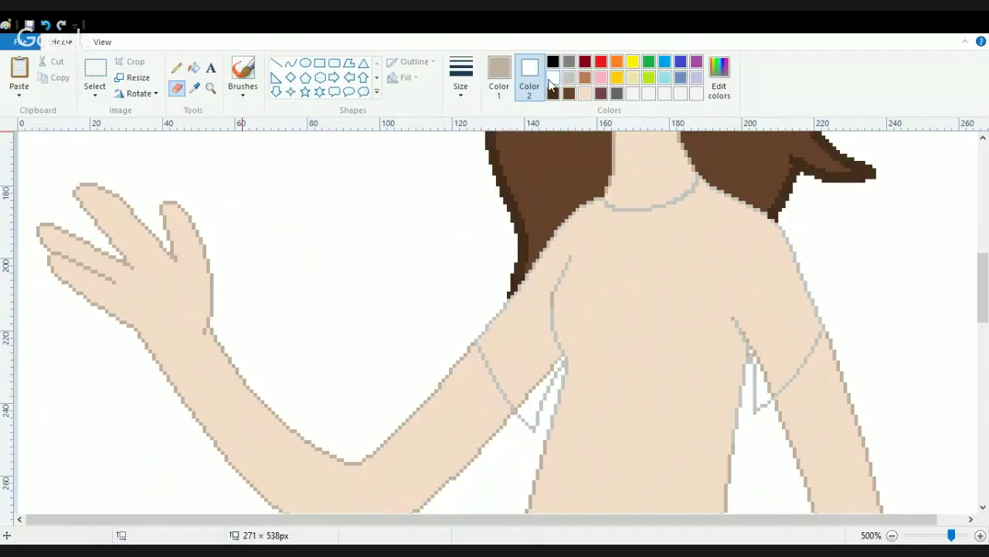
pyautogui.moveTo(521, 382)
pyautogui.mouseDown()
pyautogui.moveTo(523, 413)
pyautogui.moveTo(528, 387)
pyautogui.moveTo(549, 367)
pyautogui.mouseUp()
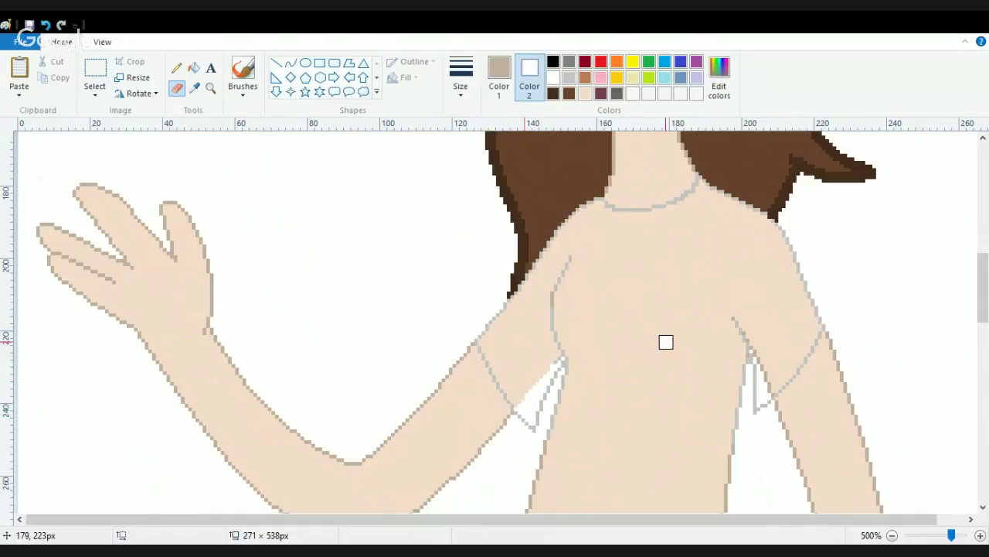
# - Erase the lowered arm's inner outline between the armpit and the sleeve hem with white
pyautogui.moveTo(728, 312)
pyautogui.mouseDown()
pyautogui.moveTo(762, 353)
pyautogui.moveTo(771, 389)
pyautogui.moveTo(749, 351)
pyautogui.mouseUp()
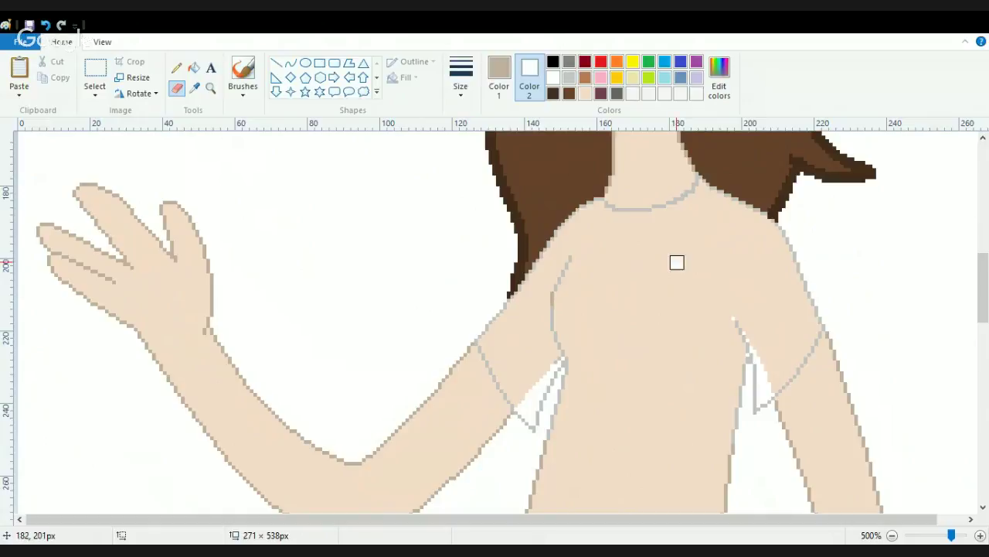
# - Draw a light grey shirt hem curve about 57 × 9 px across the lower torso, bowed slightly downward
pyautogui.moveTo(985, 289); pyautogui.dragTo(984, 321)
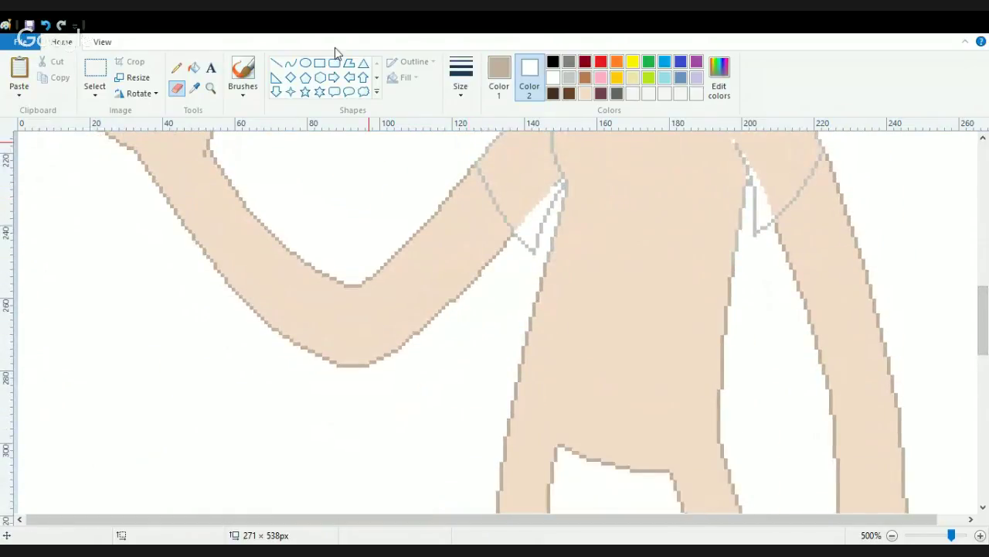
pyautogui.click(291, 63)
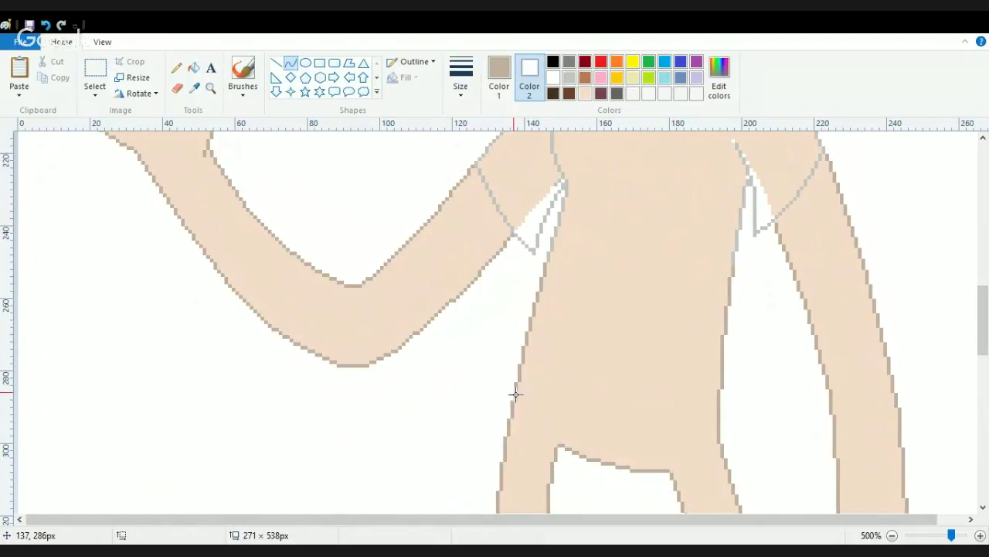
pyautogui.moveTo(517, 384); pyautogui.dragTo(717, 404)
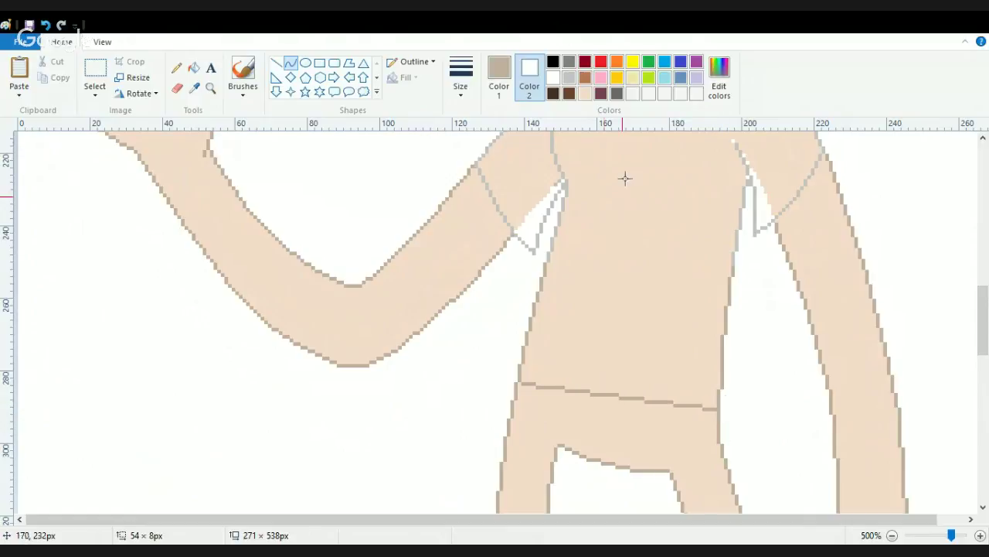
pyautogui.click(570, 79)
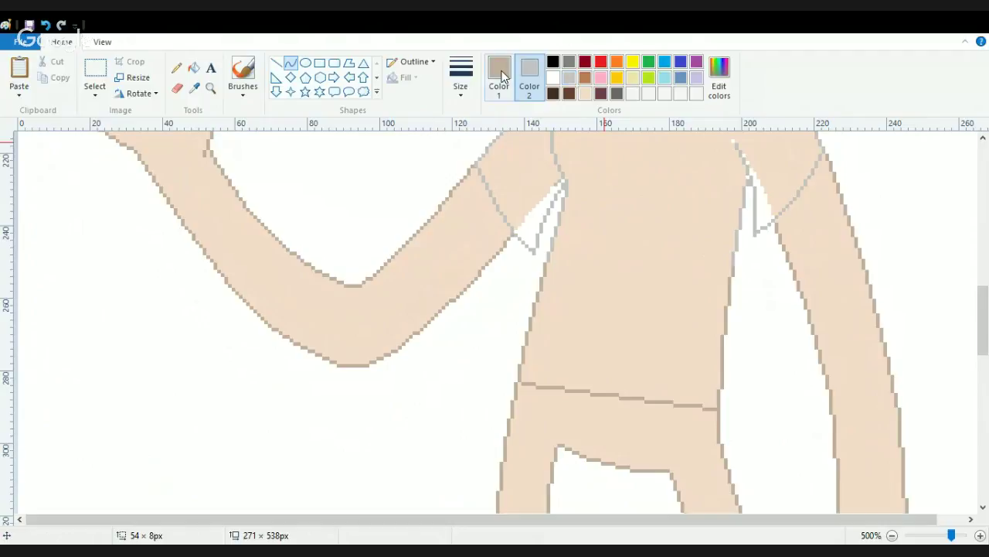
pyautogui.click(501, 75)
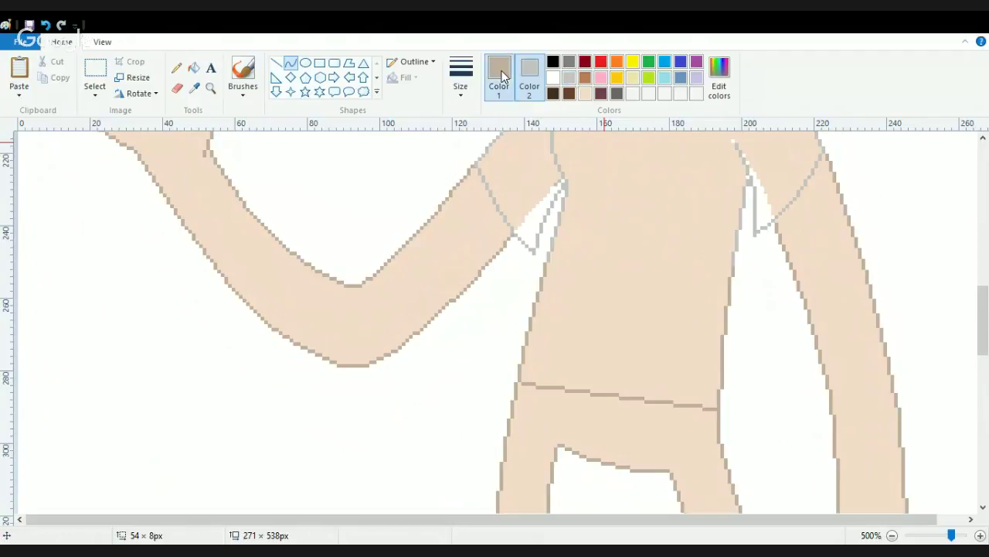
pyautogui.click(570, 79)
pyautogui.click(530, 75)
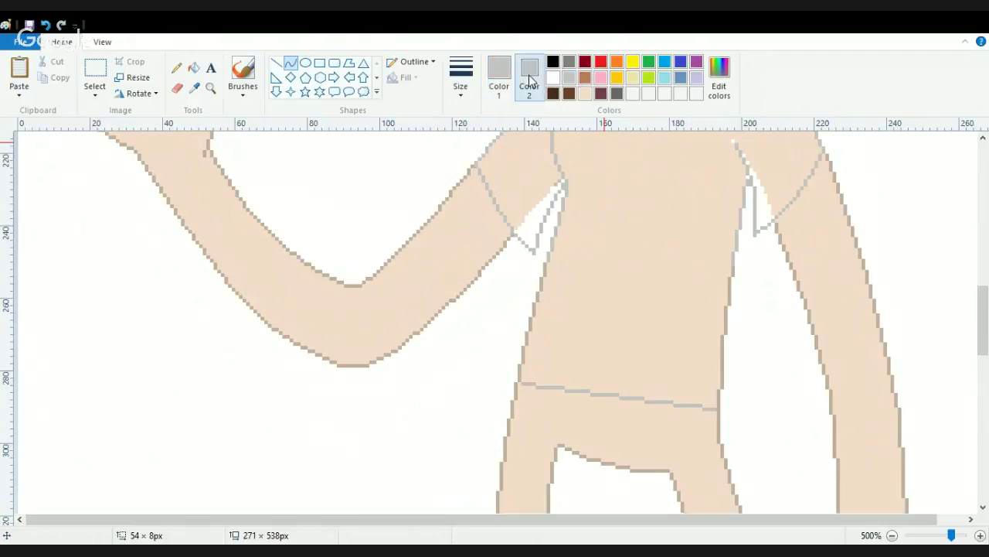
pyautogui.moveTo(611, 414); pyautogui.dragTo(587, 397)
pyautogui.moveTo(521, 397); pyautogui.dragTo(516, 399)
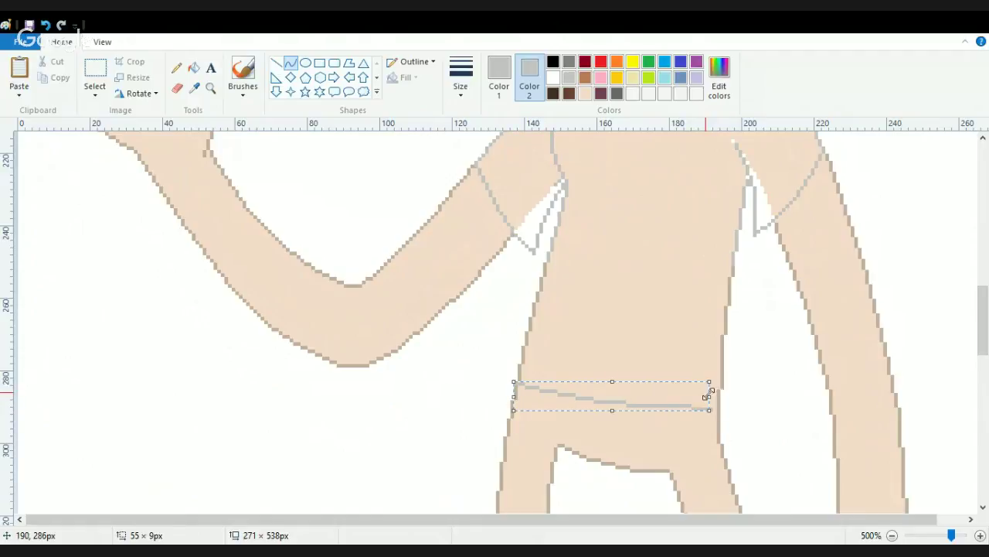
pyautogui.moveTo(710, 397); pyautogui.dragTo(715, 396)
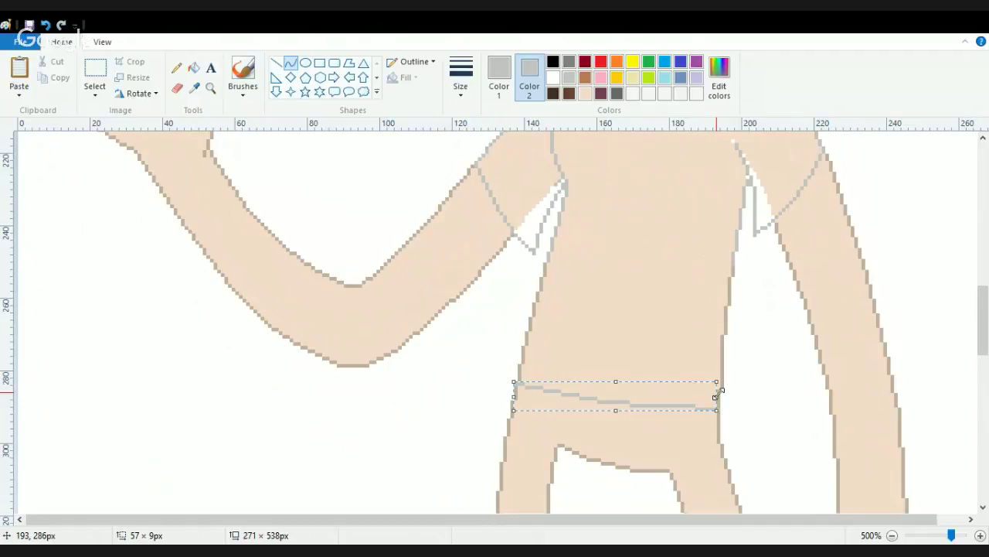
pyautogui.click(740, 408)
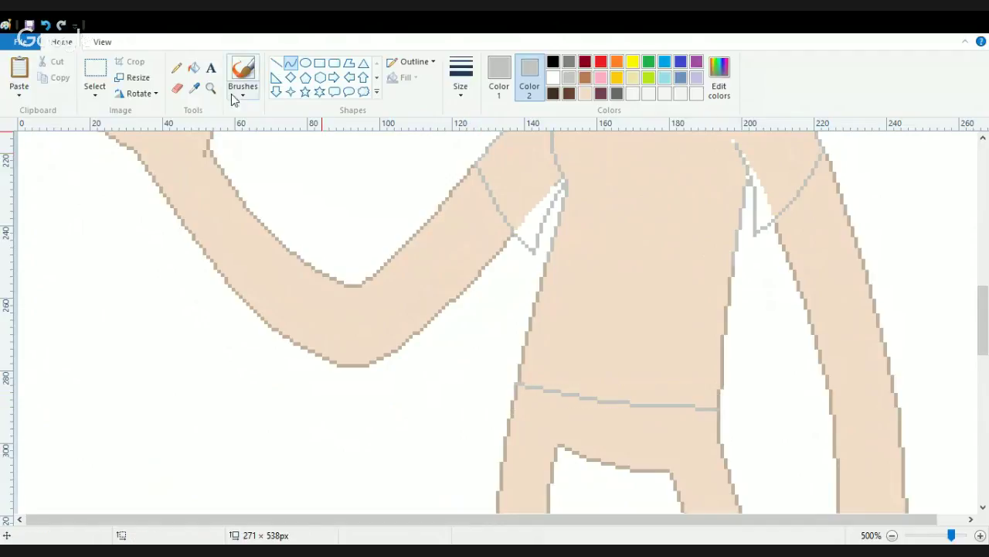
# - Sample the tan outline colour and replace it with light grey along both torso sides down to the hem using the Eraser
pyautogui.click(177, 88)
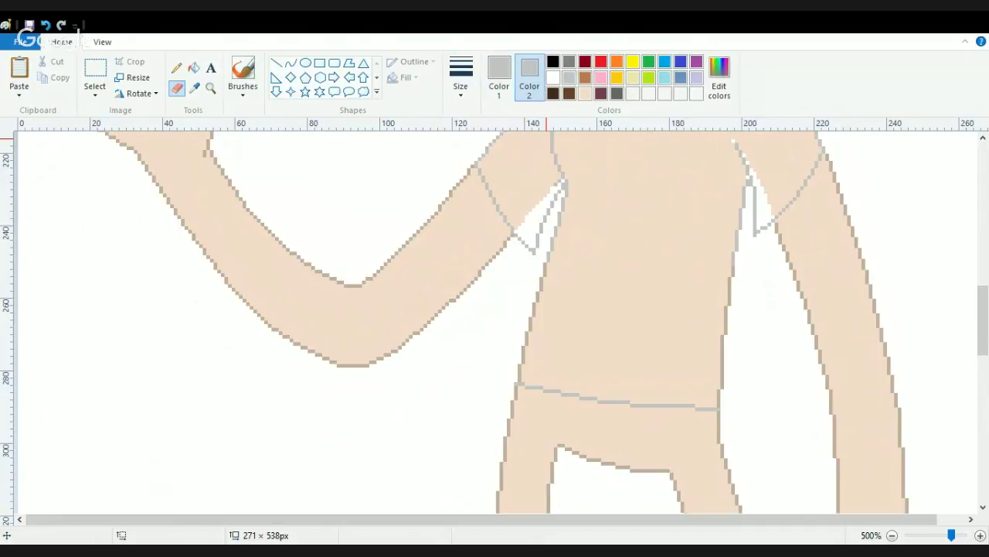
pyautogui.click(498, 81)
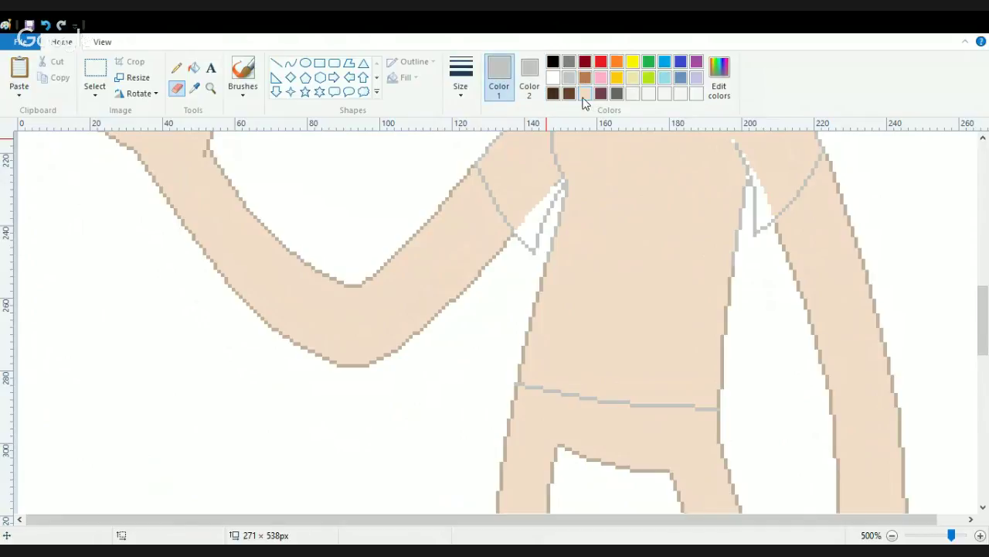
pyautogui.click(195, 90)
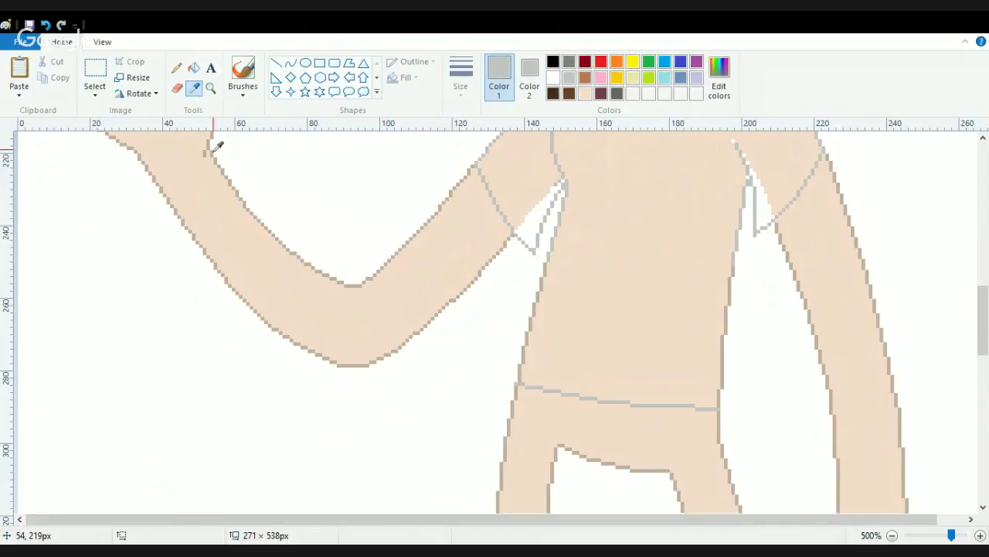
pyautogui.click(209, 143)
pyautogui.moveTo(543, 295); pyautogui.dragTo(521, 375)
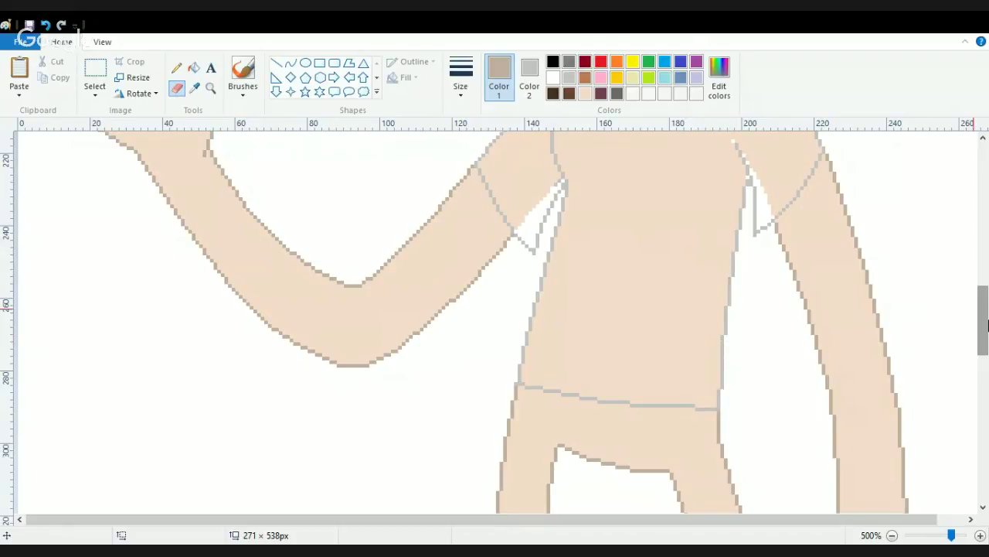
# - Fill the shirt's body with white
pyautogui.moveTo(985, 325); pyautogui.dragTo(986, 301)
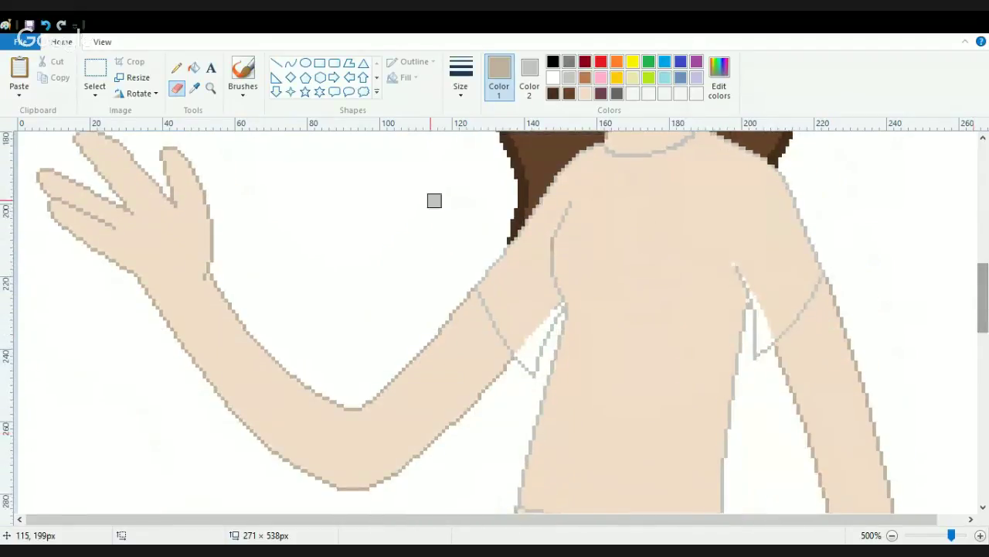
pyautogui.click(193, 67)
pyautogui.click(553, 77)
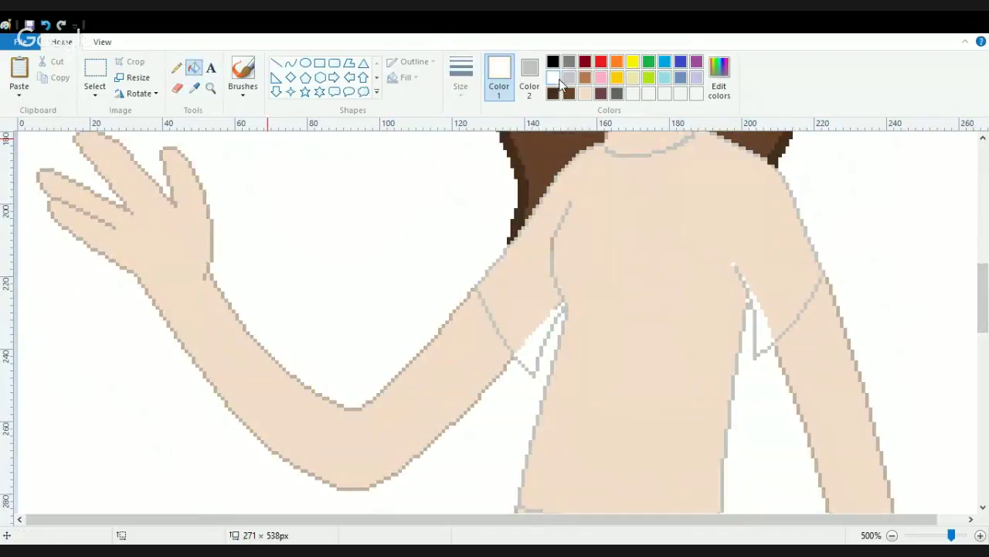
pyautogui.click(605, 192)
# - Draw a black curve about 21 × 11 px across the shin of the leg on the raised arm's side, just above the ankle
pyautogui.moveTo(983, 287); pyautogui.dragTo(985, 410)
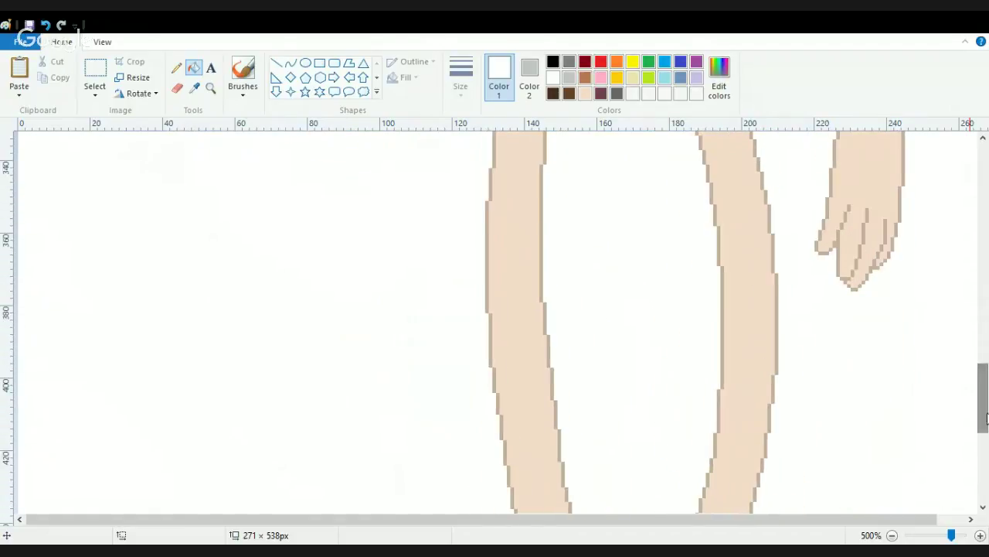
pyautogui.click(891, 535)
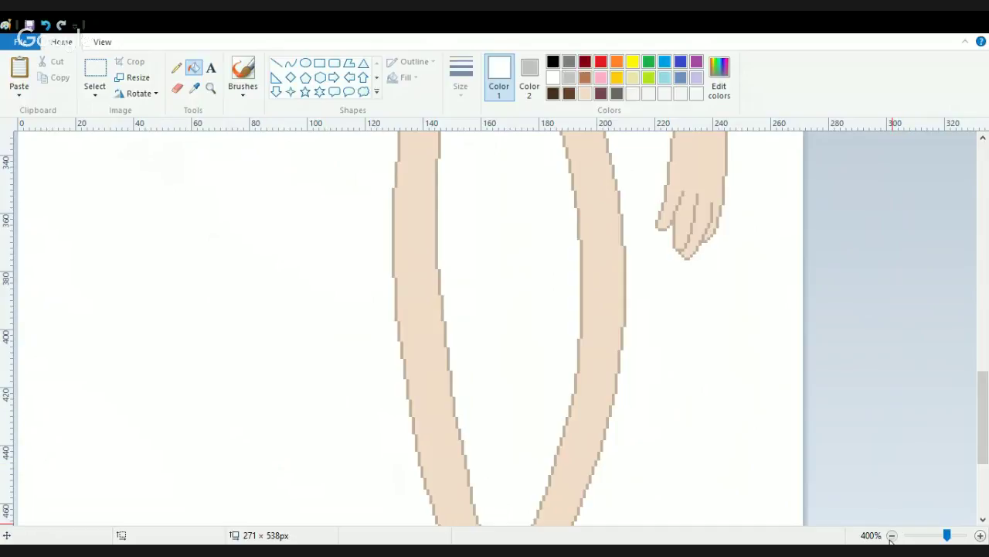
pyautogui.click(891, 536)
pyautogui.click(891, 535)
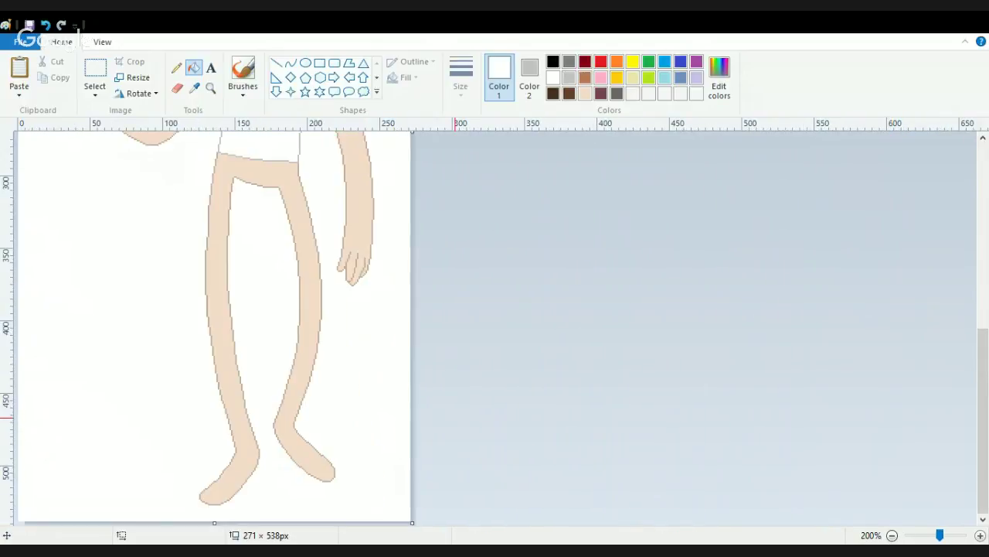
pyautogui.click(980, 536)
pyautogui.click(980, 536)
pyautogui.click(980, 535)
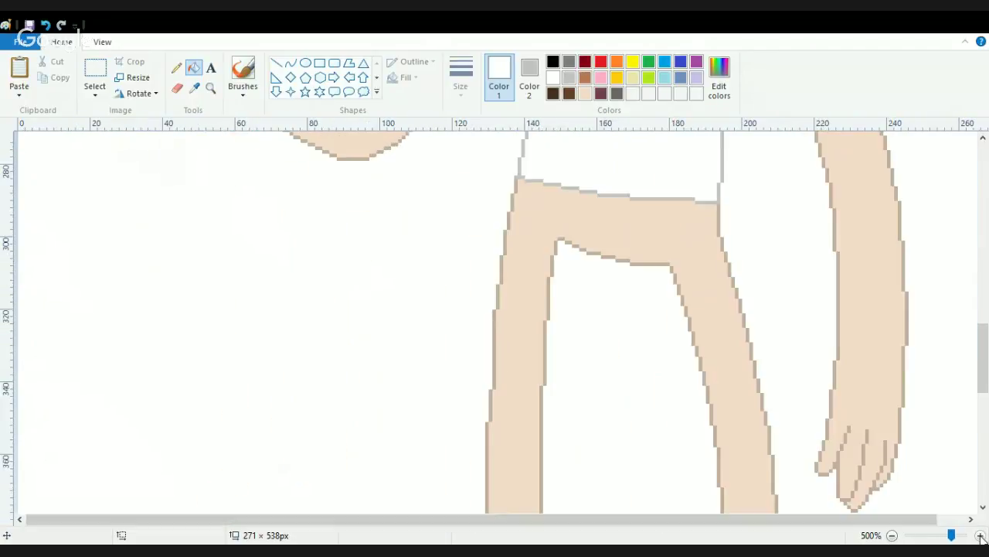
pyautogui.moveTo(987, 317); pyautogui.dragTo(987, 487)
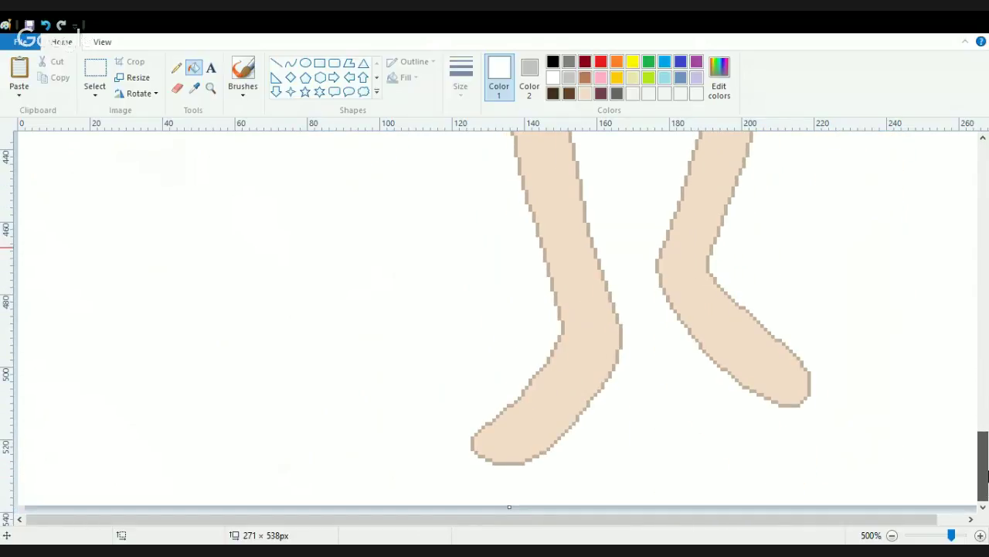
pyautogui.click(553, 62)
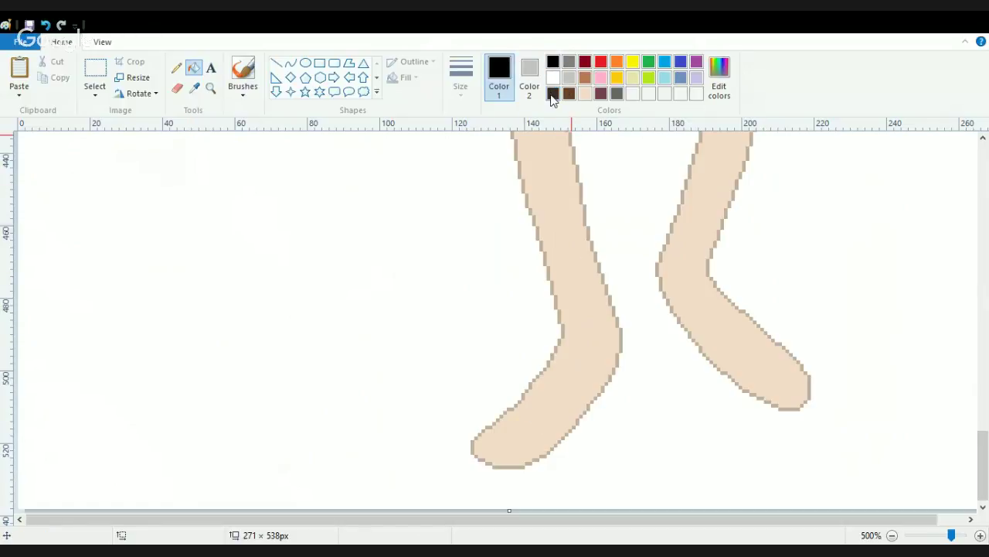
pyautogui.click(290, 63)
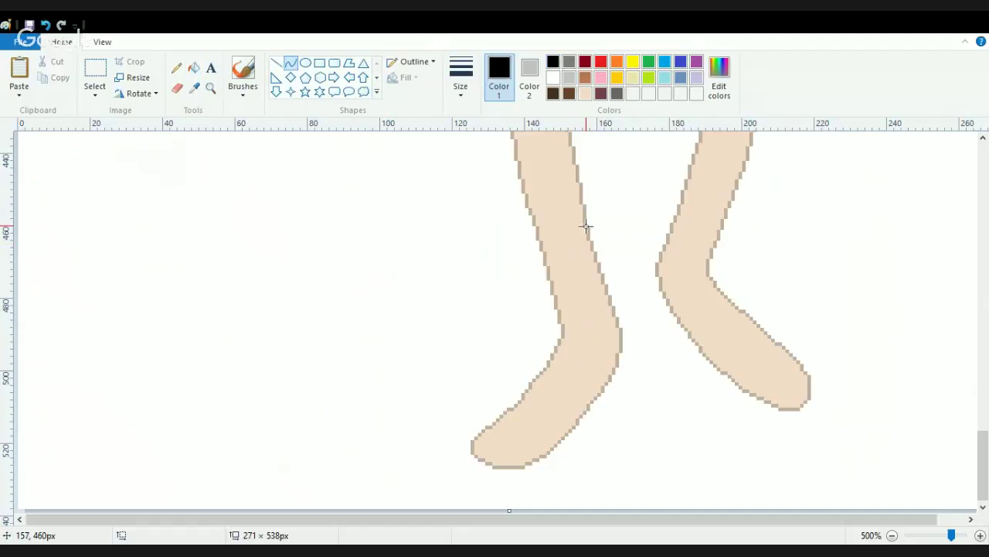
pyautogui.moveTo(586, 226); pyautogui.dragTo(528, 245)
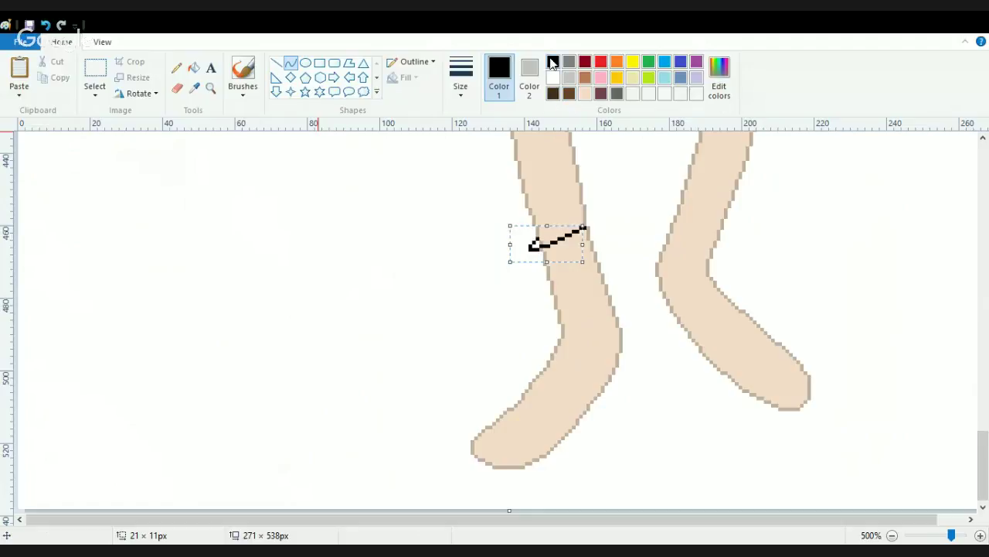
pyautogui.click(630, 181)
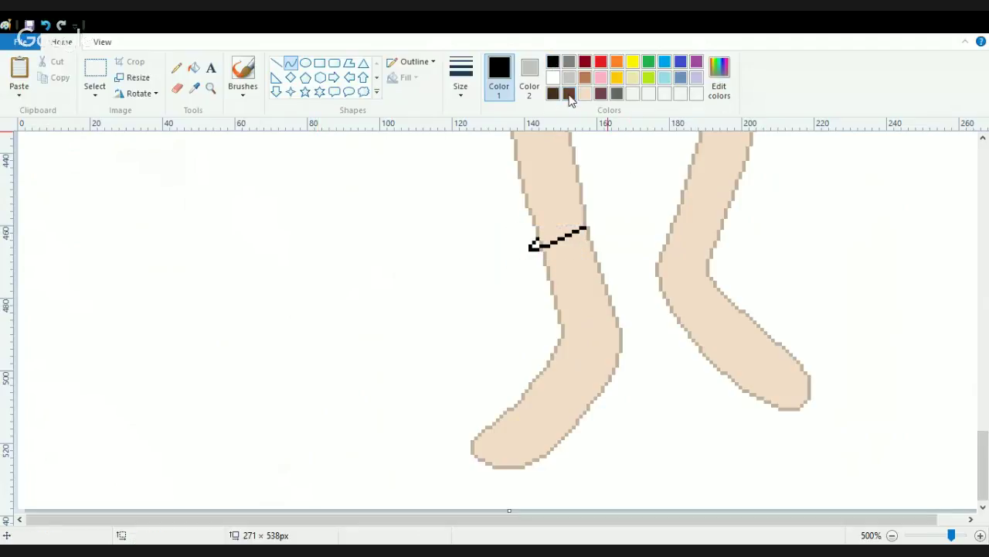
# - Draw a brown shoe sole beneath that leg's foot with curves about 31 × 18 px at the toe and 16 × 22 px toward the heel
pyautogui.click(569, 93)
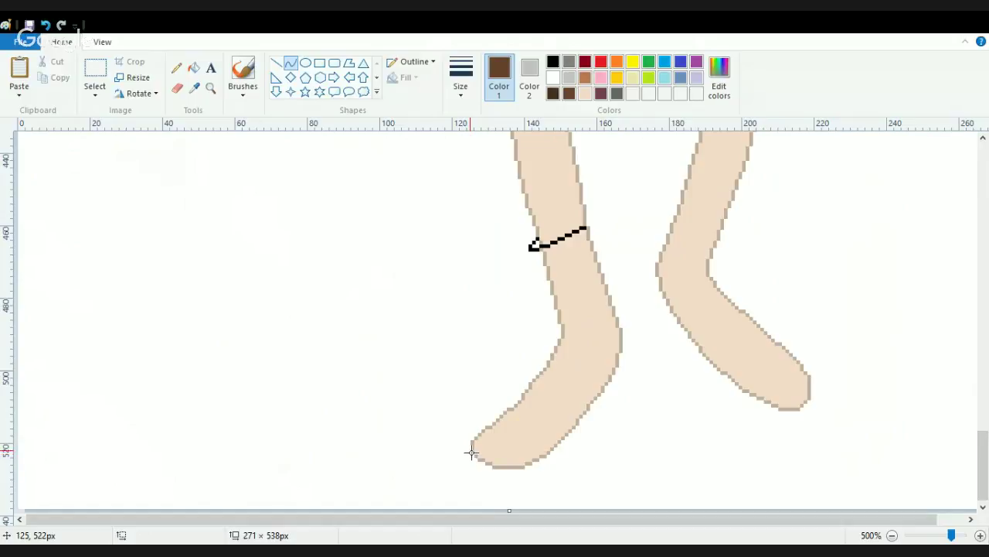
pyautogui.moveTo(471, 452); pyautogui.dragTo(582, 438)
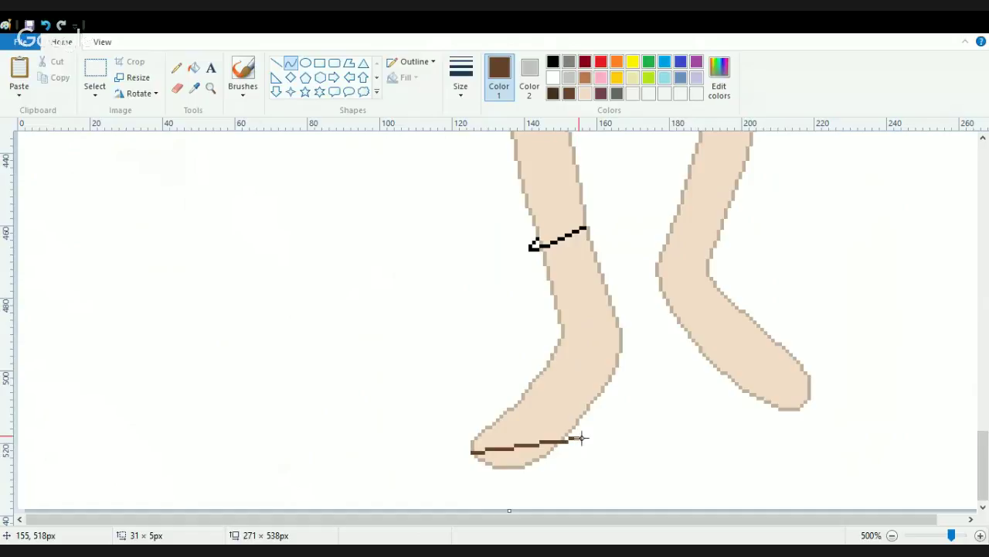
pyautogui.moveTo(472, 492); pyautogui.dragTo(542, 499)
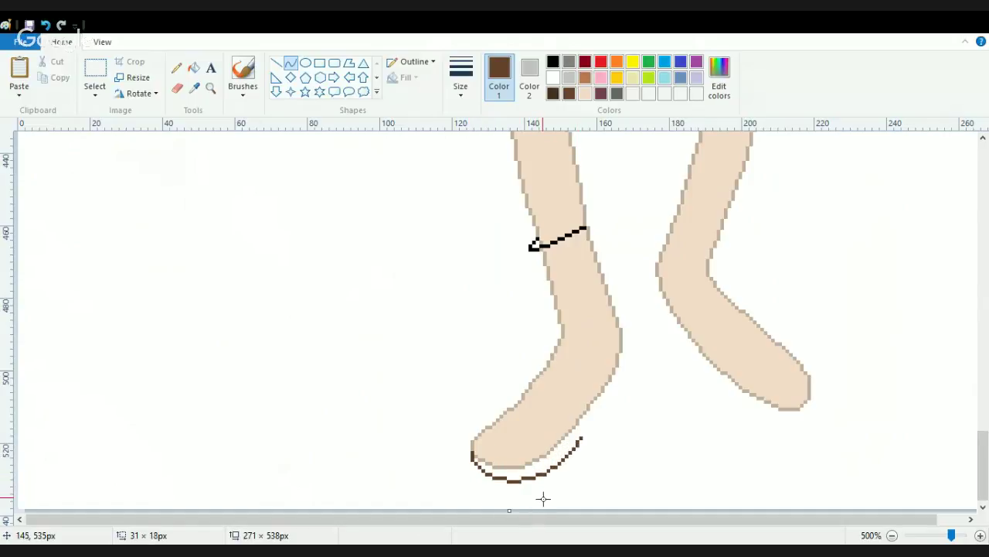
pyautogui.click(612, 406)
pyautogui.moveTo(571, 451); pyautogui.dragTo(624, 376)
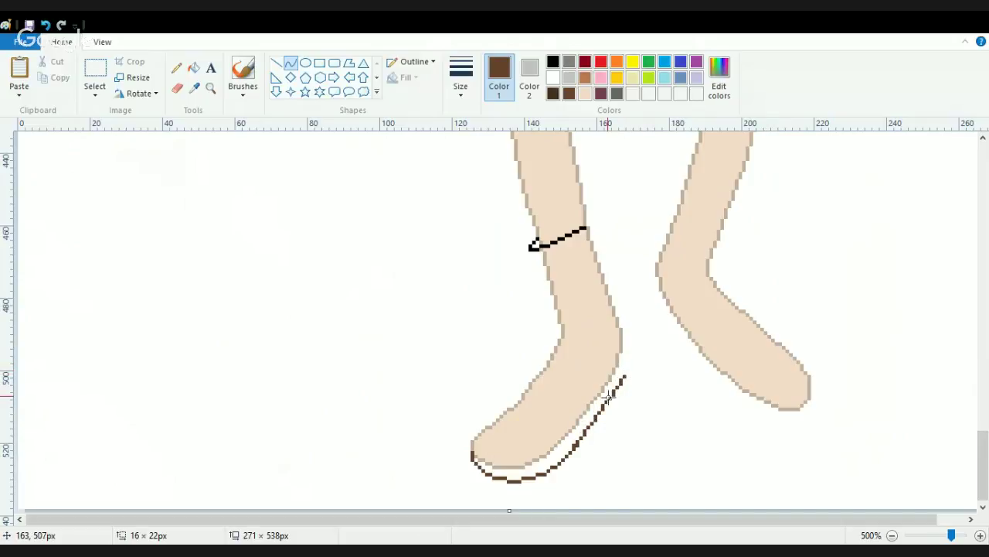
# - Add a brown heel line about 3 × 5 px, then join it to the sole and thicken the outline with the Pencil
pyautogui.click(276, 63)
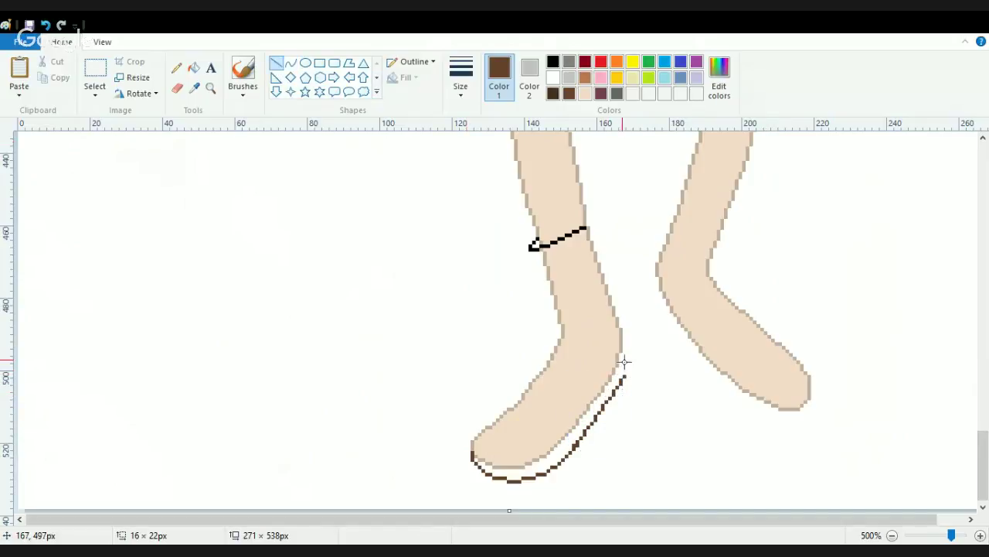
pyautogui.moveTo(624, 377); pyautogui.dragTo(621, 355)
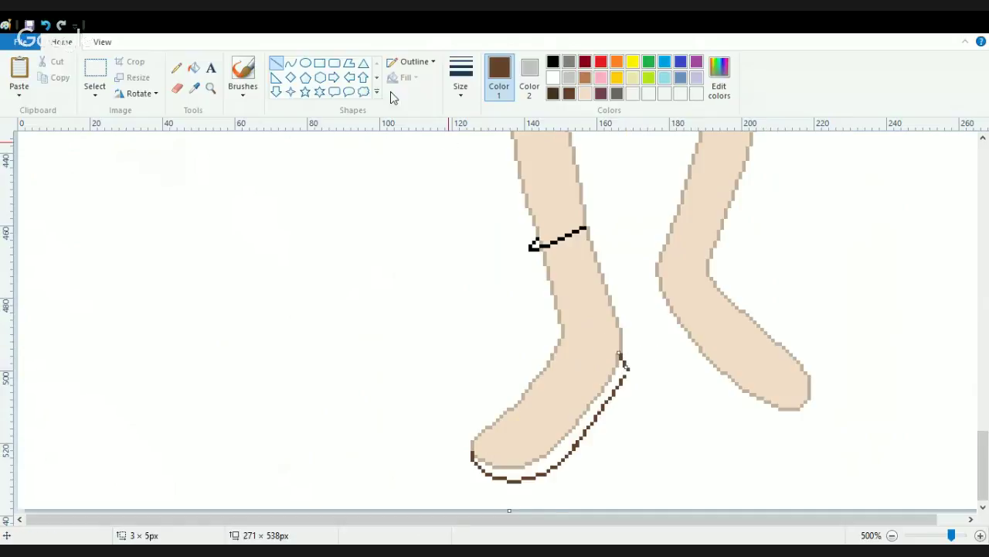
pyautogui.moveTo(620, 354)
pyautogui.mouseDown()
pyautogui.moveTo(623, 330)
pyautogui.moveTo(630, 354)
pyautogui.mouseUp()
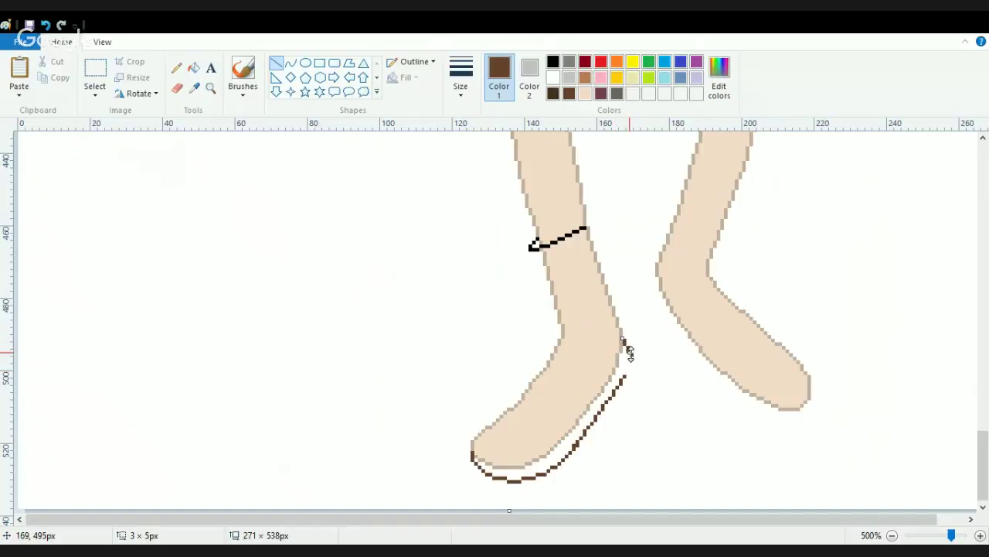
pyautogui.click(177, 68)
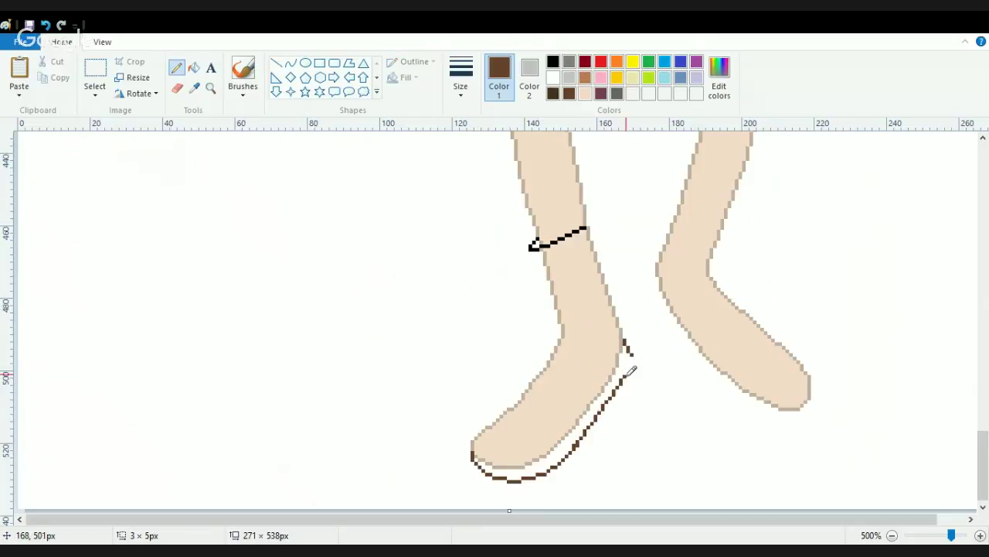
pyautogui.moveTo(626, 375)
pyautogui.mouseDown()
pyautogui.moveTo(630, 346)
pyautogui.moveTo(634, 359)
pyautogui.moveTo(563, 456)
pyautogui.moveTo(522, 475)
pyautogui.moveTo(488, 472)
pyautogui.moveTo(478, 452)
pyautogui.mouseUp()
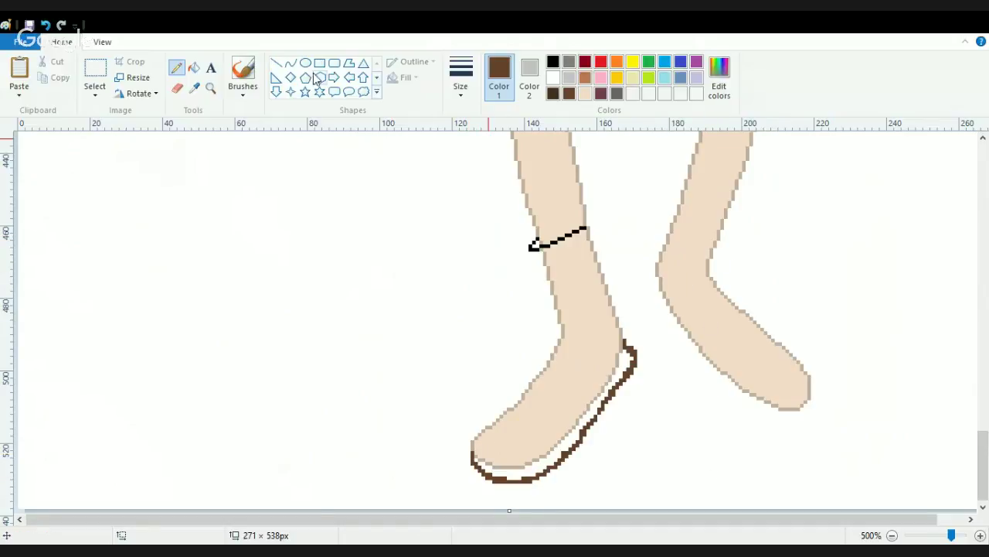
# - Outline the other foot's shoe sole in brown with a short heel line and curves about 30 × 16 px at the toe and 22 × 28 px toward the heel
pyautogui.click(290, 63)
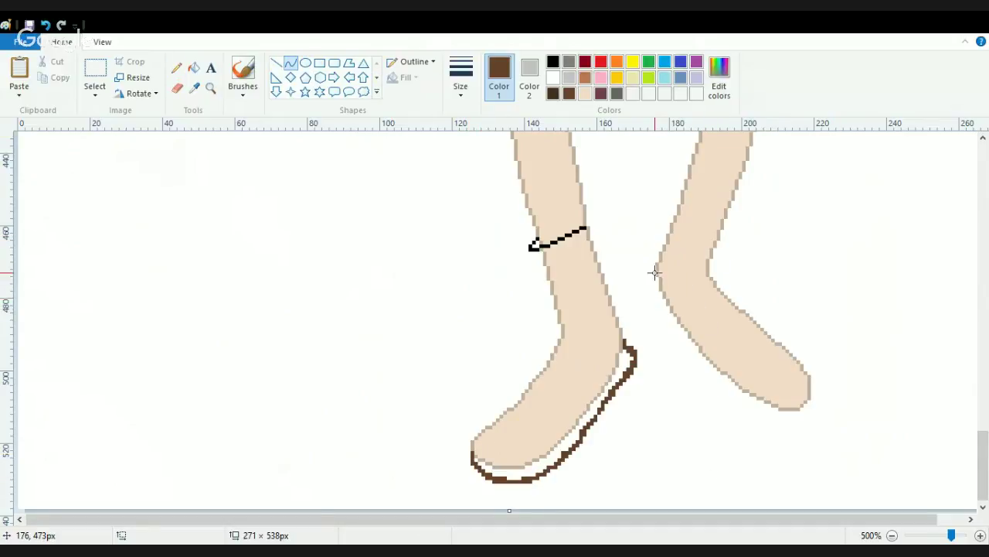
pyautogui.moveTo(657, 271)
pyautogui.mouseDown()
pyautogui.moveTo(644, 315)
pyautogui.moveTo(646, 284)
pyautogui.mouseUp()
pyautogui.moveTo(809, 401); pyautogui.dragTo(702, 386)
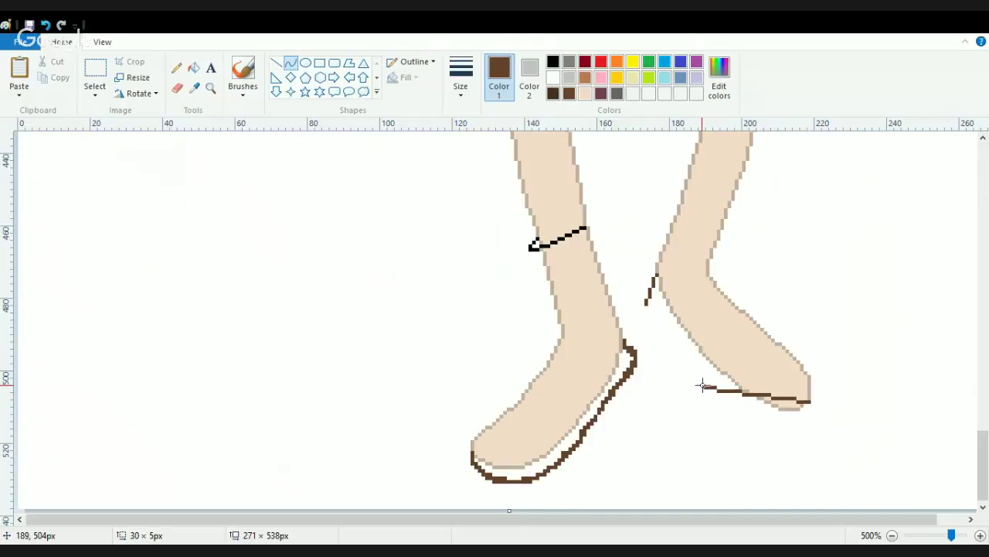
pyautogui.moveTo(802, 426); pyautogui.dragTo(766, 441)
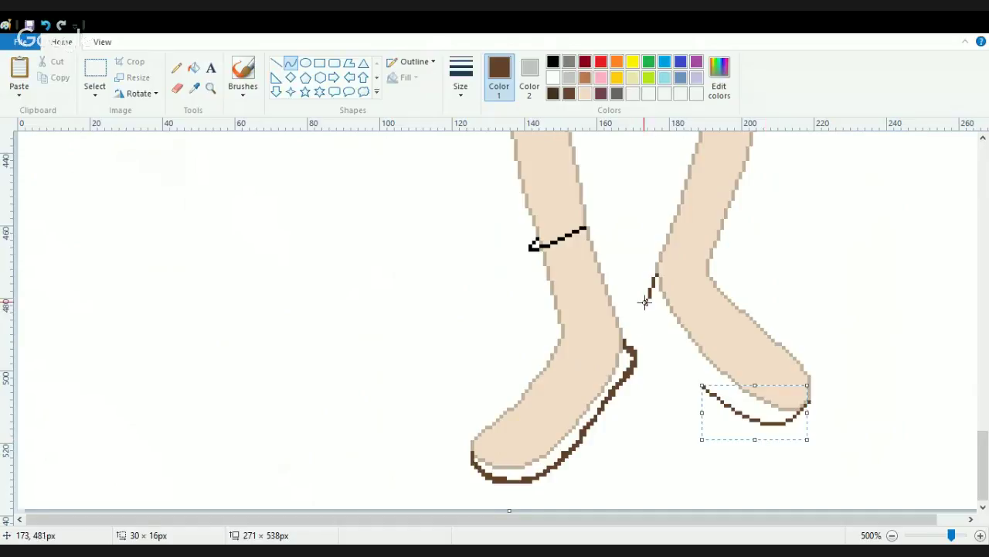
pyautogui.moveTo(646, 302); pyautogui.dragTo(686, 376)
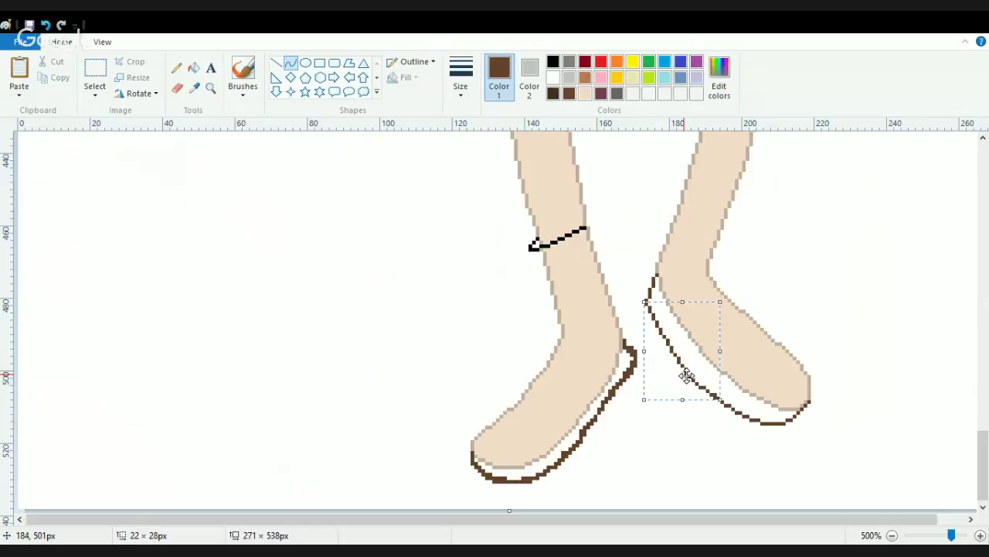
pyautogui.click(553, 62)
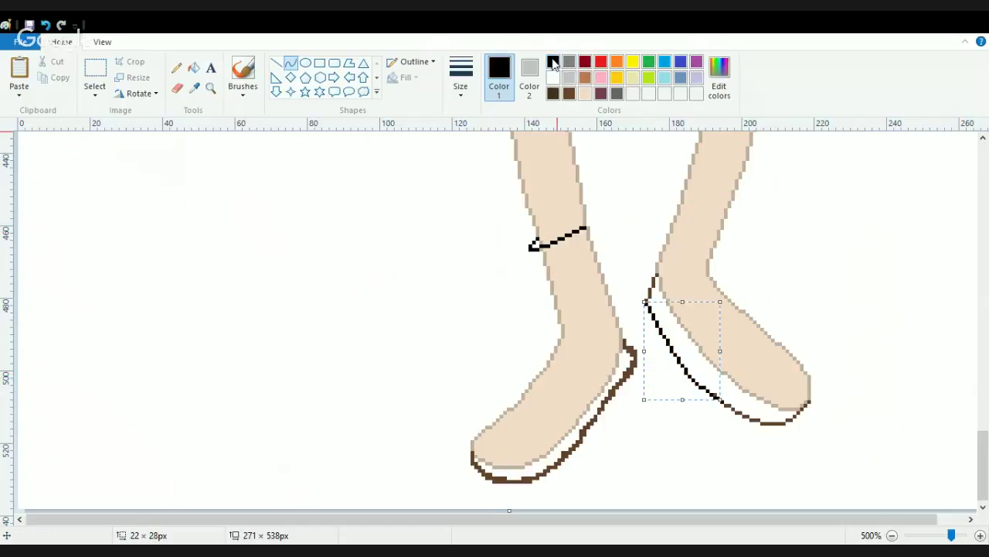
pyautogui.click(568, 94)
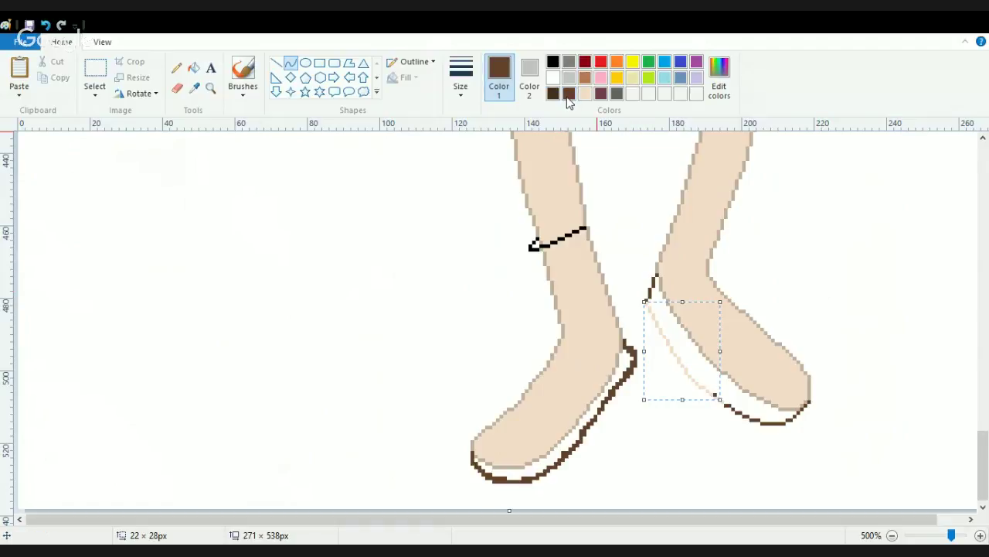
pyautogui.click(619, 172)
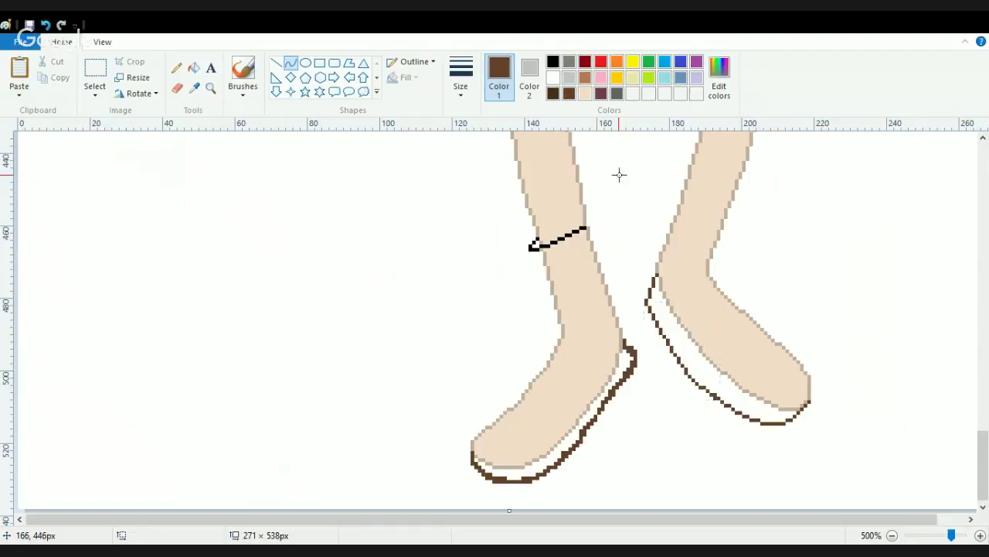
# - Draw a black curve about 21 × 13 px across that leg's shin and nudge it slightly upward onto the leg outline
pyautogui.click(553, 63)
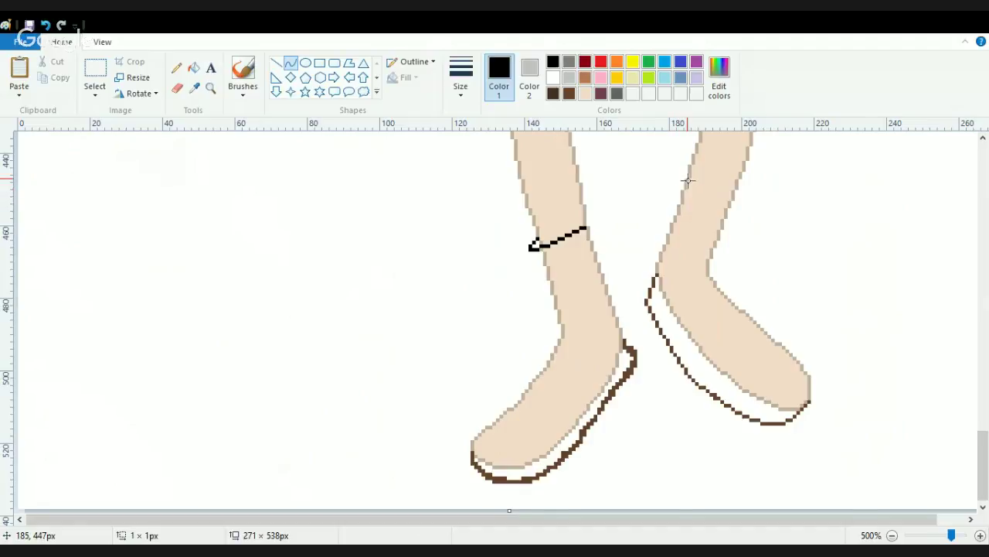
pyautogui.moveTo(688, 181); pyautogui.dragTo(762, 224)
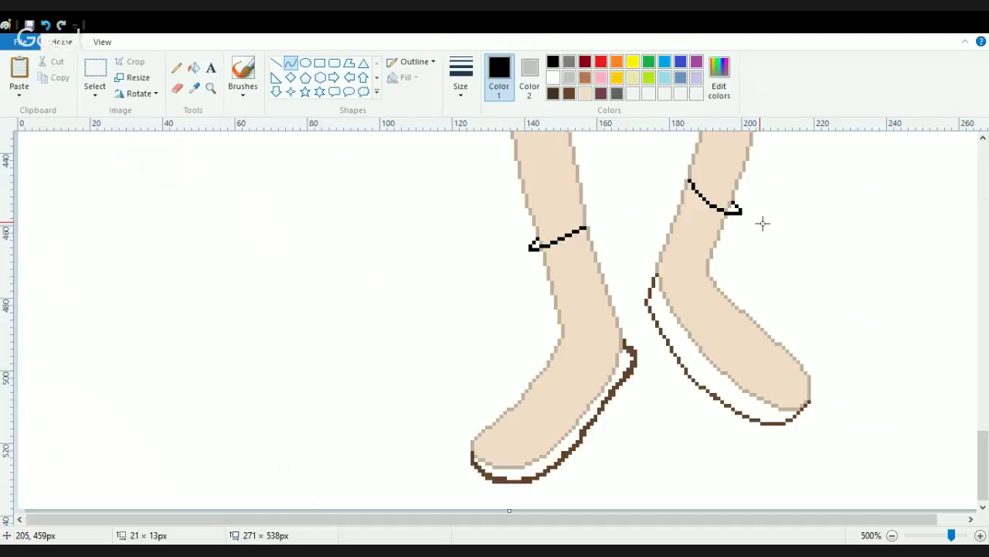
pyautogui.moveTo(762, 223); pyautogui.dragTo(758, 221)
pyautogui.moveTo(706, 189); pyautogui.dragTo(707, 182)
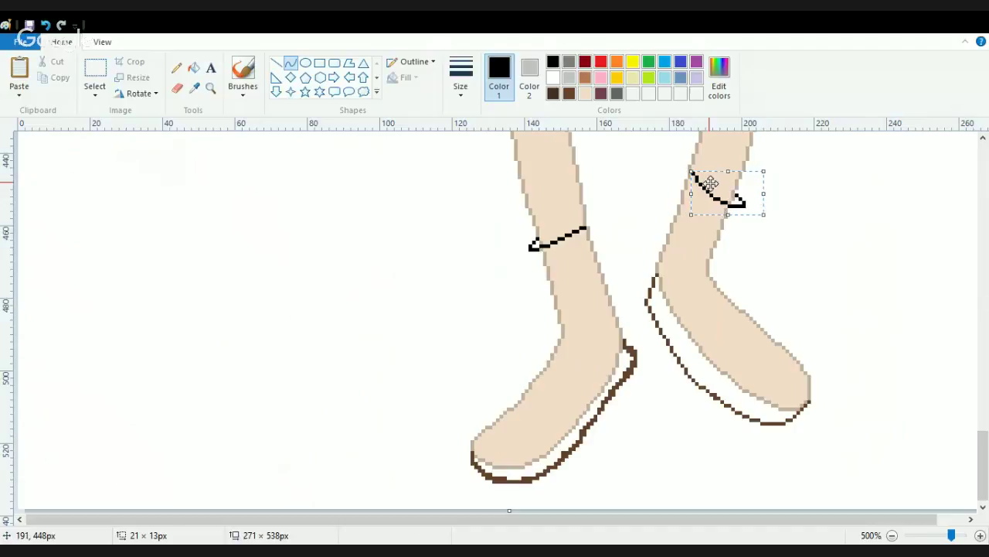
pyautogui.moveTo(706, 182); pyautogui.dragTo(707, 179)
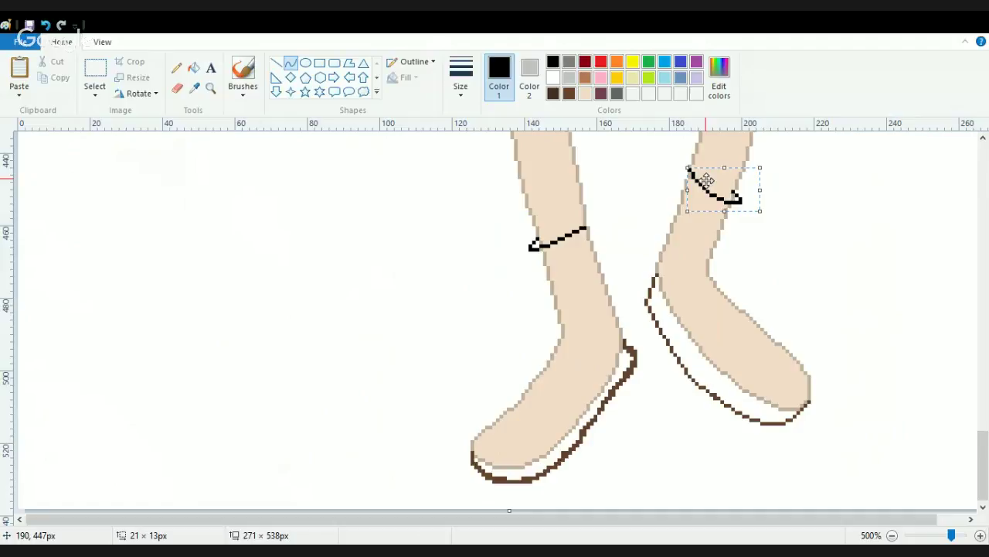
pyautogui.click(904, 281)
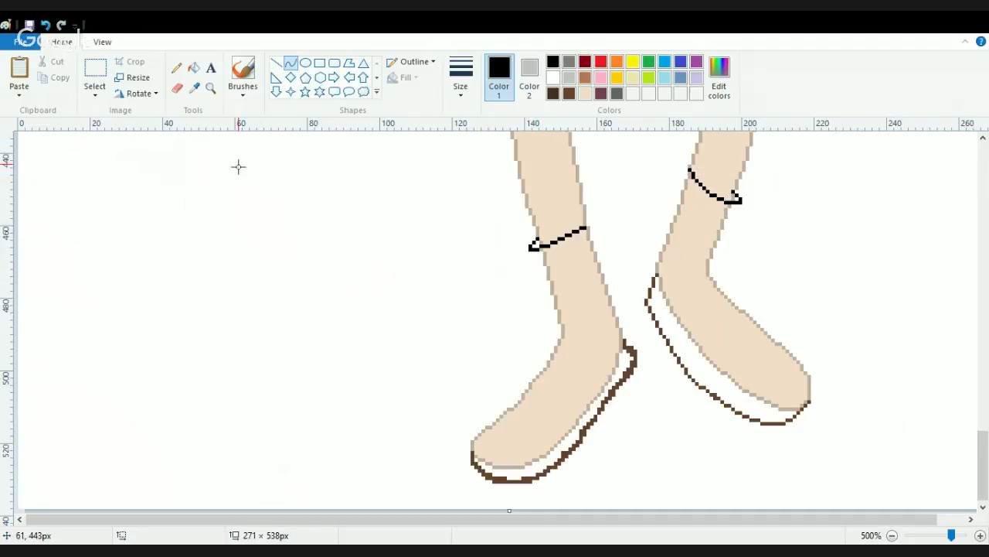
# - Thin the heel outline of the first shoe's sole by painting over its extra pixels in white with the Pencil
pyautogui.click(178, 69)
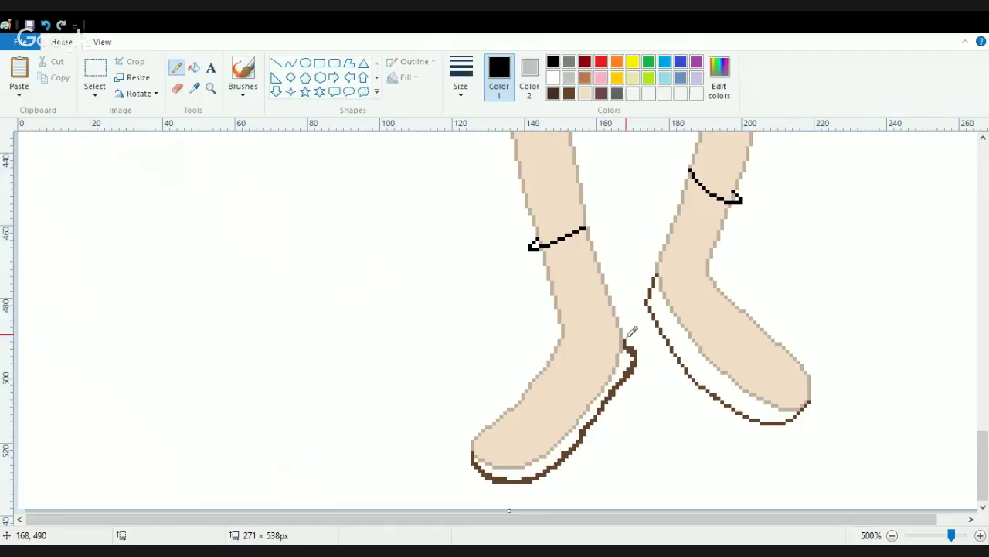
pyautogui.moveTo(654, 277); pyautogui.dragTo(654, 292)
pyautogui.hotkey('ctrl', 'z')
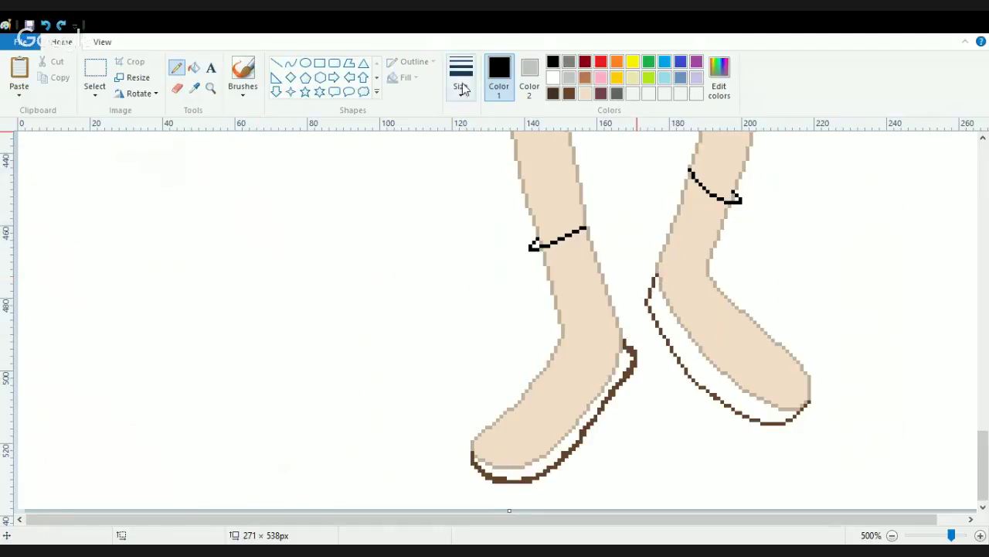
pyautogui.click(570, 93)
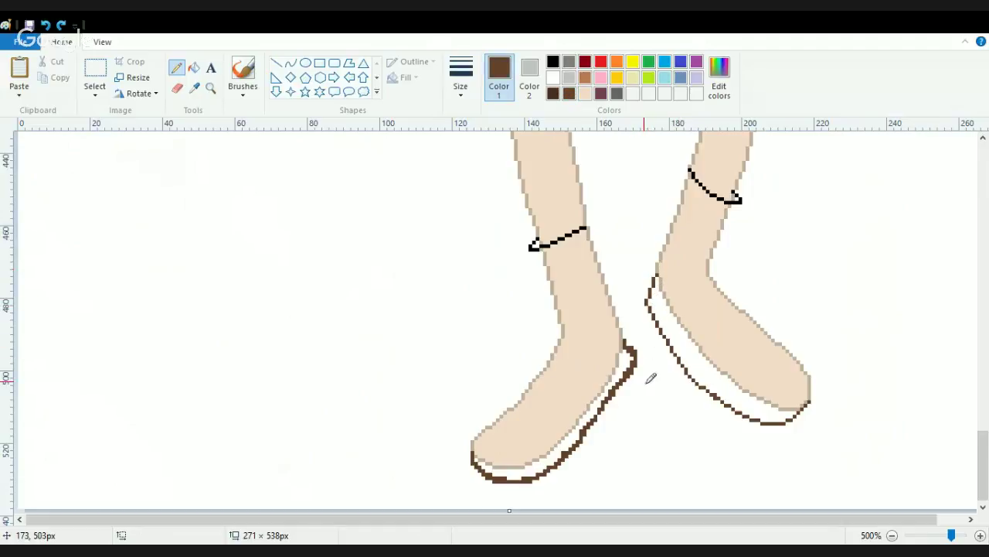
pyautogui.click(553, 78)
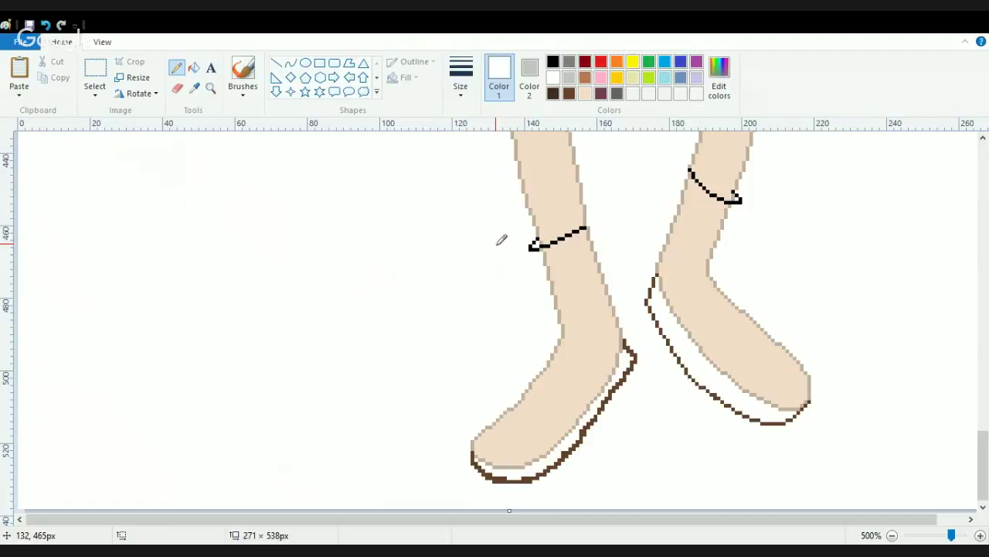
# - Thicken the second shoe's sole outline in dark brown with the Pencil, from the heel around to the toe
pyautogui.click(569, 92)
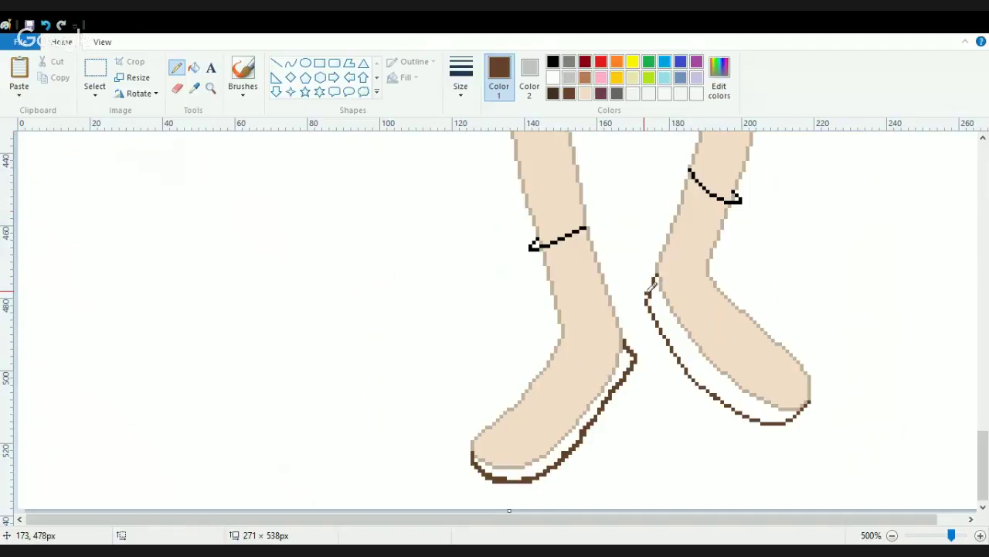
pyautogui.click(652, 274)
pyautogui.moveTo(651, 284)
pyautogui.mouseDown()
pyautogui.moveTo(659, 323)
pyautogui.moveTo(643, 302)
pyautogui.moveTo(650, 286)
pyautogui.moveTo(654, 318)
pyautogui.moveTo(705, 398)
pyautogui.moveTo(700, 391)
pyautogui.moveTo(746, 421)
pyautogui.moveTo(797, 417)
pyautogui.mouseUp()
pyautogui.moveTo(787, 418)
pyautogui.mouseDown()
pyautogui.moveTo(748, 416)
pyautogui.moveTo(721, 393)
pyautogui.mouseUp()
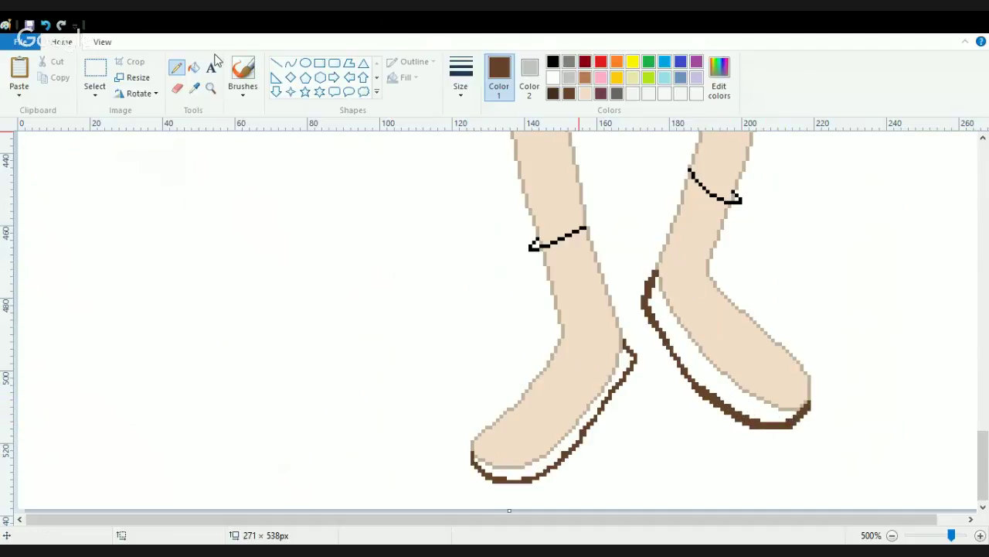
# - Fill the soles of both shoes with the lighter brown
pyautogui.click(193, 67)
pyautogui.click(584, 77)
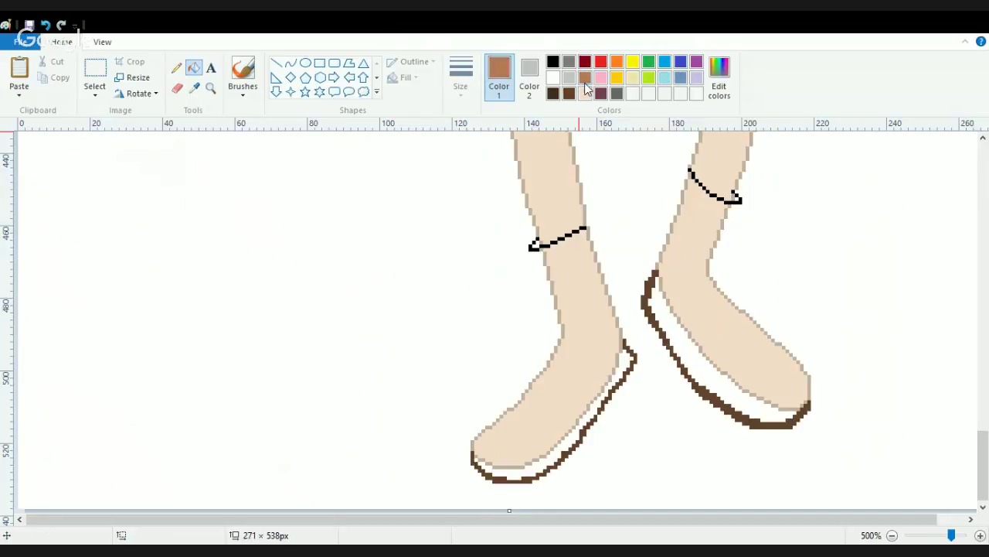
pyautogui.click(695, 351)
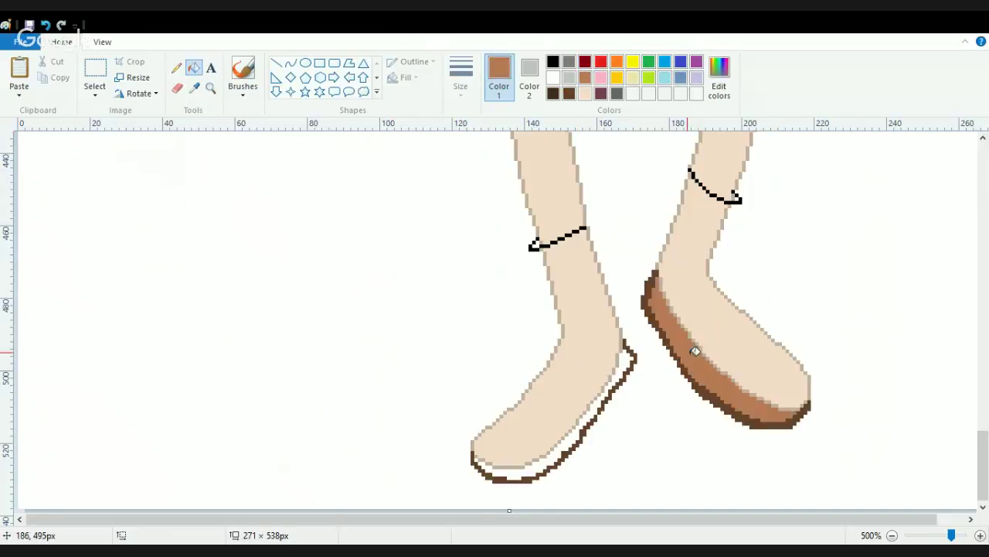
pyautogui.click(592, 411)
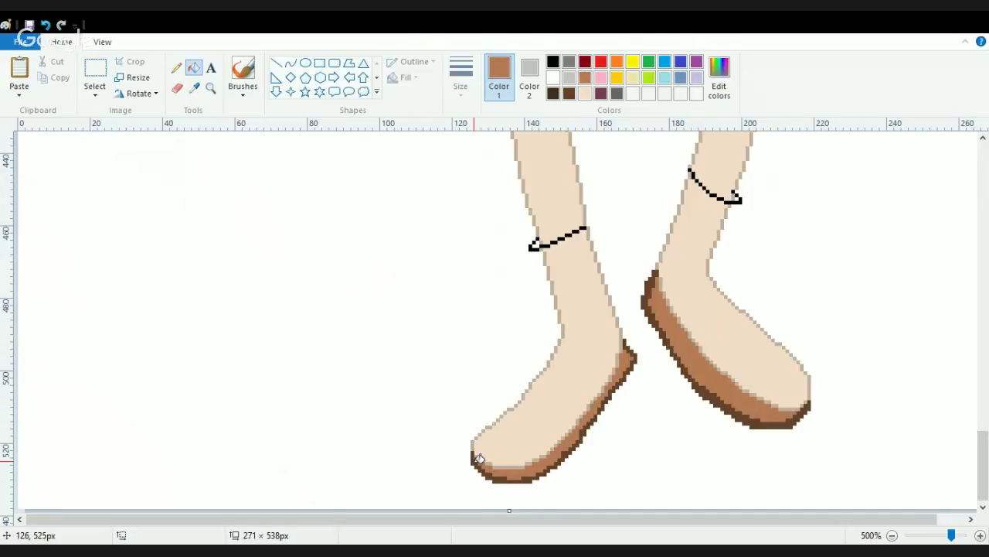
# - Set up the Eraser for recolouring, with the leg outline's greyish beige picked as Color 1 and black as Color 2
pyautogui.click(554, 64)
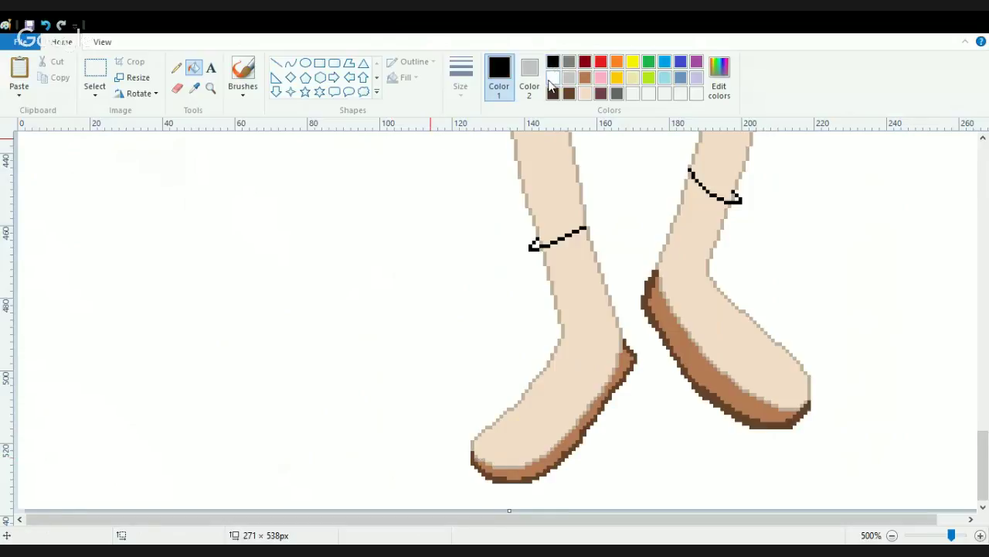
pyautogui.click(531, 79)
pyautogui.click(553, 64)
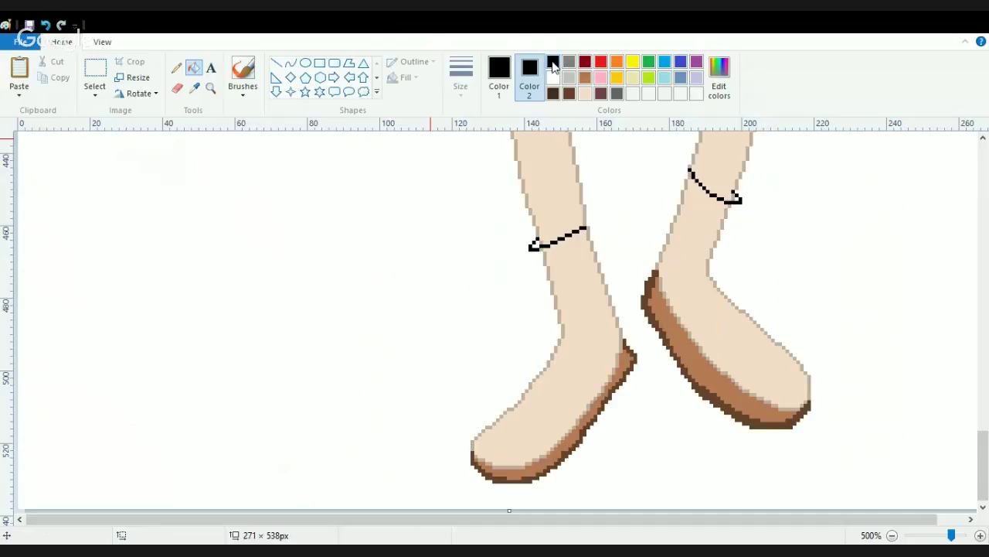
pyautogui.click(500, 80)
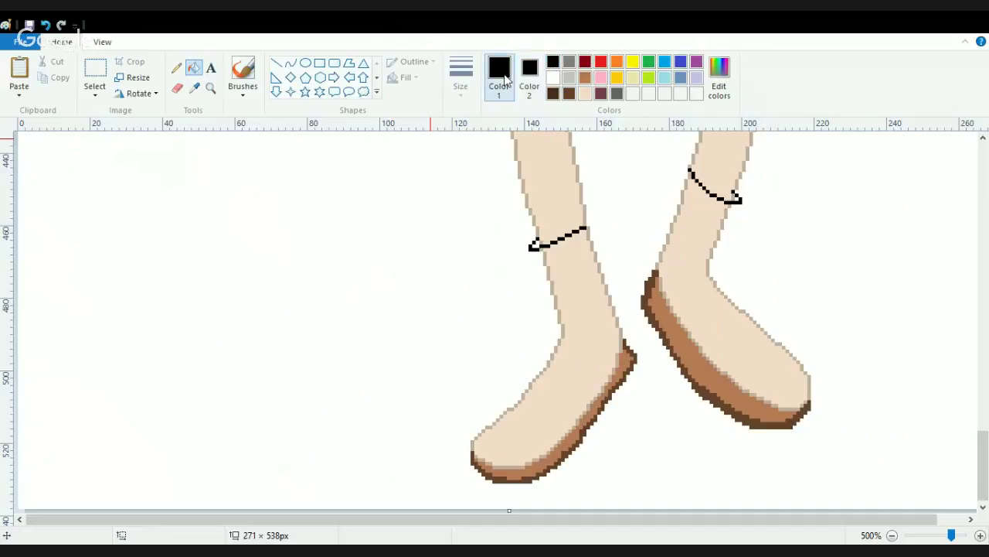
pyautogui.click(194, 88)
pyautogui.click(546, 257)
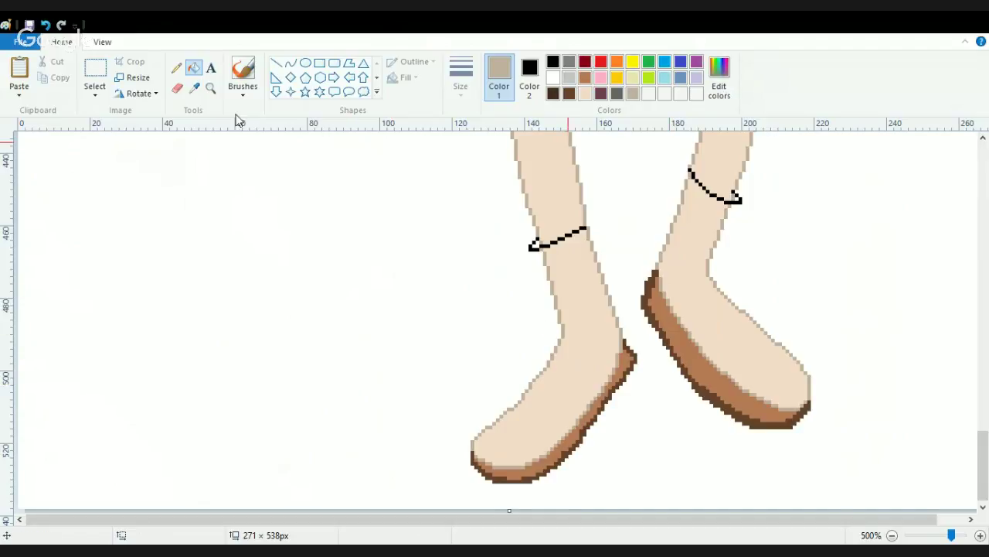
pyautogui.click(177, 87)
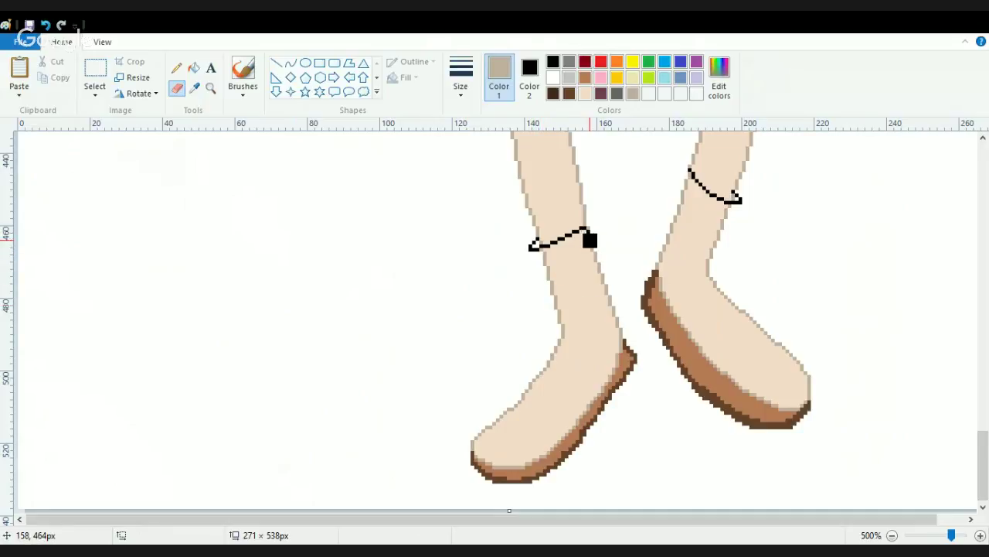
# - Recolour the ankle, foot and inner sole outlines of both boots from tan to black using the eraser's colour replacement
pyautogui.moveTo(591, 231); pyautogui.dragTo(623, 350)
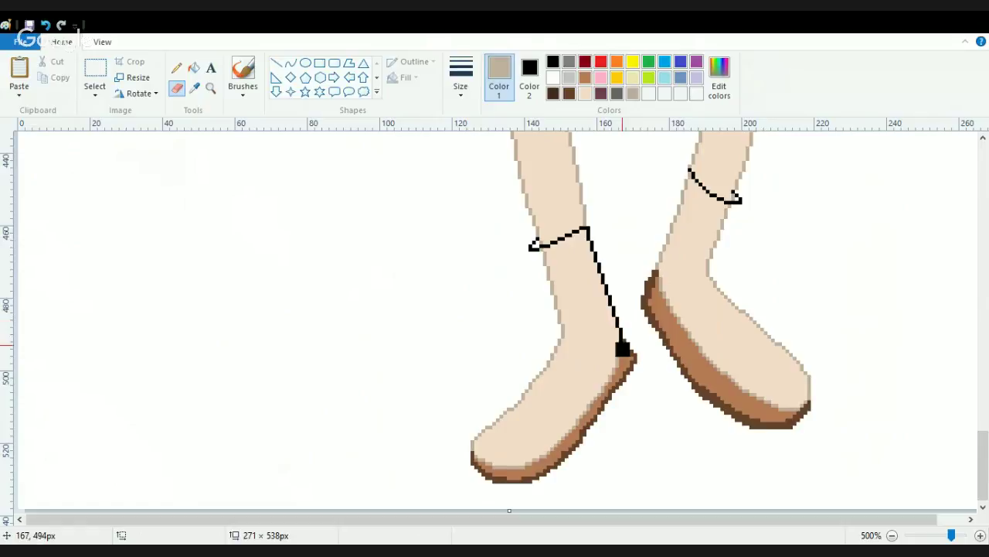
pyautogui.moveTo(655, 272); pyautogui.dragTo(686, 177)
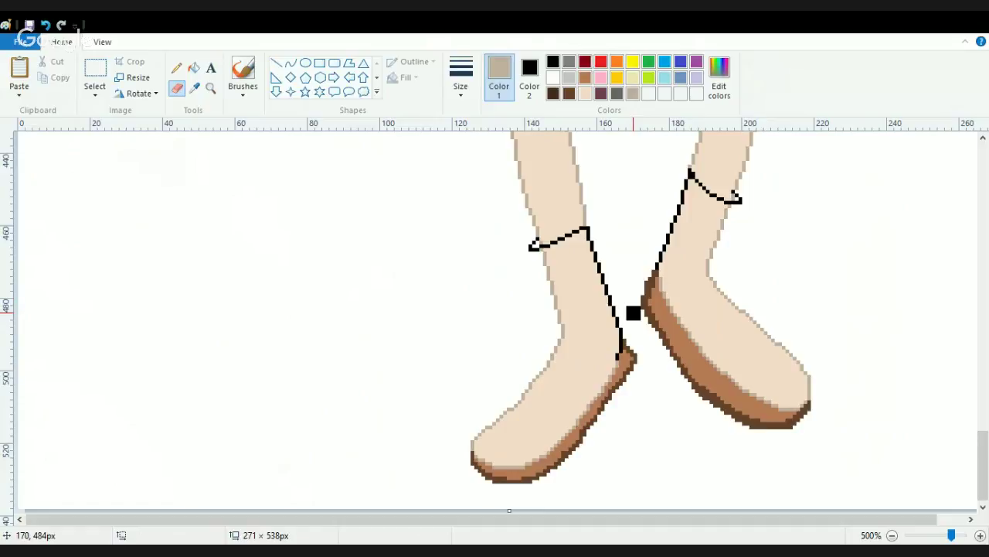
pyautogui.moveTo(614, 360)
pyautogui.mouseDown()
pyautogui.moveTo(598, 395)
pyautogui.moveTo(518, 469)
pyautogui.moveTo(473, 454)
pyautogui.moveTo(549, 360)
pyautogui.mouseUp()
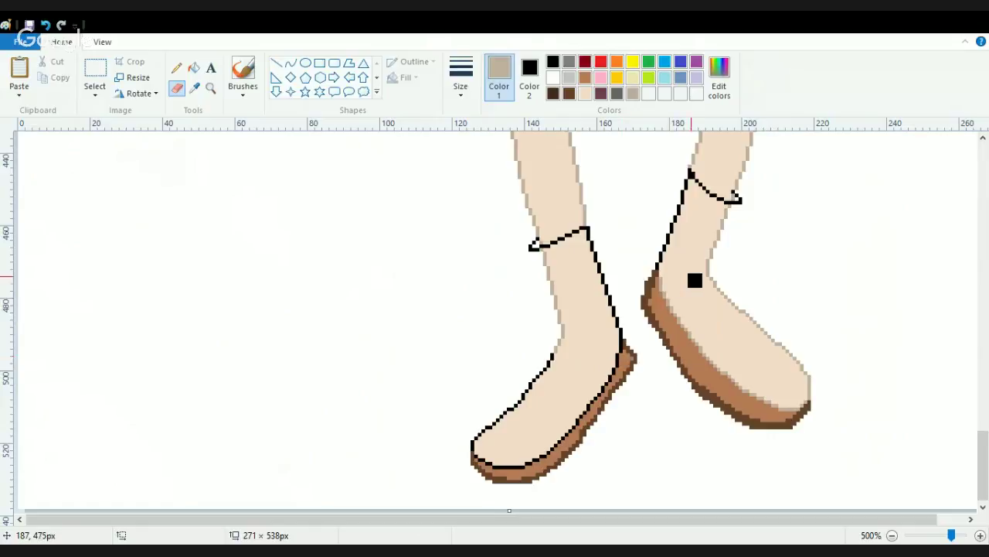
pyautogui.moveTo(714, 284)
pyautogui.mouseDown()
pyautogui.moveTo(774, 331)
pyautogui.moveTo(817, 403)
pyautogui.moveTo(775, 407)
pyautogui.moveTo(698, 349)
pyautogui.mouseUp()
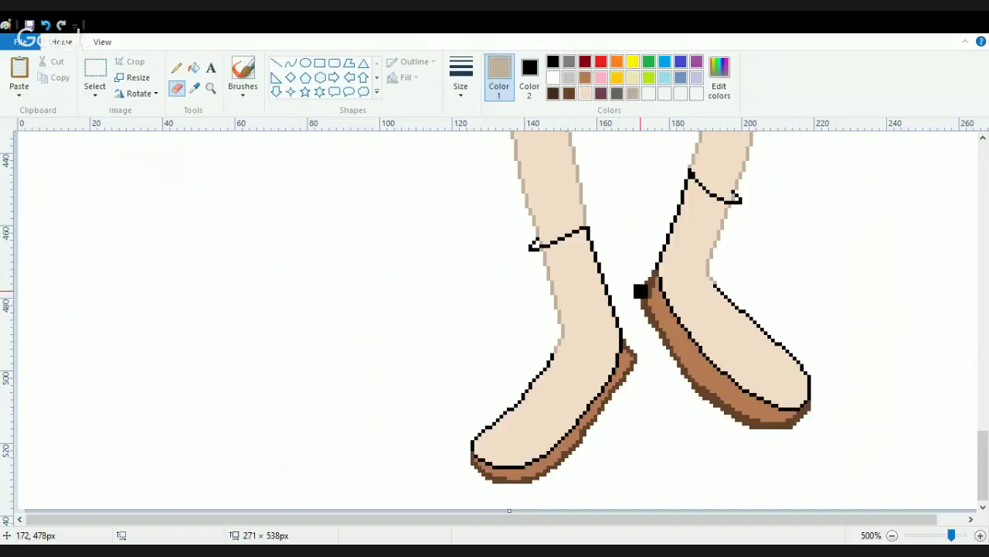
pyautogui.click(290, 63)
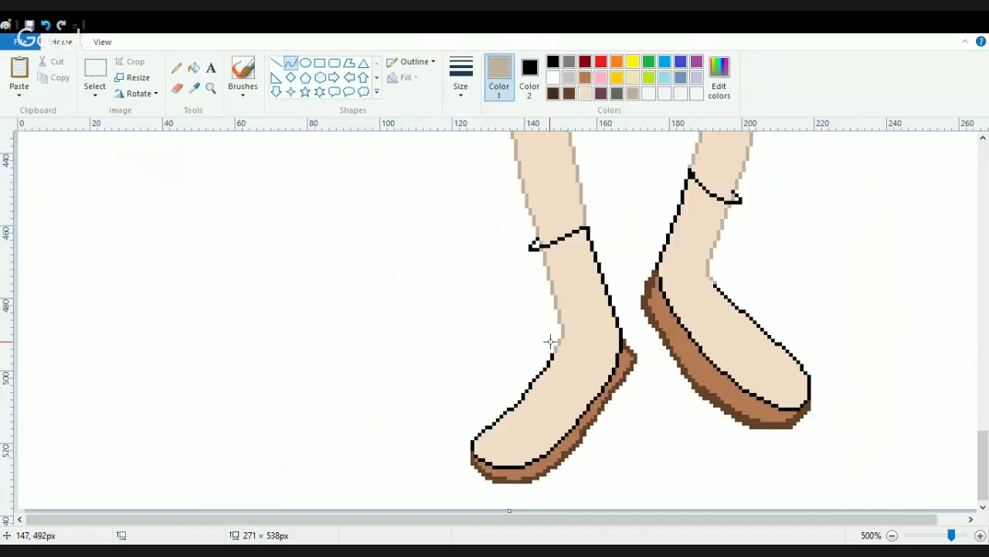
pyautogui.moveTo(552, 356); pyautogui.dragTo(497, 253)
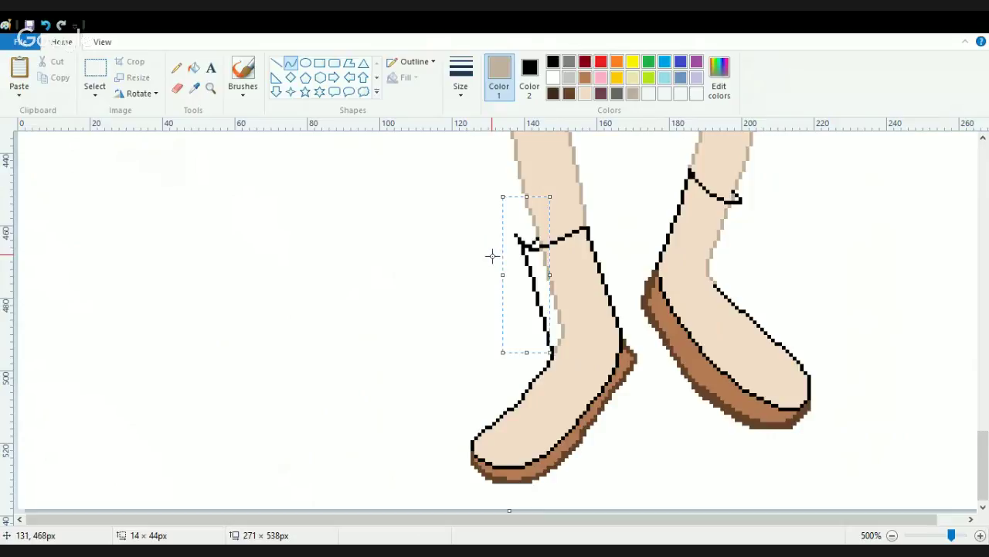
pyautogui.hotkey('ctrl', 'z')
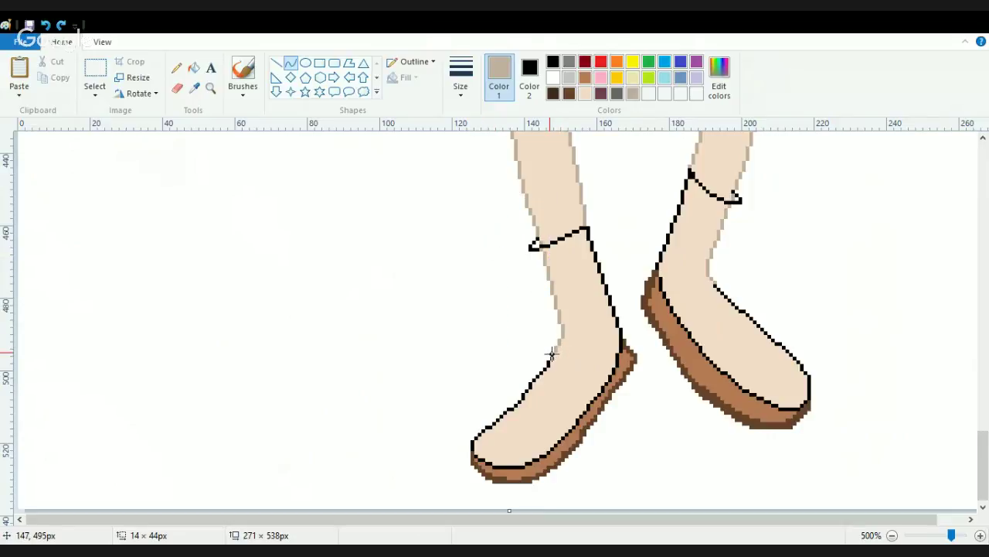
pyautogui.moveTo(552, 354); pyautogui.dragTo(532, 246)
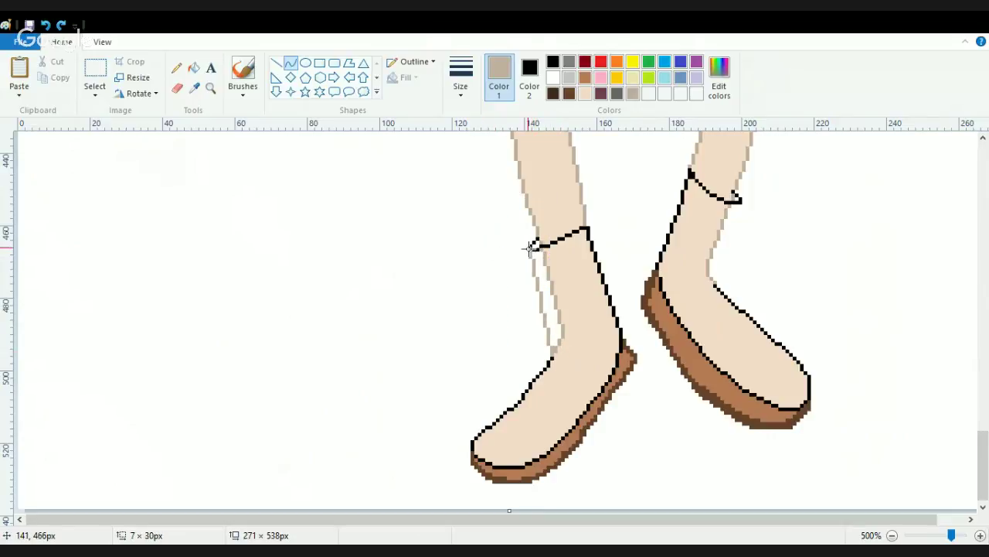
pyautogui.click(552, 65)
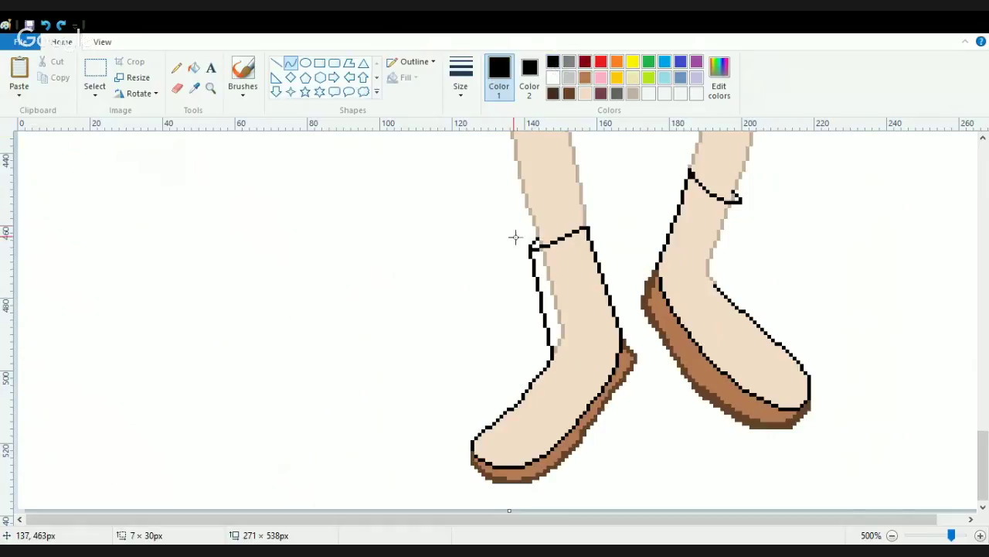
pyautogui.moveTo(516, 237); pyautogui.dragTo(508, 217)
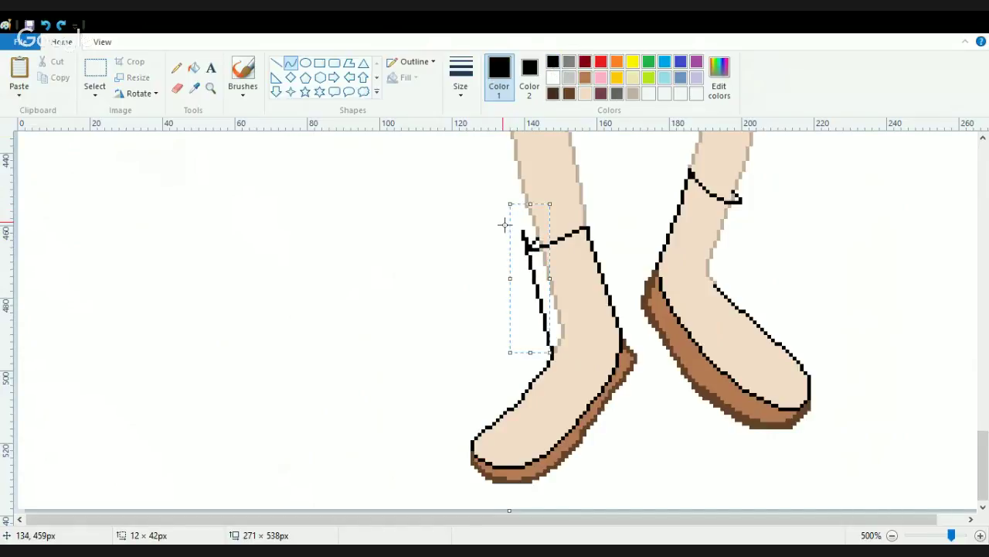
pyautogui.hotkey('ctrl', 'z')
pyautogui.moveTo(552, 356); pyautogui.dragTo(515, 151)
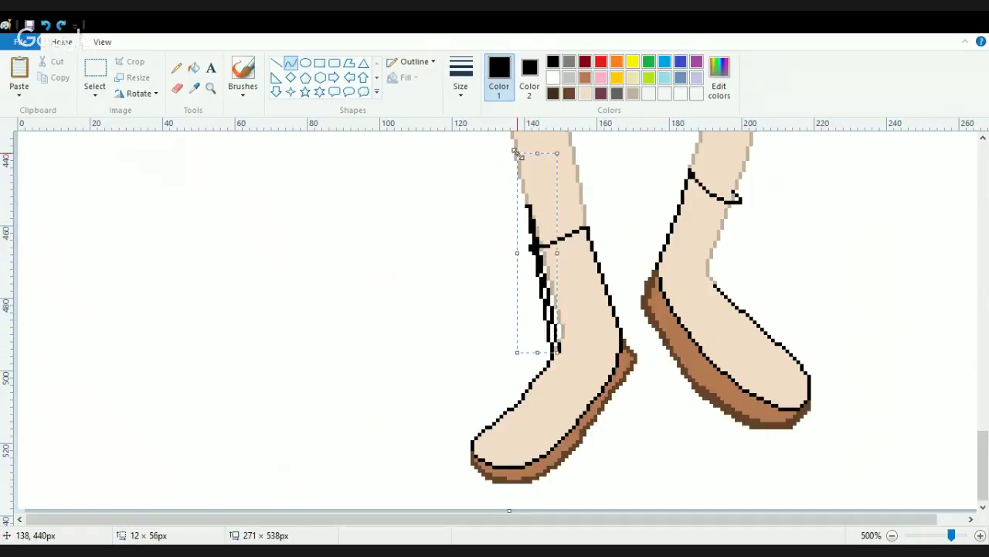
pyautogui.hotkey('ctrl', 'z')
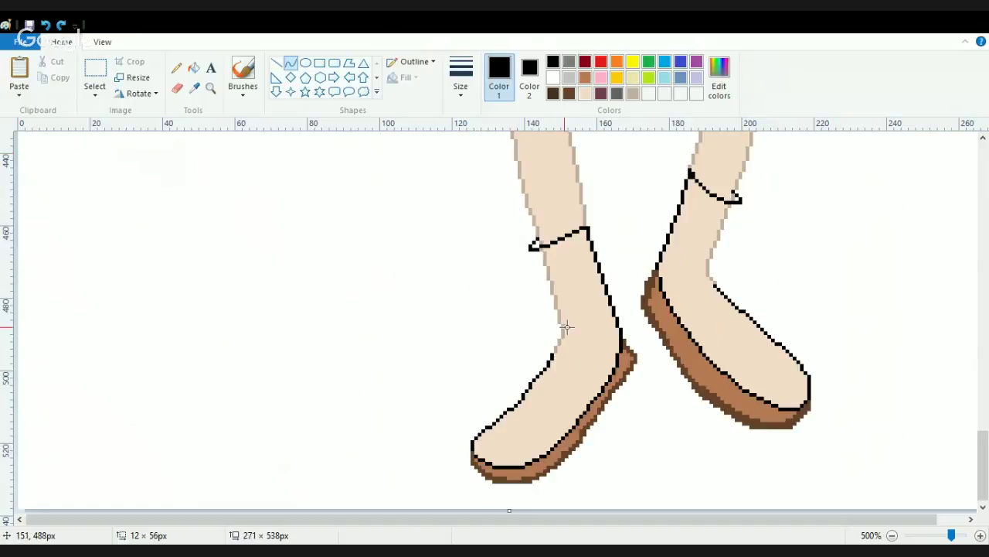
pyautogui.moveTo(551, 357); pyautogui.dragTo(587, 203)
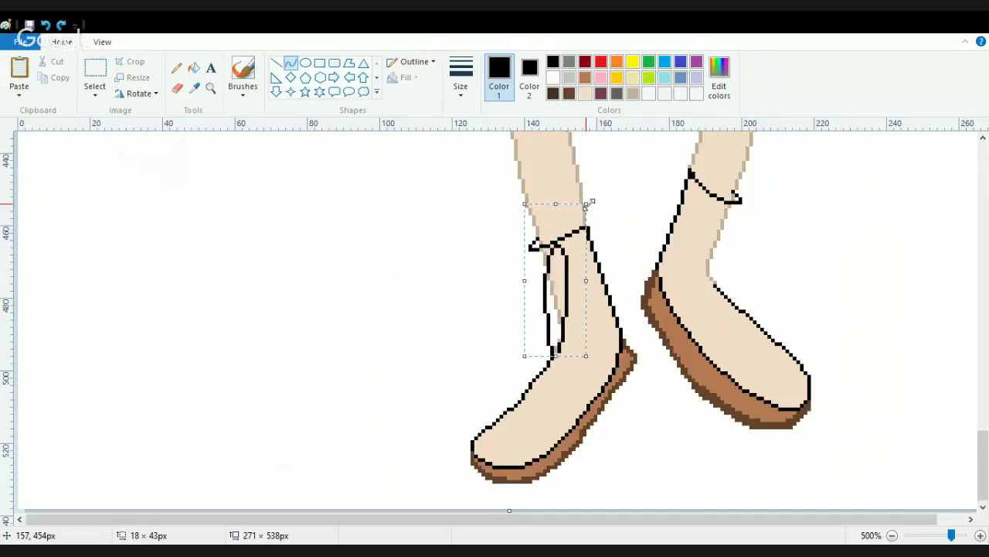
pyautogui.click(132, 94)
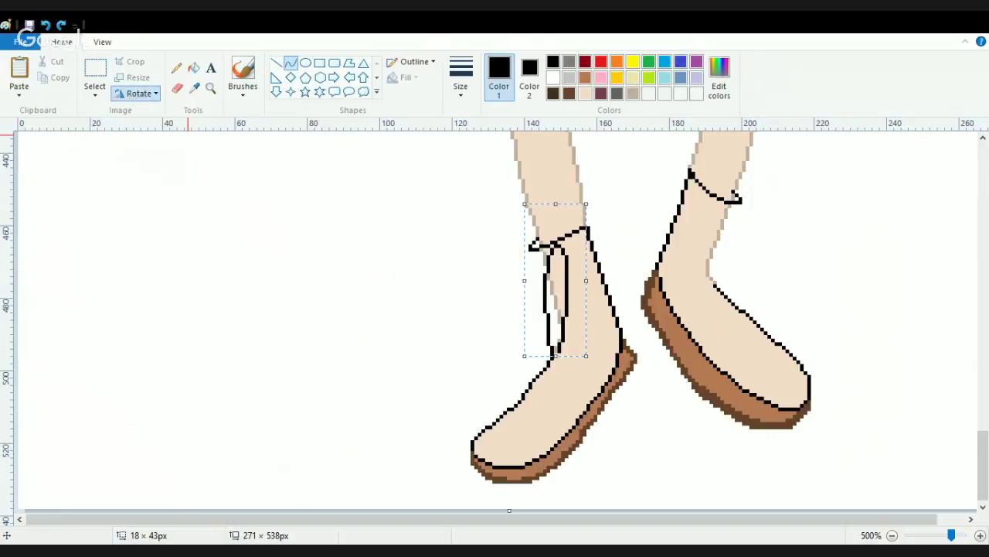
pyautogui.click(148, 171)
pyautogui.moveTo(555, 307); pyautogui.dragTo(562, 258)
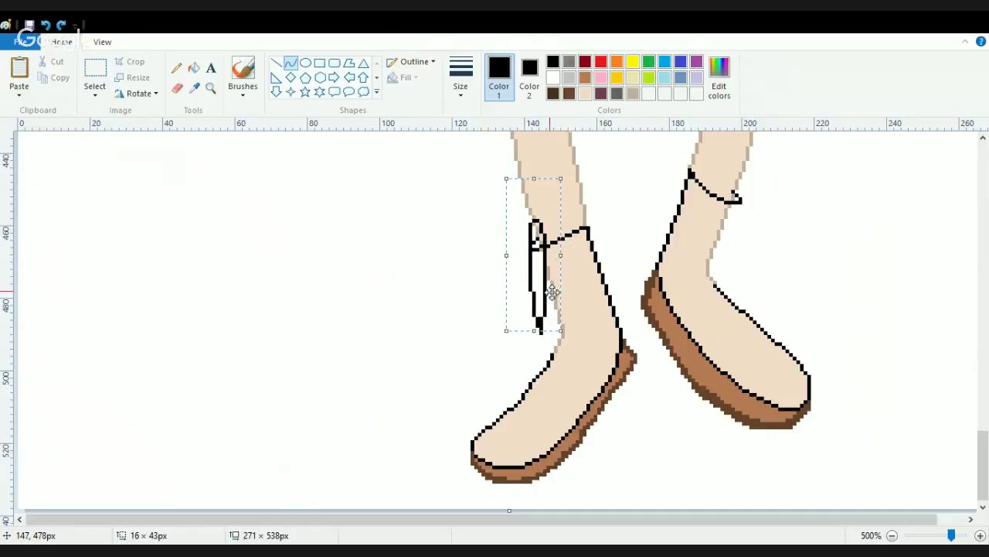
pyautogui.moveTo(533, 330)
pyautogui.mouseDown()
pyautogui.moveTo(565, 367)
pyautogui.moveTo(554, 318)
pyautogui.mouseUp()
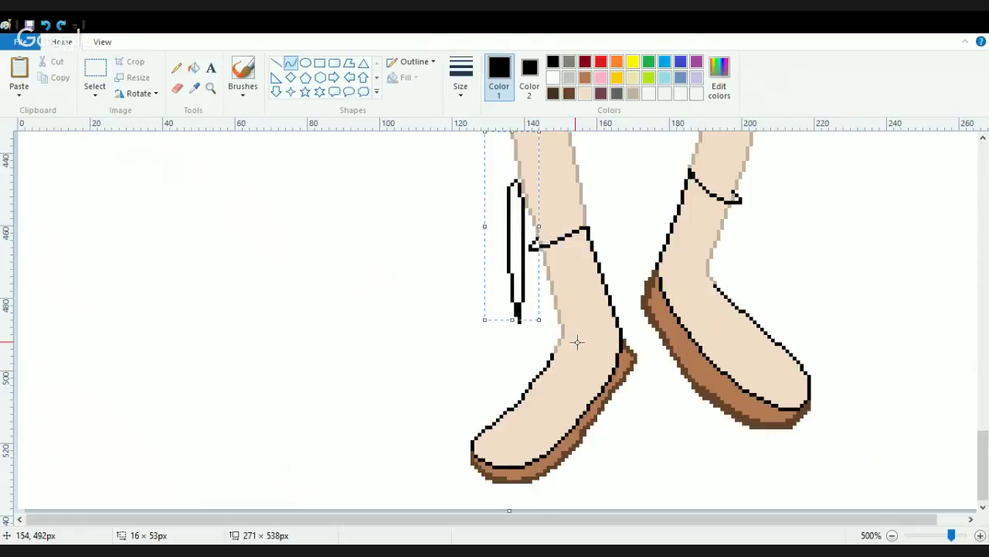
pyautogui.press('Delete')
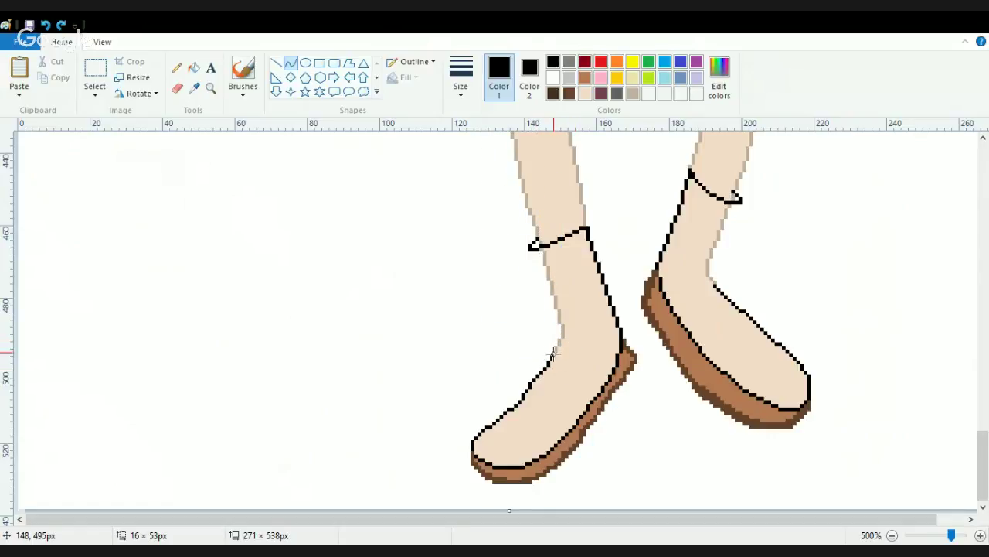
pyautogui.moveTo(553, 353)
pyautogui.mouseDown()
pyautogui.moveTo(561, 340)
pyautogui.moveTo(539, 247)
pyautogui.moveTo(510, 190)
pyautogui.moveTo(494, 223)
pyautogui.mouseUp()
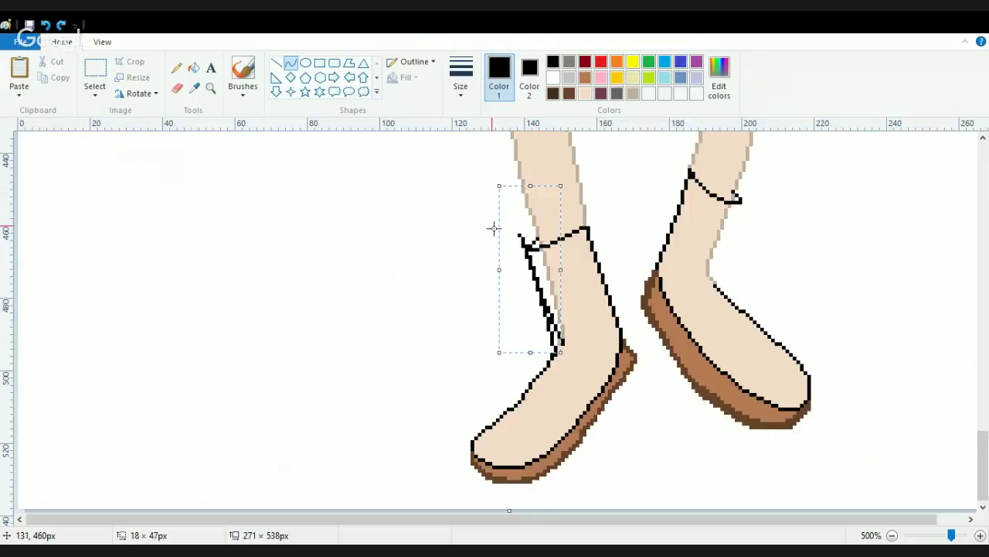
pyautogui.press('Delete')
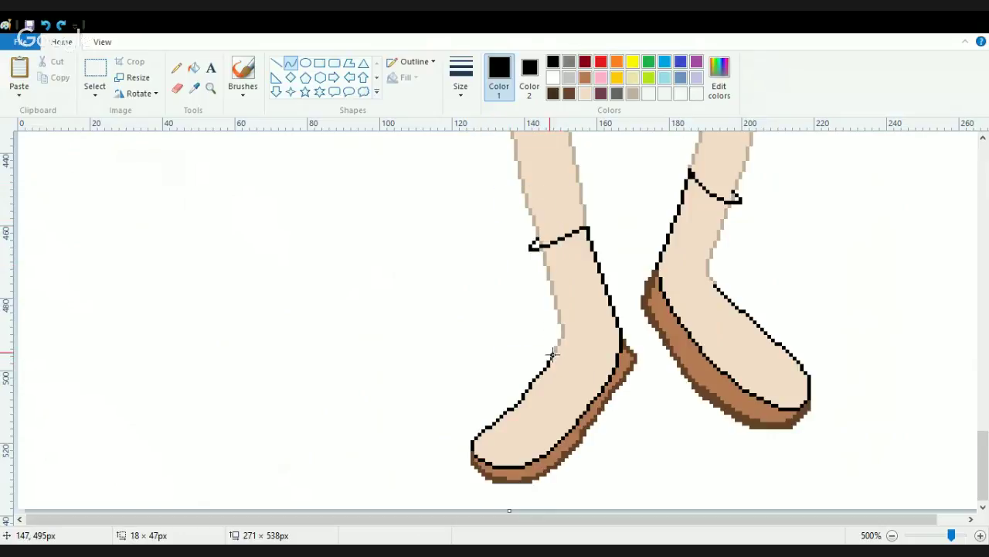
# - Draw a narrow black curved flap about 15 × 47 px along the left boot's front and whiten the stray outline pixels inside it
pyautogui.moveTo(552, 354)
pyautogui.mouseDown()
pyautogui.moveTo(558, 343)
pyautogui.moveTo(537, 232)
pyautogui.moveTo(512, 186)
pyautogui.moveTo(497, 234)
pyautogui.moveTo(551, 192)
pyautogui.mouseUp()
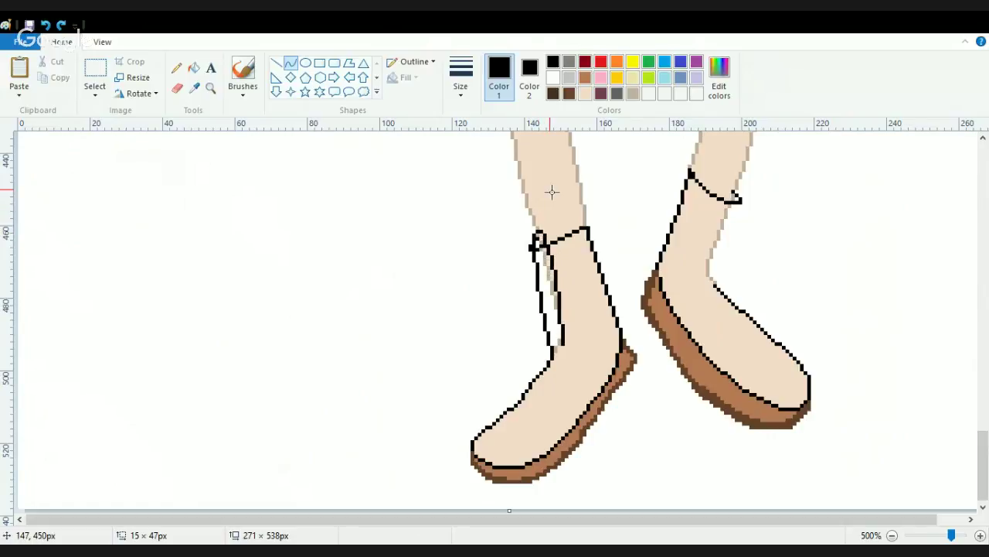
pyautogui.moveTo(551, 193); pyautogui.dragTo(545, 191)
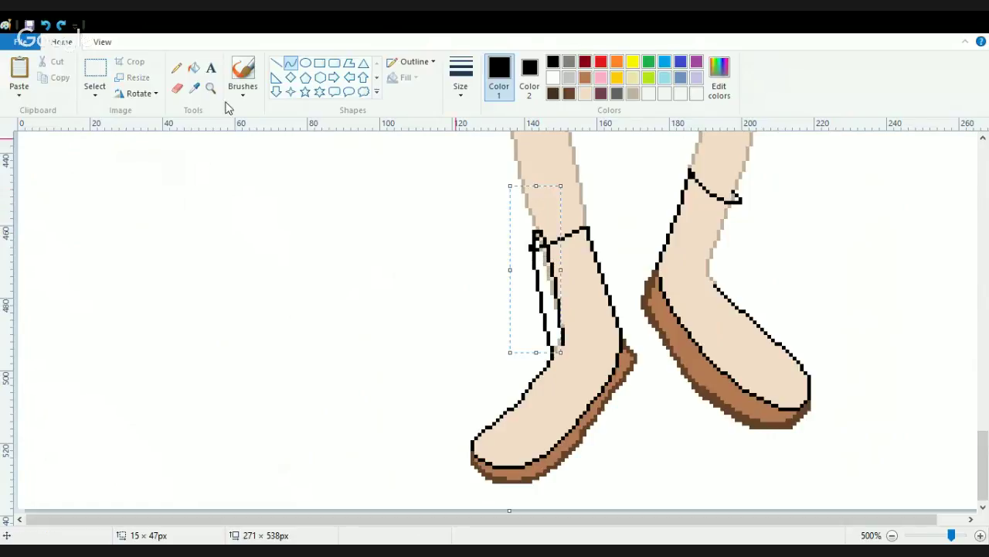
pyautogui.click(176, 70)
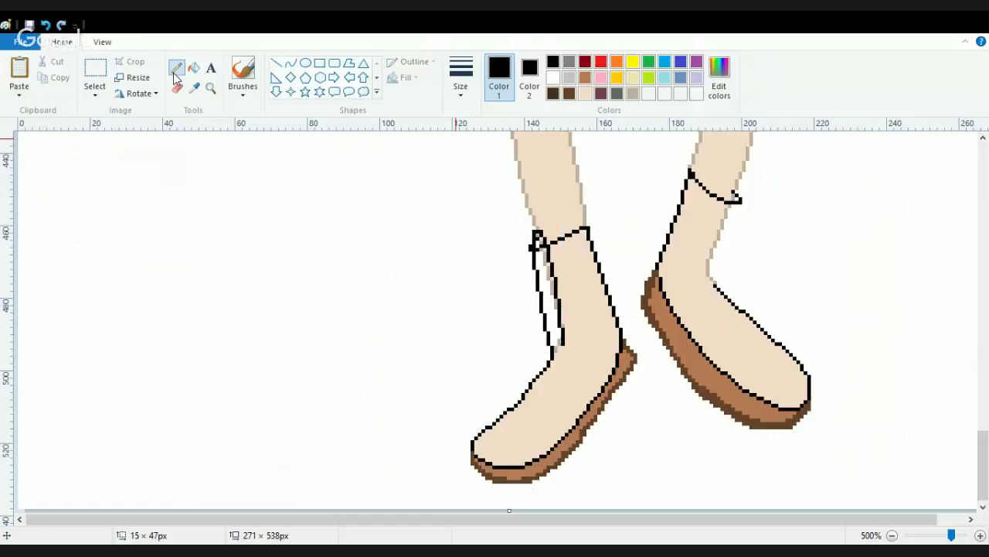
pyautogui.click(552, 78)
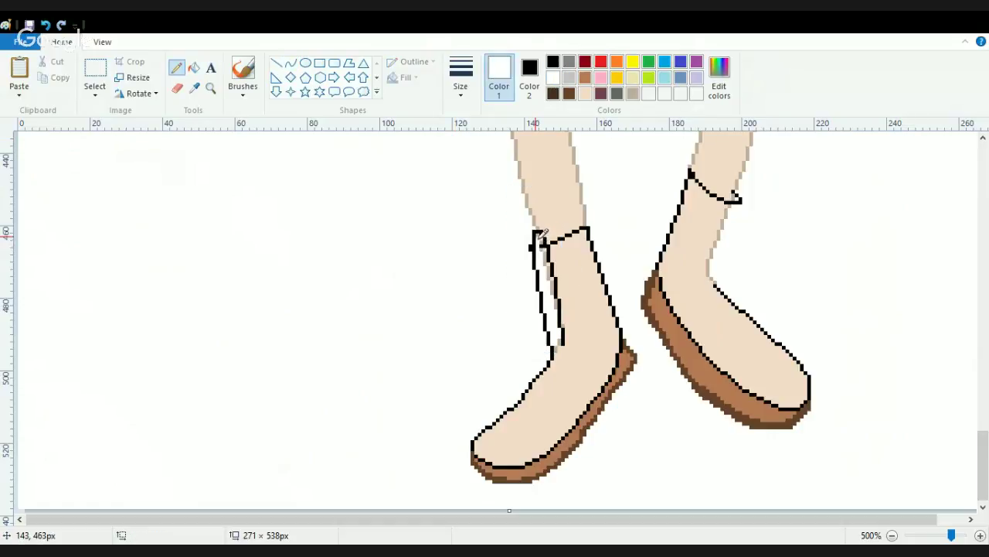
pyautogui.moveTo(539, 232); pyautogui.dragTo(558, 288)
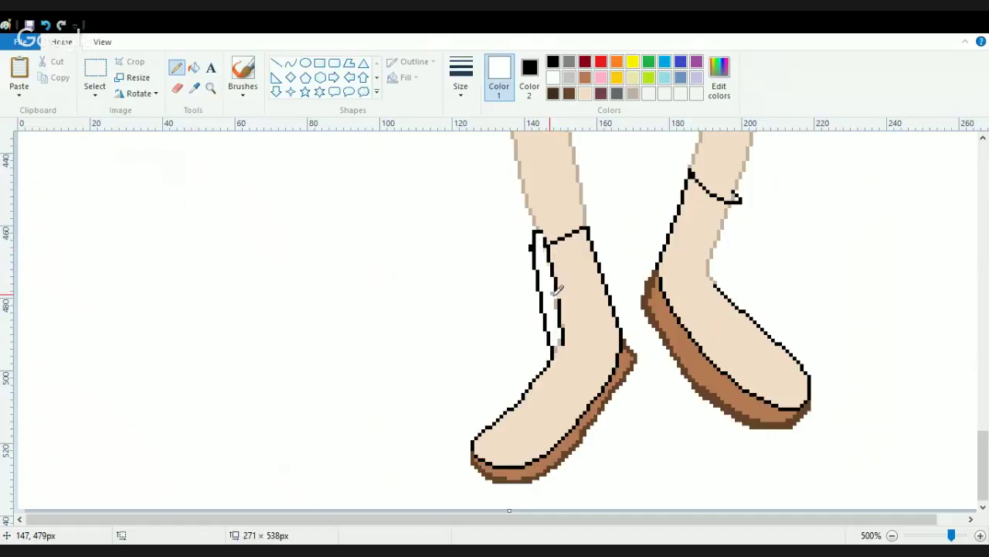
pyautogui.hotkey('ctrl', 'z')
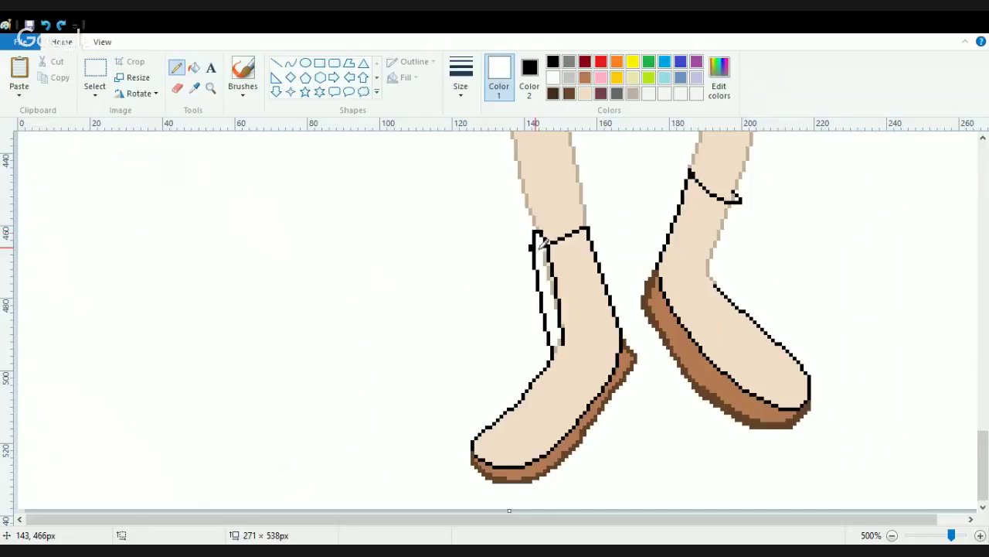
pyautogui.moveTo(554, 258); pyautogui.dragTo(561, 285)
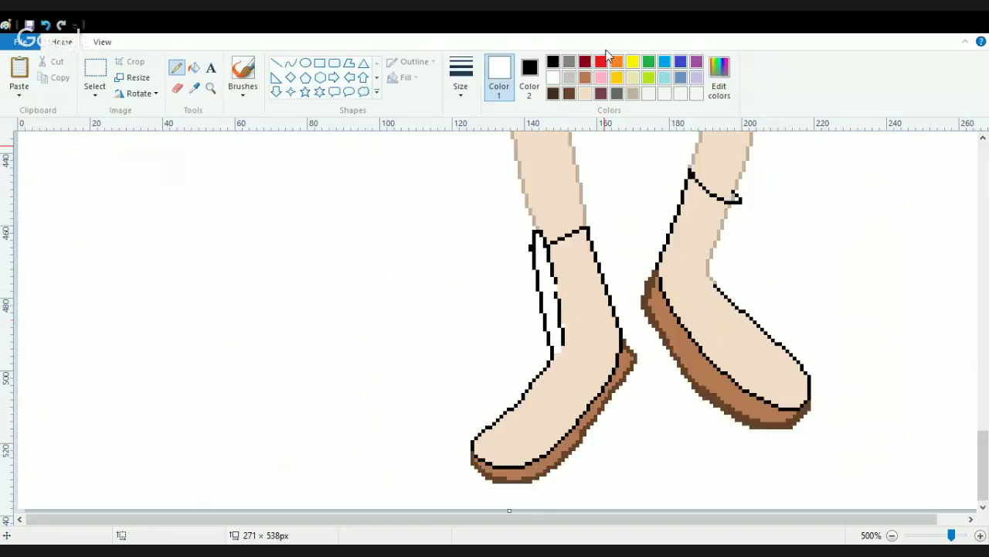
# - Fill the left boot and its front flap with a near-black colour
pyautogui.click(554, 62)
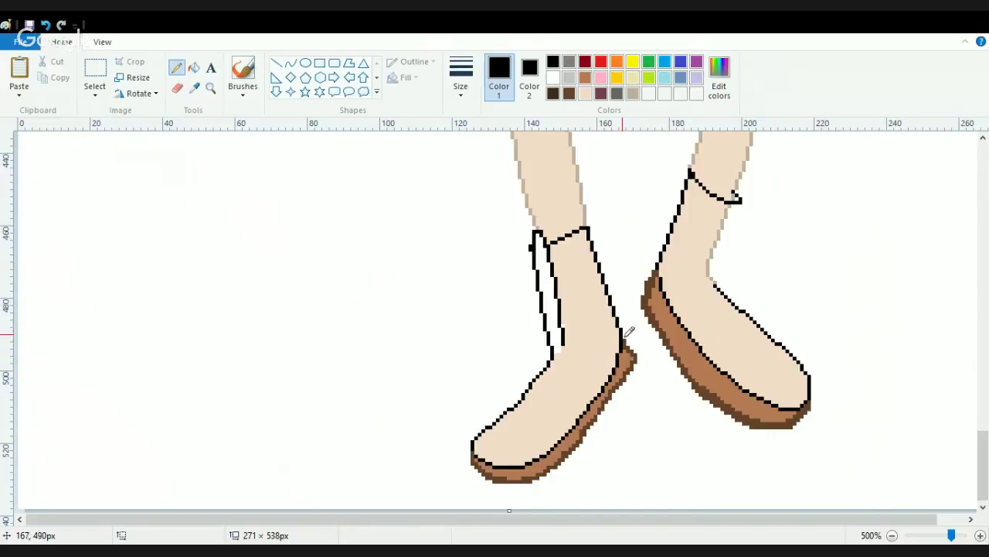
pyautogui.click(194, 69)
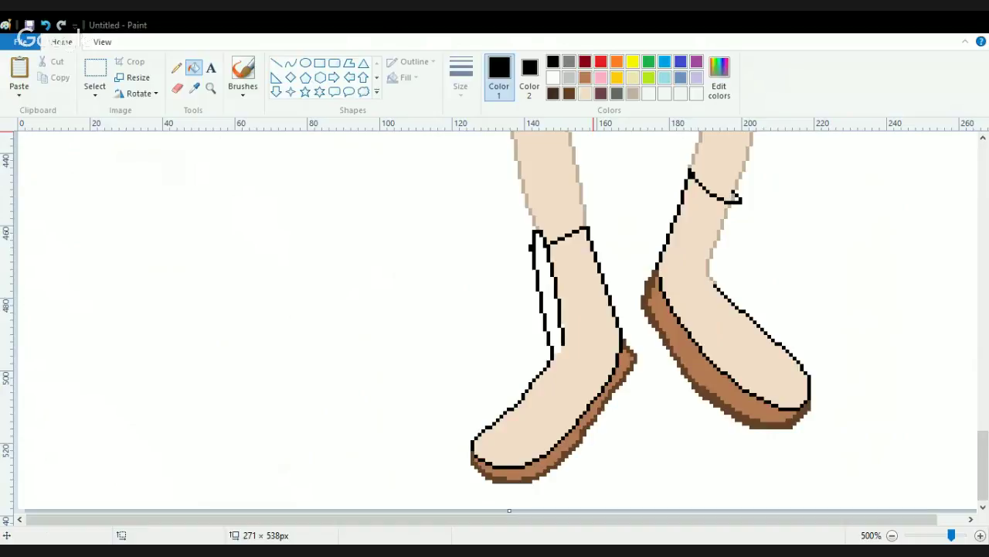
pyautogui.click(559, 389)
pyautogui.click(561, 338)
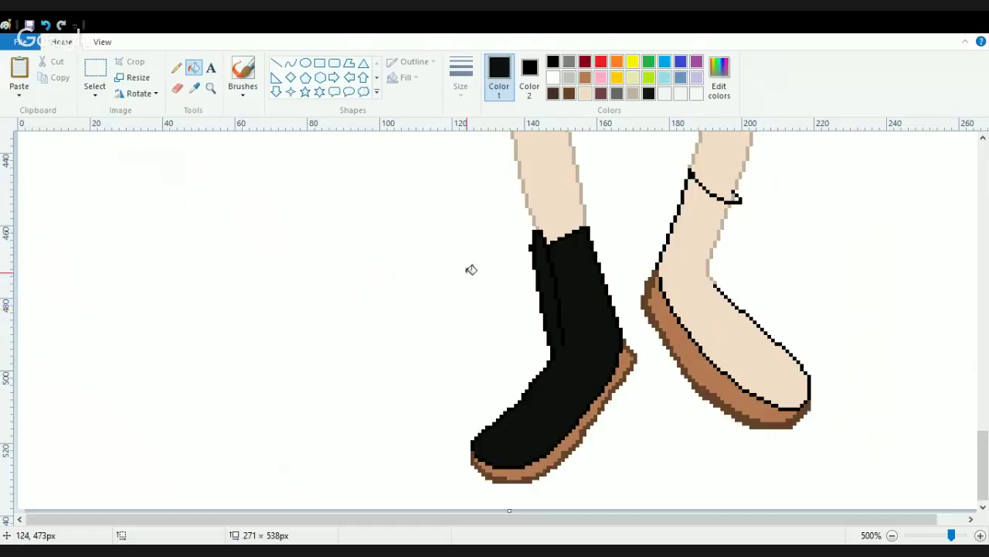
# - Draw short crossing black lines as laces up the front of the left boot
pyautogui.click(277, 63)
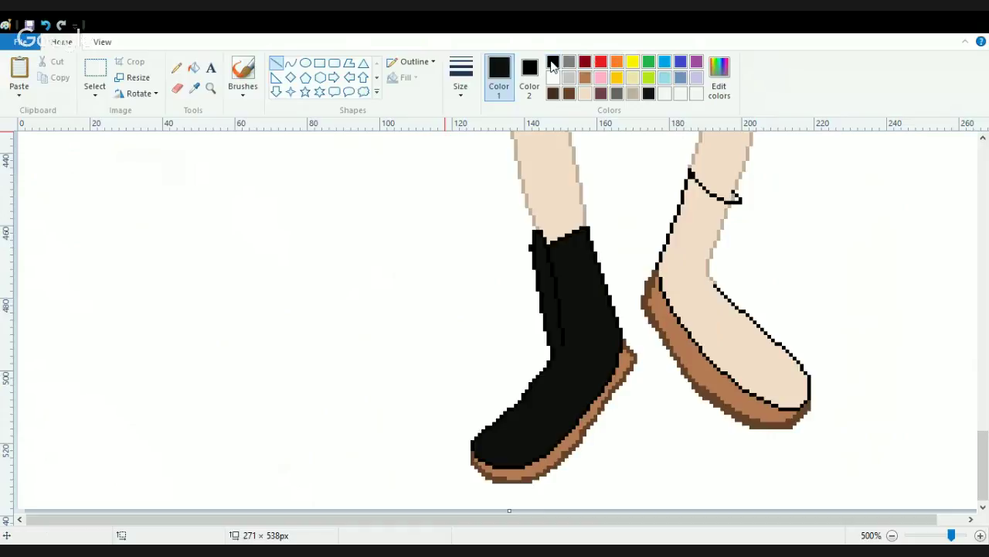
pyautogui.moveTo(552, 353); pyautogui.dragTo(575, 321)
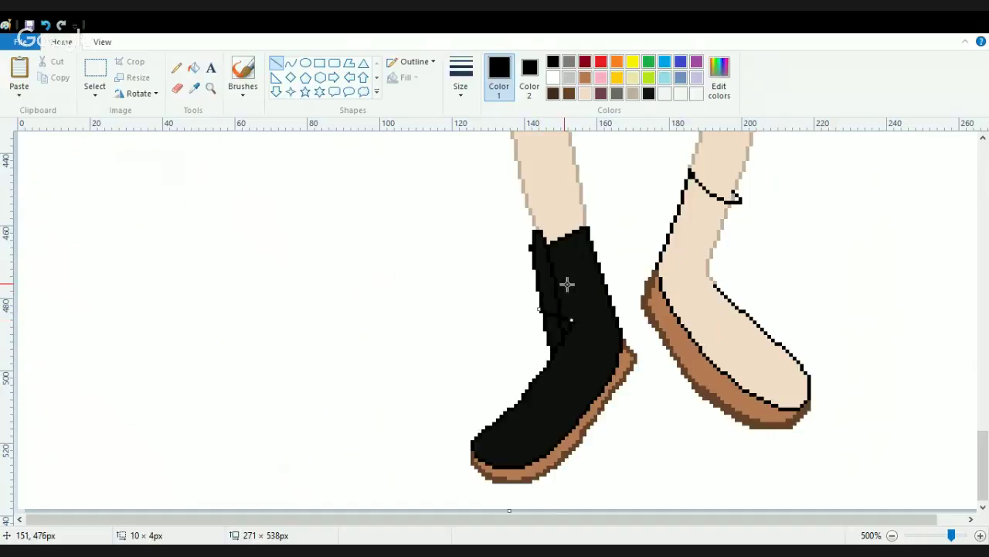
pyautogui.click(566, 285)
pyautogui.moveTo(567, 284)
pyautogui.mouseDown()
pyautogui.moveTo(545, 308)
pyautogui.moveTo(535, 273)
pyautogui.moveTo(567, 284)
pyautogui.mouseUp()
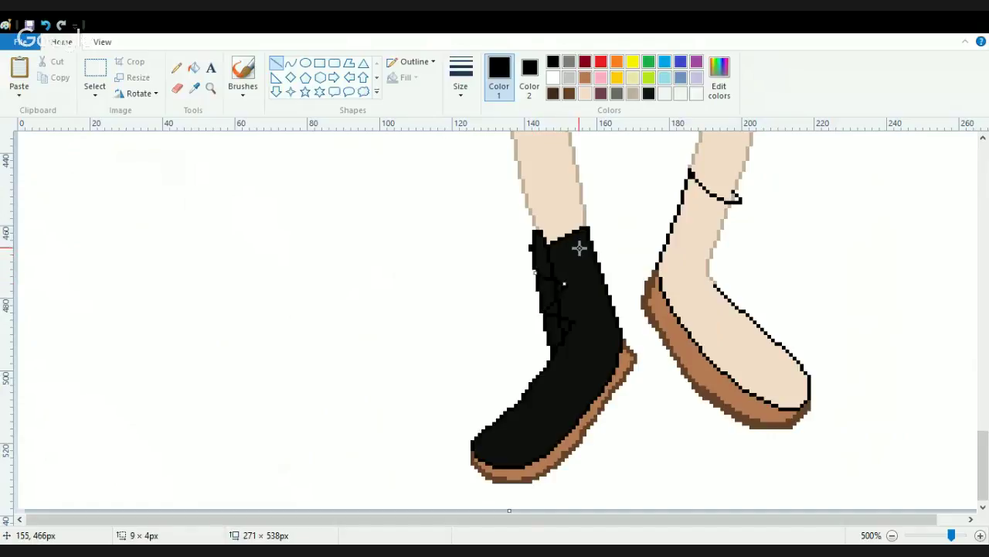
pyautogui.click(563, 250)
pyautogui.moveTo(563, 250); pyautogui.dragTo(537, 277)
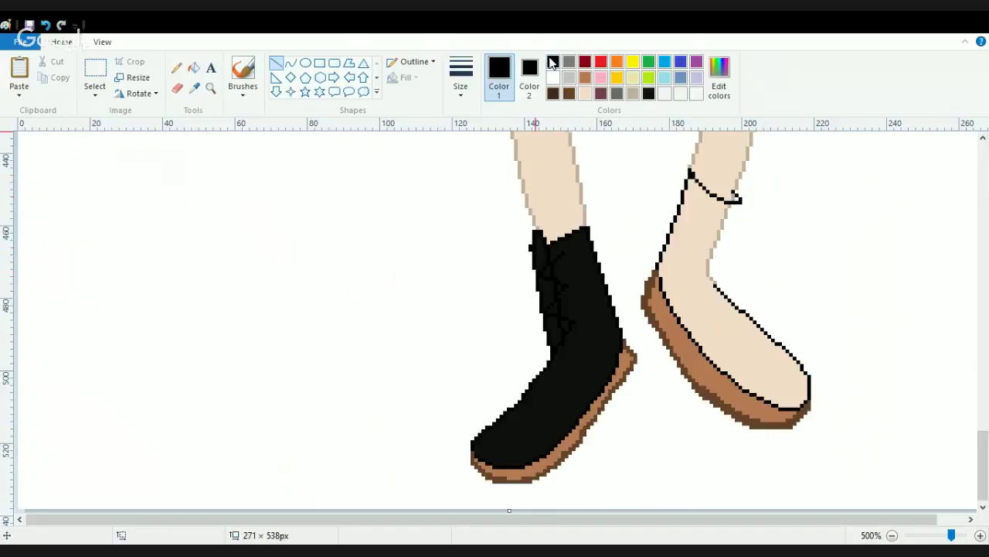
# - Draw a narrow black curved flap about 15 × 41 px along the right boot's front and whiten the stray outline pixels inside it
pyautogui.click(290, 62)
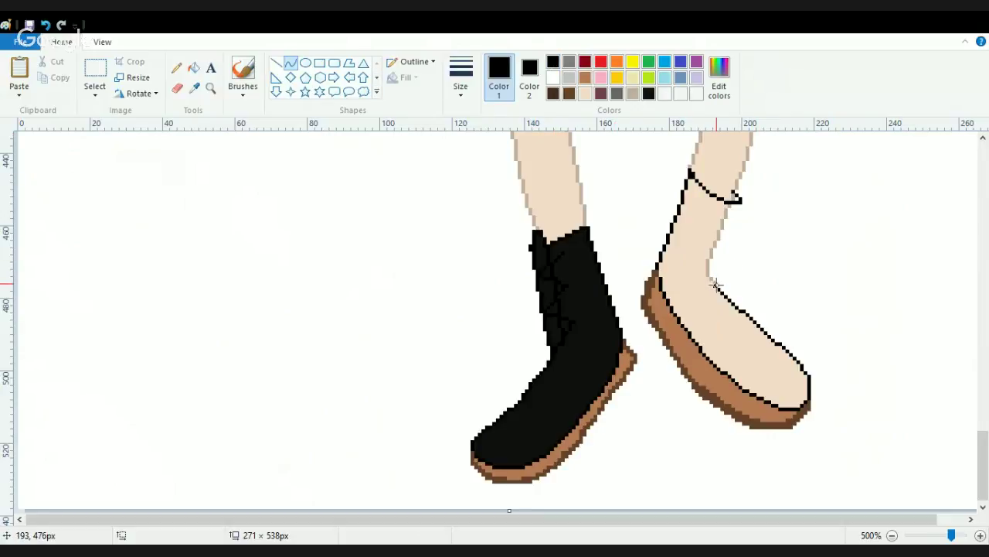
pyautogui.moveTo(715, 285); pyautogui.dragTo(758, 139)
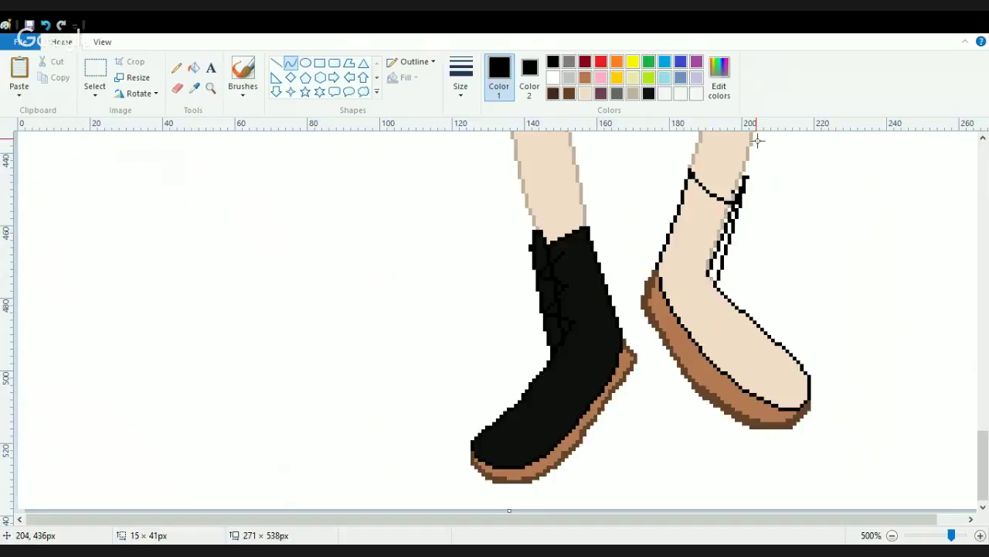
pyautogui.moveTo(765, 206); pyautogui.dragTo(717, 156)
pyautogui.moveTo(734, 199); pyautogui.dragTo(710, 213)
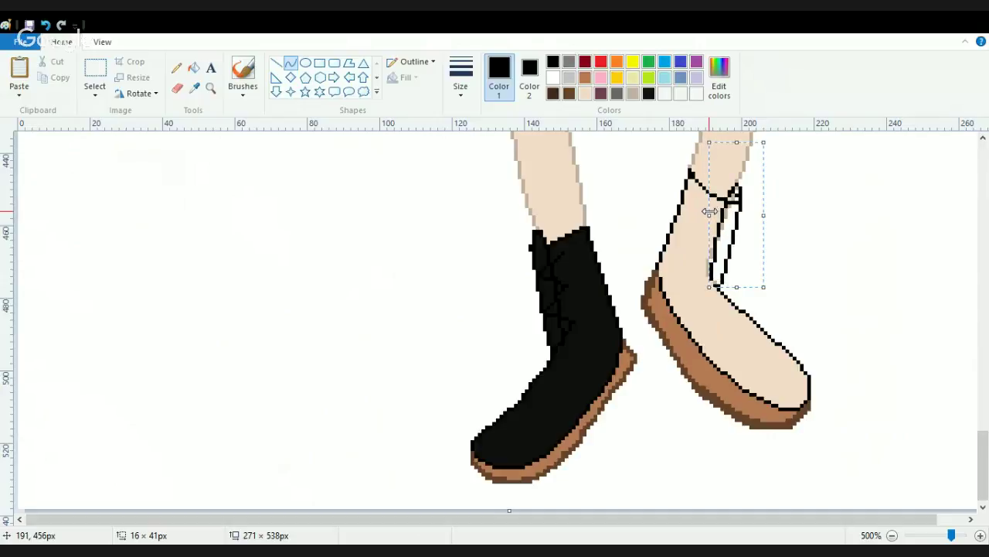
pyautogui.click(176, 68)
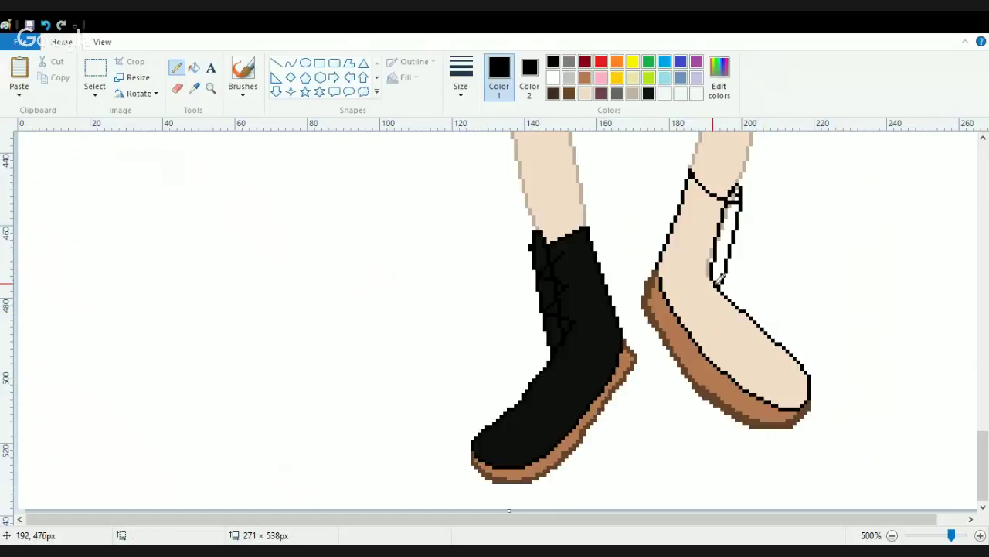
pyautogui.click(553, 78)
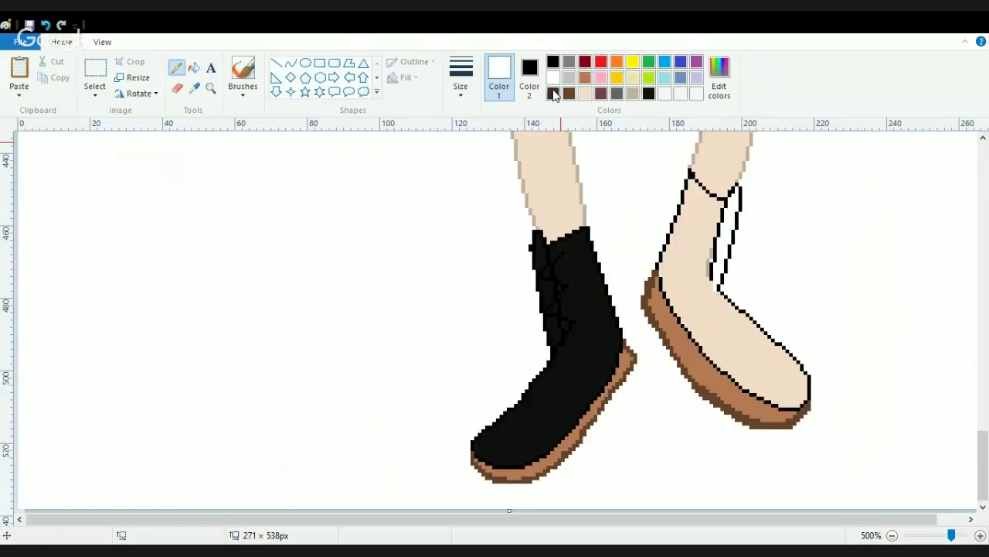
# - Replace the skin fill of the right boot with white, then fill the boot and its front flap with near-black
pyautogui.click(193, 69)
pyautogui.click(700, 257)
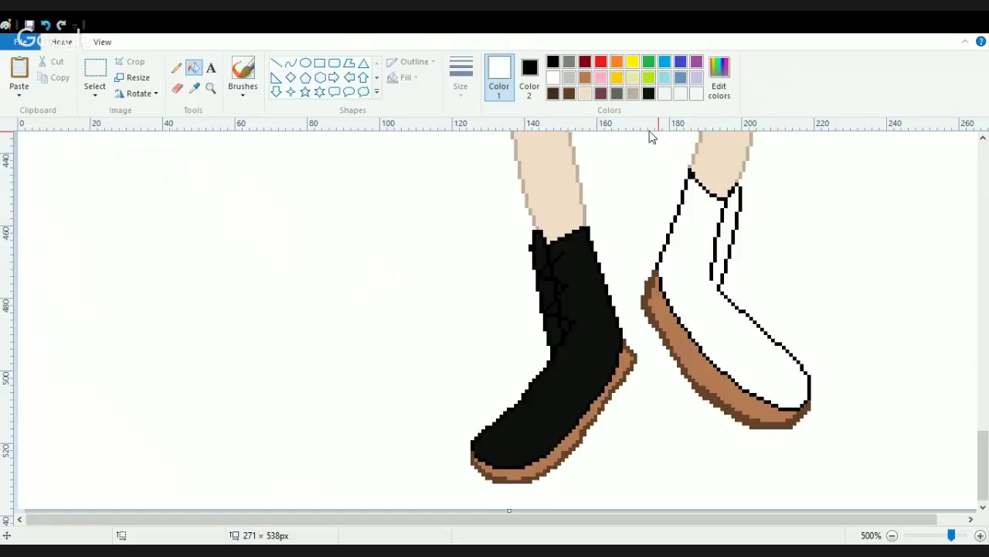
pyautogui.click(648, 95)
pyautogui.click(717, 337)
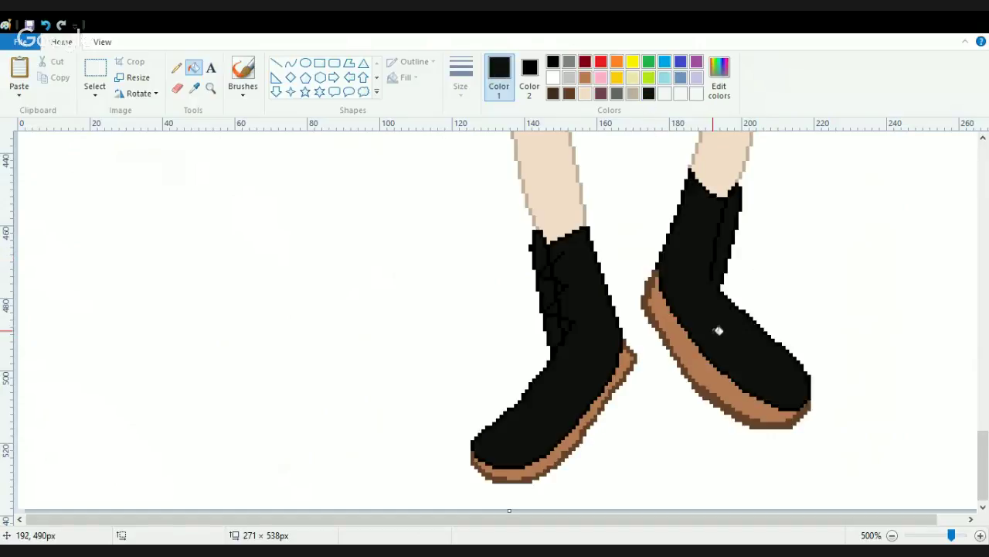
# - Draw short crossing black lines as laces up the front of the right boot
pyautogui.click(276, 62)
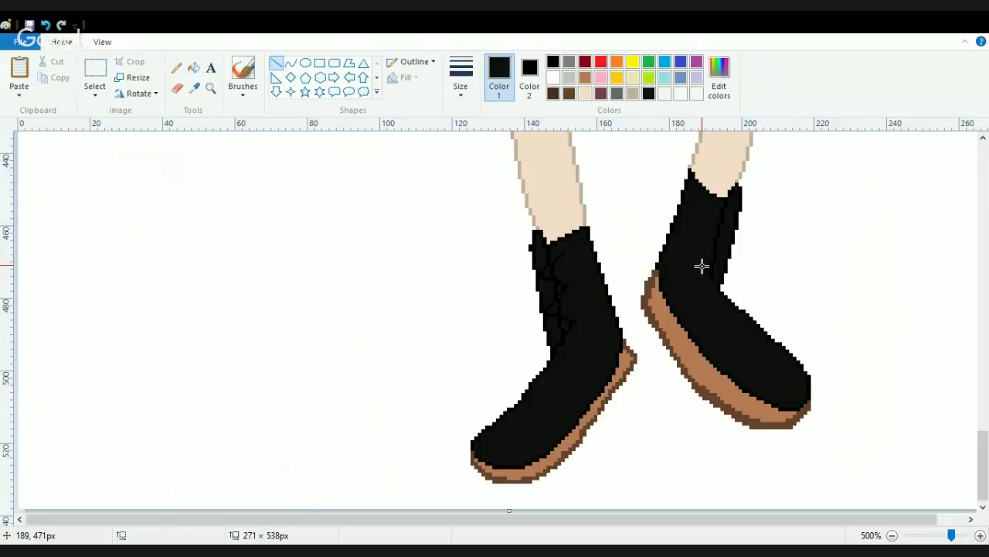
pyautogui.moveTo(703, 265); pyautogui.dragTo(722, 288)
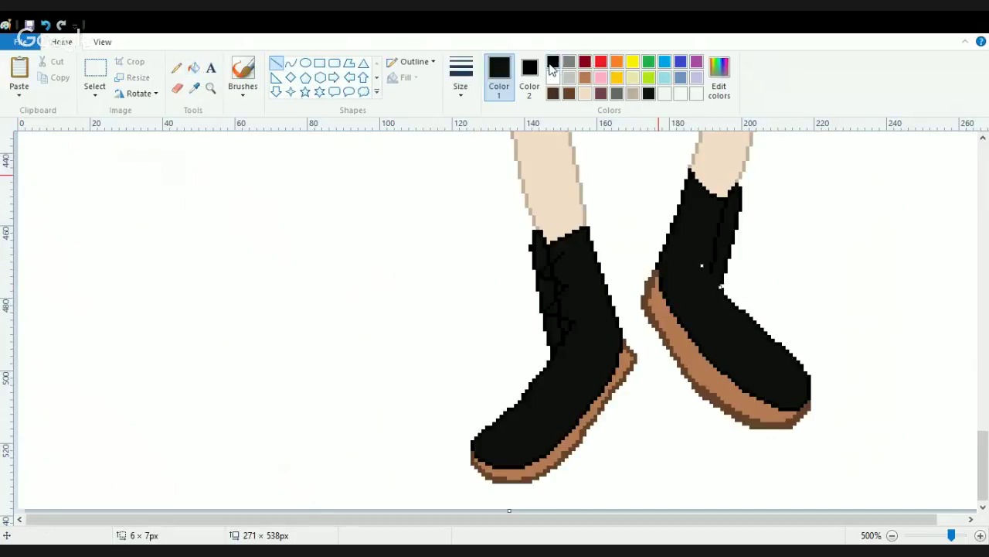
pyautogui.click(786, 264)
pyautogui.moveTo(703, 267); pyautogui.dragTo(708, 265)
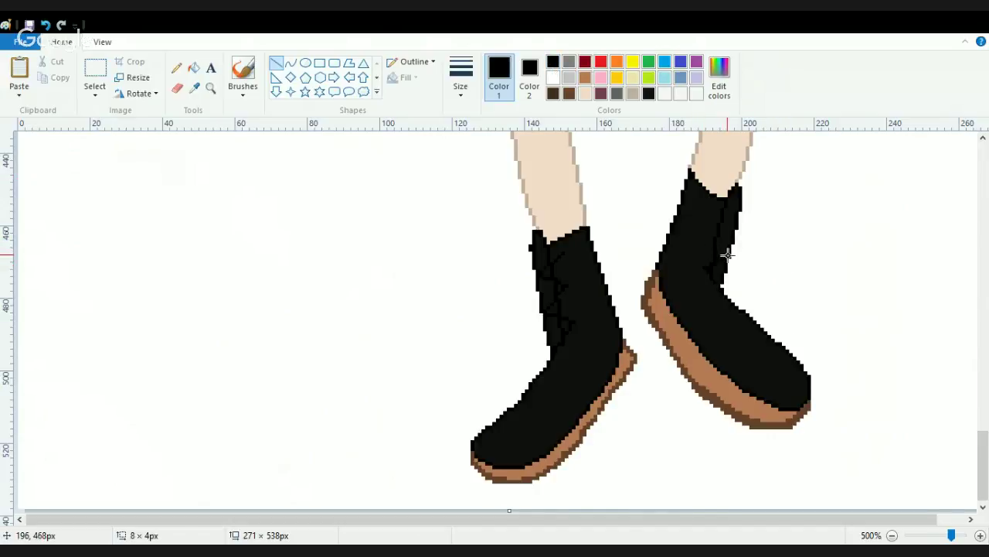
pyautogui.moveTo(705, 229); pyautogui.dragTo(728, 255)
pyautogui.click(712, 230)
pyautogui.moveTo(706, 230); pyautogui.dragTo(736, 224)
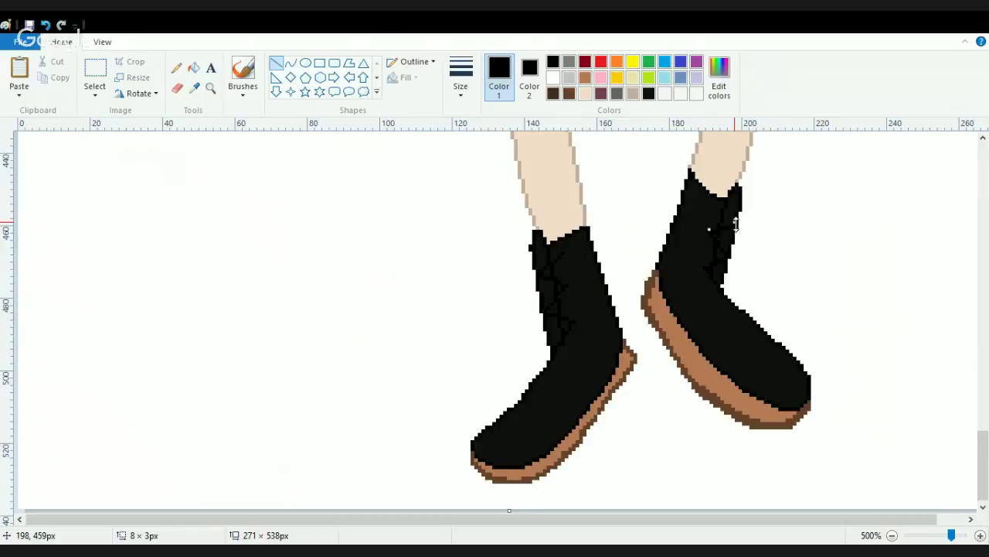
pyautogui.click(693, 195)
pyautogui.moveTo(716, 208)
pyautogui.mouseDown()
pyautogui.moveTo(746, 224)
pyautogui.moveTo(726, 217)
pyautogui.moveTo(732, 224)
pyautogui.mouseUp()
# - Recolour both outlines of the left lower leg from tan to near-black using the eraser's colour replacement
pyautogui.moveTo(982, 487); pyautogui.dragTo(985, 455)
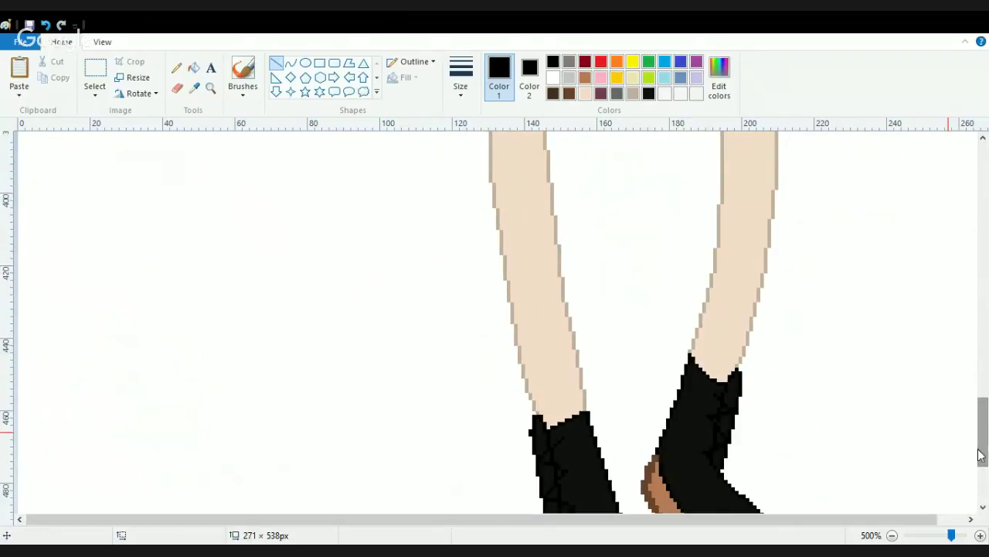
pyautogui.click(180, 90)
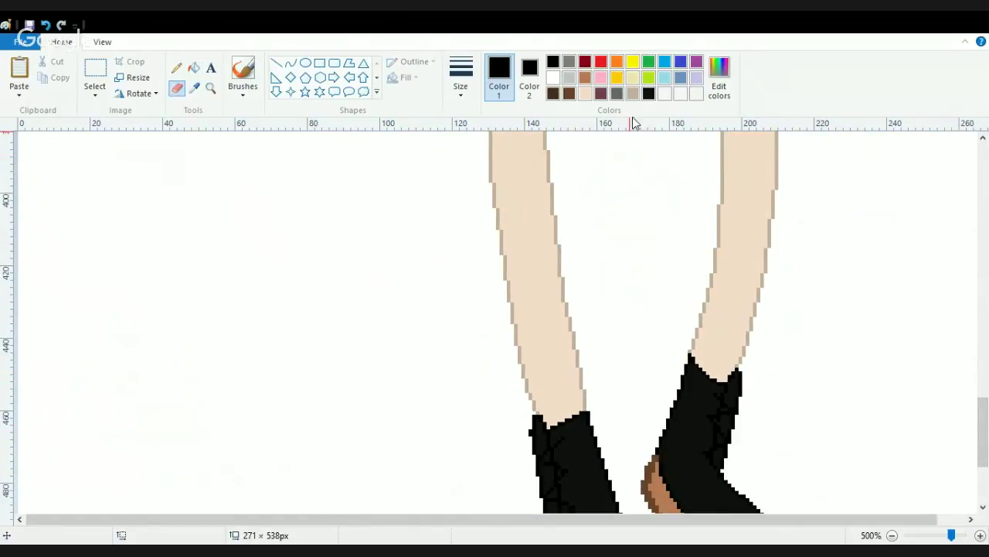
pyautogui.click(633, 93)
pyautogui.moveTo(528, 389)
pyautogui.mouseDown()
pyautogui.moveTo(533, 403)
pyautogui.moveTo(513, 336)
pyautogui.mouseUp()
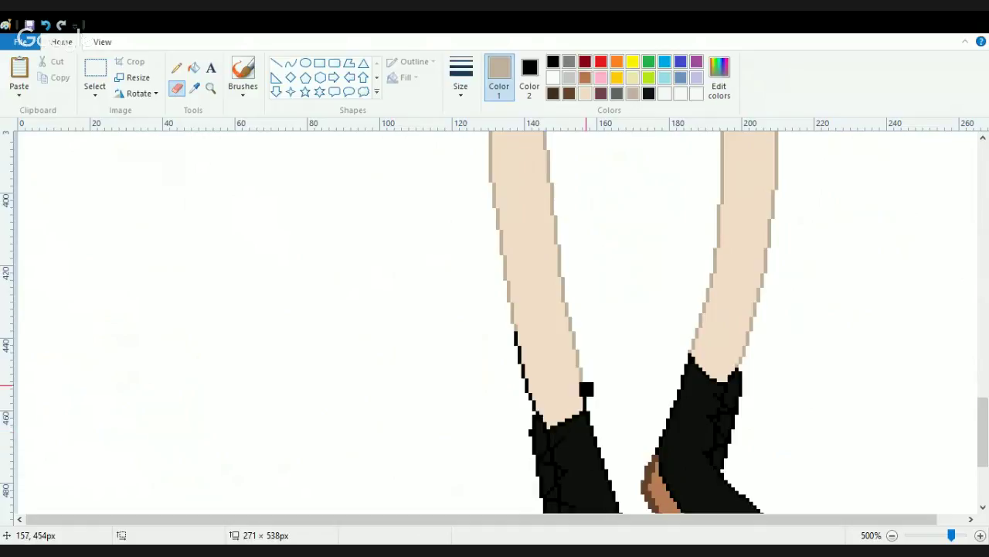
pyautogui.hotkey('ctrl', 'z')
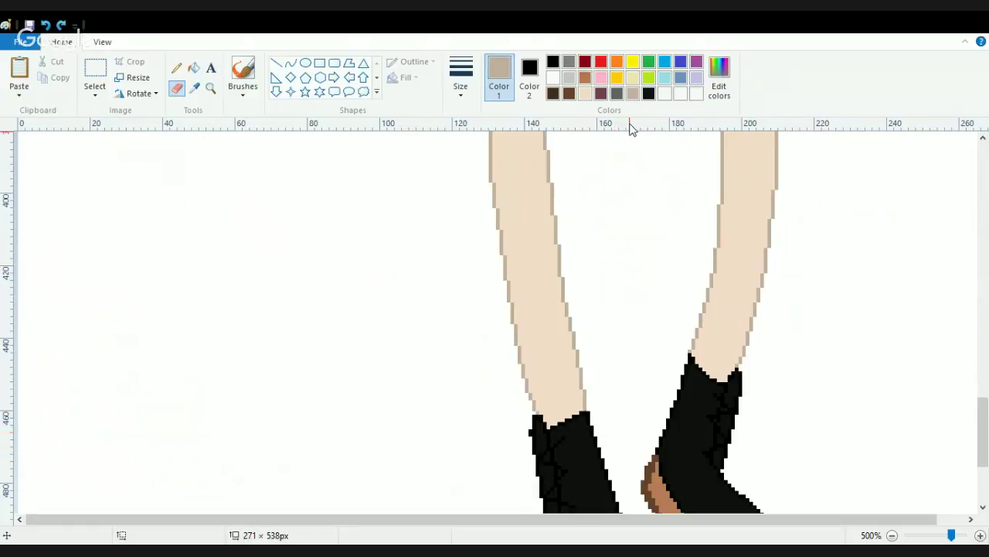
pyautogui.click(529, 74)
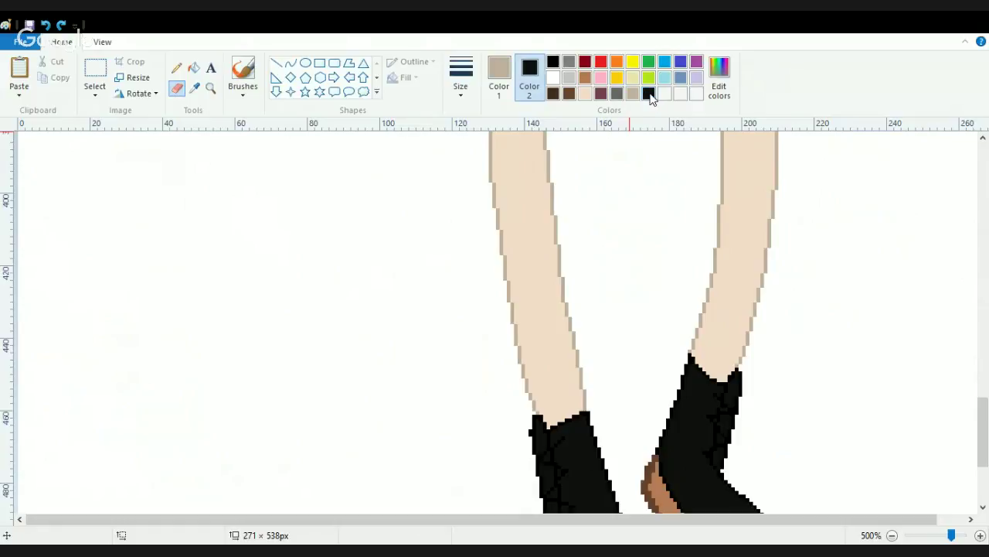
pyautogui.moveTo(584, 370)
pyautogui.mouseDown()
pyautogui.moveTo(561, 403)
pyautogui.moveTo(542, 408)
pyautogui.moveTo(532, 397)
pyautogui.moveTo(495, 226)
pyautogui.moveTo(495, 155)
pyautogui.mouseUp()
pyautogui.moveTo(580, 368); pyautogui.dragTo(550, 168)
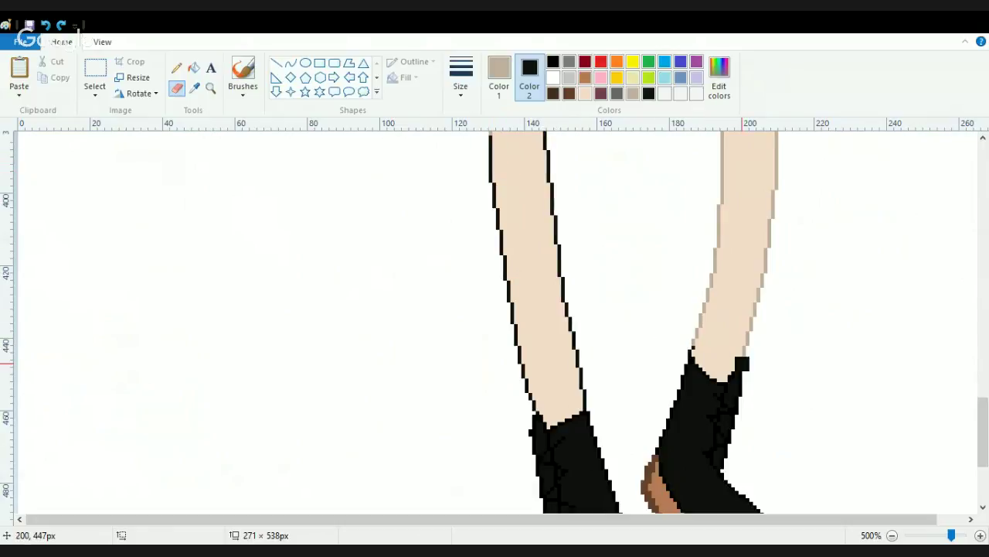
# - Recolour both outlines of the right lower leg from tan to near-black above the boot
pyautogui.moveTo(726, 260); pyautogui.dragTo(719, 181)
pyautogui.moveTo(709, 346); pyautogui.dragTo(713, 270)
pyautogui.moveTo(744, 349); pyautogui.dragTo(777, 143)
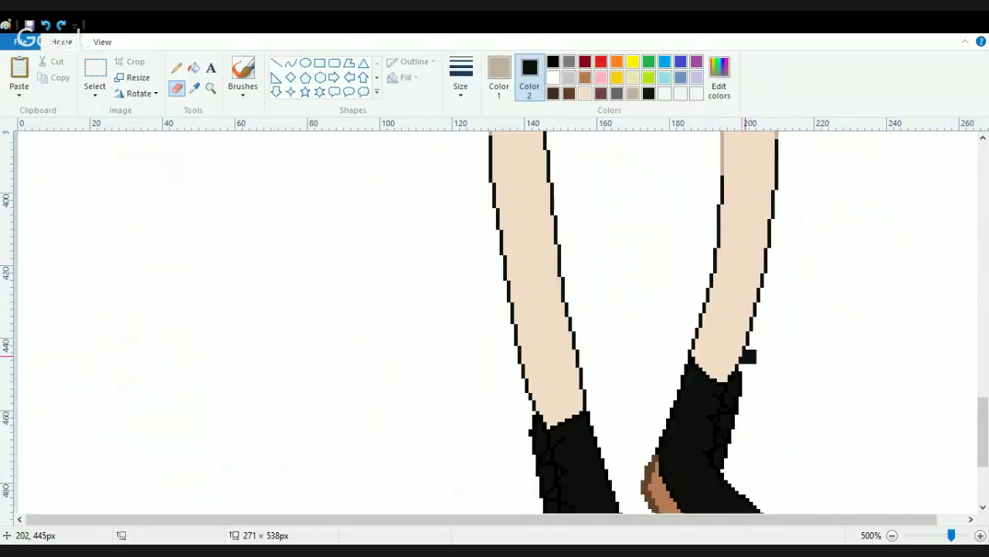
pyautogui.moveTo(730, 190); pyautogui.dragTo(718, 117)
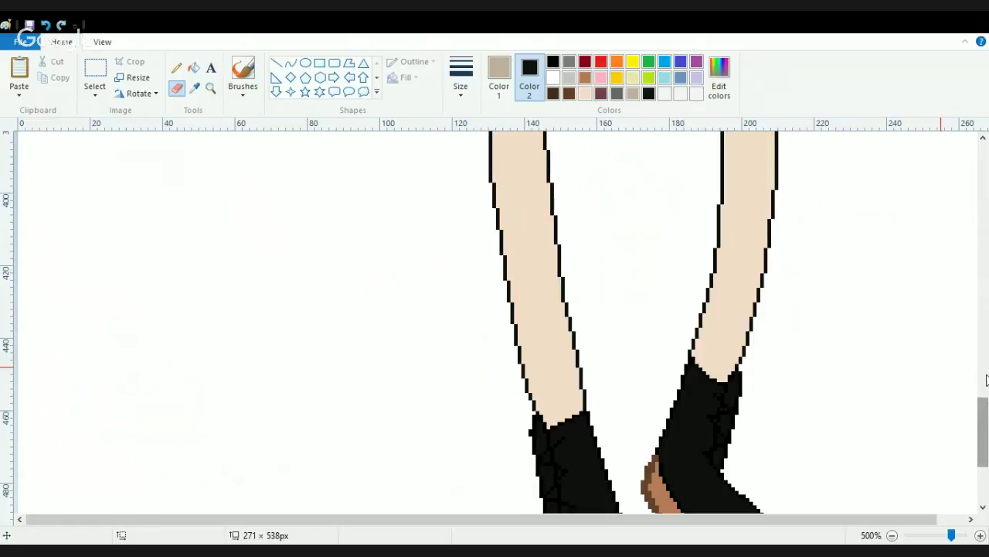
# - Recolour the tan outlines of both upper legs and the crotch line to near-black
pyautogui.moveTo(985, 418); pyautogui.dragTo(987, 363)
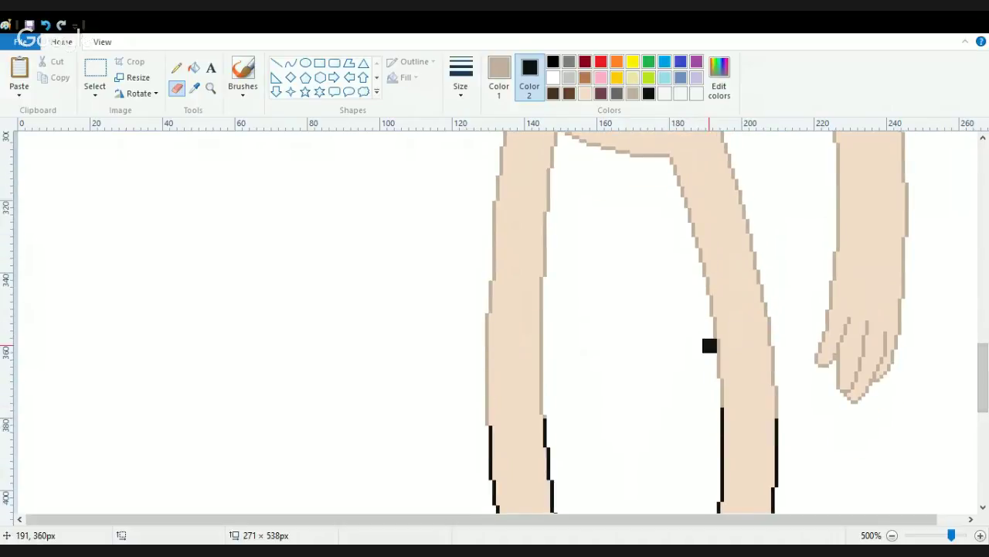
pyautogui.moveTo(708, 345)
pyautogui.mouseDown()
pyautogui.moveTo(720, 384)
pyautogui.moveTo(715, 317)
pyautogui.mouseUp()
pyautogui.moveTo(690, 219)
pyautogui.mouseDown()
pyautogui.moveTo(637, 149)
pyautogui.moveTo(565, 134)
pyautogui.moveTo(554, 146)
pyautogui.moveTo(543, 247)
pyautogui.moveTo(546, 419)
pyautogui.mouseUp()
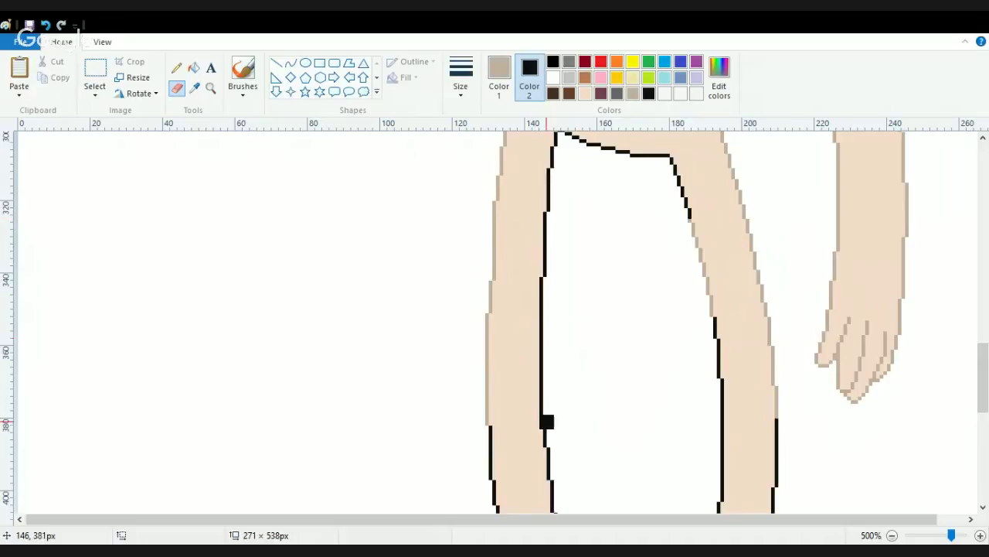
pyautogui.moveTo(482, 420); pyautogui.dragTo(489, 368)
pyautogui.moveTo(496, 324)
pyautogui.mouseDown()
pyautogui.moveTo(488, 248)
pyautogui.moveTo(491, 356)
pyautogui.moveTo(504, 133)
pyautogui.mouseUp()
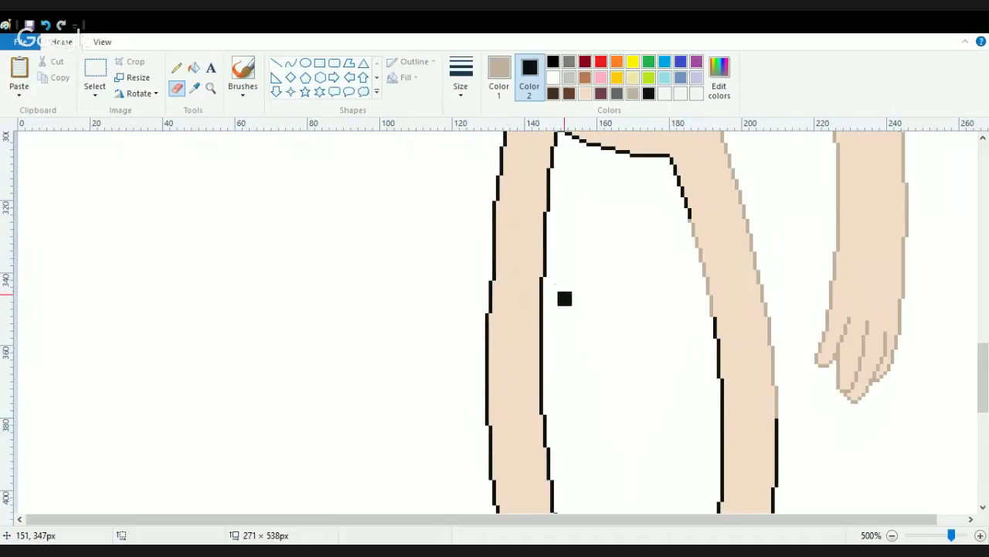
pyautogui.moveTo(689, 218)
pyautogui.mouseDown()
pyautogui.moveTo(716, 277)
pyautogui.moveTo(716, 345)
pyautogui.mouseUp()
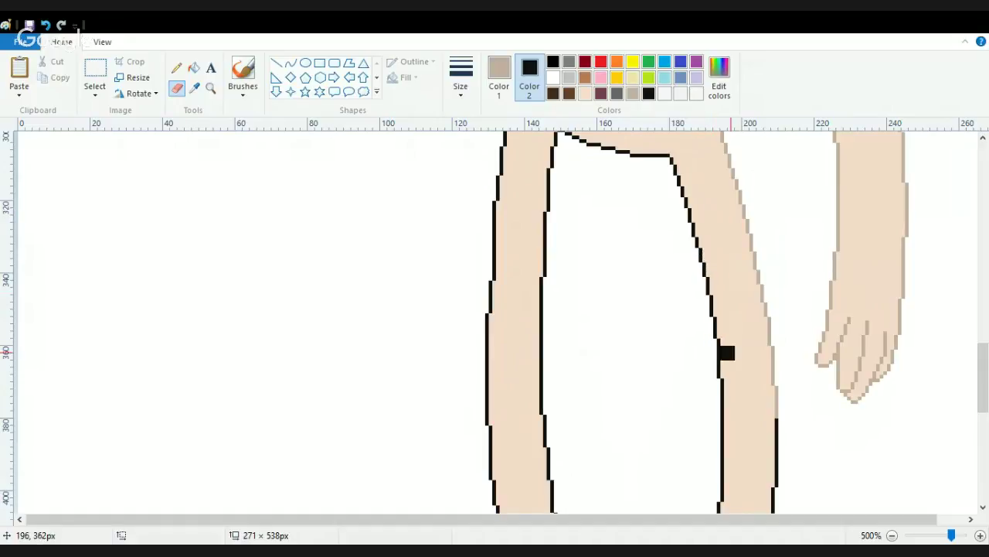
pyautogui.moveTo(771, 415)
pyautogui.mouseDown()
pyautogui.moveTo(775, 360)
pyautogui.moveTo(753, 232)
pyautogui.moveTo(720, 138)
pyautogui.moveTo(746, 221)
pyautogui.mouseUp()
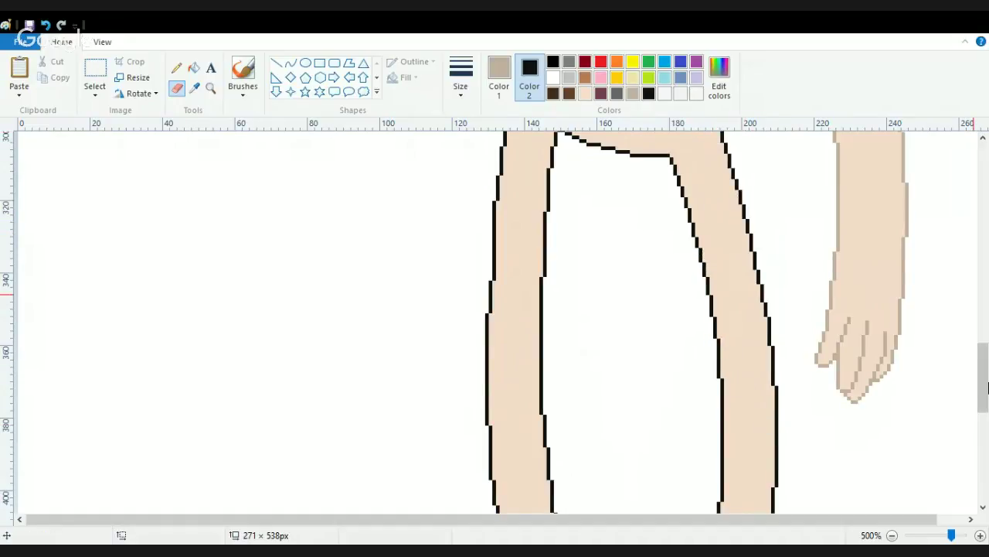
# - Recolour the remaining tan hip outlines to near-black up to the shirt hem on both sides
pyautogui.scroll(4, 988, 341)
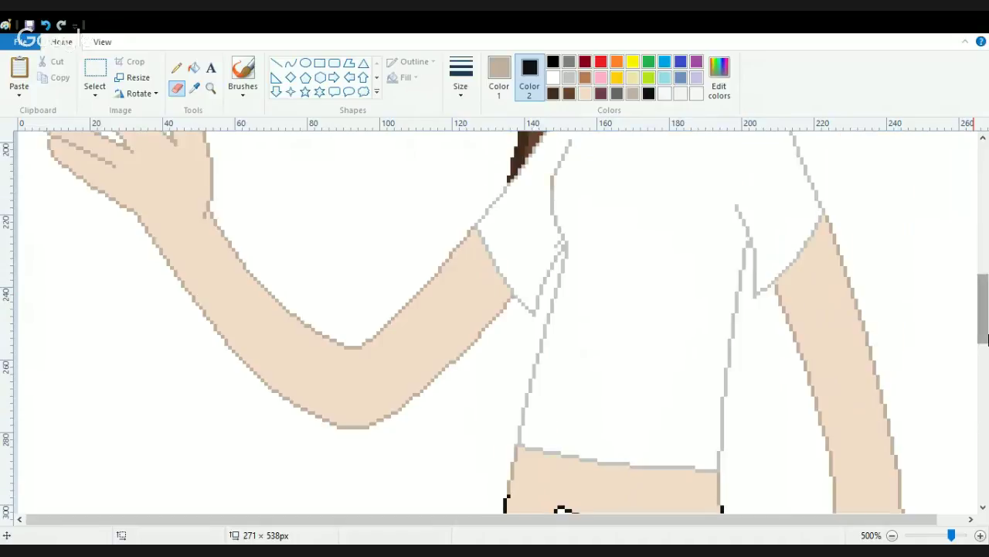
pyautogui.scroll(-3, 987, 355)
pyautogui.scroll(1, 985, 371)
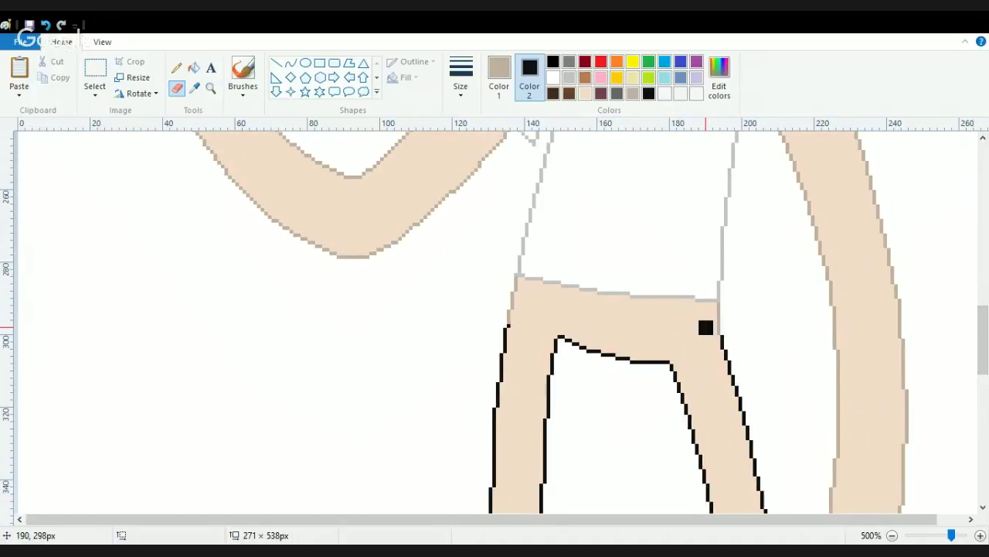
pyautogui.moveTo(706, 328); pyautogui.dragTo(717, 300)
pyautogui.moveTo(501, 325); pyautogui.dragTo(521, 283)
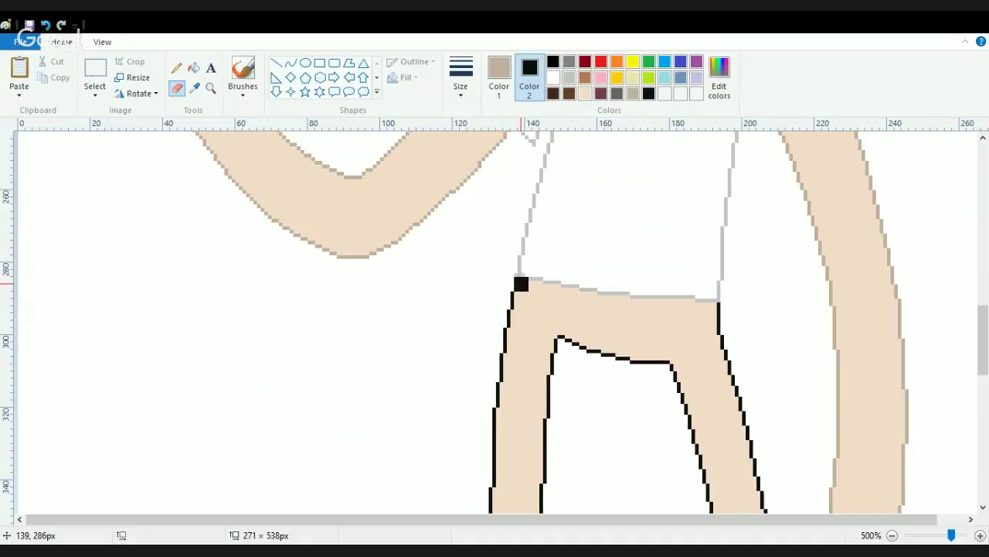
# - Draw a slanted near-black fly line from the shirt hem to the crotch and a small curved detail across its upper end
pyautogui.click(290, 65)
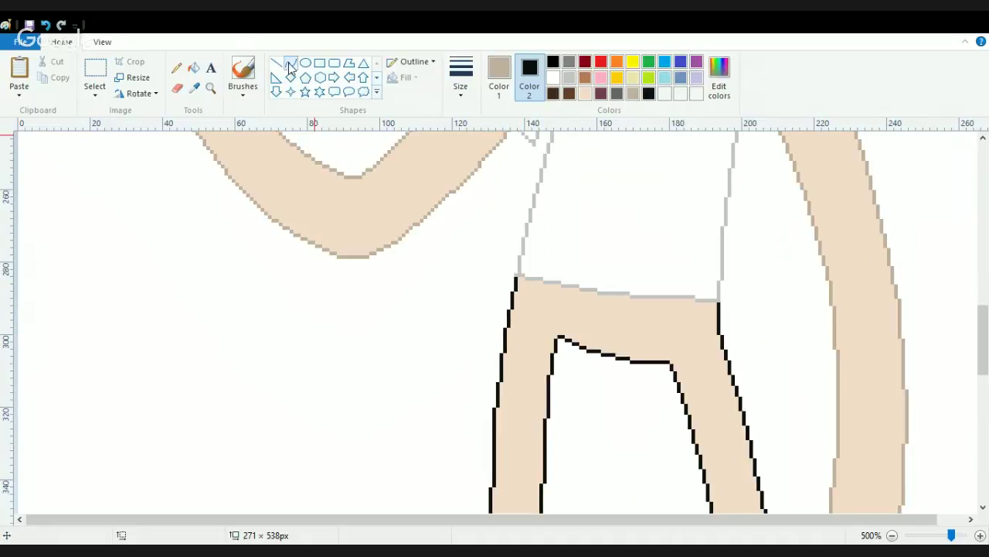
pyautogui.moveTo(607, 354); pyautogui.dragTo(609, 294)
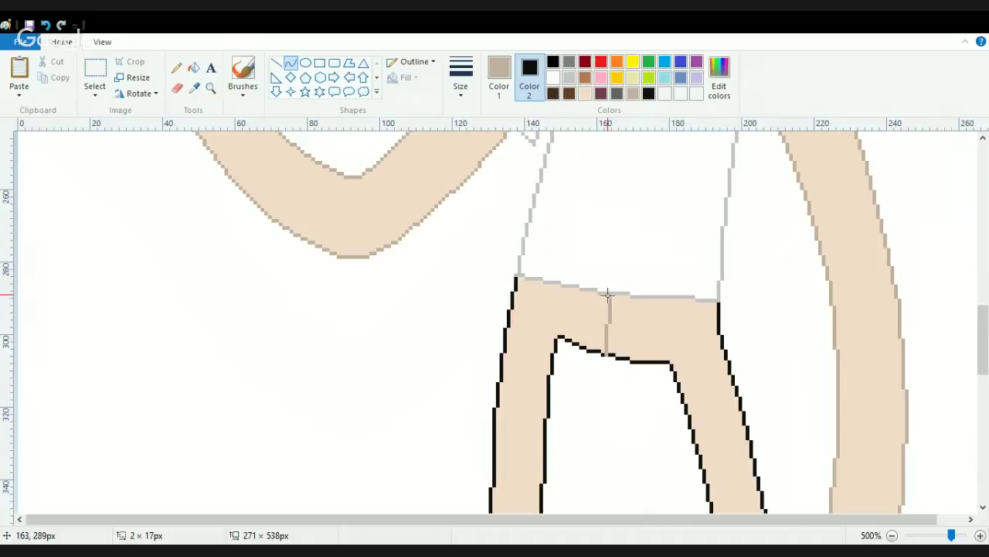
pyautogui.click(498, 73)
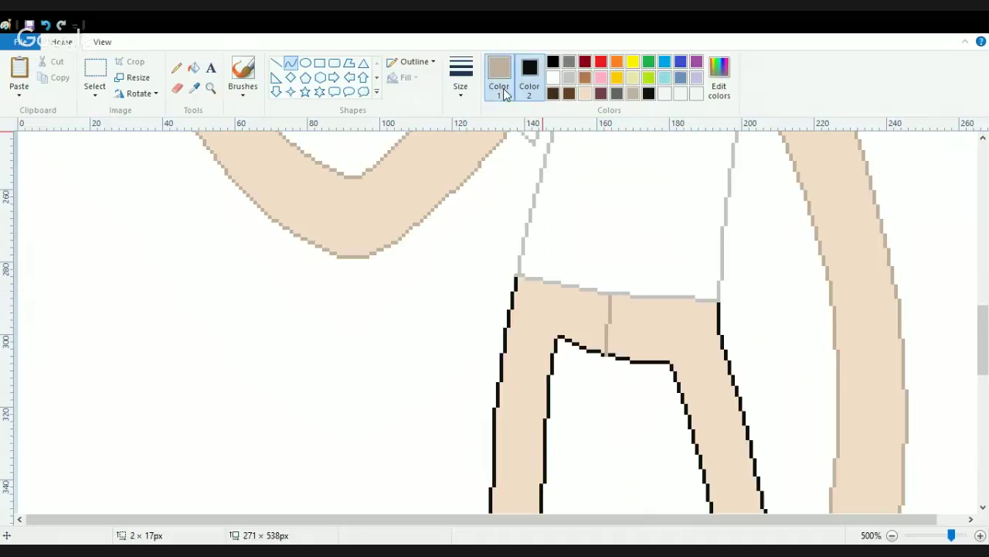
pyautogui.click(649, 95)
pyautogui.moveTo(603, 326); pyautogui.dragTo(587, 362)
pyautogui.hotkey('ctrl', 'z')
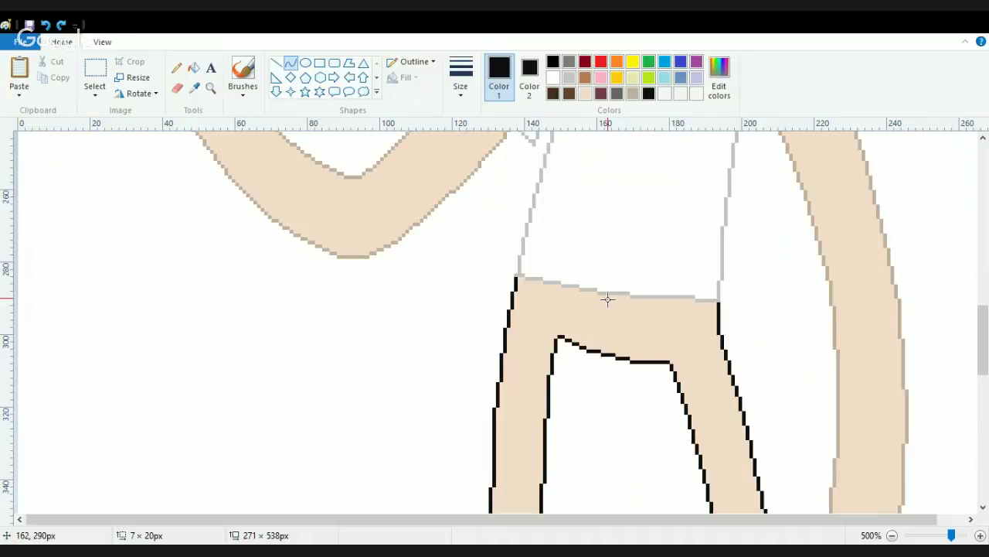
pyautogui.moveTo(619, 295); pyautogui.dragTo(602, 356)
pyautogui.click(575, 308)
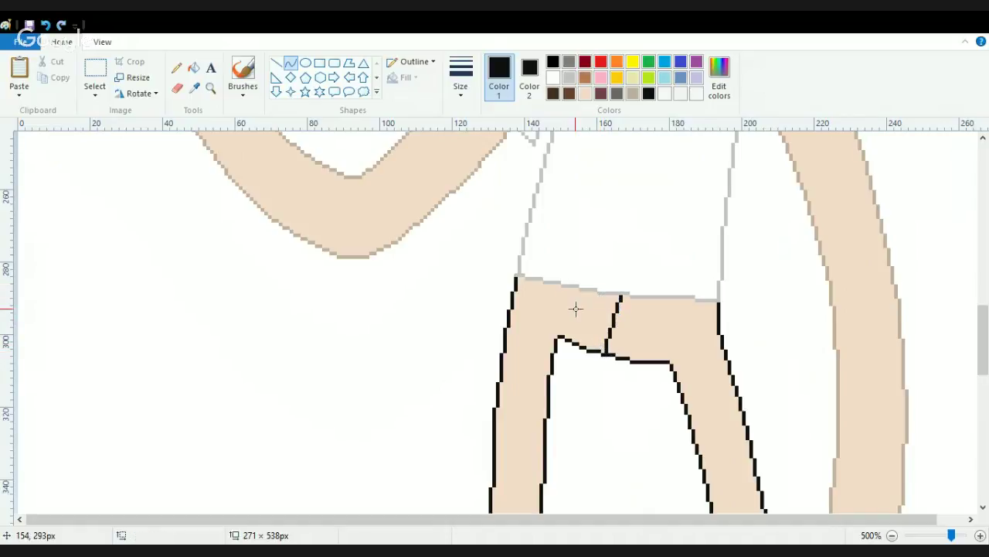
pyautogui.moveTo(604, 293); pyautogui.dragTo(614, 312)
pyautogui.click(602, 310)
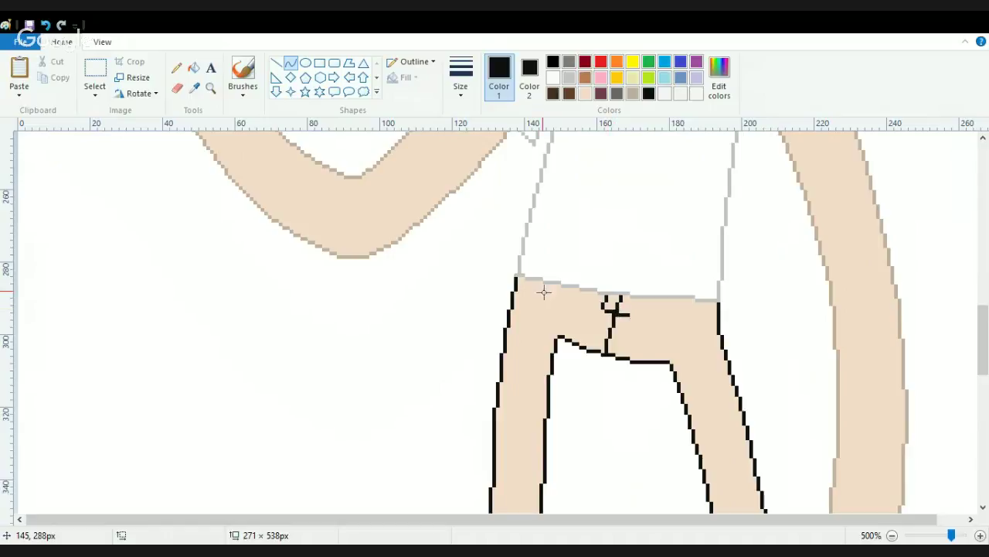
# - Erase the stray line end sticking out beside the fly detail, using the light skin tone as the eraser colour
pyautogui.click(177, 88)
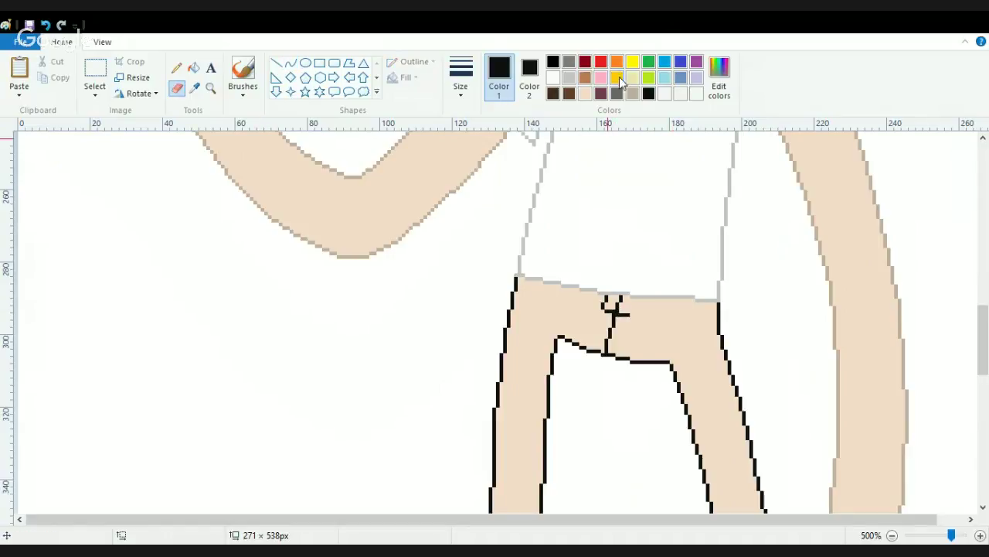
pyautogui.click(530, 74)
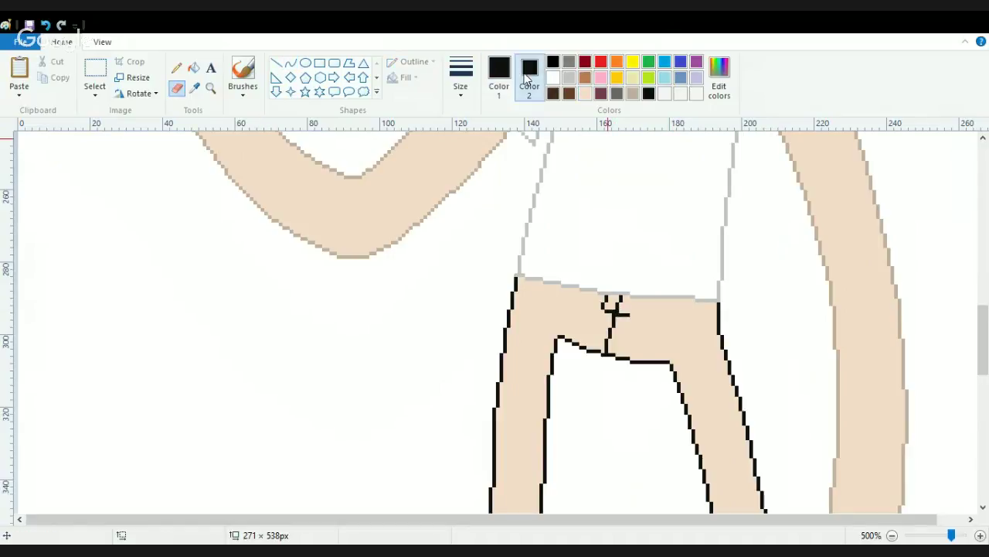
pyautogui.click(586, 94)
# - Draw a curved near-black pocket line on each hip, about 13 × 10 px and 11 × 11 px, from the shirt hem to the outer seam
pyautogui.click(290, 63)
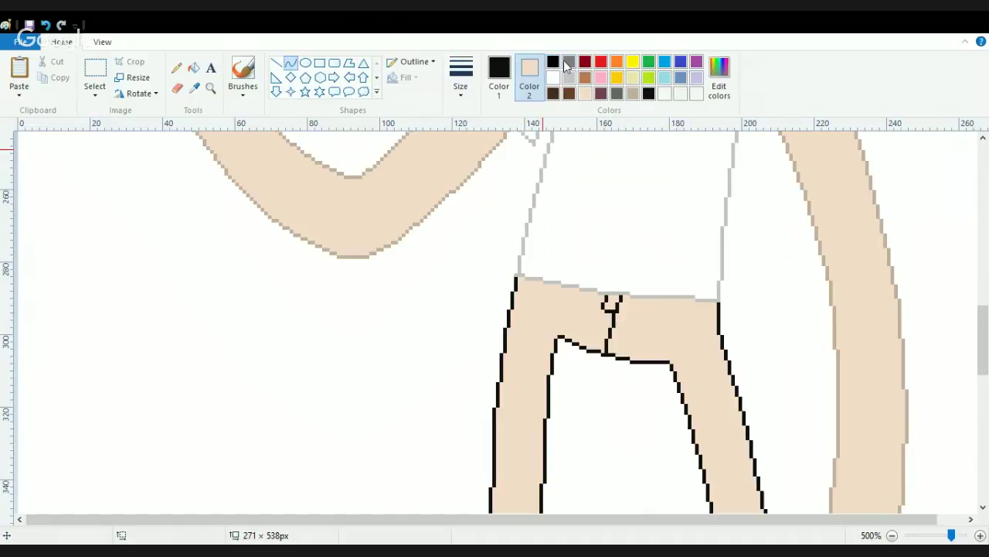
pyautogui.click(652, 93)
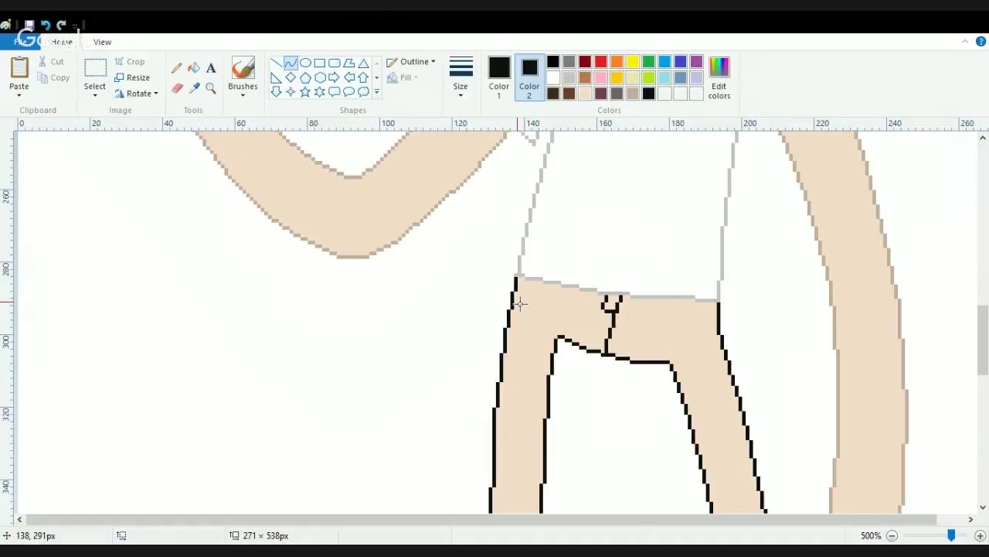
pyautogui.moveTo(510, 311)
pyautogui.mouseDown()
pyautogui.moveTo(555, 284)
pyautogui.moveTo(556, 301)
pyautogui.moveTo(533, 315)
pyautogui.mouseUp()
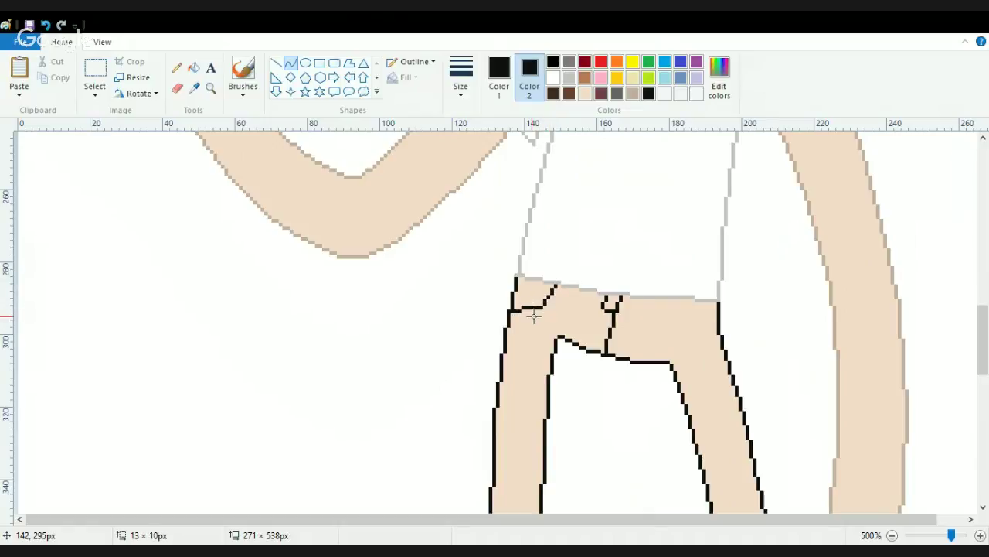
pyautogui.moveTo(720, 335)
pyautogui.mouseDown()
pyautogui.moveTo(682, 299)
pyautogui.moveTo(700, 334)
pyautogui.moveTo(687, 312)
pyautogui.moveTo(691, 329)
pyautogui.mouseUp()
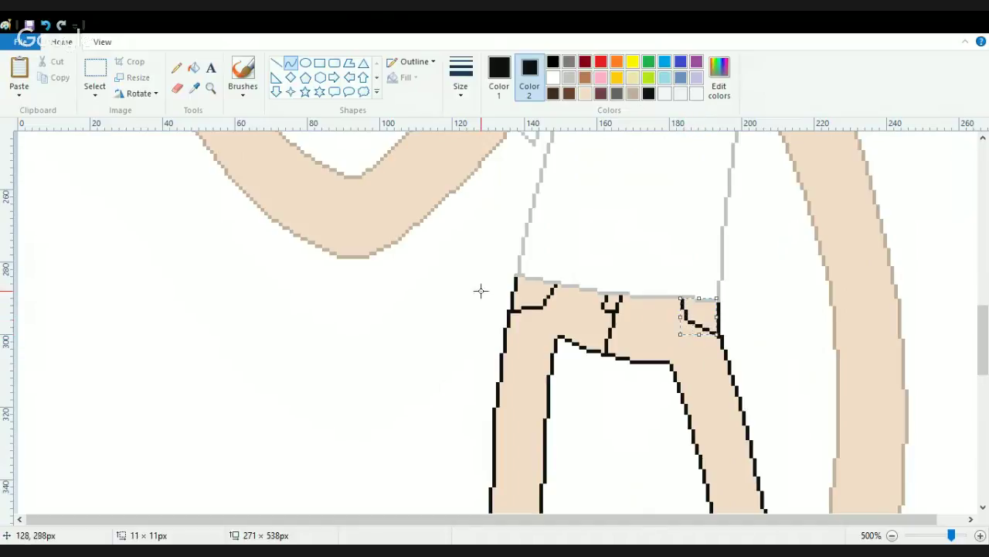
# - Fill both trouser halves, the fly detail and both pockets with a near-black slightly lighter than the outlines
pyautogui.click(194, 68)
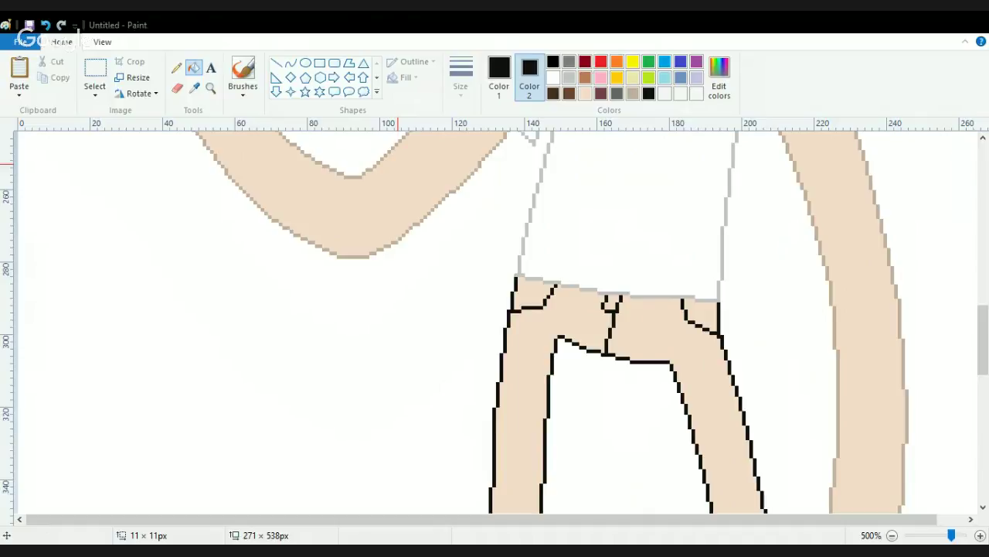
pyautogui.click(533, 375)
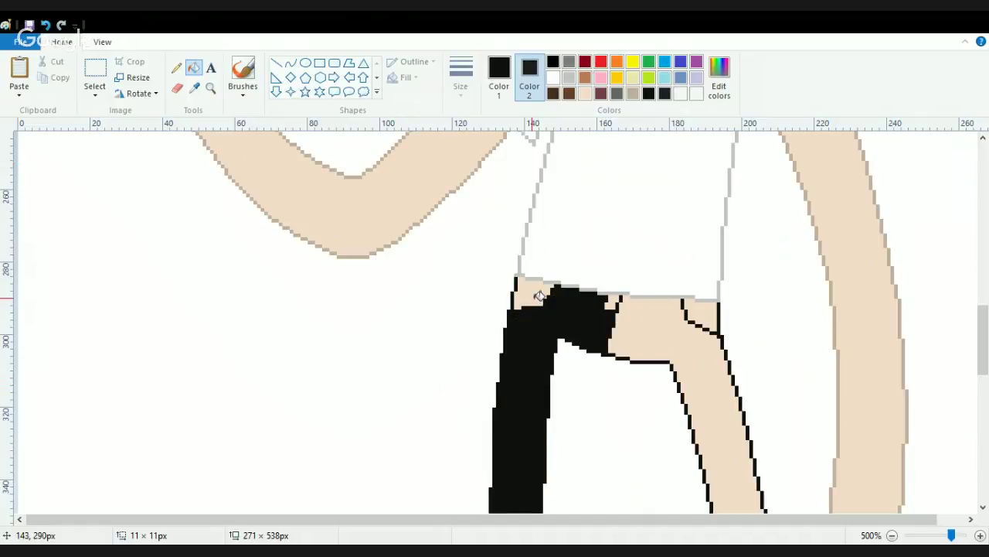
pyautogui.hotkey('ctrl', 'z')
pyautogui.click(499, 77)
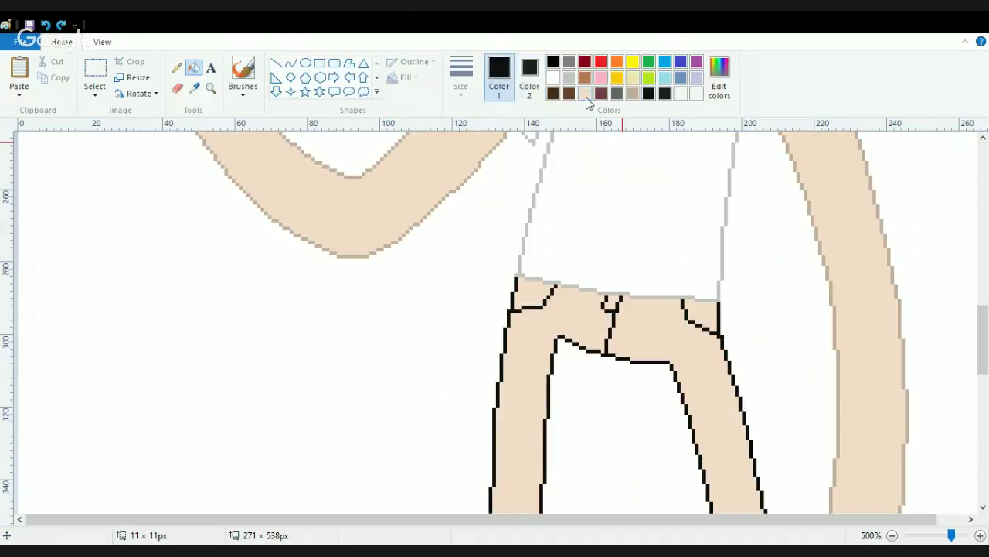
pyautogui.click(664, 94)
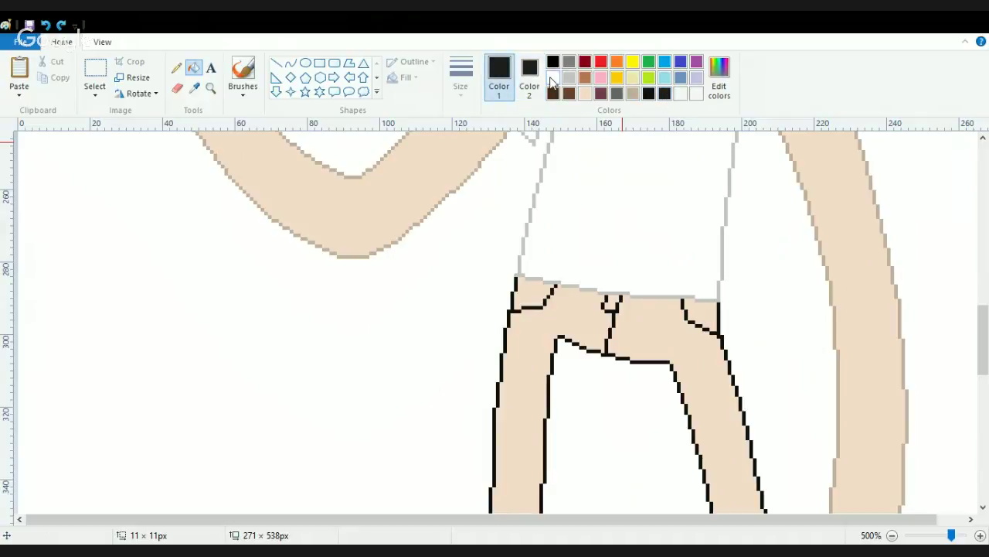
pyautogui.click(529, 77)
pyautogui.click(555, 310)
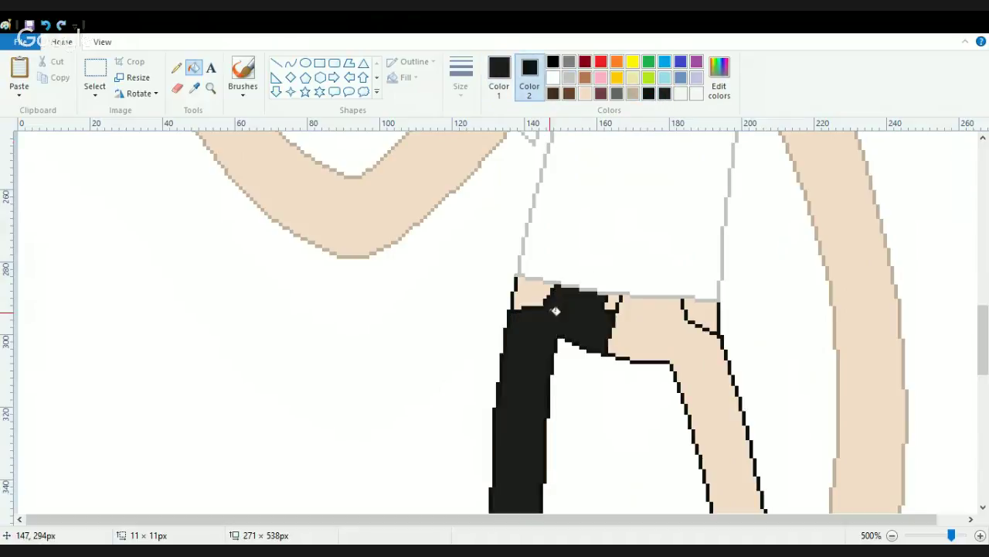
pyautogui.click(539, 287)
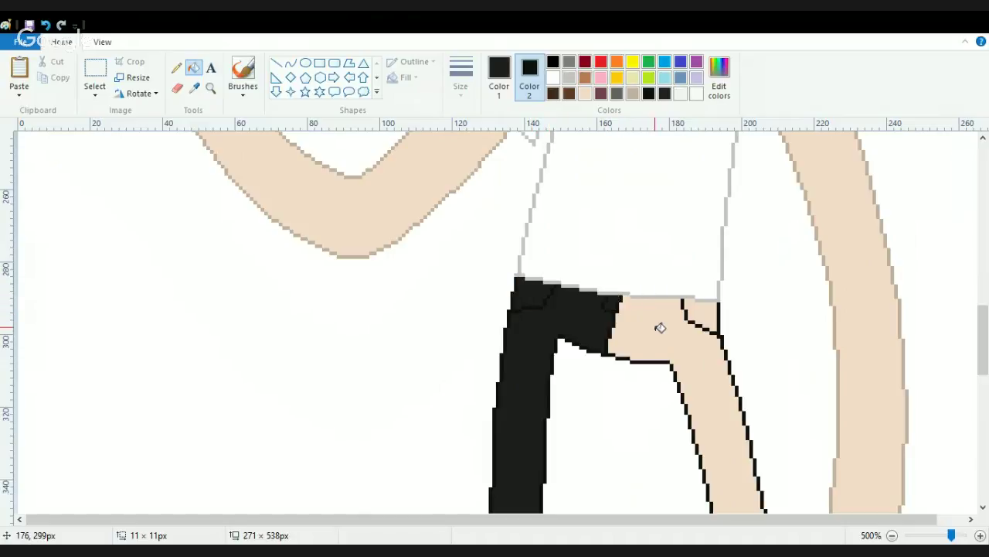
pyautogui.click(659, 328)
pyautogui.click(704, 307)
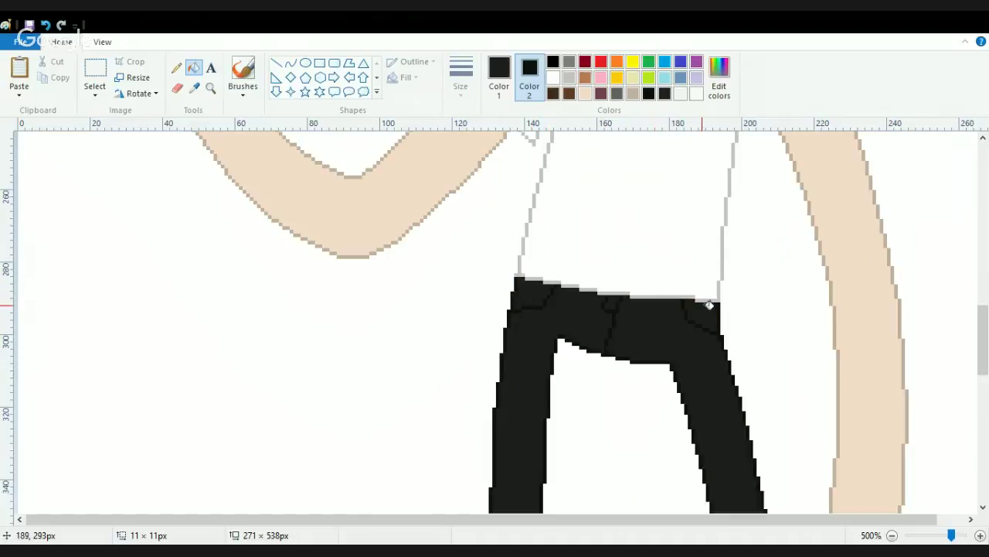
# - Examine the whole figure at 100%, and the shirt and arms at 400%
pyautogui.click(891, 536)
pyautogui.click(892, 536)
pyautogui.click(891, 536)
pyautogui.click(891, 536)
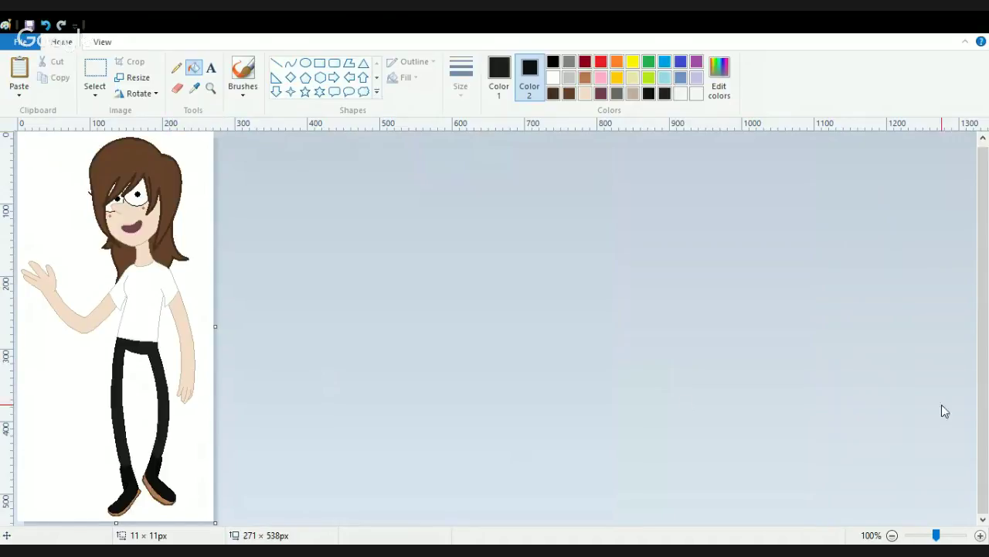
pyautogui.click(980, 535)
pyautogui.click(980, 535)
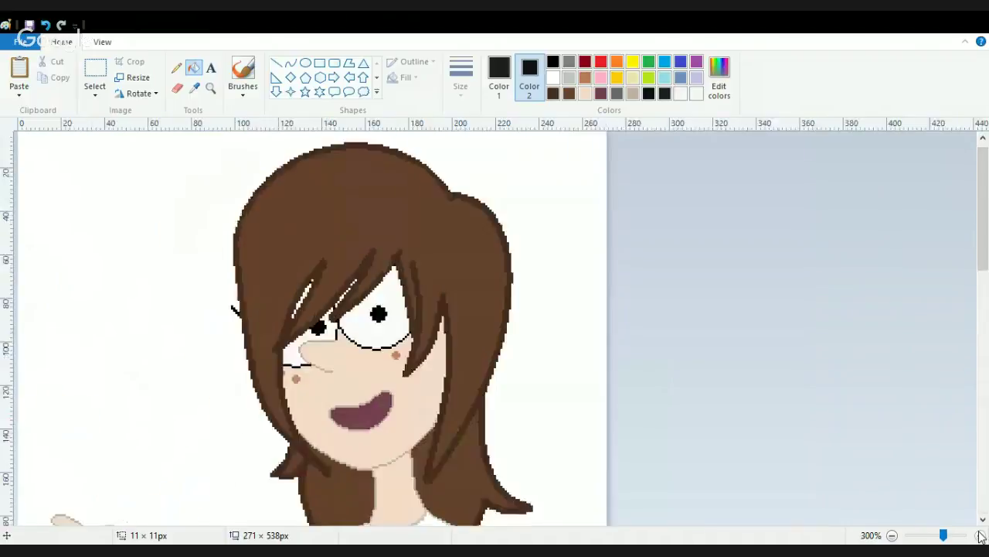
pyautogui.click(980, 535)
pyautogui.moveTo(983, 197); pyautogui.dragTo(984, 327)
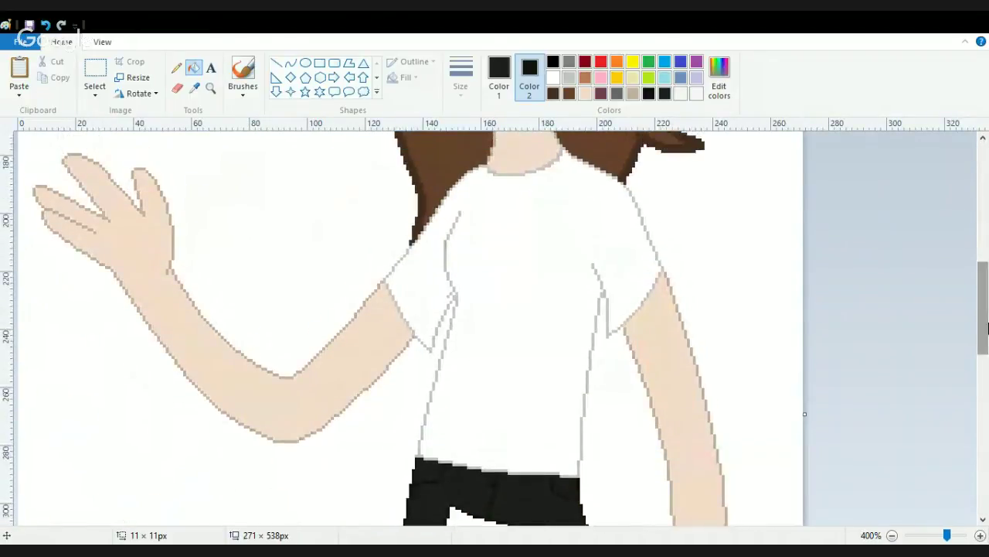
# - Recolour the fold line of the sleeve on the waving arm's side of the shirt to light grey
pyautogui.click(177, 88)
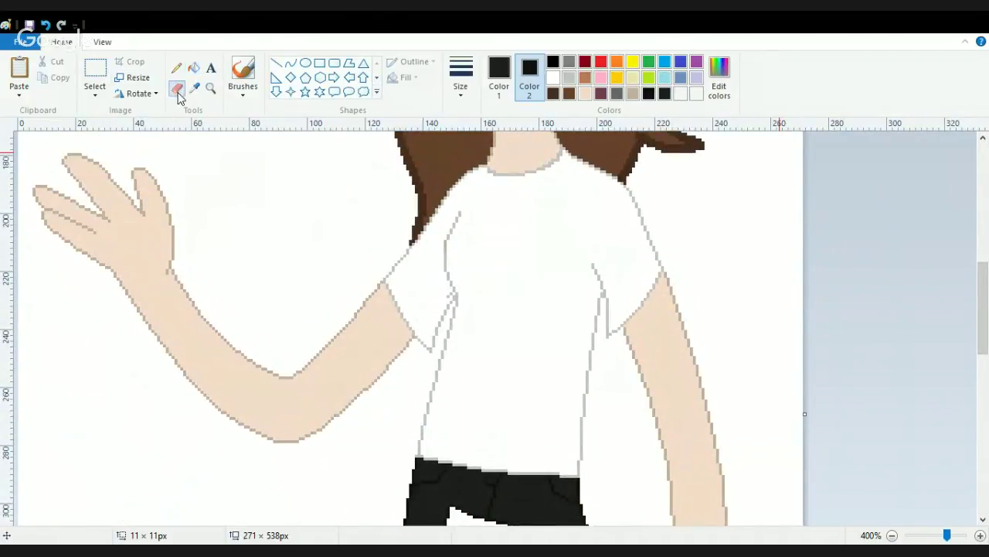
pyautogui.click(553, 78)
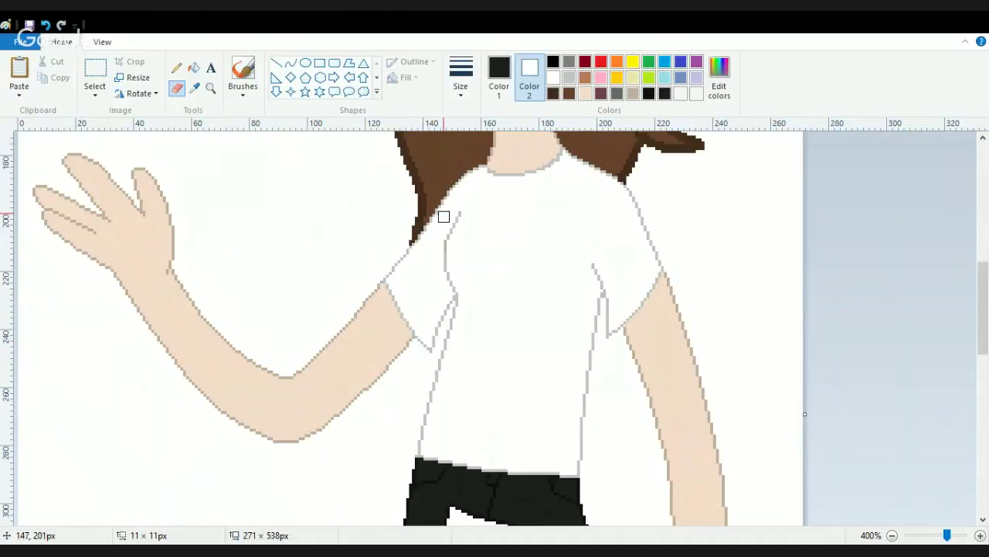
pyautogui.click(193, 67)
pyautogui.click(569, 77)
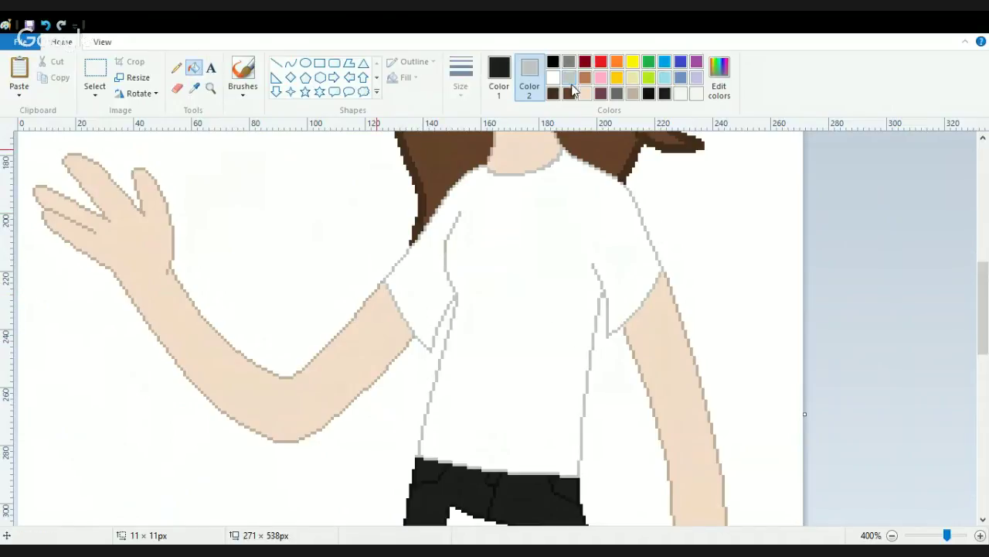
pyautogui.click(447, 243)
pyautogui.click(499, 73)
pyautogui.click(570, 77)
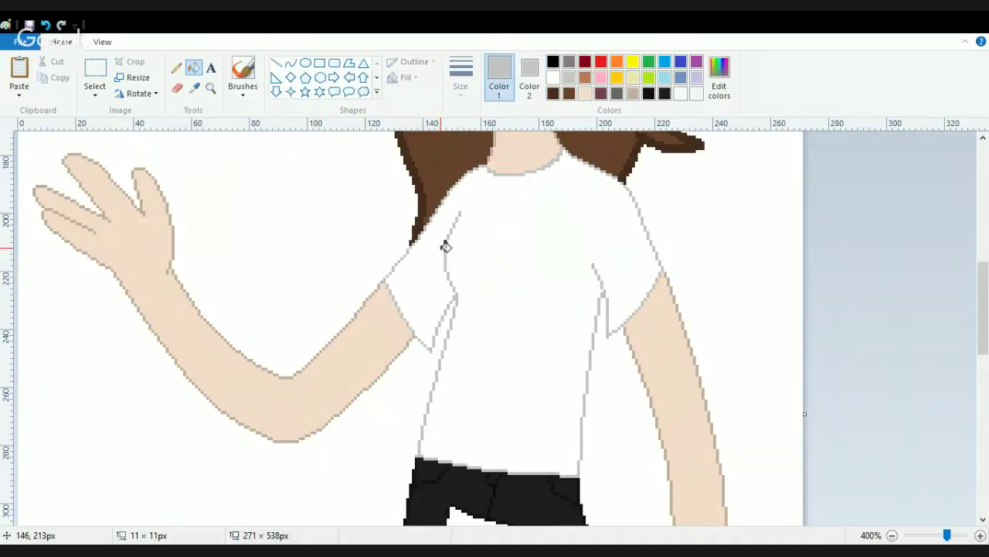
pyautogui.click(448, 243)
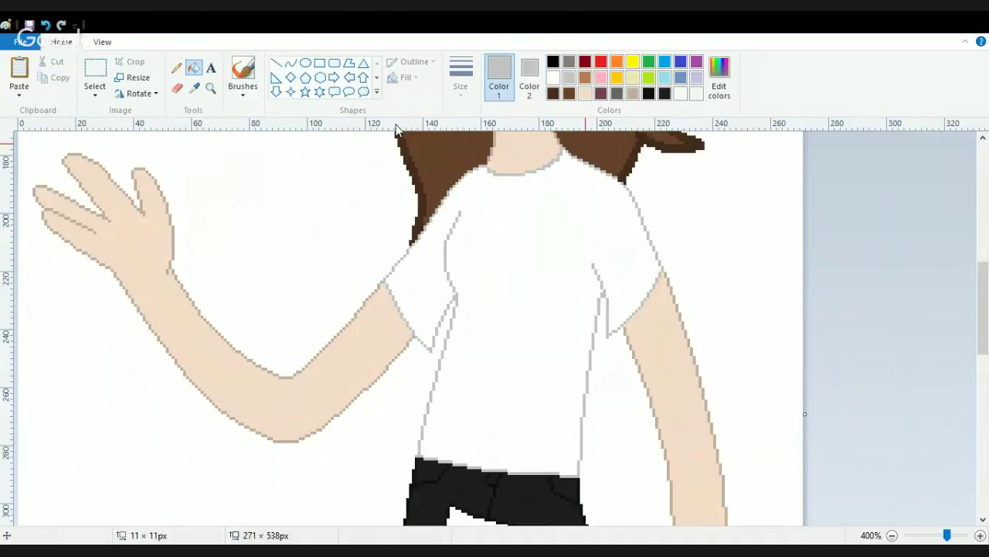
pyautogui.click(290, 62)
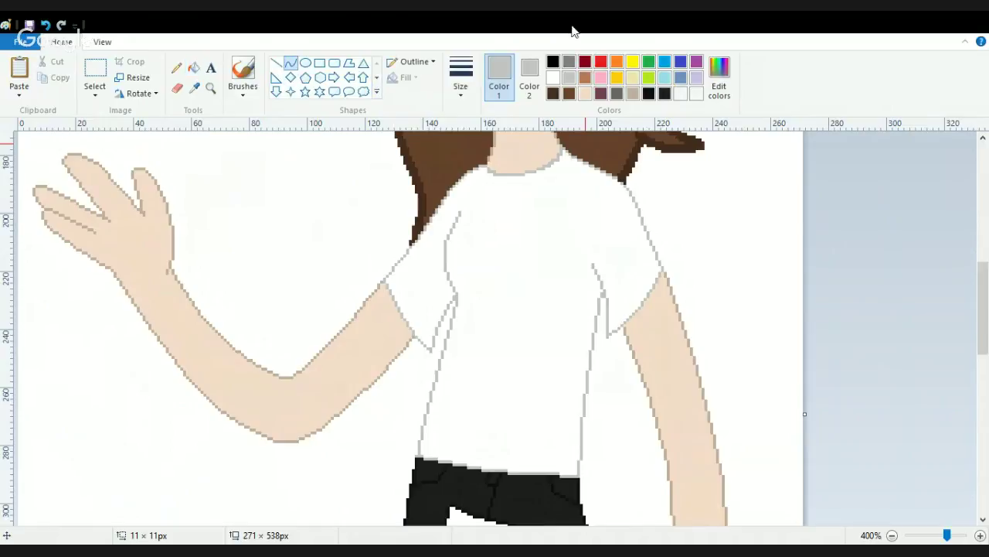
pyautogui.click(553, 62)
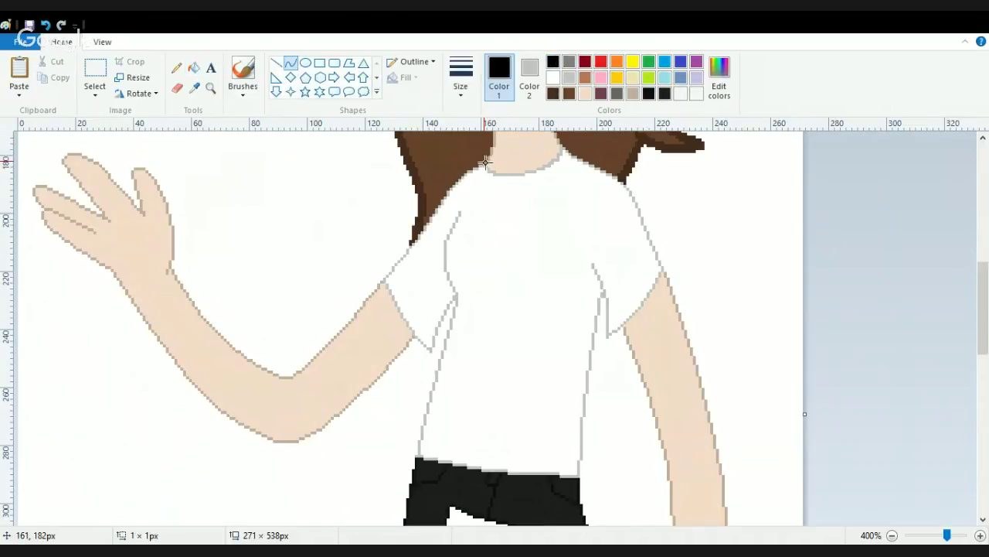
pyautogui.moveTo(485, 162); pyautogui.dragTo(479, 235)
pyautogui.moveTo(504, 186); pyautogui.dragTo(486, 207)
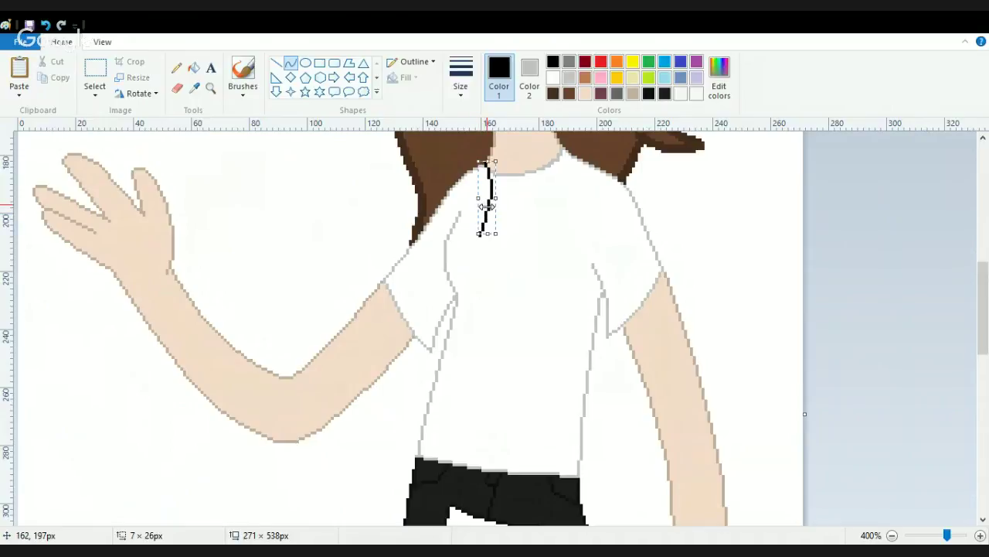
pyautogui.moveTo(568, 151); pyautogui.dragTo(535, 217)
pyautogui.click(533, 217)
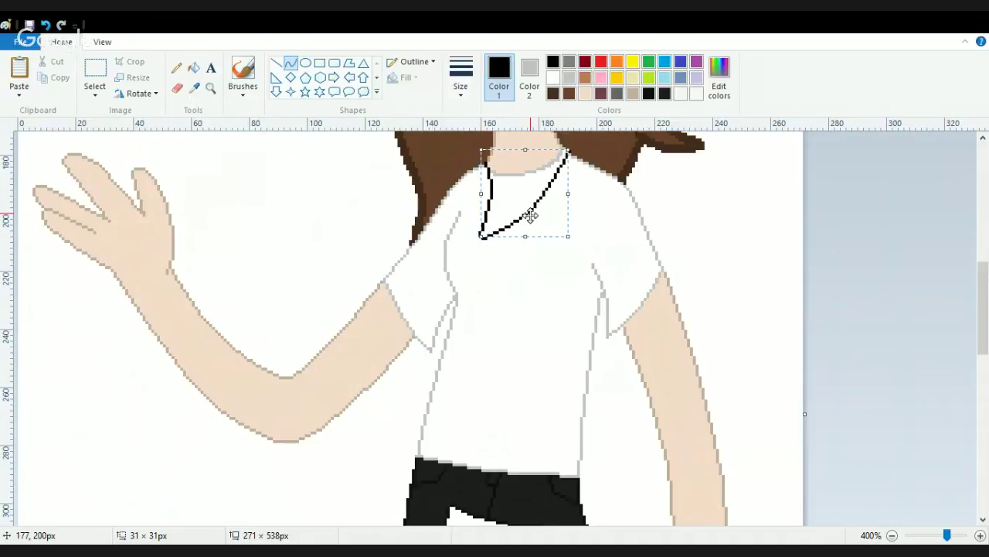
pyautogui.hotkey('ctrl', 'z')
pyautogui.hotkey('ctrl', 'z')
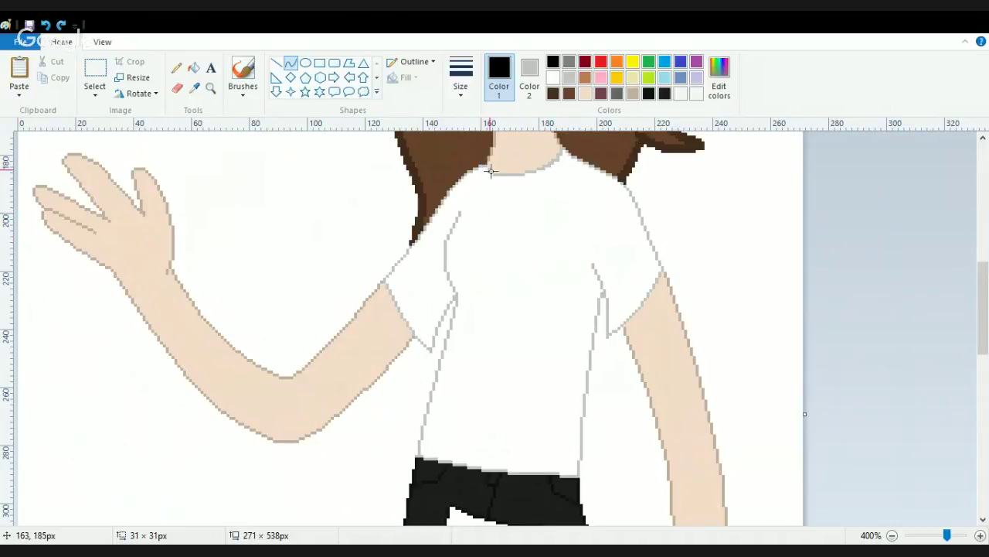
pyautogui.moveTo(485, 166); pyautogui.dragTo(481, 258)
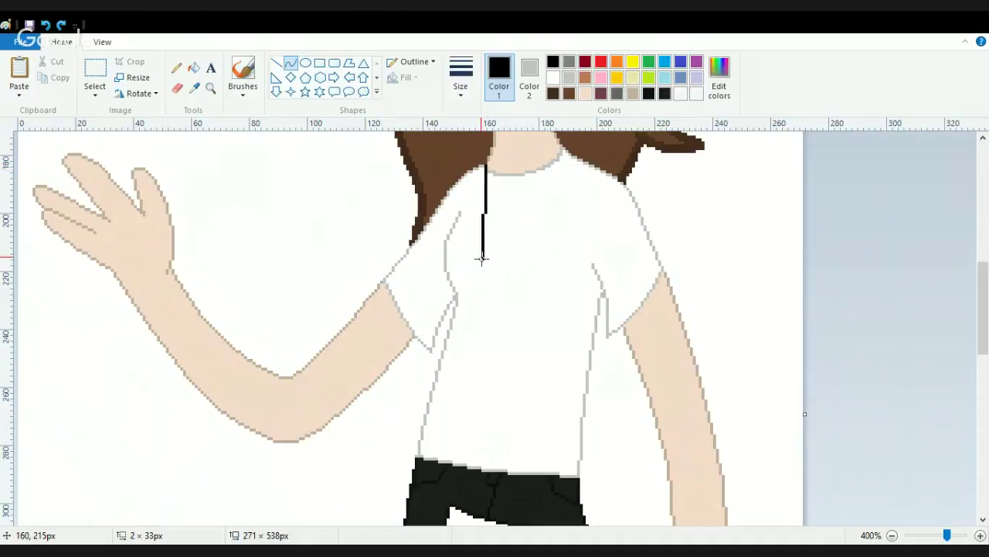
pyautogui.moveTo(499, 207)
pyautogui.mouseDown()
pyautogui.moveTo(485, 210)
pyautogui.moveTo(489, 238)
pyautogui.moveTo(552, 190)
pyautogui.moveTo(492, 256)
pyautogui.moveTo(480, 239)
pyautogui.moveTo(497, 212)
pyautogui.moveTo(541, 211)
pyautogui.moveTo(497, 218)
pyautogui.mouseUp()
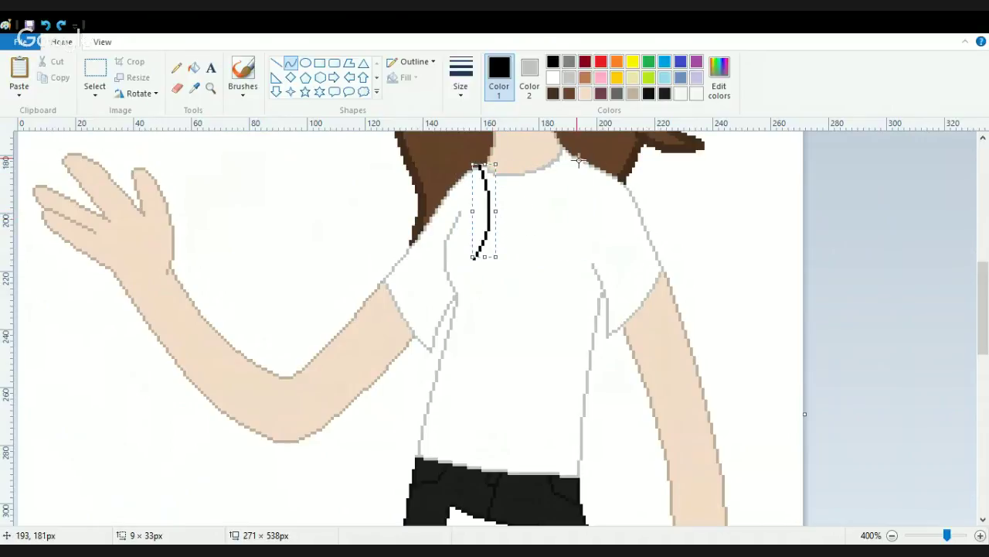
pyautogui.moveTo(578, 160)
pyautogui.mouseDown()
pyautogui.moveTo(480, 264)
pyautogui.moveTo(543, 224)
pyautogui.mouseUp()
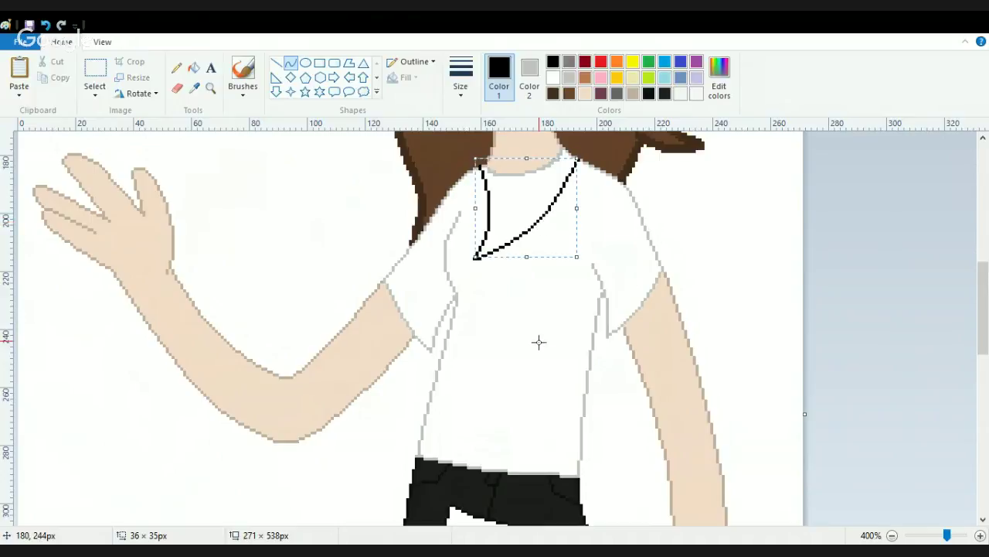
pyautogui.hotkey('ctrl', 'z')
pyautogui.hotkey('ctrl', 'z')
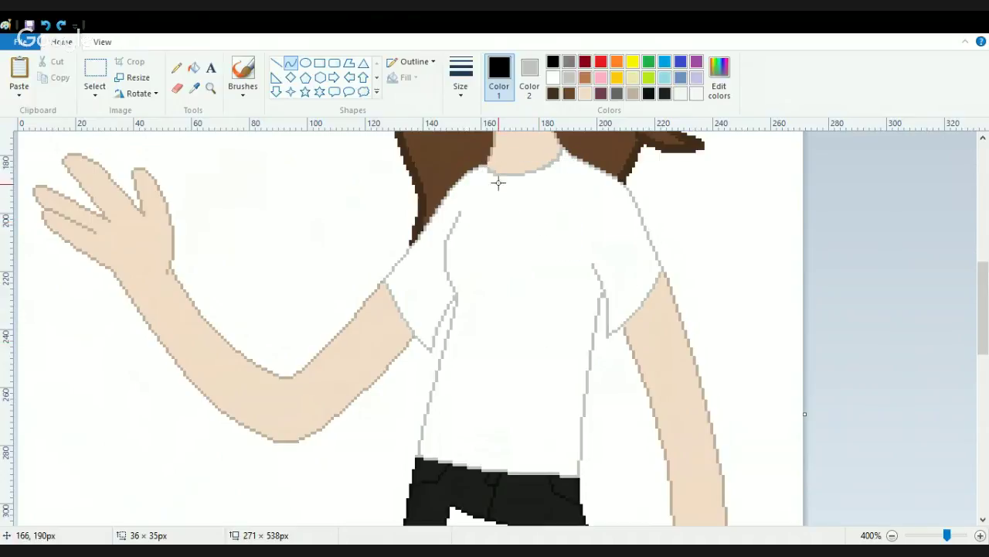
# - Draw a black V-shaped necklace cord with two slightly curved lines, about 37 px tall, from both sides of the neckline to mid-chest
pyautogui.moveTo(483, 167)
pyautogui.mouseDown()
pyautogui.moveTo(503, 219)
pyautogui.moveTo(504, 268)
pyautogui.moveTo(480, 205)
pyautogui.moveTo(493, 165)
pyautogui.mouseUp()
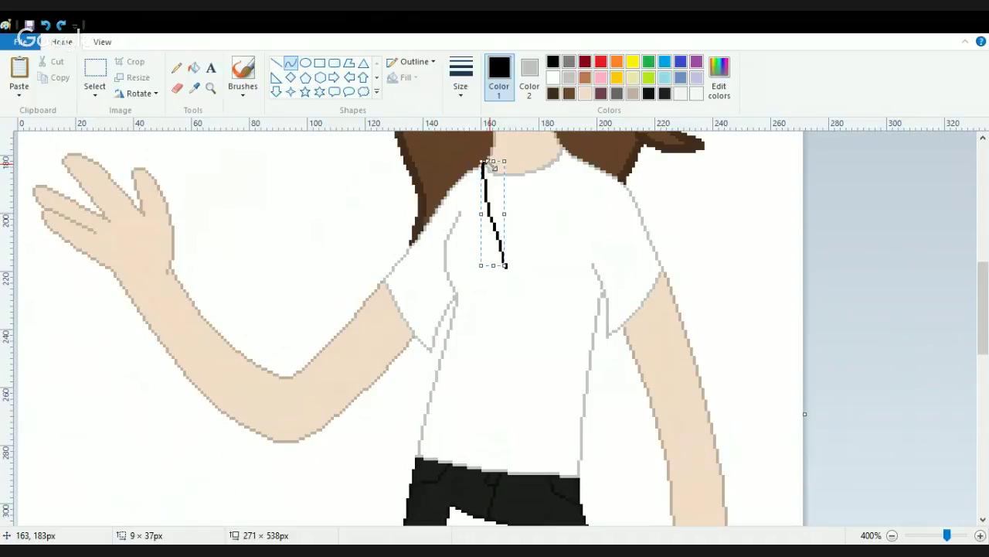
pyautogui.moveTo(580, 158); pyautogui.dragTo(507, 264)
pyautogui.moveTo(541, 219); pyautogui.dragTo(540, 239)
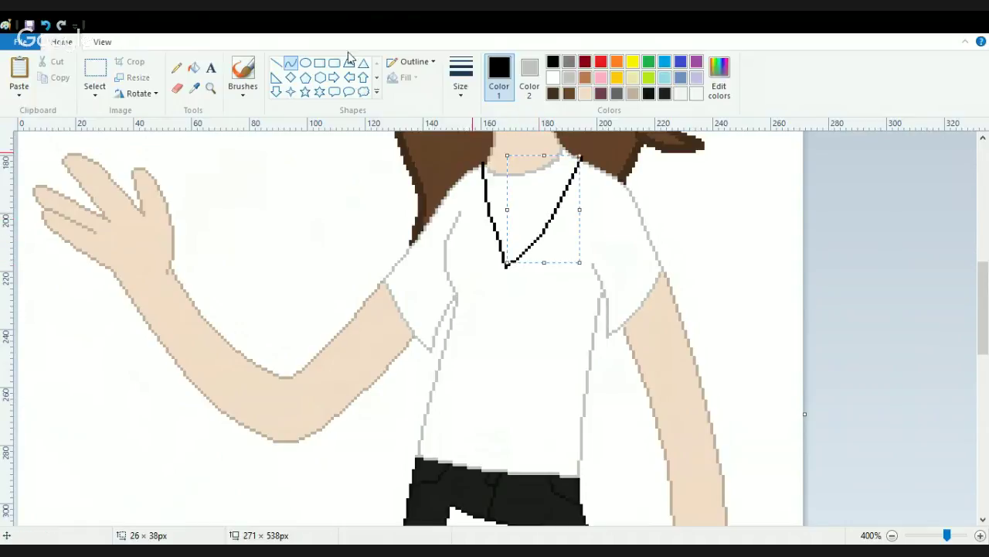
# - Draw a dark grey round pendant of about 10 × 11 px at the cord's tip, with a five-point star of about 10 × 9 px inside
pyautogui.click(305, 63)
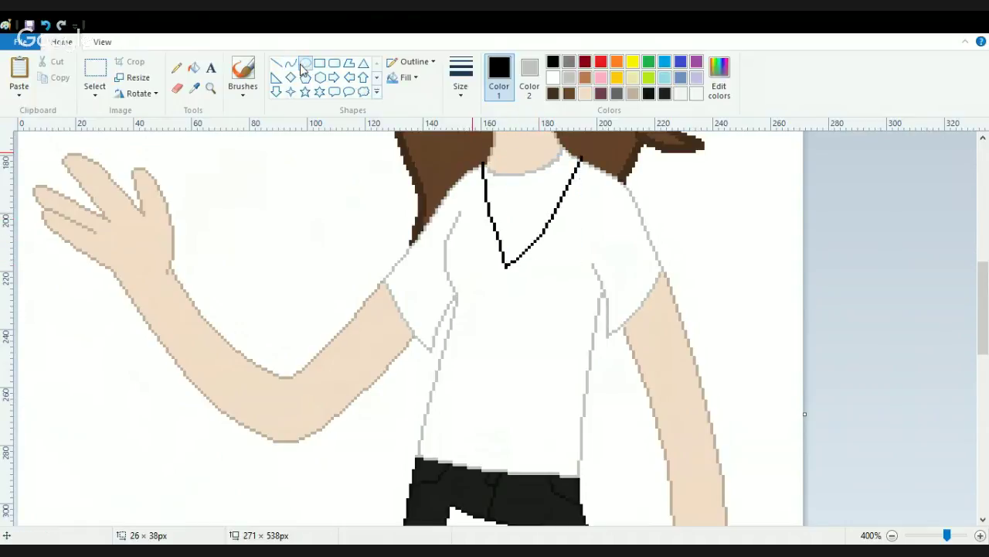
pyautogui.click(569, 61)
pyautogui.moveTo(490, 261); pyautogui.dragTo(506, 280)
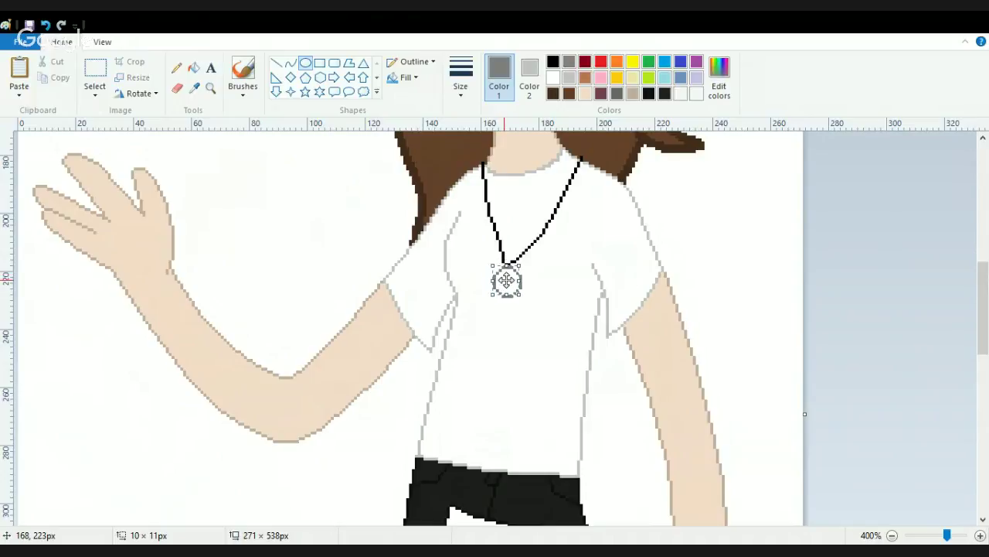
pyautogui.click(305, 92)
pyautogui.moveTo(491, 267)
pyautogui.mouseDown()
pyautogui.moveTo(524, 297)
pyautogui.moveTo(504, 281)
pyautogui.mouseUp()
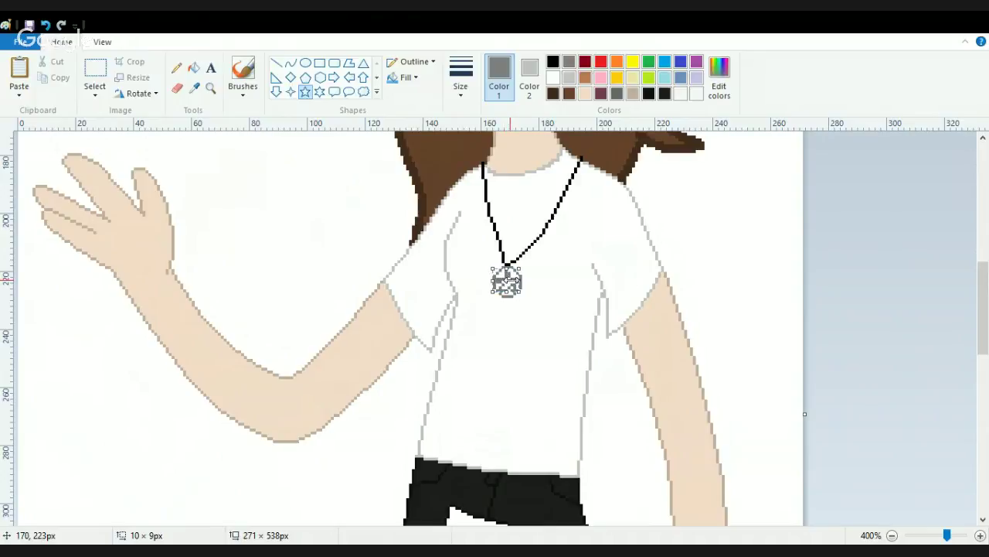
# - Enlarge the canvas to 362 × 670 px and fill the added grey area with white
pyautogui.click(539, 270)
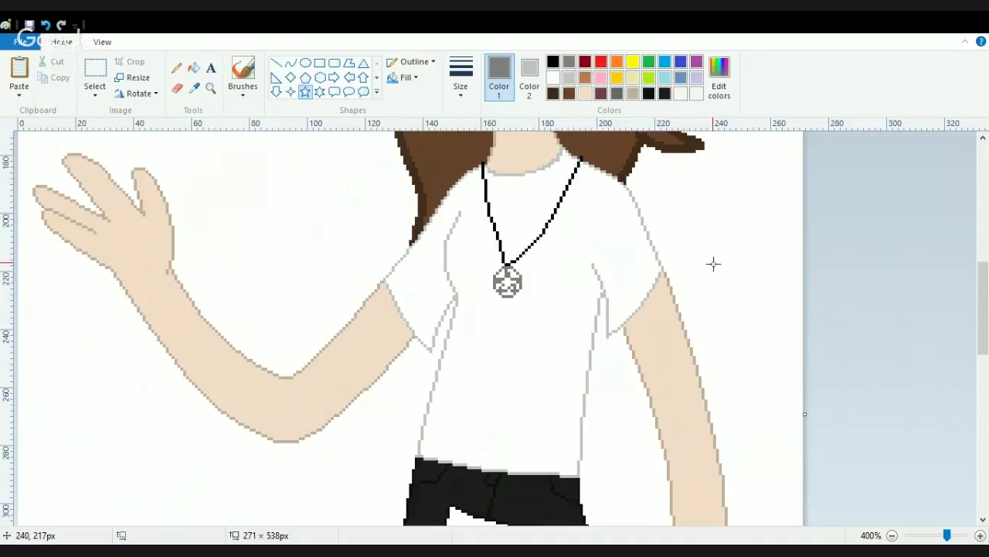
pyautogui.moveTo(986, 348); pyautogui.dragTo(986, 433)
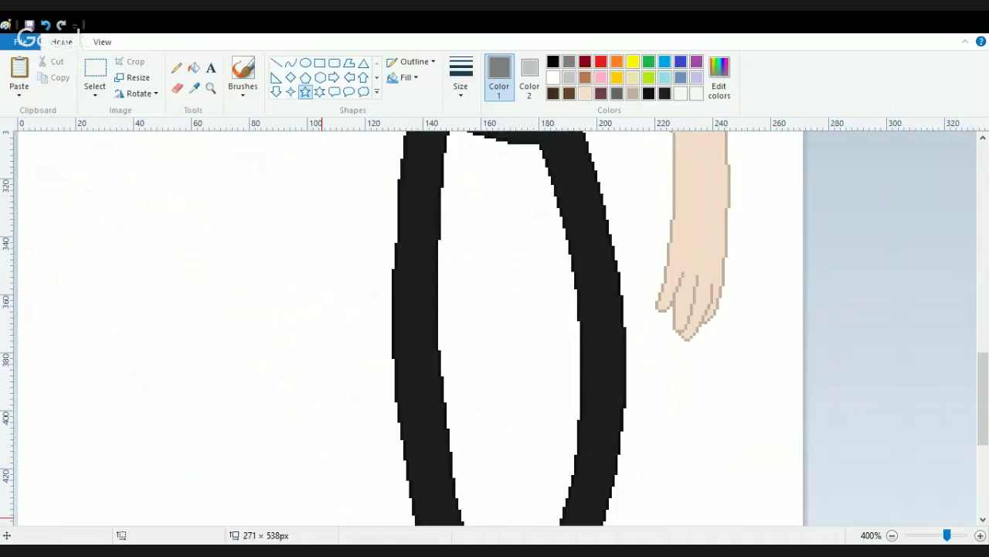
pyautogui.moveTo(981, 386); pyautogui.dragTo(968, 171)
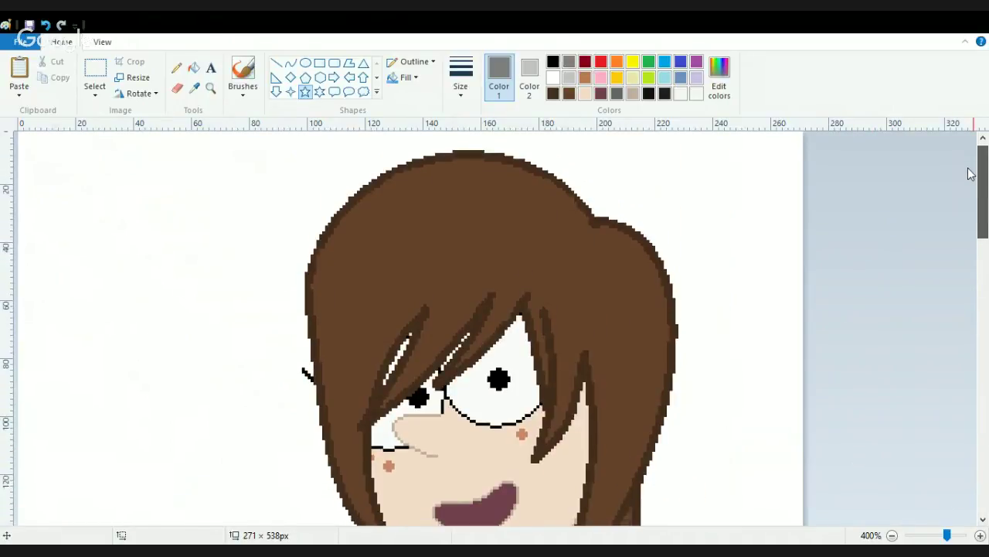
pyautogui.click(892, 535)
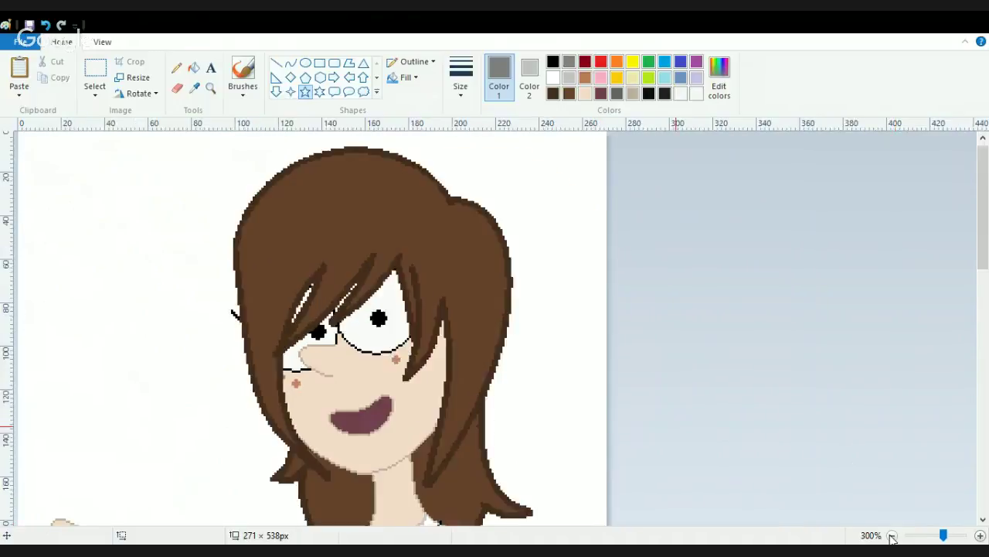
pyautogui.click(892, 535)
pyautogui.click(892, 535)
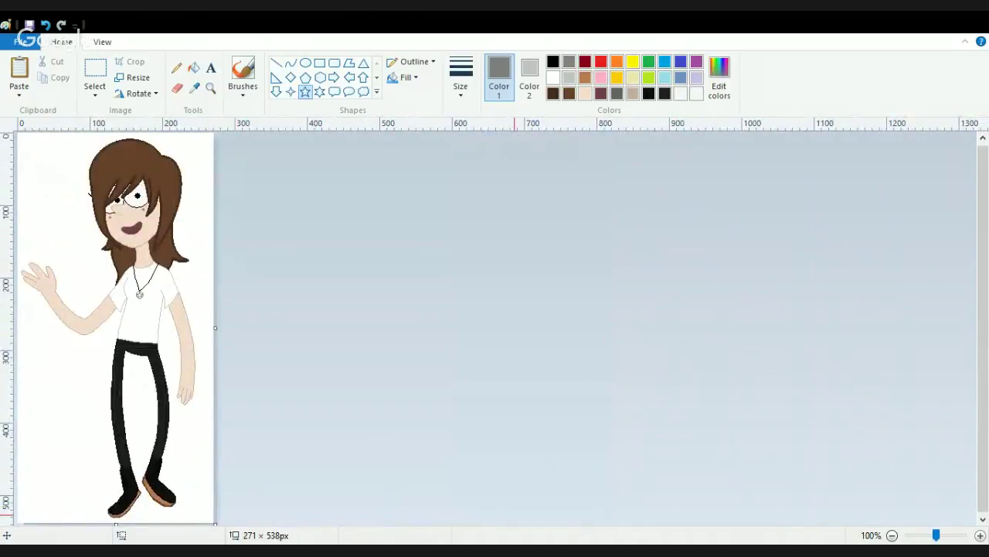
pyautogui.click(892, 535)
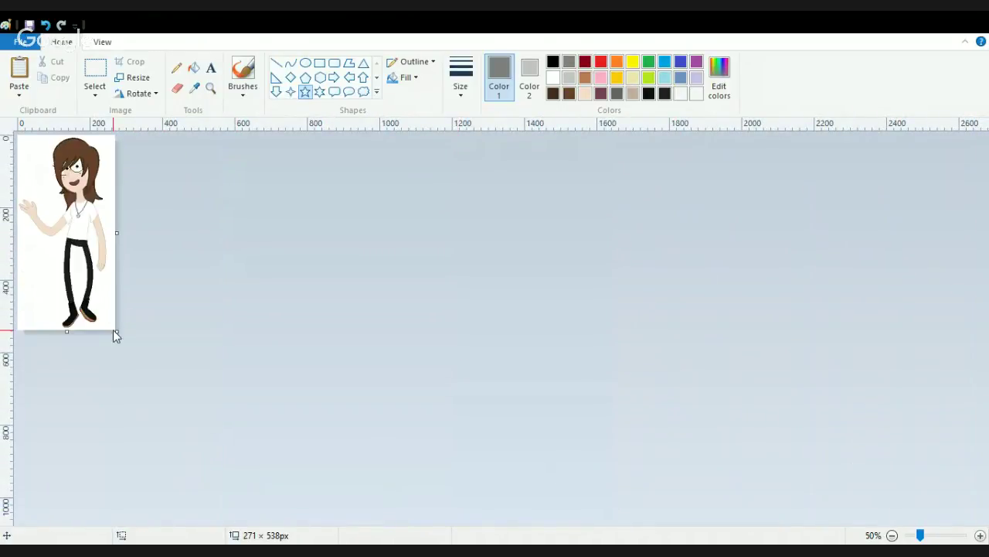
pyautogui.moveTo(116, 332); pyautogui.dragTo(150, 378)
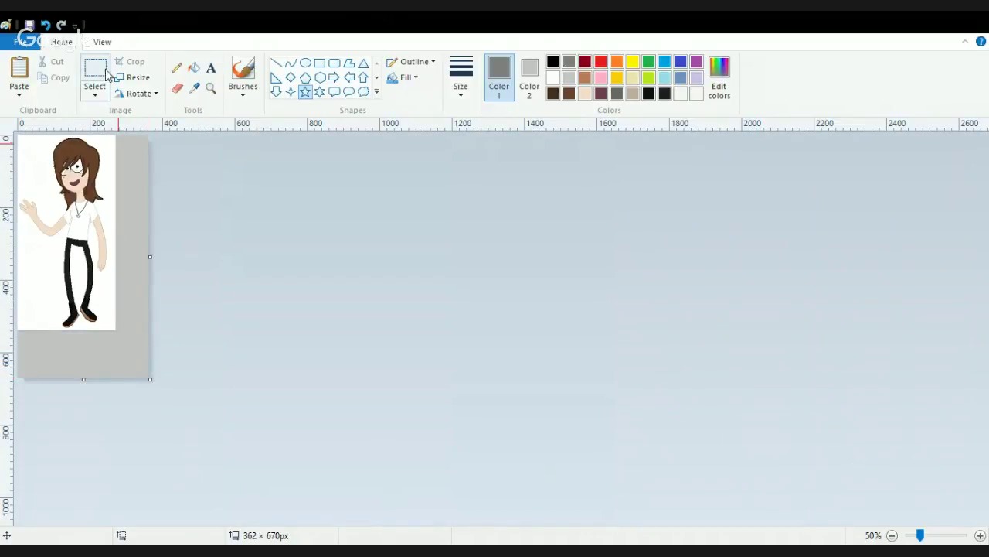
pyautogui.click(195, 69)
pyautogui.click(553, 78)
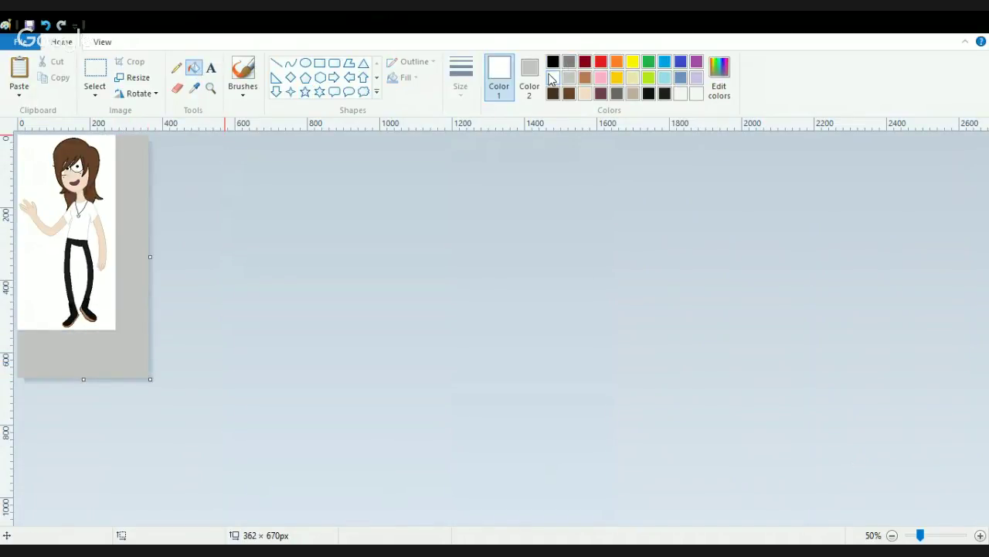
pyautogui.click(121, 300)
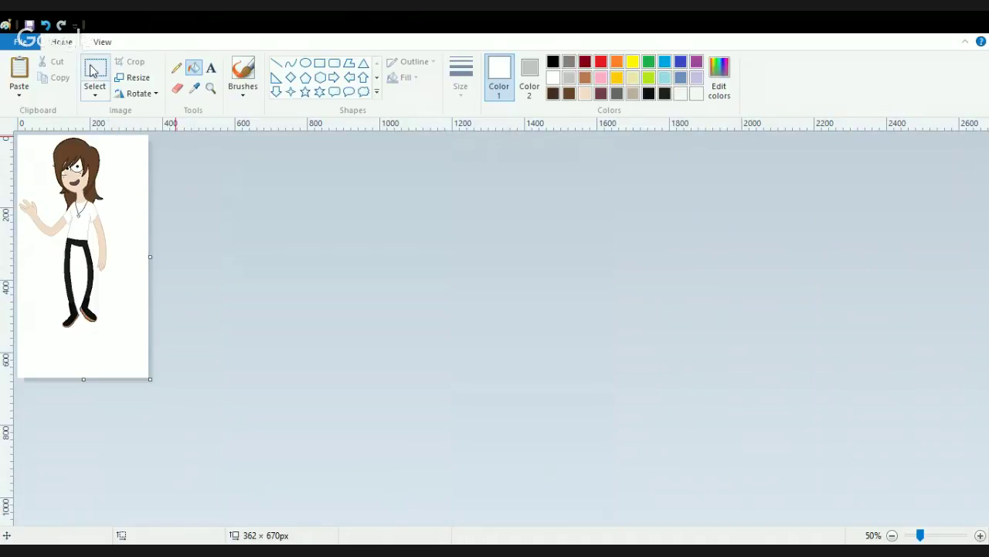
# - Move the whole figure down about 40 px and fill the grey strip left above the head with white
pyautogui.click(93, 70)
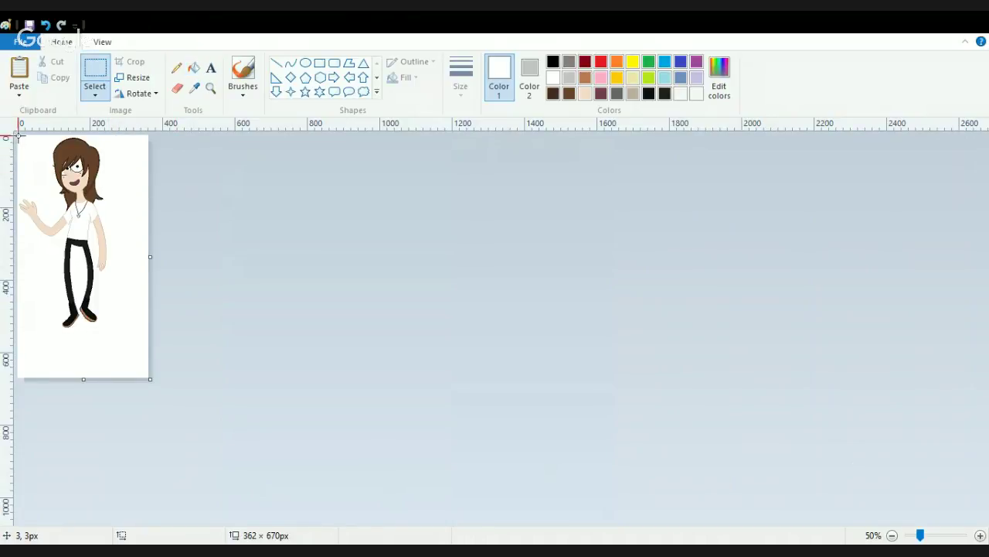
pyautogui.moveTo(18, 136); pyautogui.dragTo(96, 325)
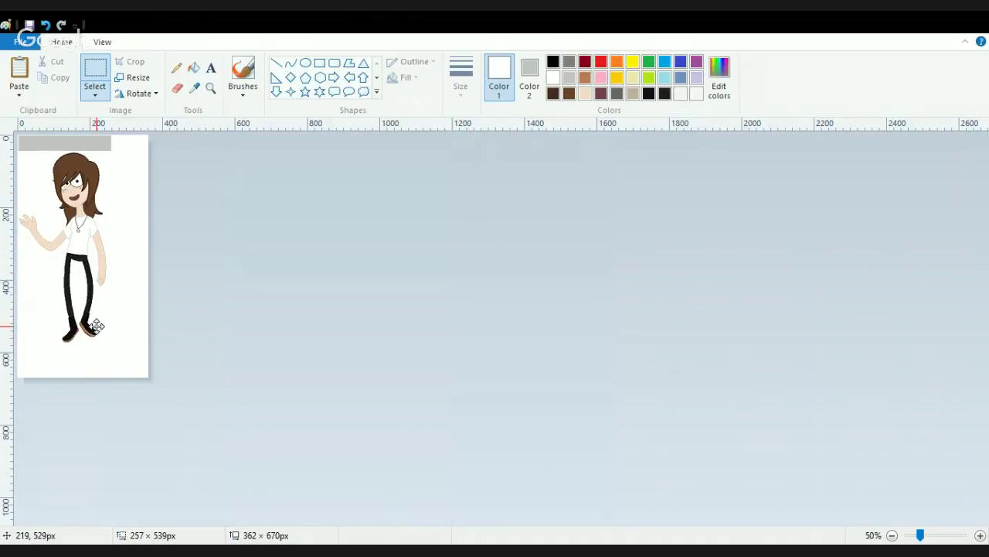
pyautogui.click(193, 67)
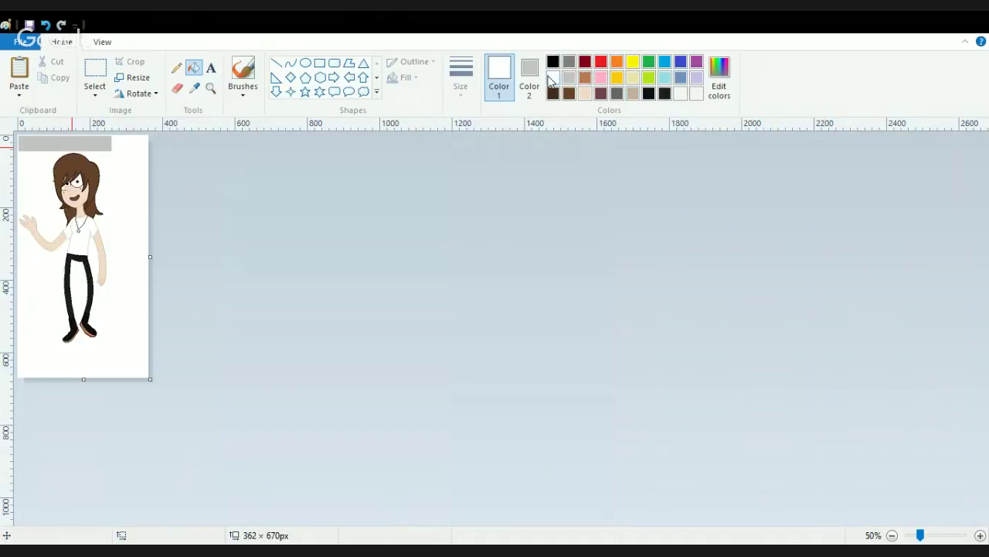
pyautogui.click(108, 143)
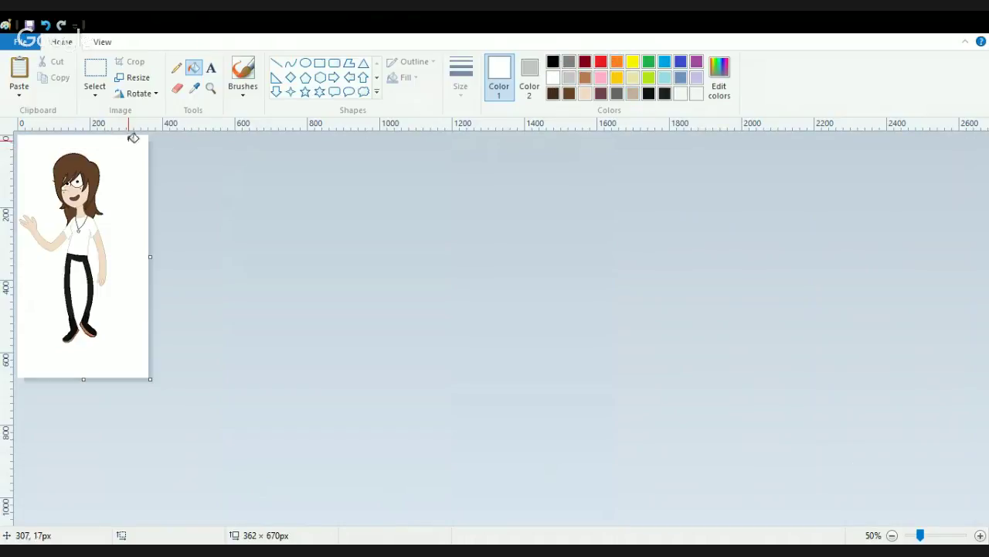
# - Set up the Curve tool with black as the drawing colour for outlining a hat at 200% zoom
pyautogui.click(981, 535)
pyautogui.click(980, 535)
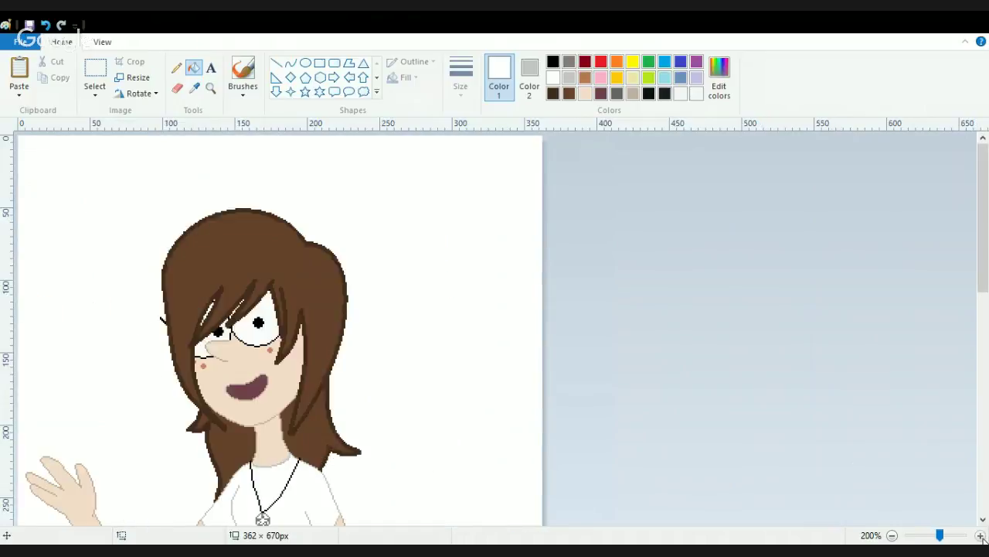
pyautogui.click(290, 63)
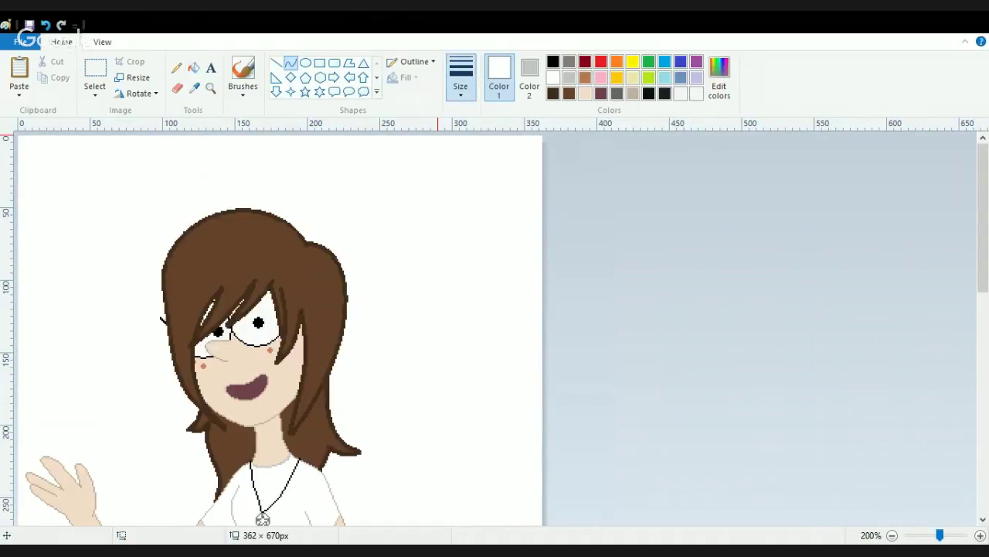
pyautogui.click(552, 62)
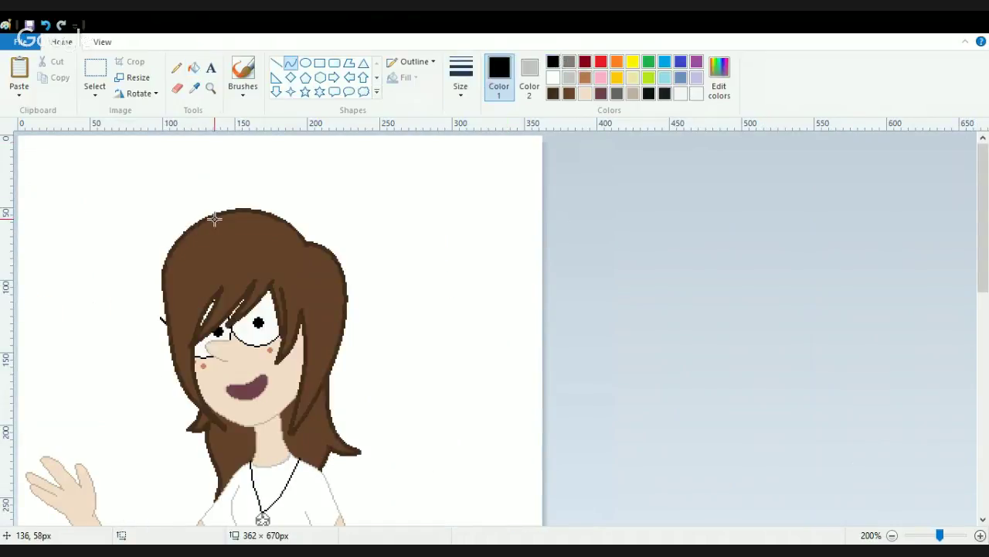
# - Try a shallow black curve of about 124 × 37 px across the hair as the hat's lower edge
pyautogui.moveTo(201, 221); pyautogui.dragTo(348, 303)
pyautogui.moveTo(256, 269); pyautogui.dragTo(230, 255)
pyautogui.moveTo(293, 281); pyautogui.dragTo(293, 294)
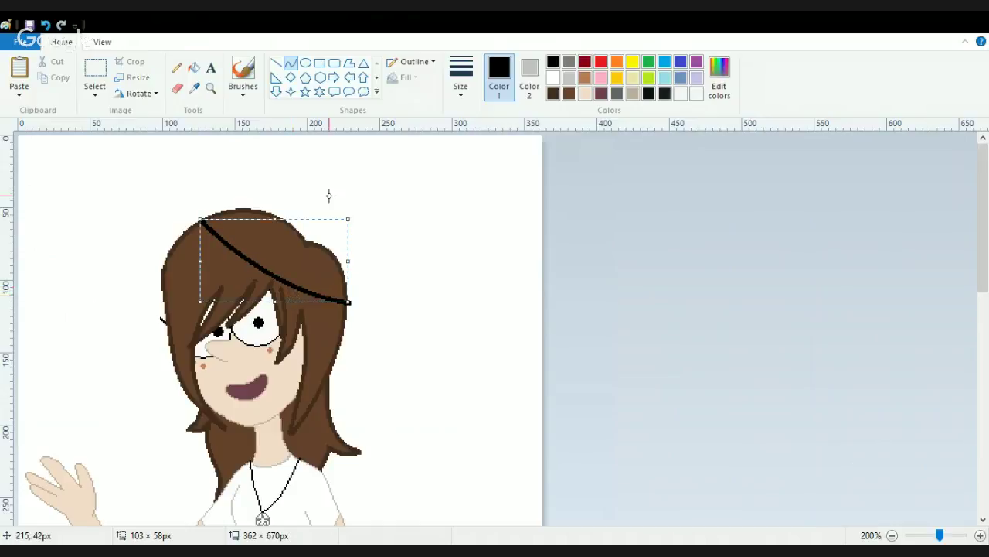
pyautogui.moveTo(191, 260); pyautogui.dragTo(171, 277)
pyautogui.moveTo(270, 309); pyautogui.dragTo(276, 270)
pyautogui.moveTo(245, 238); pyautogui.dragTo(247, 257)
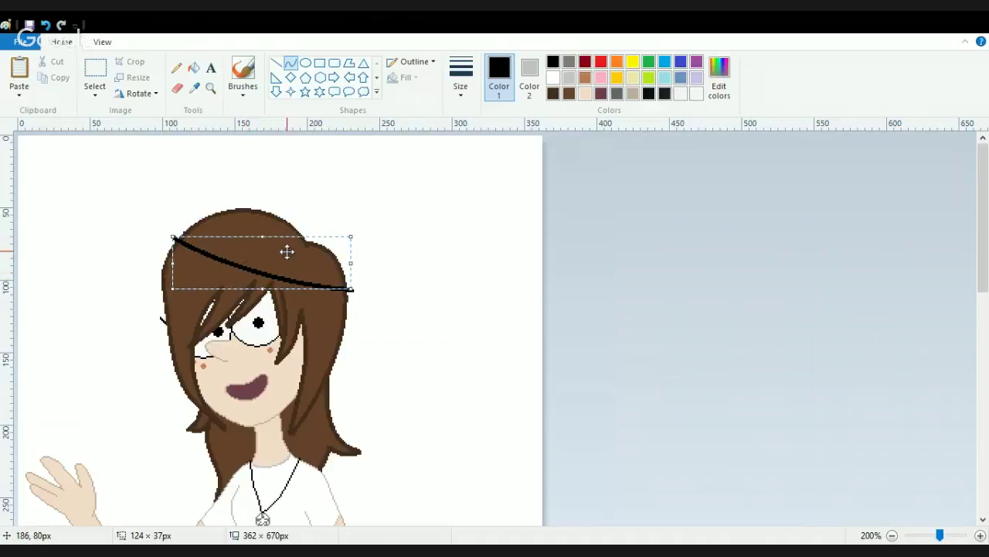
pyautogui.moveTo(356, 259); pyautogui.dragTo(347, 261)
pyautogui.click(391, 258)
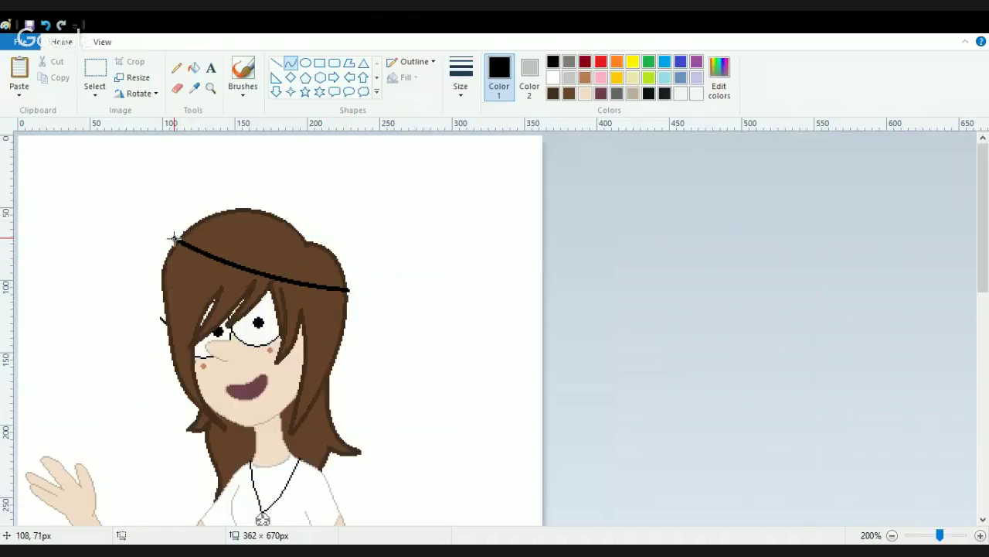
# - Try a curved hat crown about 140 px wide over the head, and undo both the crown and the lower edge
pyautogui.moveTo(175, 239); pyautogui.dragTo(379, 304)
pyautogui.click(238, 191)
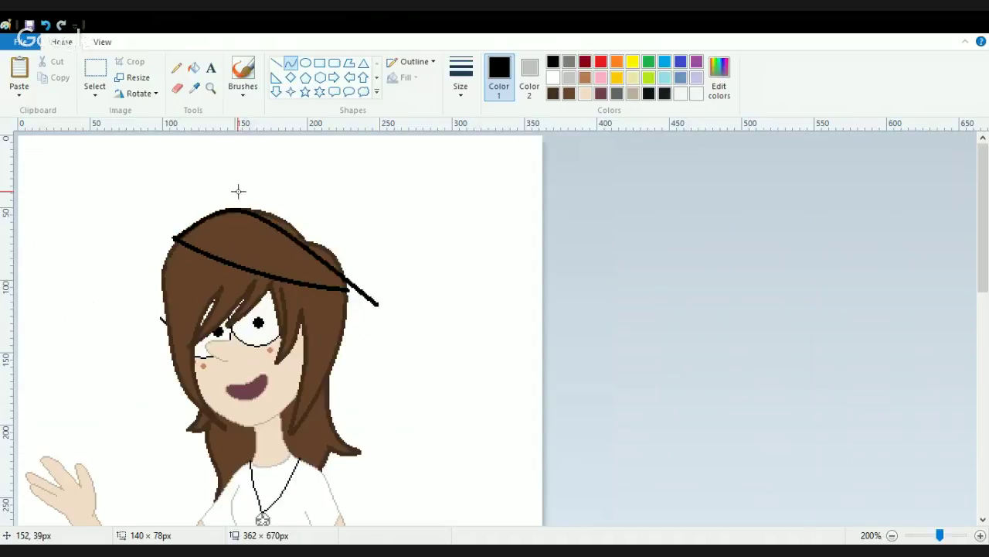
pyautogui.moveTo(238, 191); pyautogui.dragTo(315, 203)
pyautogui.hotkey('ctrl', 'z')
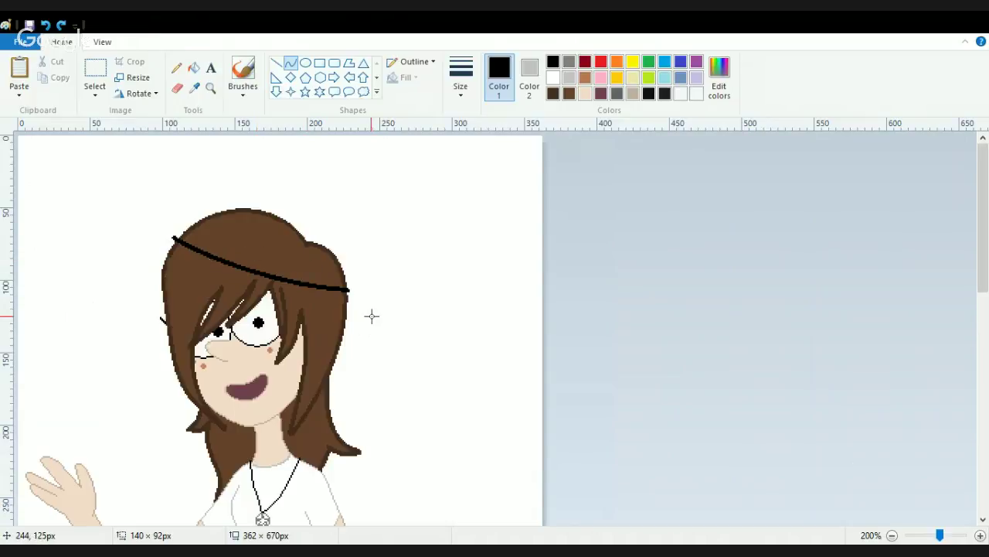
pyautogui.hotkey('ctrl', 'z')
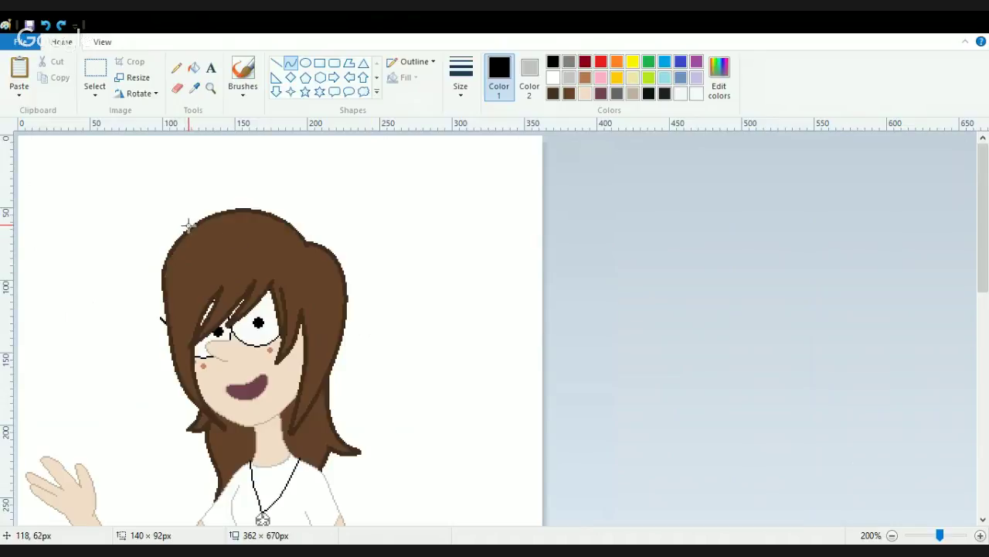
# - Draw the hat's lower edge as a sagging black curve of about 110 × 64 px, slanting across the hair
pyautogui.moveTo(188, 225); pyautogui.dragTo(346, 316)
pyautogui.moveTo(273, 288); pyautogui.dragTo(245, 279)
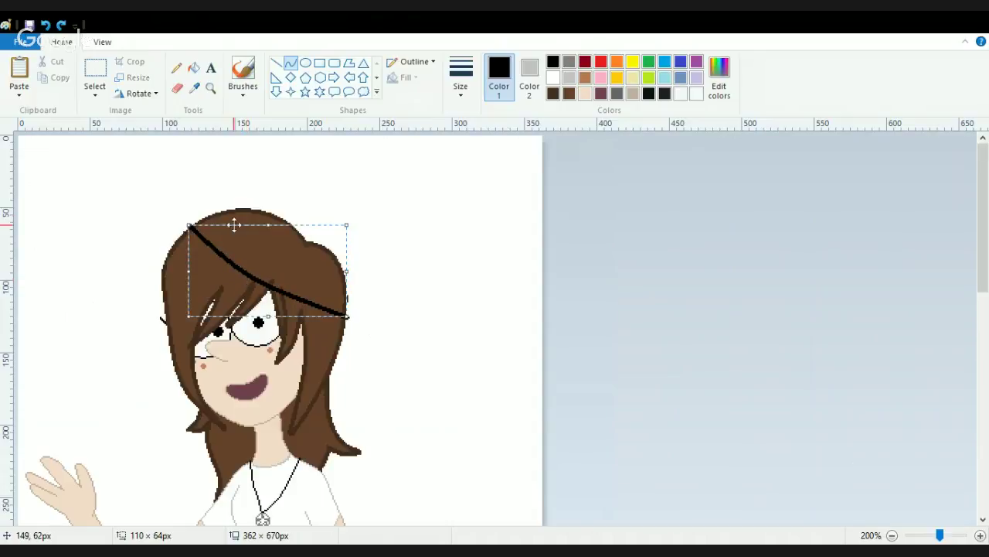
pyautogui.click(210, 219)
# - Try two black crown lines from the upper end of the hat's lower edge, and undo each of them
pyautogui.moveTo(186, 224); pyautogui.dragTo(361, 268)
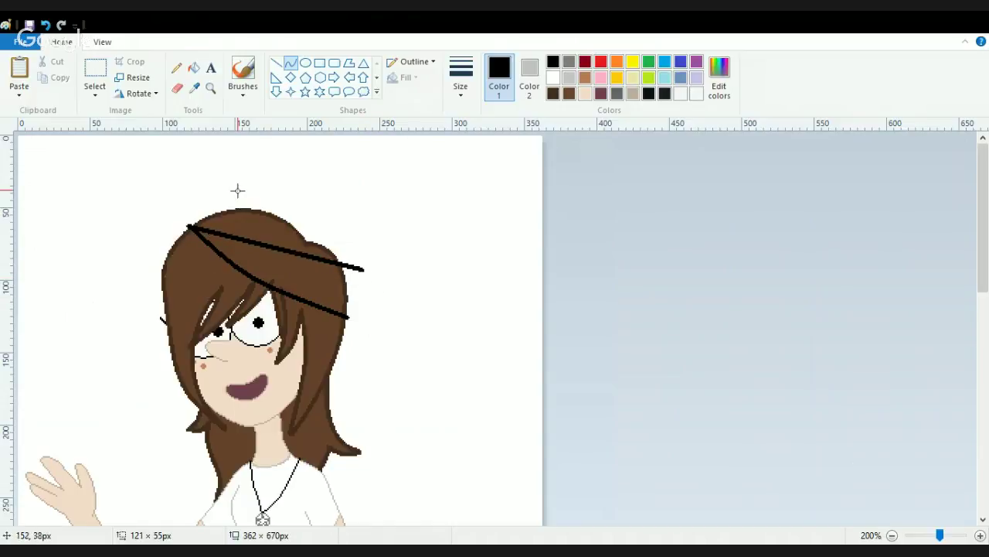
pyautogui.hotkey('ctrl', 'z')
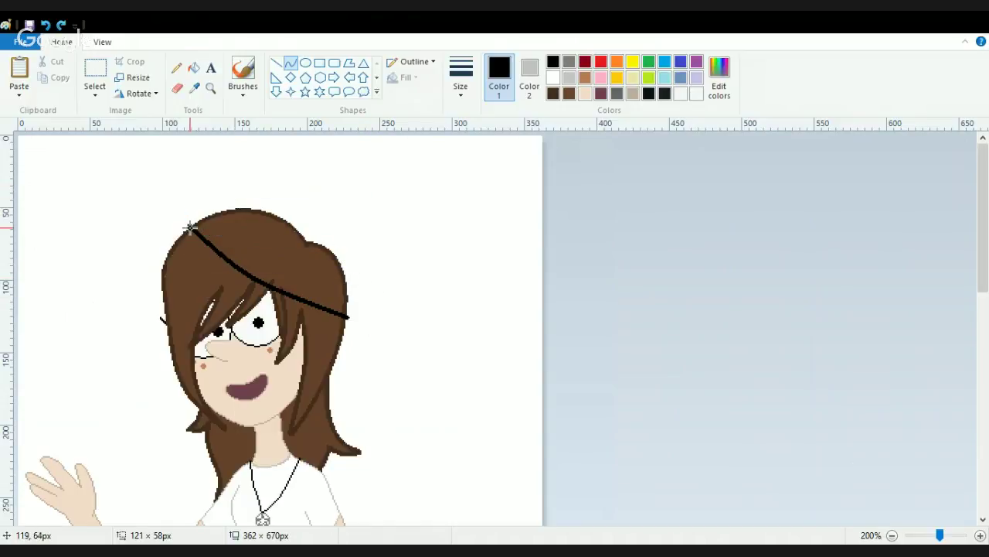
pyautogui.moveTo(188, 225); pyautogui.dragTo(377, 295)
pyautogui.click(236, 193)
pyautogui.moveTo(237, 193); pyautogui.dragTo(218, 177)
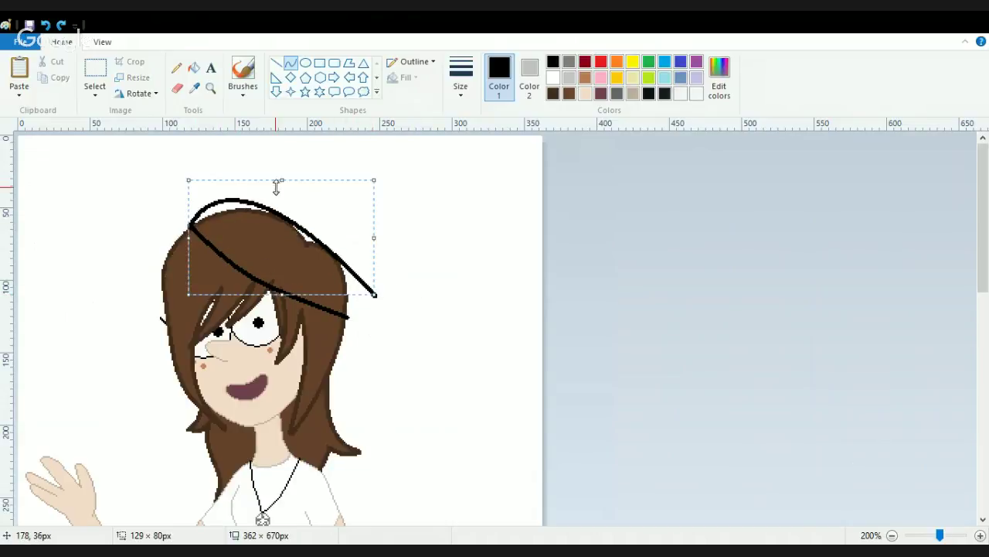
pyautogui.hotkey('ctrl', 'z')
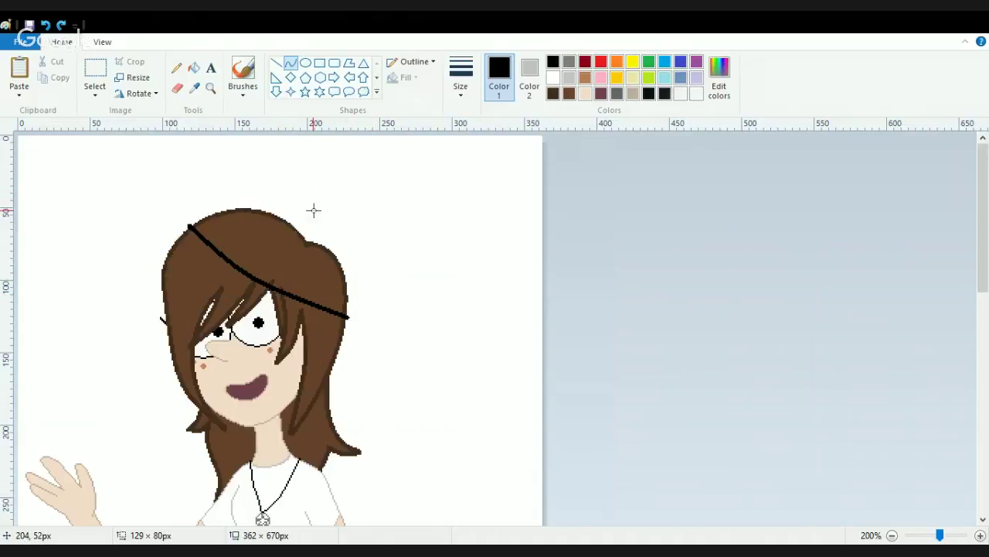
# - Draw the hat's crown as a rounded black curve about 124 px wide, arching over the head and down behind the hair
pyautogui.moveTo(189, 226); pyautogui.dragTo(369, 311)
pyautogui.moveTo(236, 161); pyautogui.dragTo(215, 180)
pyautogui.moveTo(269, 202); pyautogui.dragTo(386, 199)
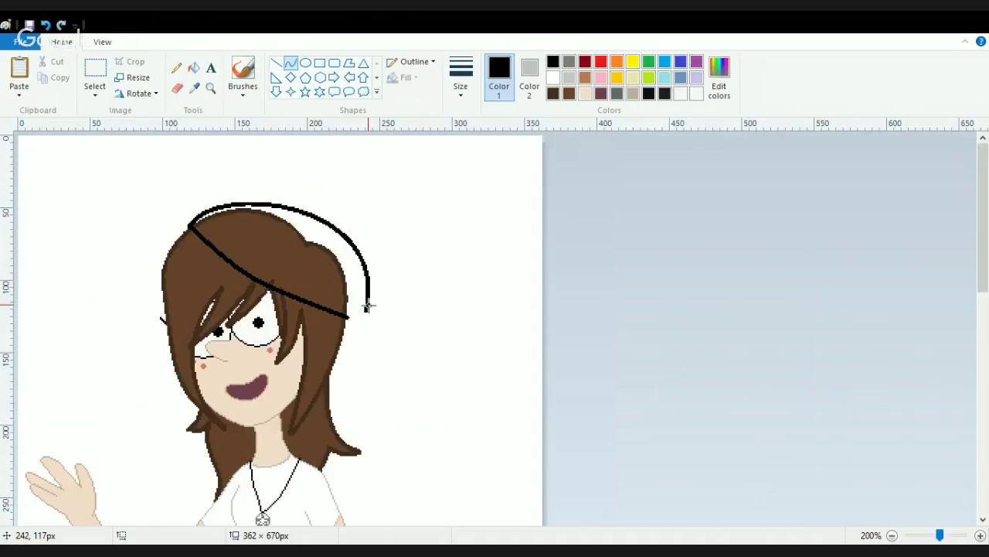
# - Try two black curves from the crown's lower end to close the back of the hat, and undo each of them
pyautogui.moveTo(367, 307); pyautogui.dragTo(370, 384)
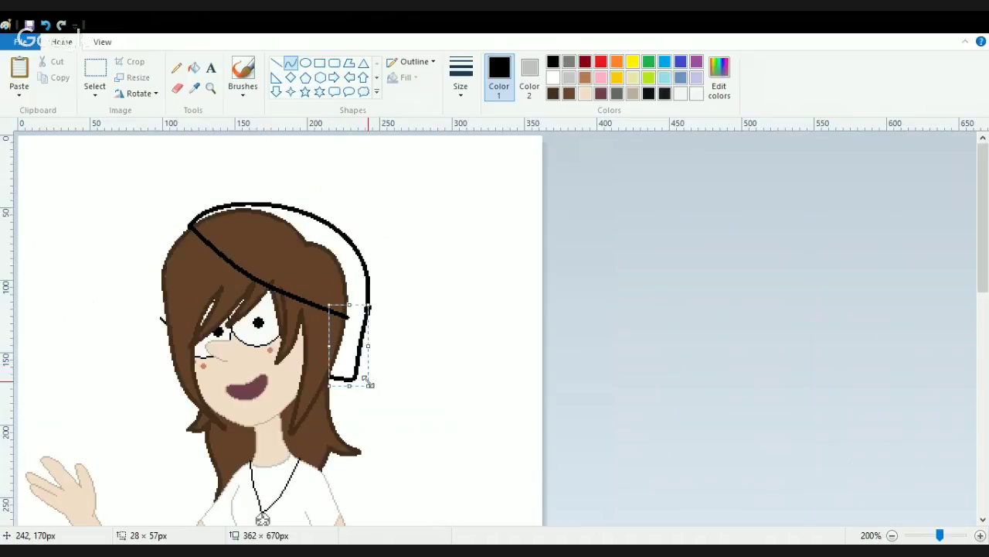
pyautogui.hotkey('ctrl', 'z')
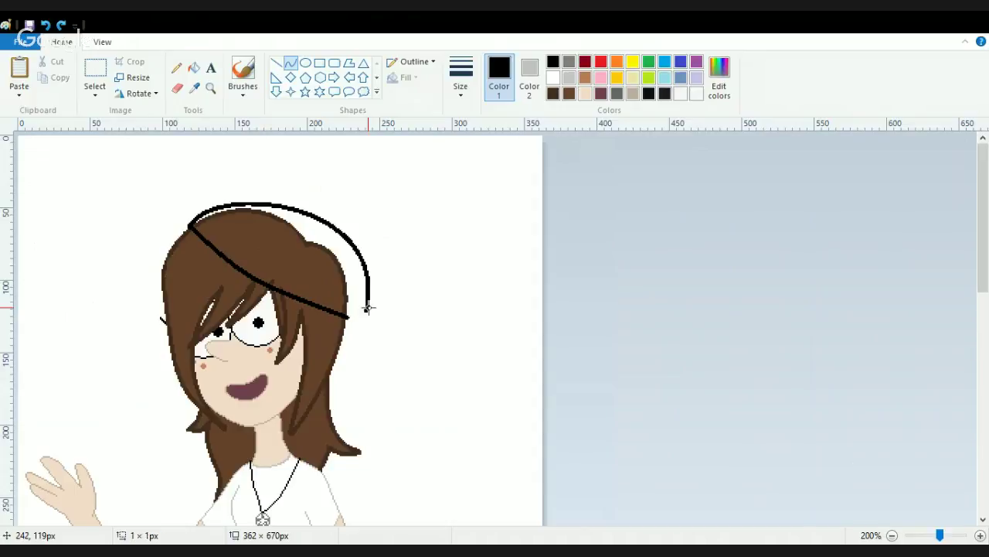
pyautogui.moveTo(367, 309); pyautogui.dragTo(330, 403)
pyautogui.hotkey('ctrl', 'z')
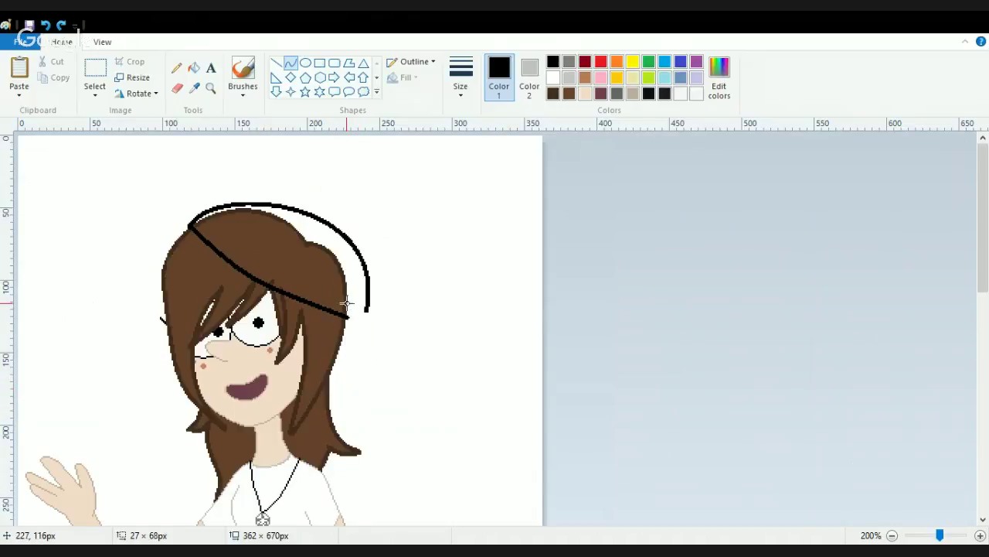
# - Close the back of the hat with a black curve of about 22 × 58 px, and fill the hat's interior with white
pyautogui.moveTo(368, 278); pyautogui.dragTo(351, 361)
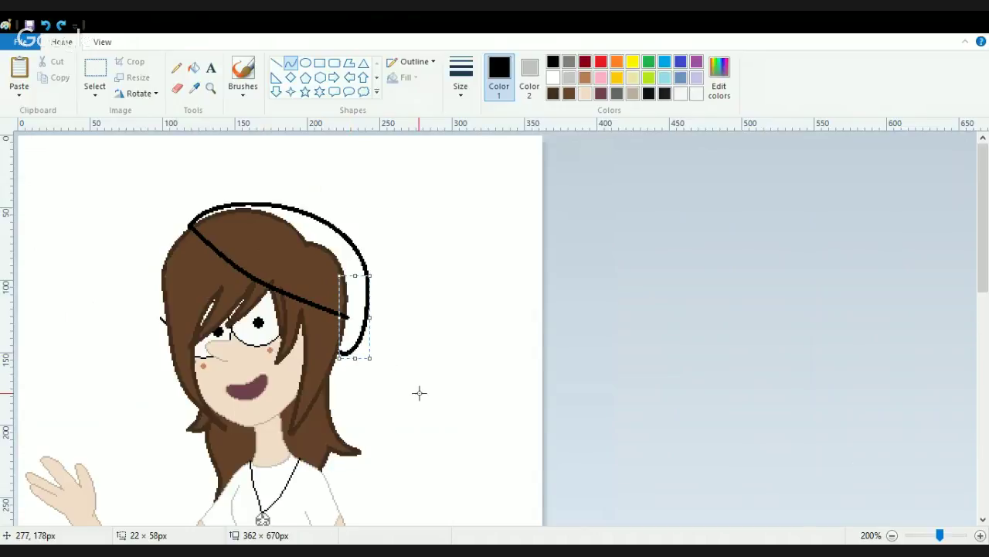
pyautogui.click(257, 155)
pyautogui.click(193, 68)
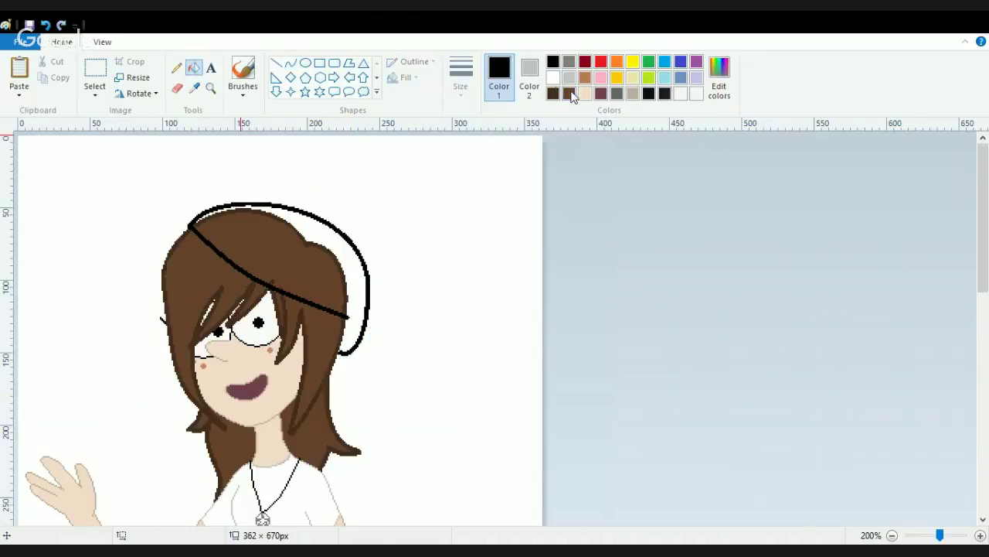
pyautogui.click(553, 78)
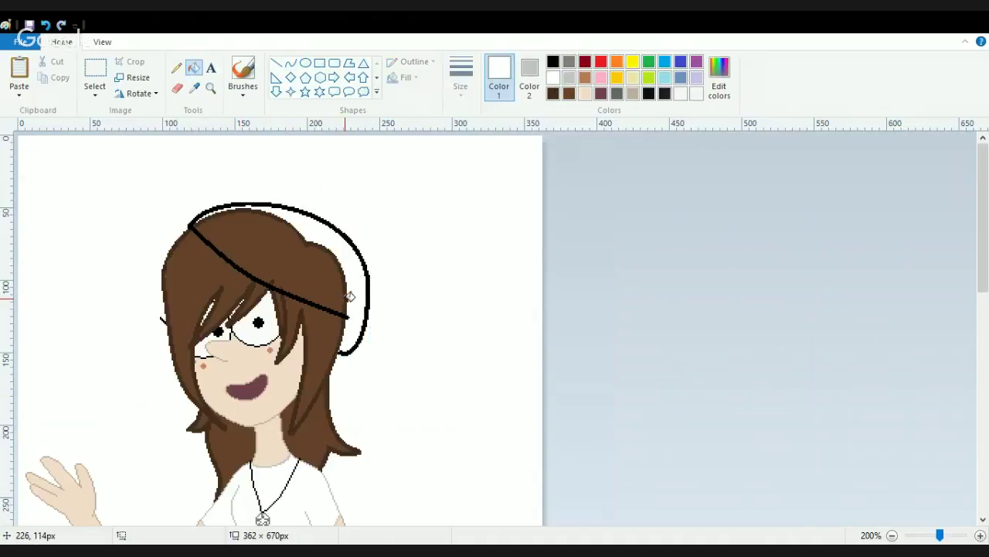
pyautogui.click(350, 296)
pyautogui.click(343, 290)
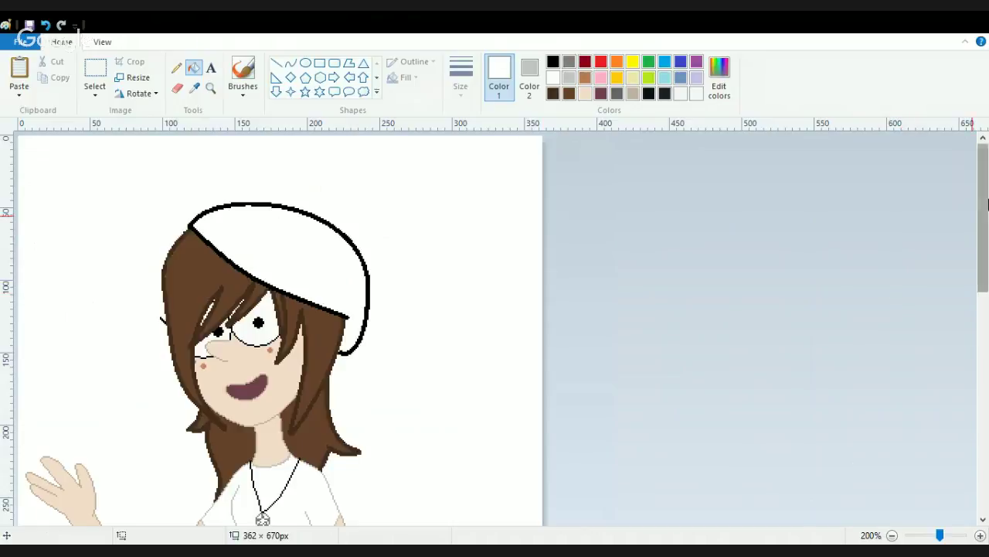
# - Undo a stray dark fill on the hair and fill the hat's interior with near-black
pyautogui.moveTo(984, 203); pyautogui.dragTo(938, 199)
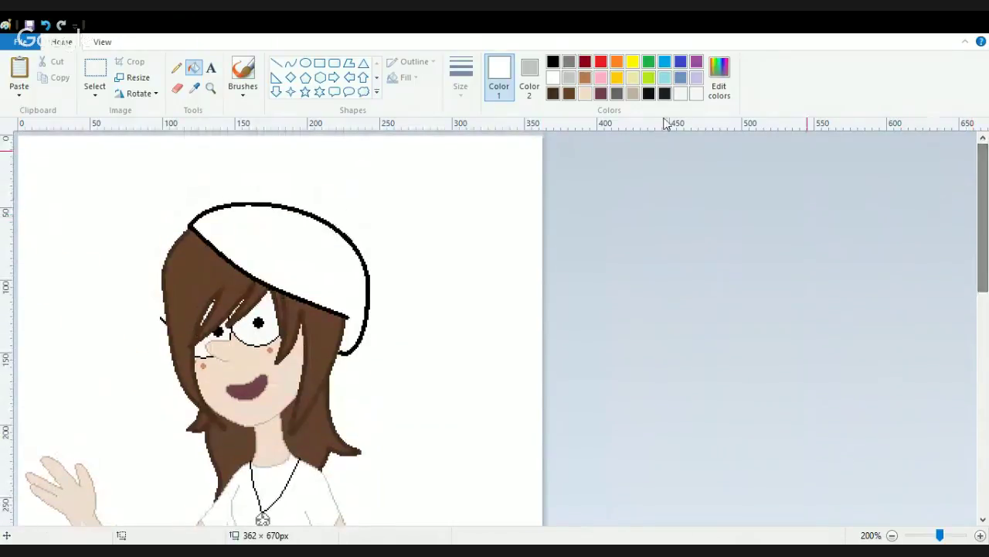
pyautogui.click(553, 63)
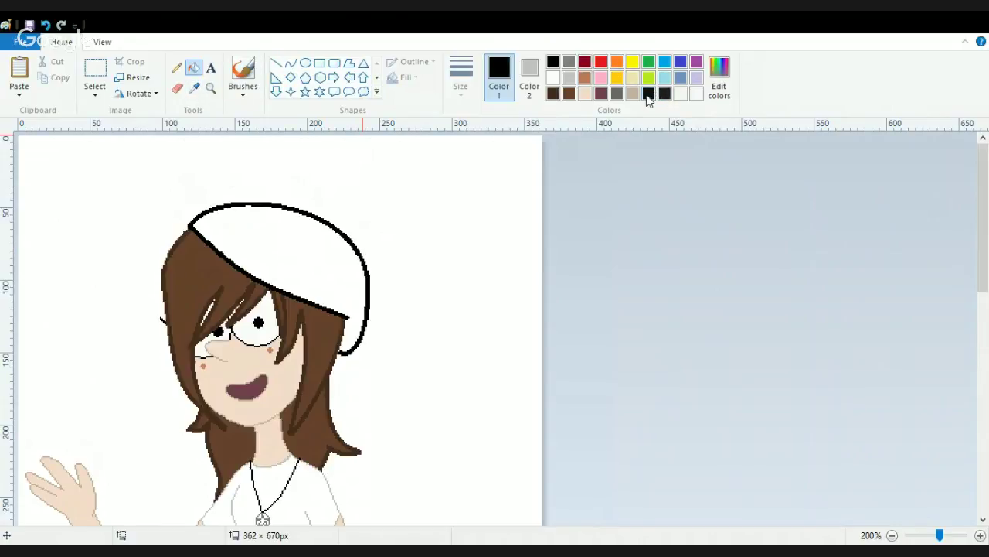
pyautogui.click(227, 277)
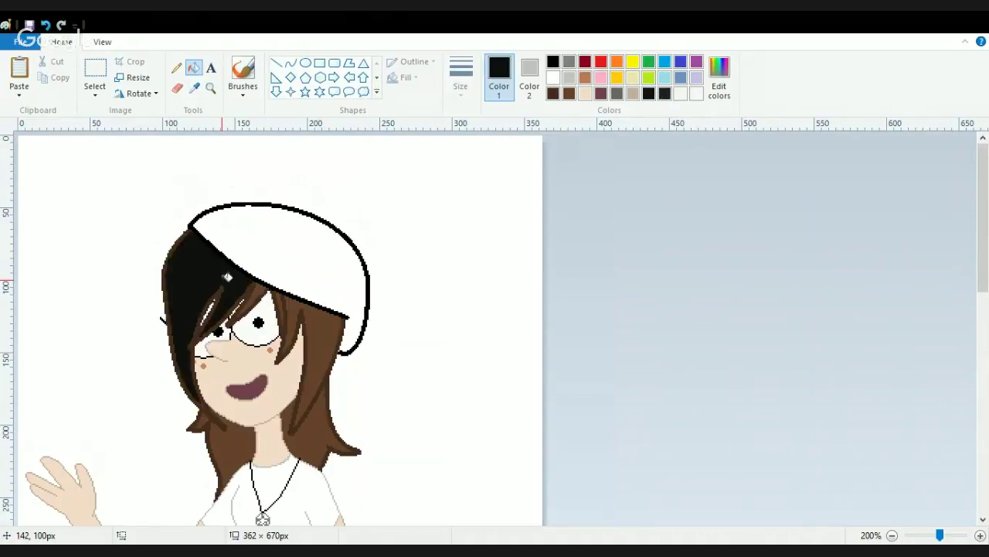
pyautogui.hotkey('ctrl', 'z')
pyautogui.click(292, 231)
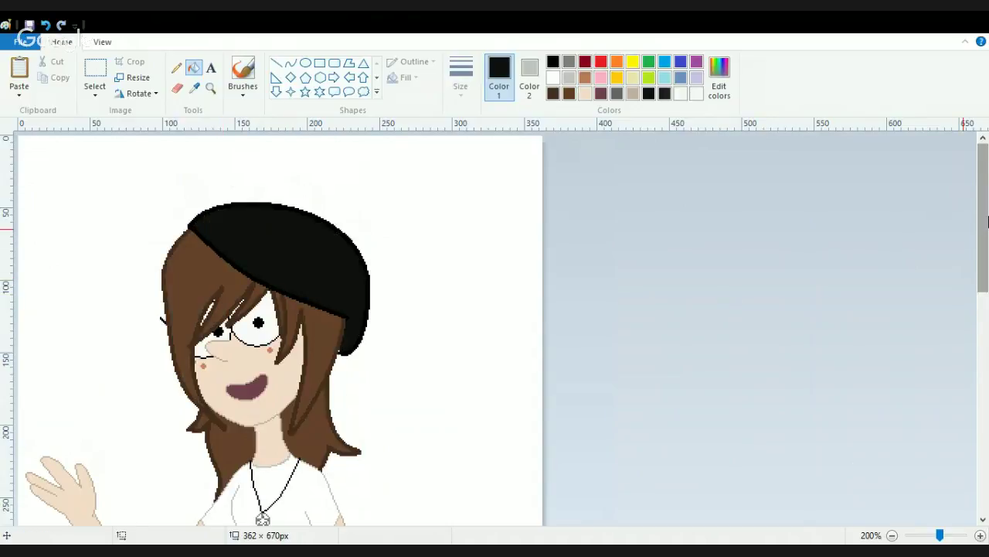
# - Draw a near-black curved bracelet band of about 17 × 33 px across the raised arm's wrist
pyautogui.moveTo(983, 222); pyautogui.dragTo(983, 264)
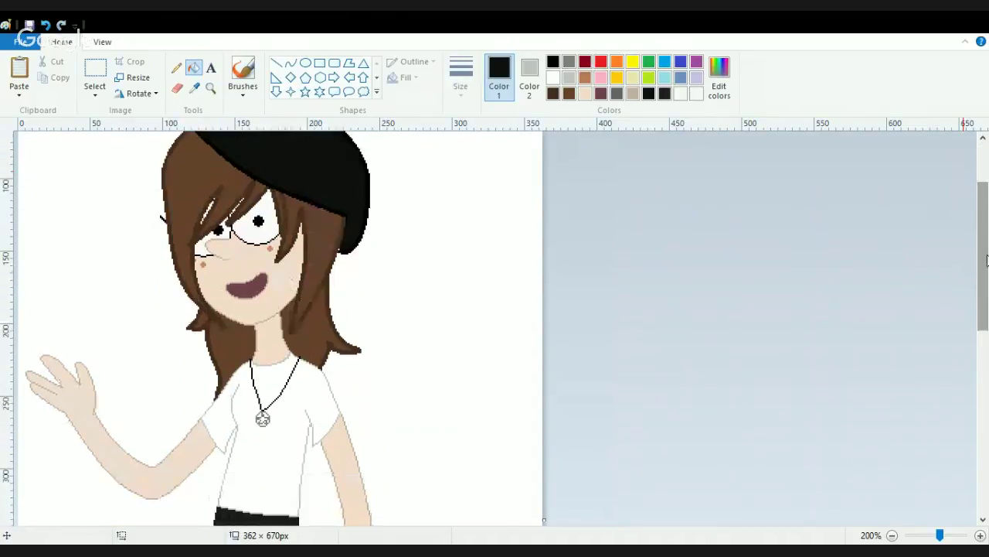
pyautogui.click(176, 67)
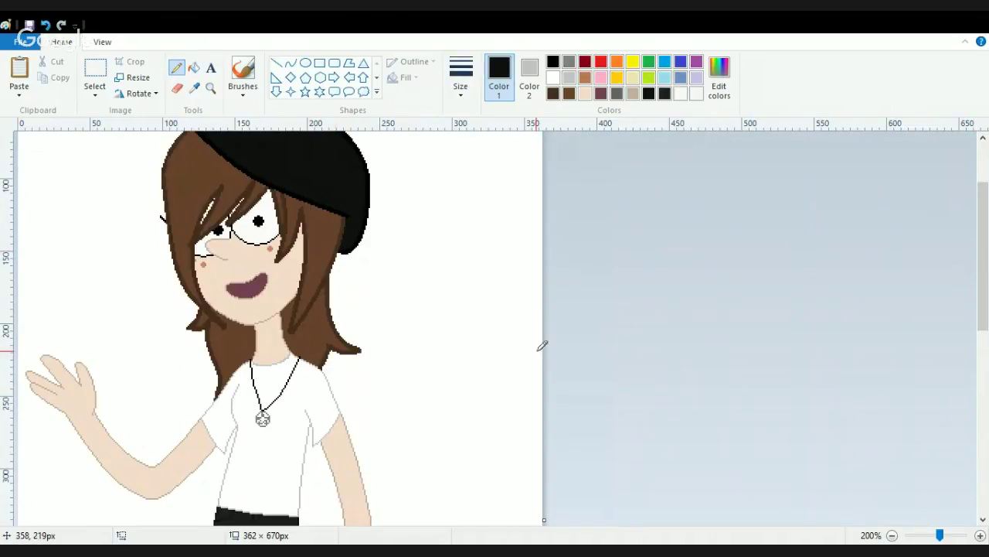
pyautogui.moveTo(984, 275)
pyautogui.mouseDown()
pyautogui.moveTo(985, 354)
pyautogui.moveTo(981, 251)
pyautogui.moveTo(980, 279)
pyautogui.mouseUp()
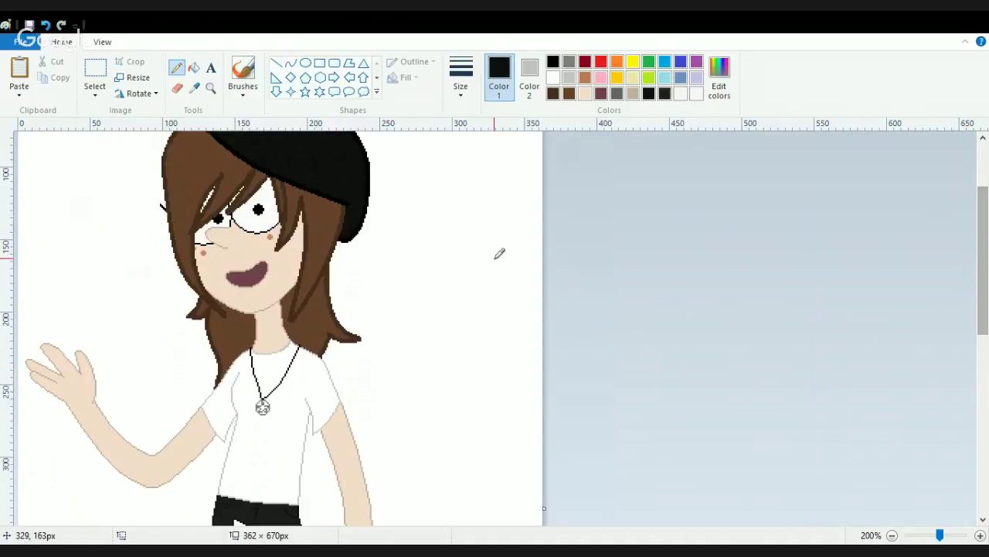
pyautogui.click(291, 64)
pyautogui.click(980, 535)
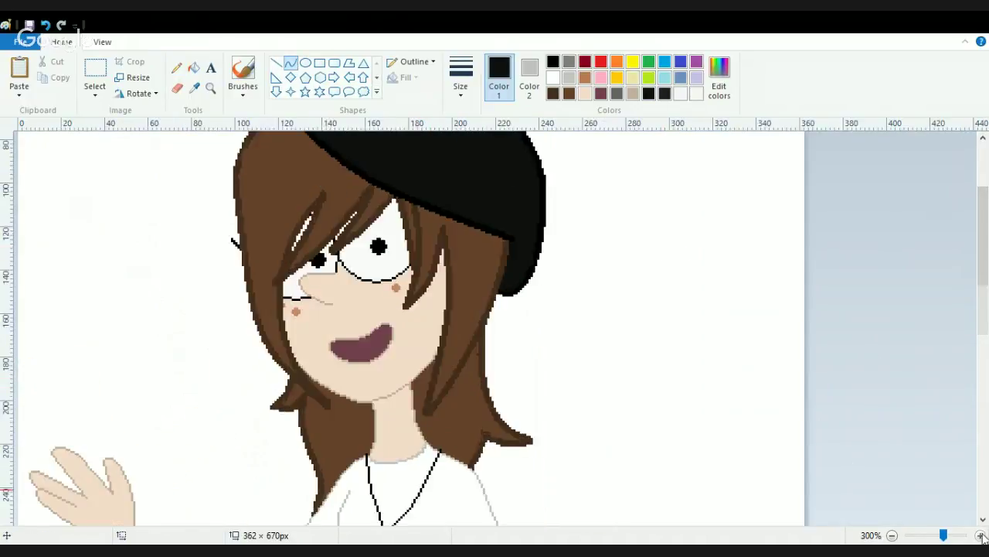
pyautogui.click(980, 535)
pyautogui.moveTo(983, 252); pyautogui.dragTo(984, 321)
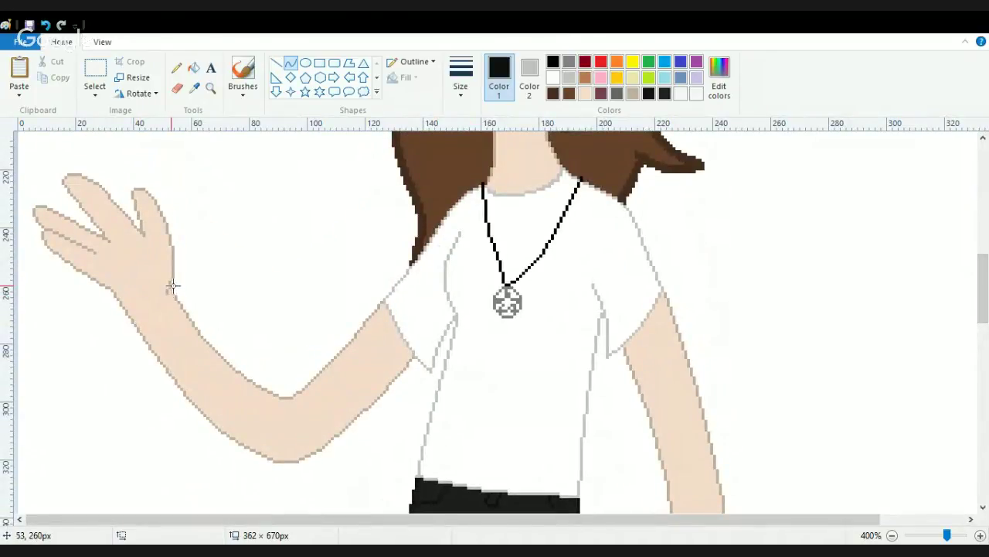
pyautogui.moveTo(172, 286)
pyautogui.mouseDown()
pyautogui.moveTo(130, 337)
pyautogui.moveTo(125, 388)
pyautogui.moveTo(146, 354)
pyautogui.moveTo(140, 365)
pyautogui.moveTo(132, 348)
pyautogui.mouseUp()
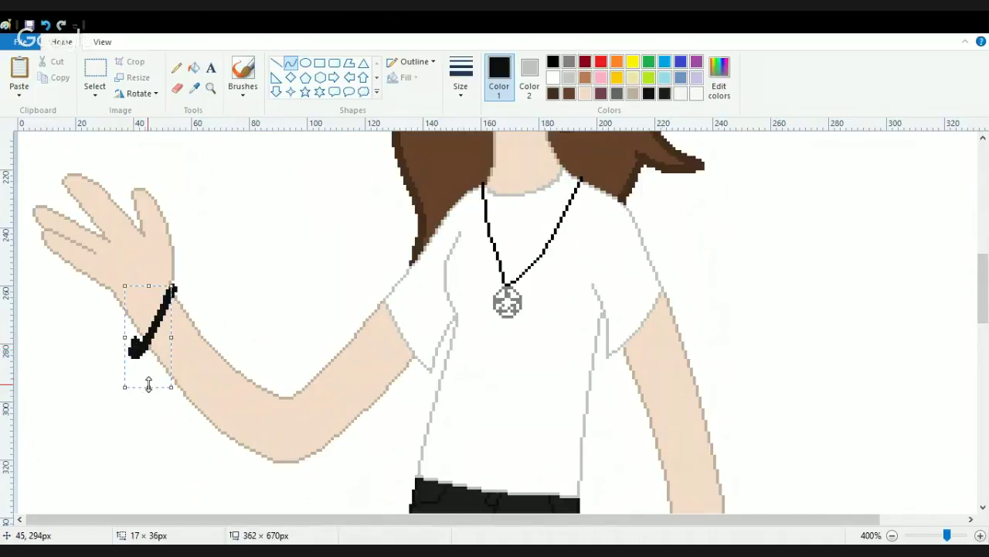
pyautogui.moveTo(147, 384); pyautogui.dragTo(151, 378)
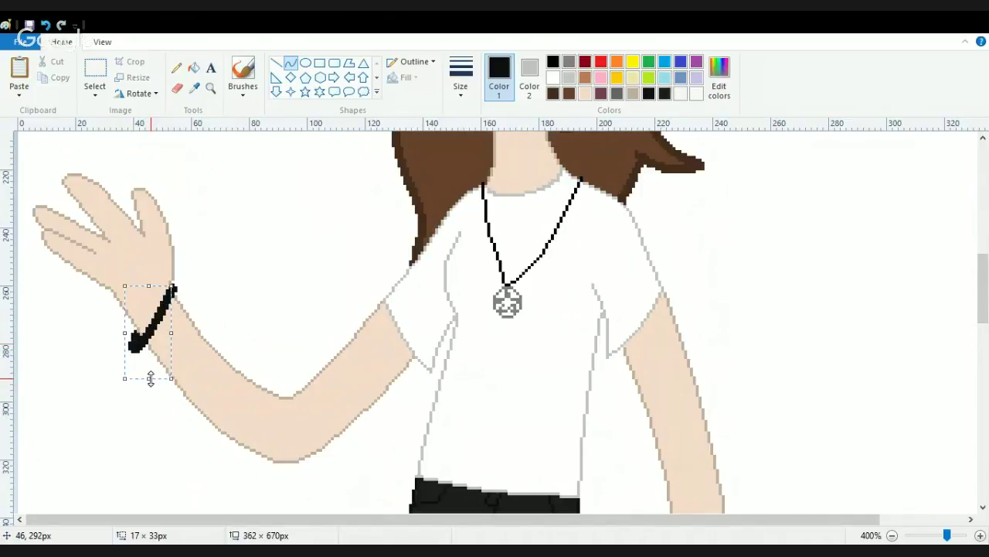
pyautogui.click(208, 328)
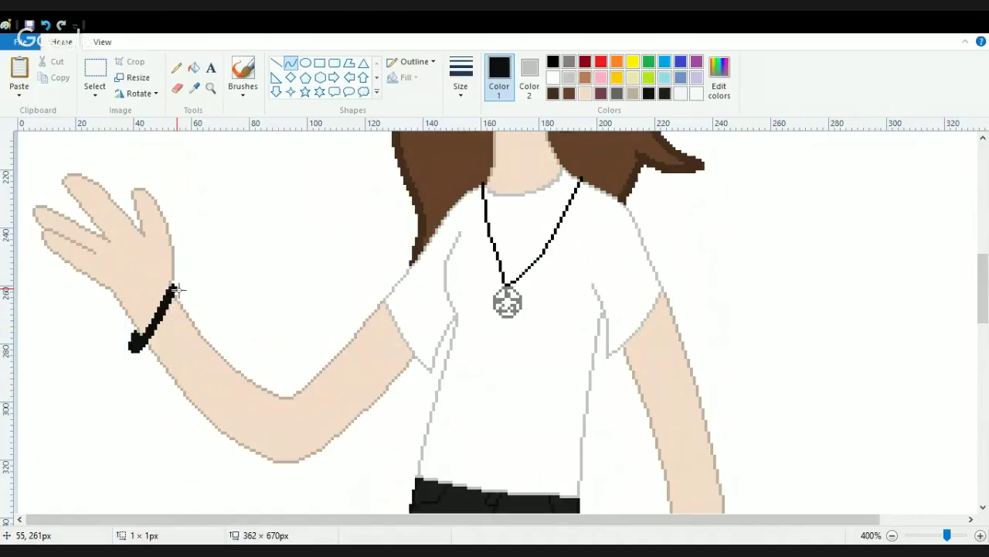
# - Try near-black curves for a second bracelet band just below the first, and undo each of them
pyautogui.moveTo(176, 289)
pyautogui.mouseDown()
pyautogui.moveTo(152, 366)
pyautogui.moveTo(183, 329)
pyautogui.moveTo(181, 352)
pyautogui.moveTo(133, 405)
pyautogui.moveTo(169, 379)
pyautogui.moveTo(142, 388)
pyautogui.moveTo(142, 350)
pyautogui.moveTo(160, 342)
pyautogui.mouseUp()
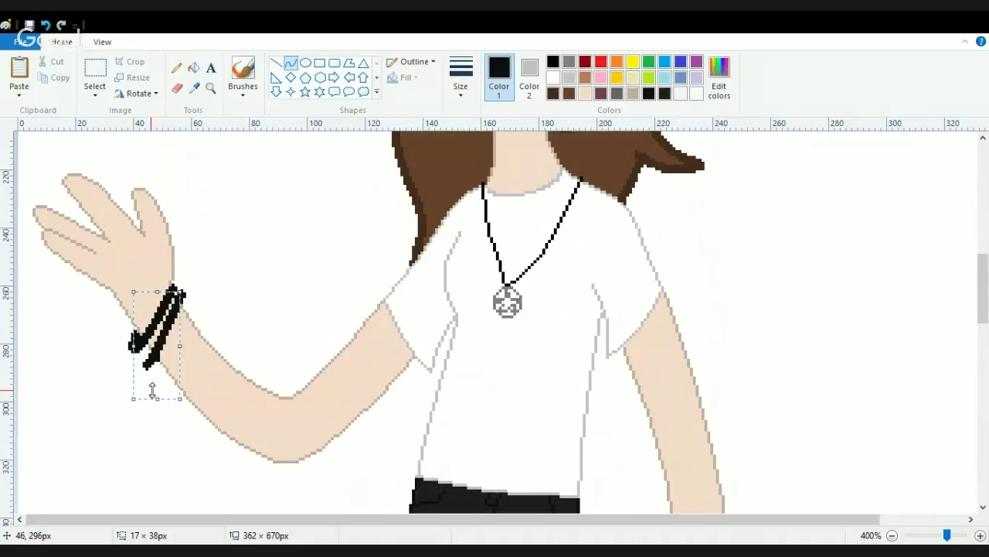
pyautogui.hotkey('ctrl', 'z')
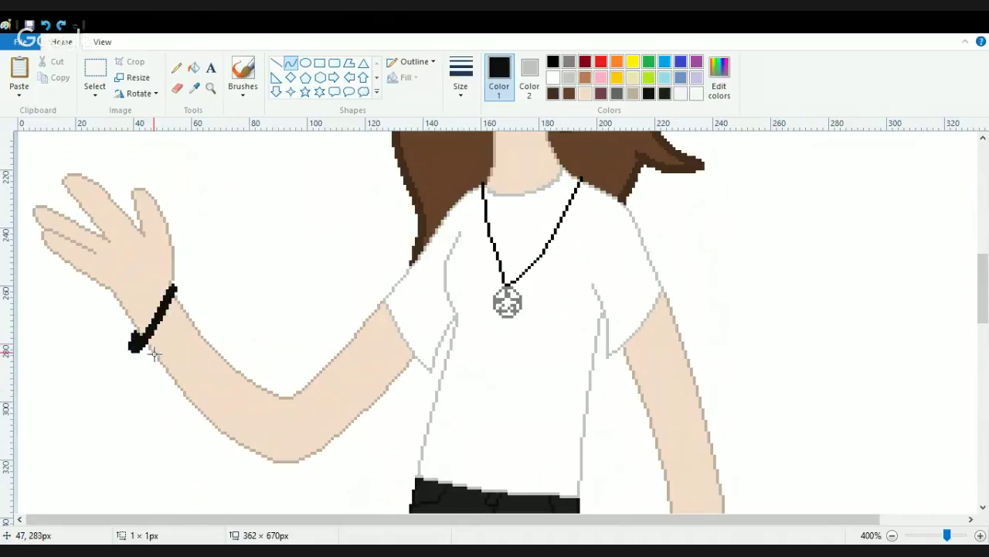
pyautogui.moveTo(155, 354); pyautogui.dragTo(191, 300)
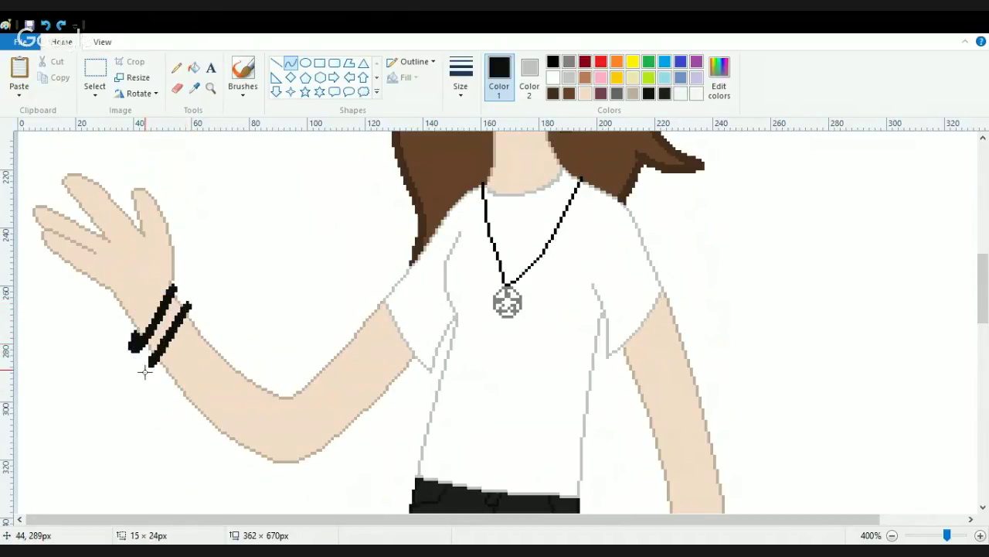
pyautogui.moveTo(145, 372)
pyautogui.mouseDown()
pyautogui.moveTo(132, 375)
pyautogui.moveTo(160, 371)
pyautogui.moveTo(167, 383)
pyautogui.moveTo(163, 350)
pyautogui.mouseUp()
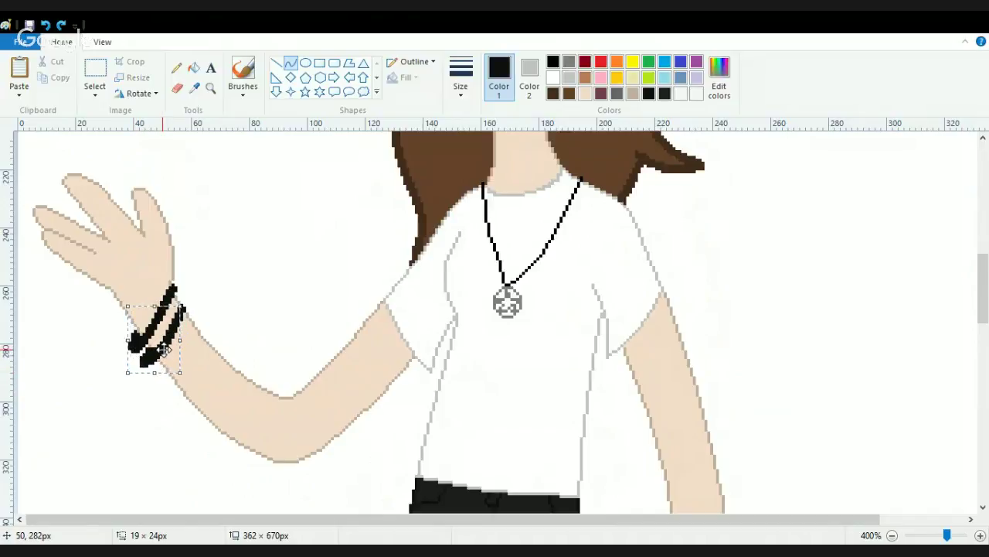
# - Draw a second near-black bracelet band of about 9 × 32 px and a third beside it, fanning down from the wrist's inner edge
pyautogui.moveTo(130, 310)
pyautogui.mouseDown()
pyautogui.moveTo(133, 337)
pyautogui.moveTo(147, 294)
pyautogui.moveTo(132, 287)
pyautogui.moveTo(149, 299)
pyautogui.mouseUp()
pyautogui.moveTo(174, 338)
pyautogui.mouseDown()
pyautogui.moveTo(169, 324)
pyautogui.moveTo(184, 327)
pyautogui.moveTo(160, 328)
pyautogui.mouseUp()
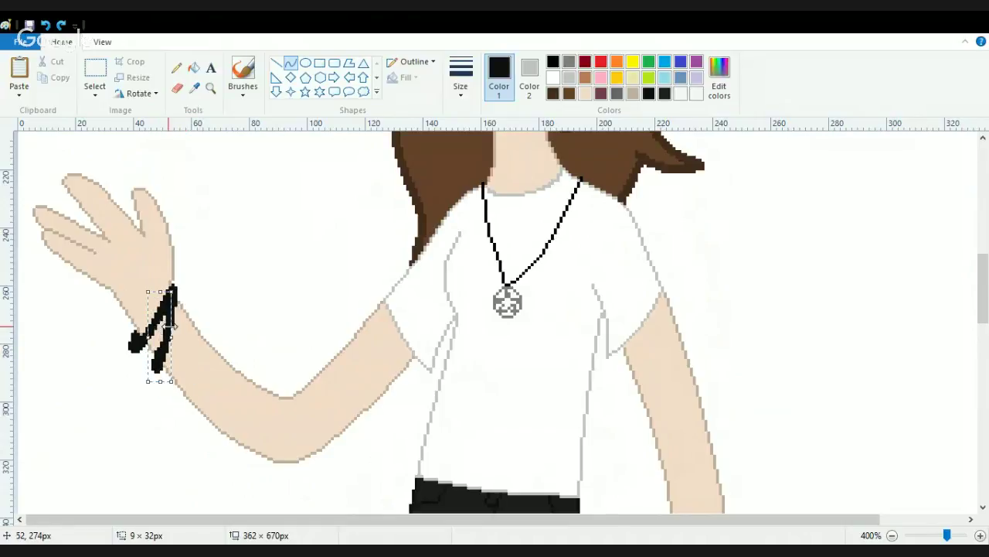
pyautogui.click(184, 326)
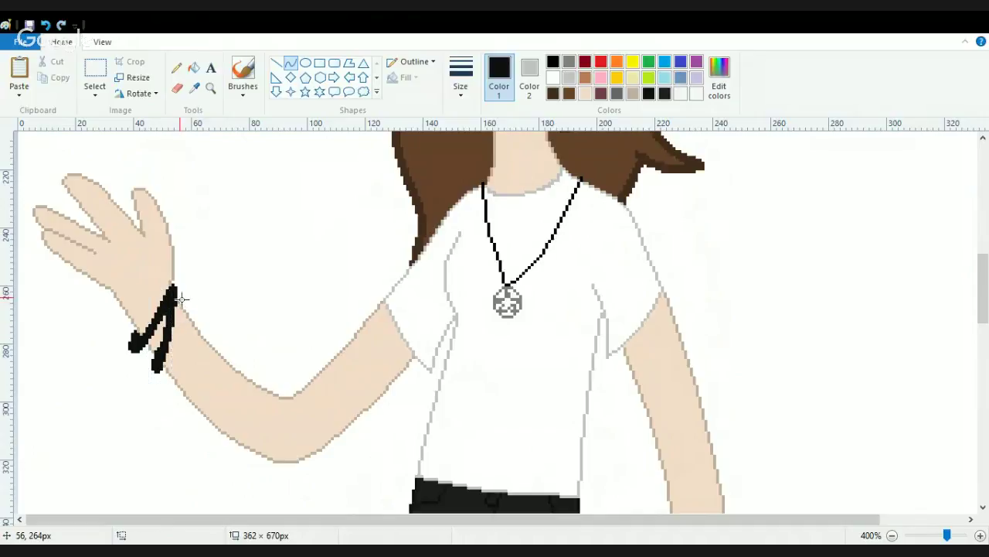
pyautogui.moveTo(178, 293); pyautogui.dragTo(172, 386)
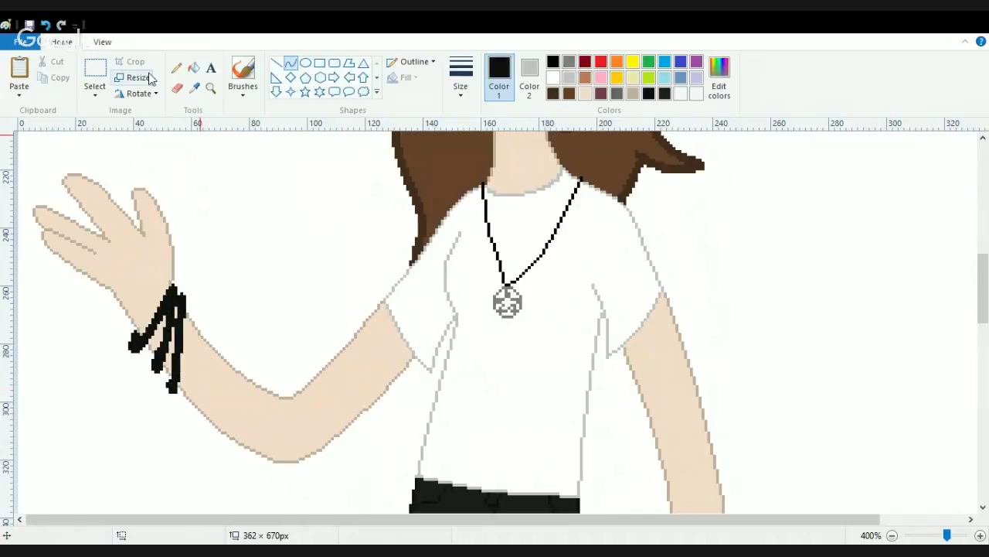
pyautogui.click(177, 68)
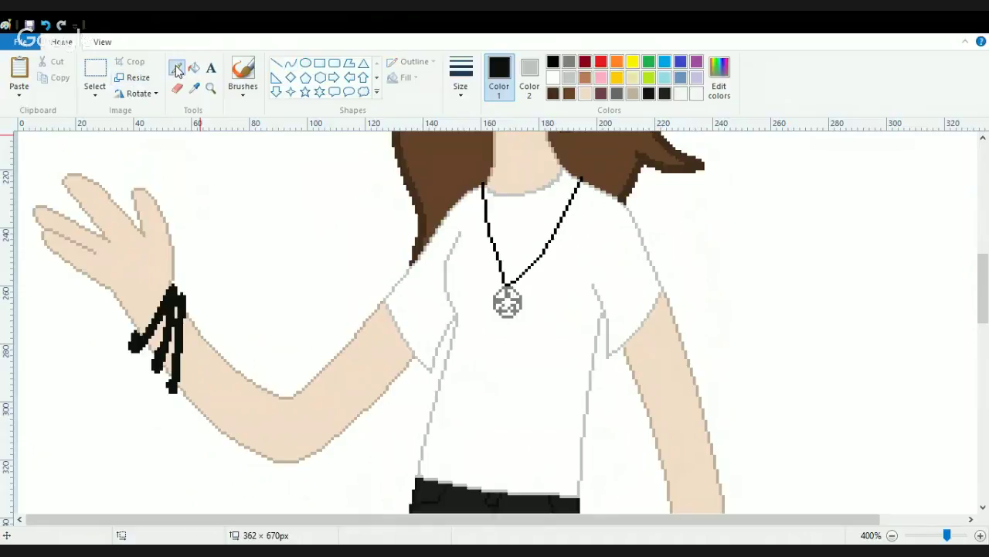
pyautogui.click(552, 77)
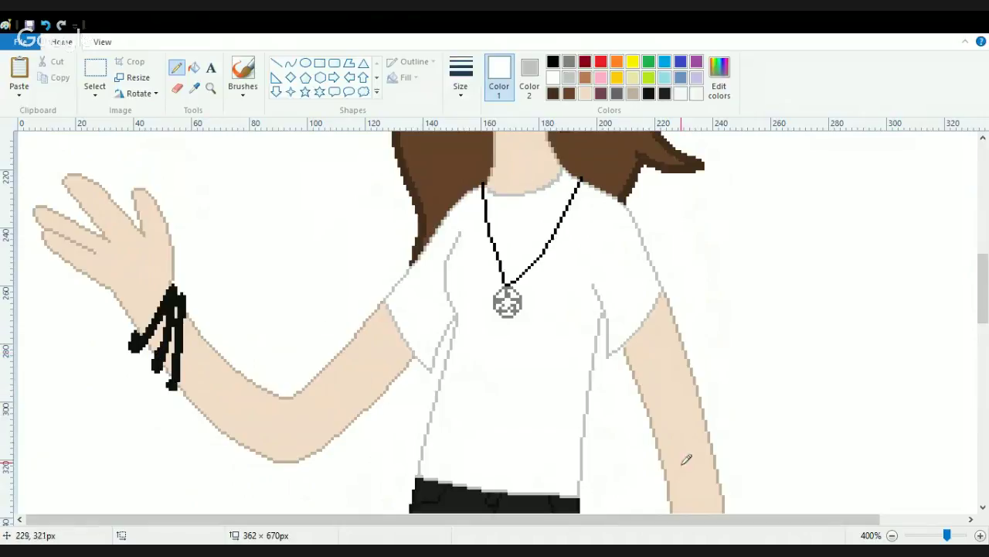
pyautogui.moveTo(984, 299)
pyautogui.mouseDown()
pyautogui.moveTo(984, 249)
pyautogui.moveTo(985, 288)
pyautogui.mouseUp()
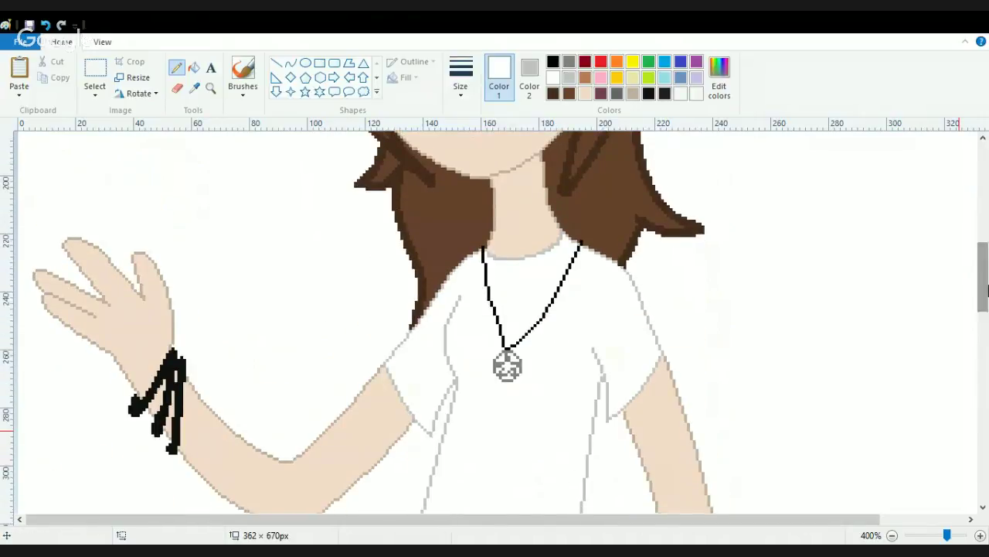
pyautogui.click(569, 63)
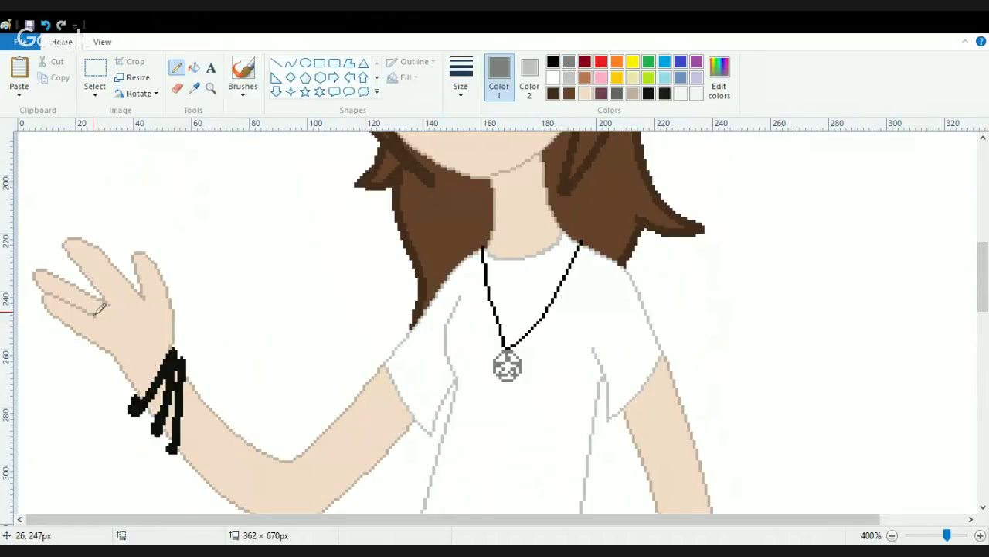
pyautogui.moveTo(93, 310); pyautogui.dragTo(108, 302)
# - Pick up the existing freckle colour and dot small single-pixel freckles across both cheeks with the Pencil
pyautogui.moveTo(987, 316); pyautogui.dragTo(983, 267)
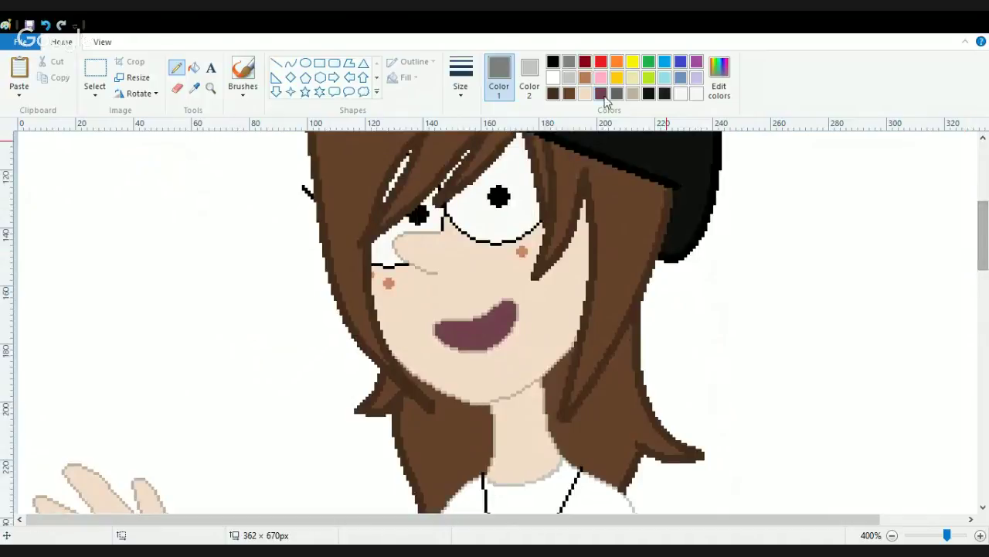
pyautogui.click(194, 87)
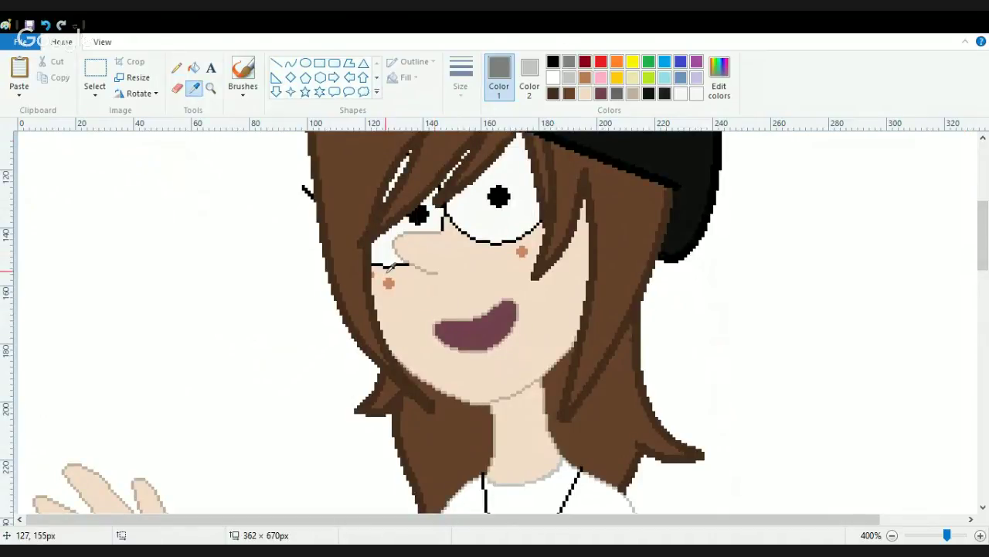
pyautogui.click(388, 282)
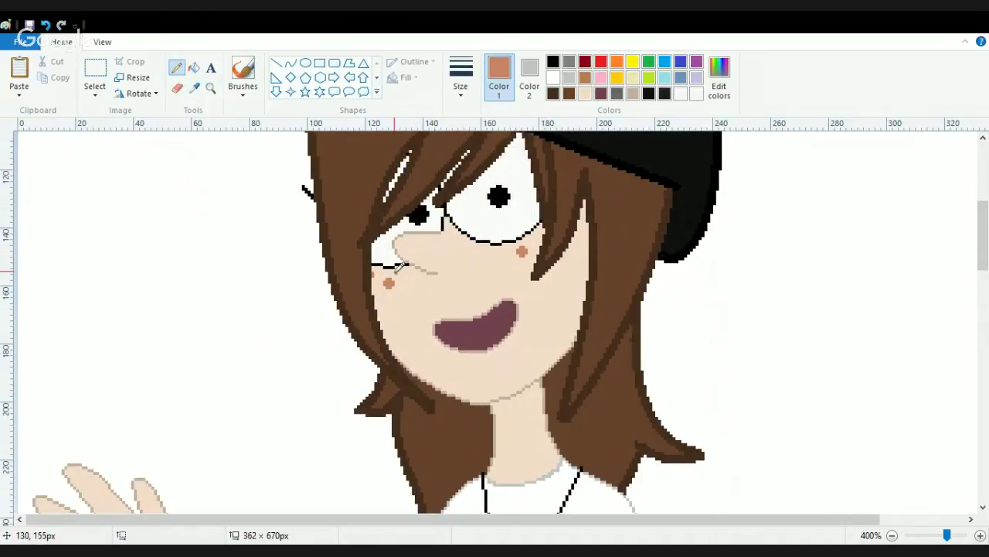
pyautogui.click(396, 301)
pyautogui.click(417, 299)
pyautogui.click(416, 285)
pyautogui.click(495, 249)
pyautogui.click(509, 268)
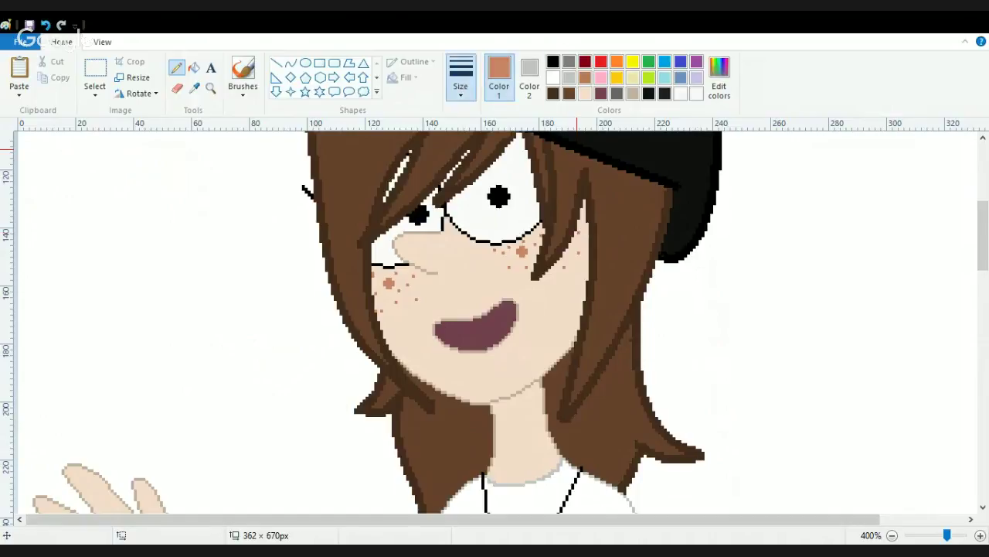
# - Enlarge several freckles into small plus shapes beside the hair strand and on the cheek below the smaller eye
pyautogui.click(570, 261)
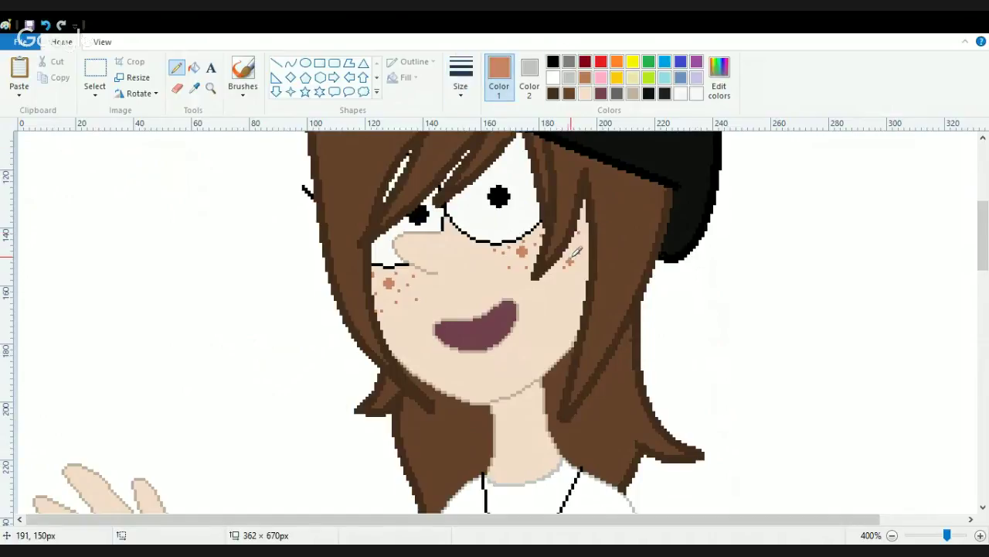
pyautogui.click(584, 222)
pyautogui.click(381, 299)
pyautogui.click(395, 301)
pyautogui.click(410, 282)
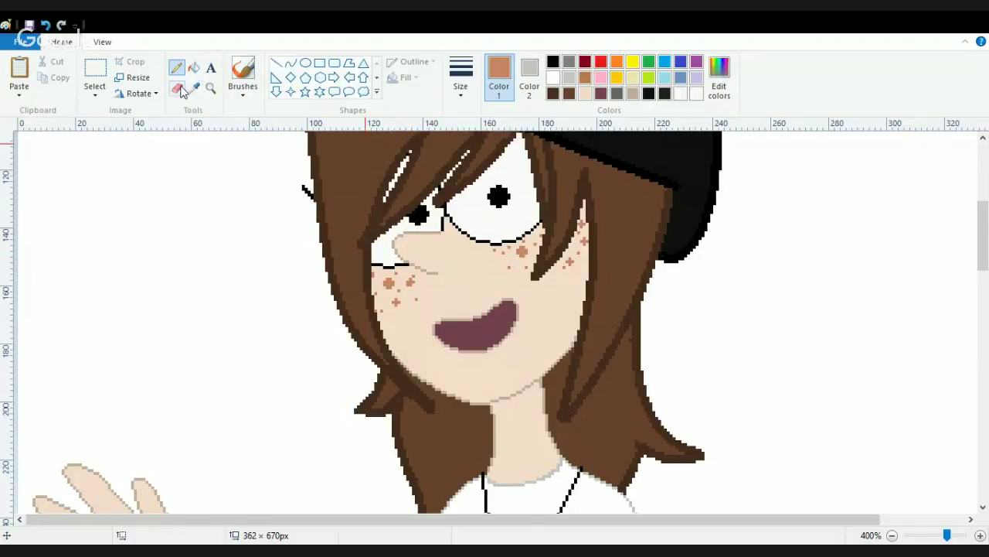
# - Retouch a misshapen freckle with skin colour, resample the freckle colour, and enlarge two freckles beneath the larger eye into plus shapes
pyautogui.click(586, 93)
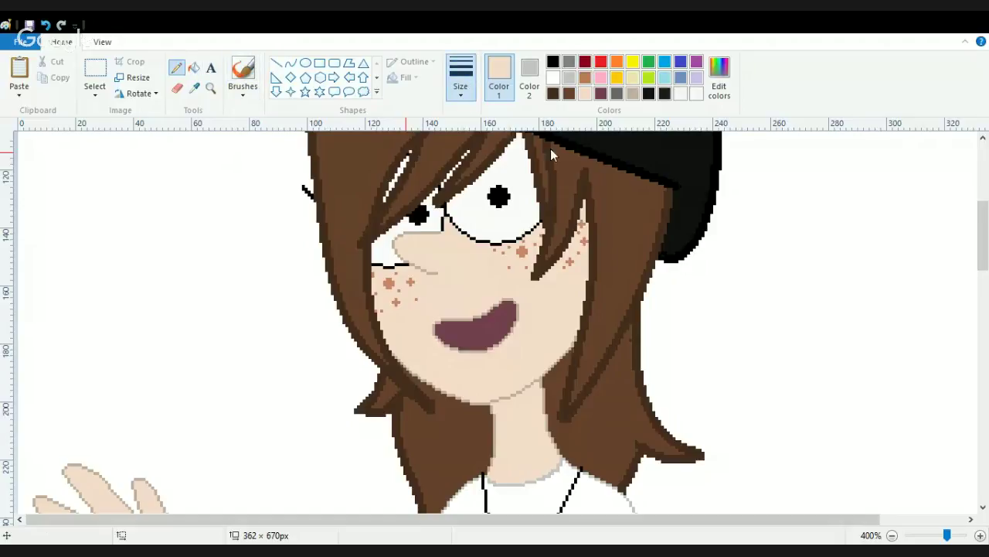
pyautogui.click(193, 88)
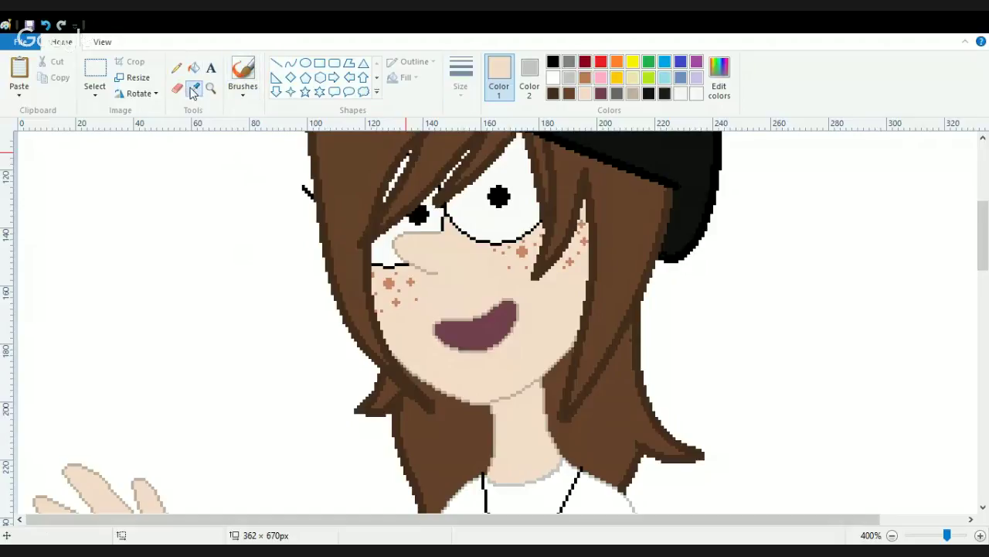
pyautogui.click(388, 281)
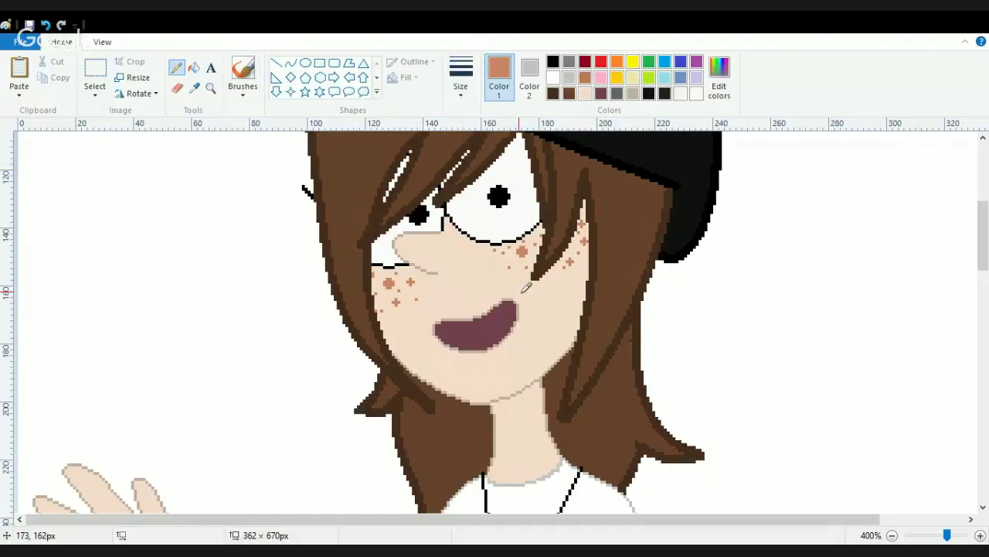
pyautogui.click(508, 268)
pyautogui.click(497, 250)
# - Add a small white highlight to the larger eye's pupil with the Pencil, and undo the last highlight stroke
pyautogui.moveTo(984, 260)
pyautogui.mouseDown()
pyautogui.moveTo(984, 219)
pyautogui.moveTo(984, 245)
pyautogui.mouseUp()
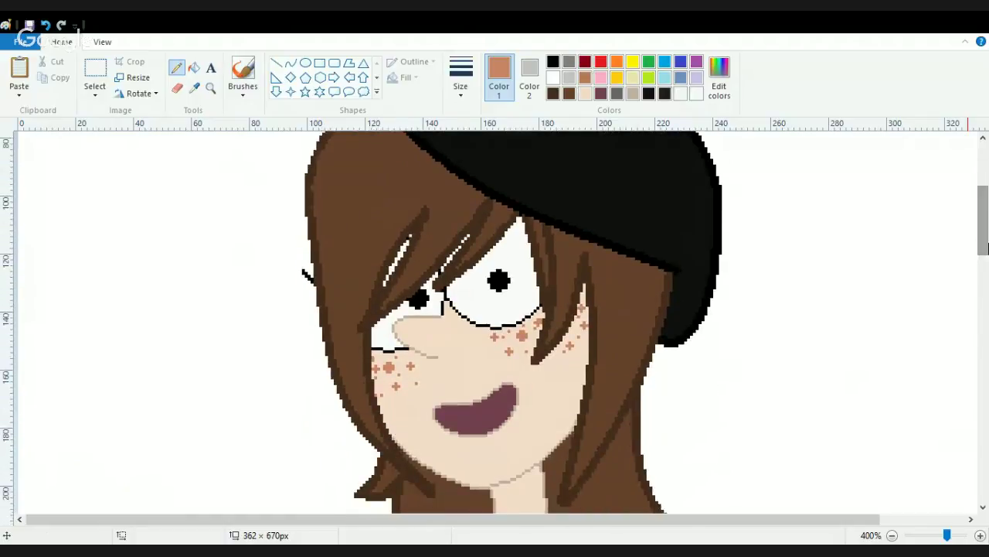
pyautogui.click(553, 78)
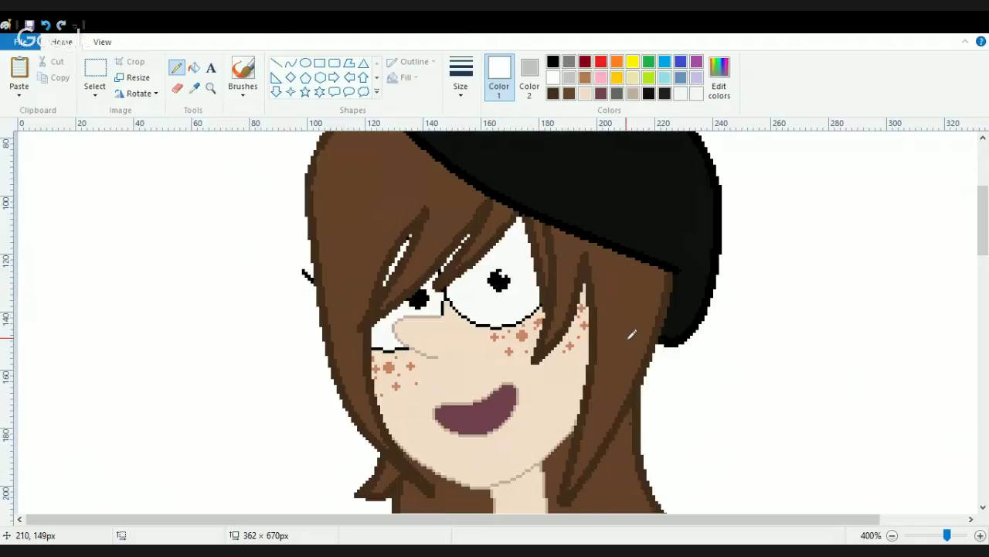
pyautogui.moveTo(498, 278)
pyautogui.mouseDown()
pyautogui.moveTo(491, 288)
pyautogui.moveTo(501, 284)
pyautogui.mouseUp()
pyautogui.hotkey('ctrl', 'z')
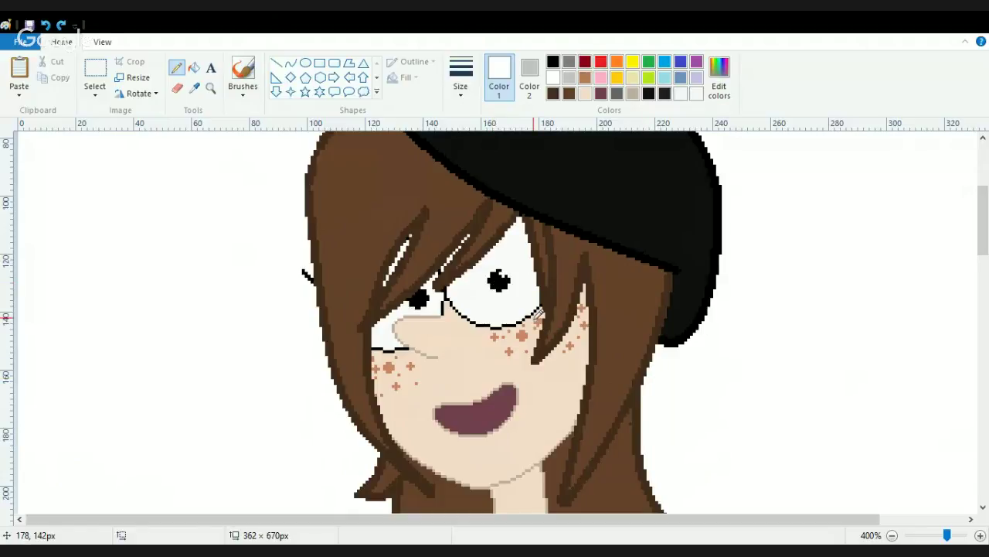
# - Try to outline the larger eye's pupil with a brown ellipse of about 12 × 12 px, and undo it
pyautogui.click(309, 65)
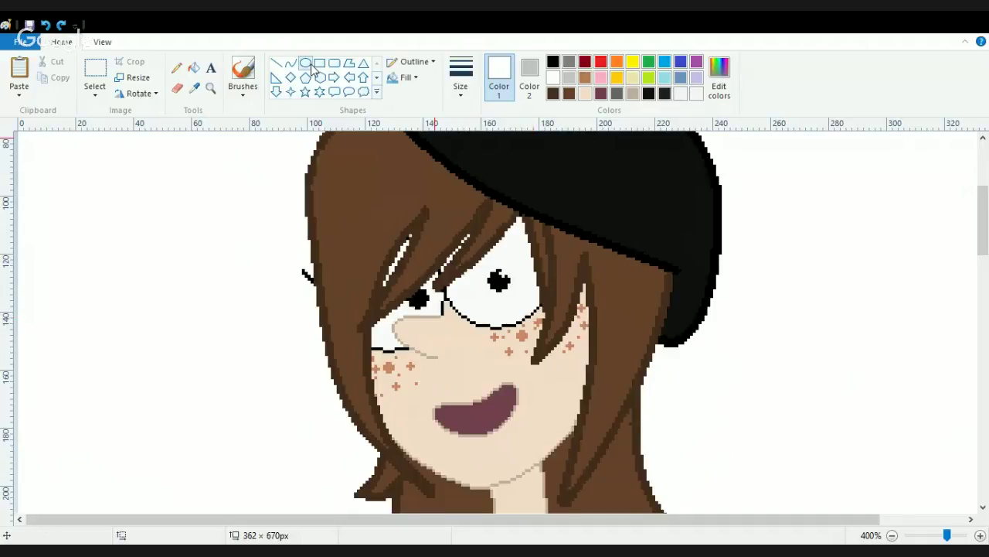
pyautogui.click(569, 94)
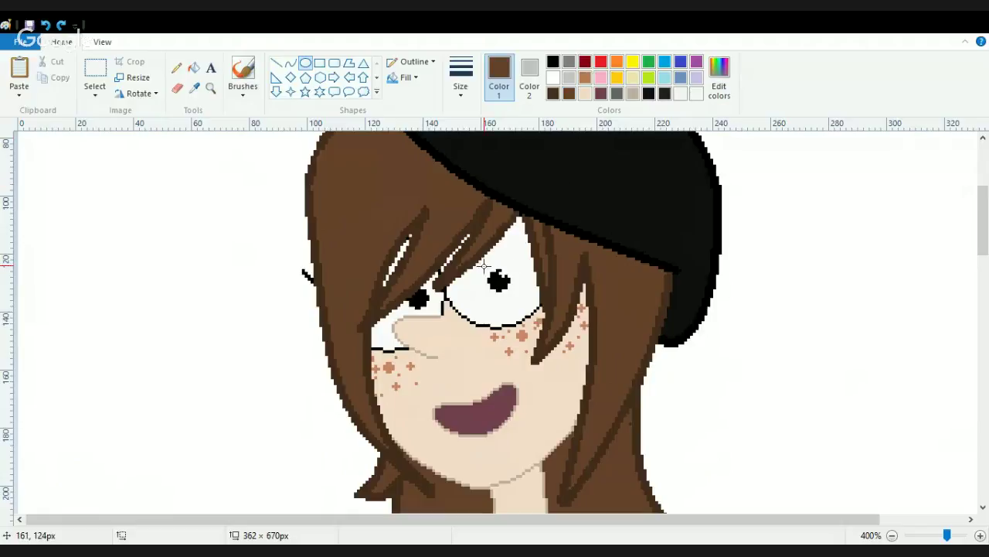
pyautogui.moveTo(477, 261); pyautogui.dragTo(516, 298)
pyautogui.hotkey('ctrl', 'z')
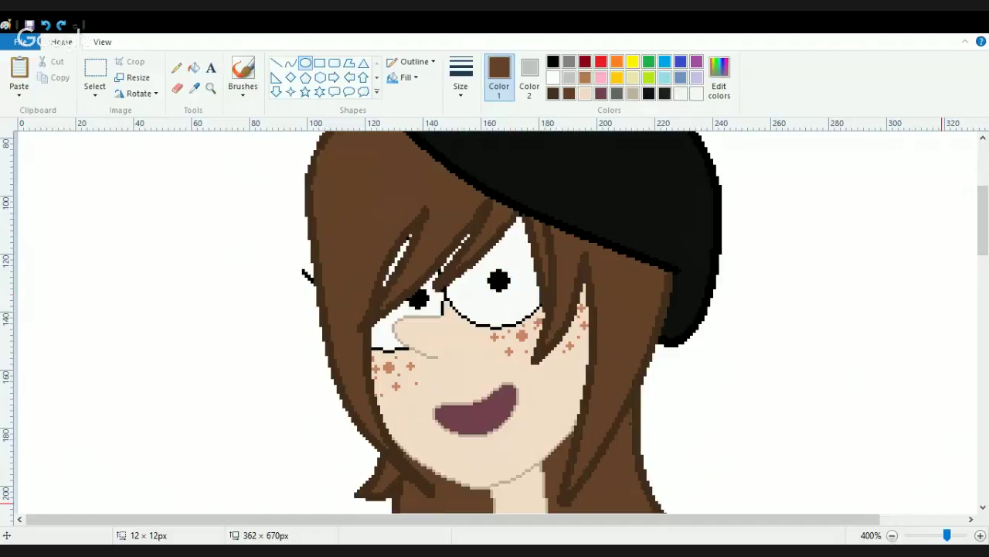
# - Select the whole character with a rectangle of about 267 × 573 px and move it lower on the canvas
pyautogui.click(893, 535)
pyautogui.click(893, 535)
pyautogui.click(892, 534)
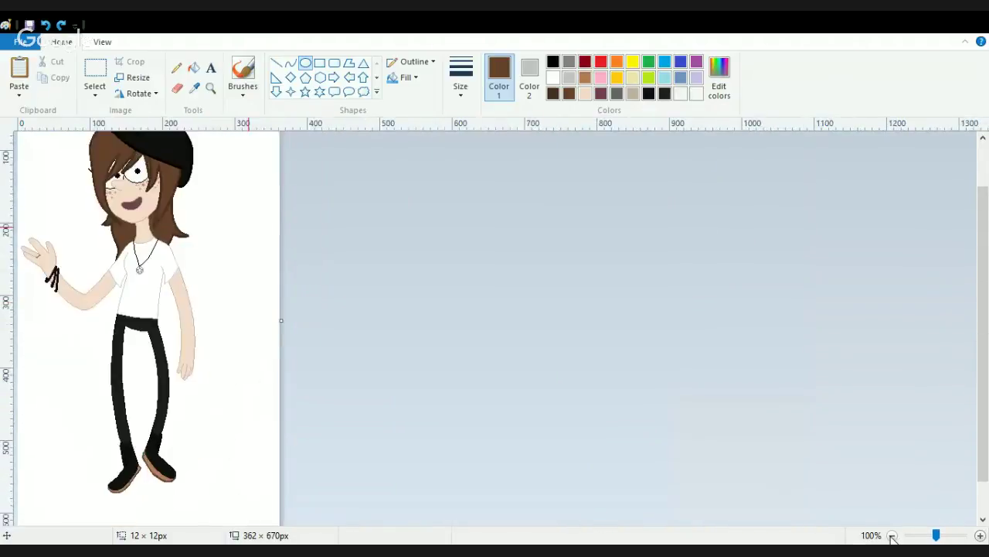
pyautogui.click(893, 535)
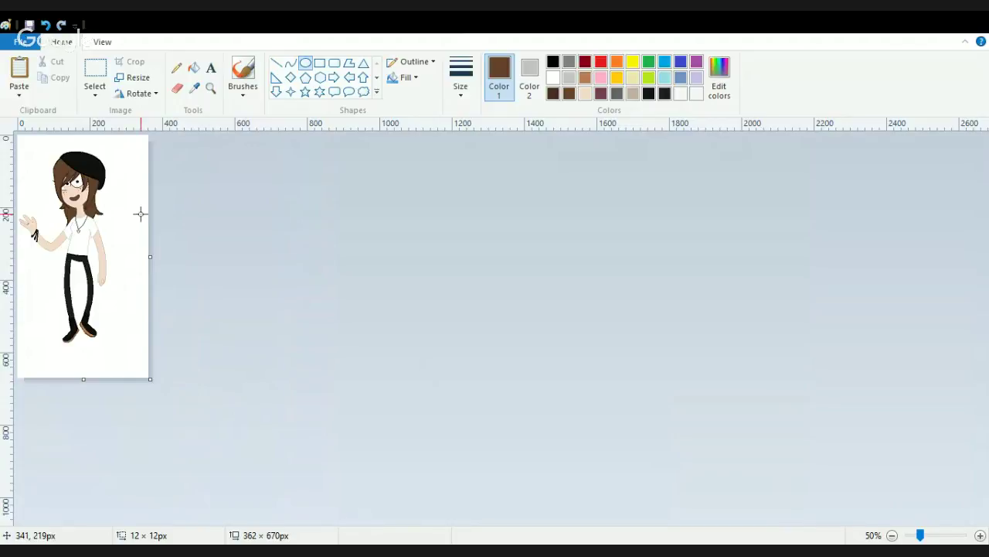
pyautogui.click(95, 71)
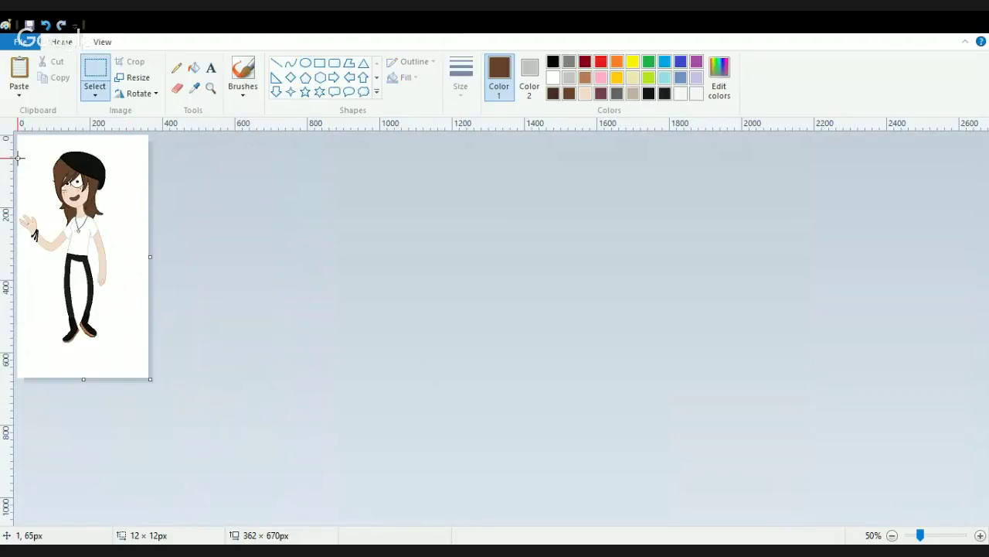
pyautogui.moveTo(18, 141); pyautogui.dragTo(118, 351)
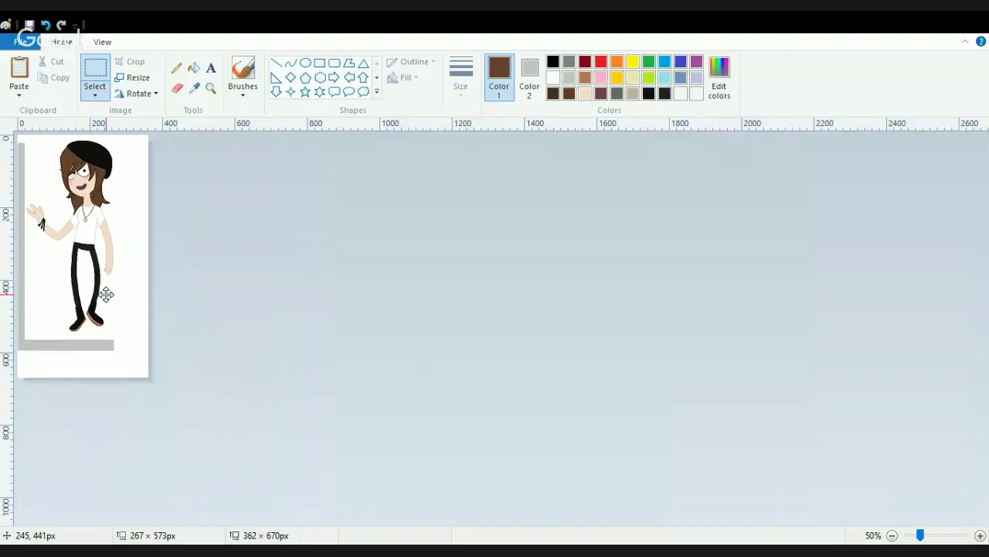
pyautogui.moveTo(106, 291); pyautogui.dragTo(99, 330)
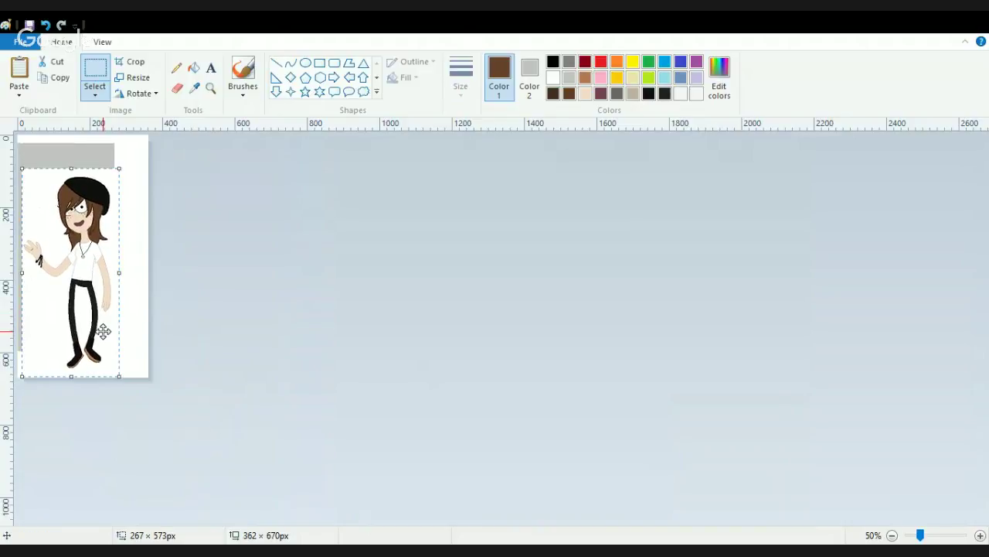
# - Fill the grey strips exposed around the moved character with white, and set the secondary colour to white
pyautogui.click(193, 71)
pyautogui.click(73, 159)
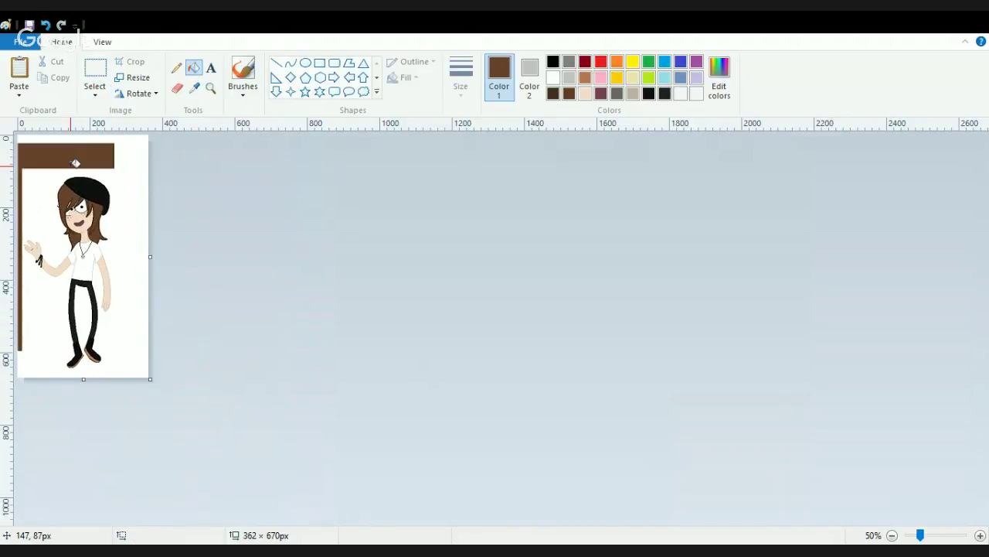
pyautogui.click(552, 77)
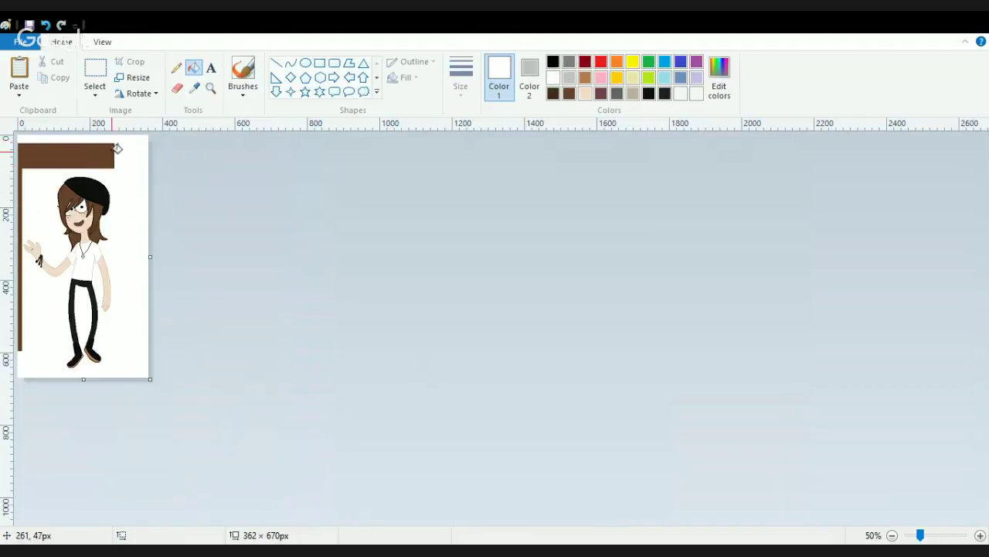
pyautogui.click(104, 159)
pyautogui.click(530, 74)
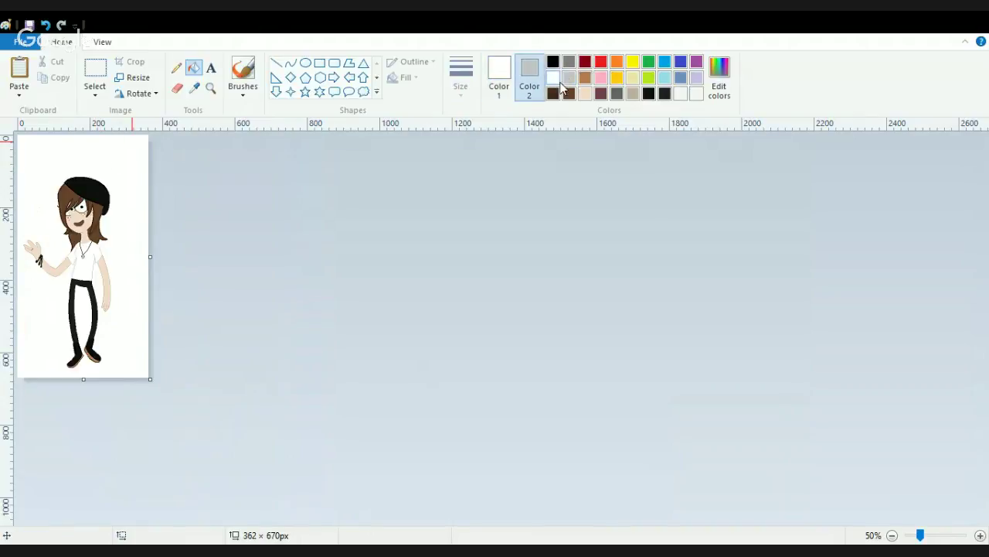
pyautogui.click(553, 78)
# - Fill the white background around the character with indigo, with white as the secondary colour
pyautogui.click(211, 68)
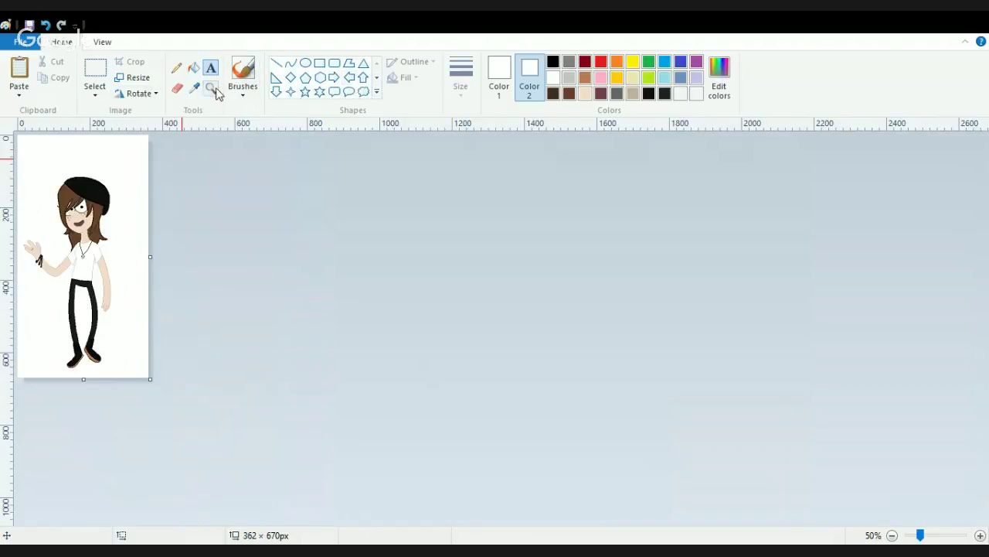
pyautogui.click(601, 78)
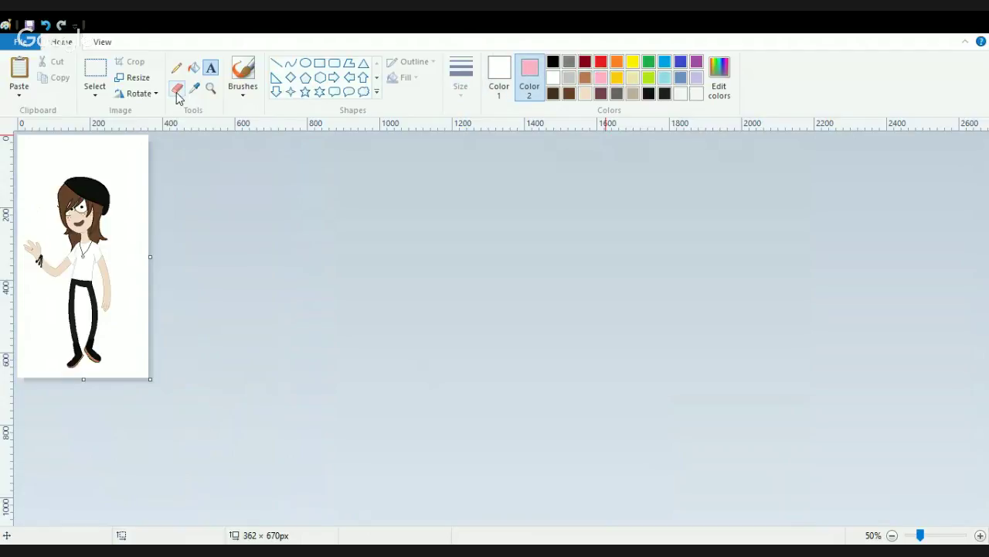
pyautogui.click(193, 68)
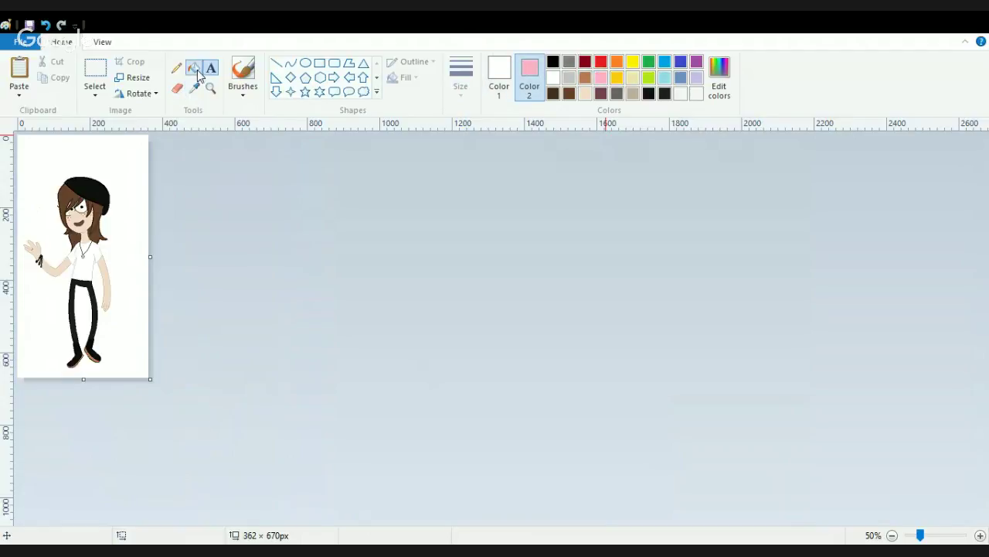
pyautogui.click(664, 65)
pyautogui.click(499, 75)
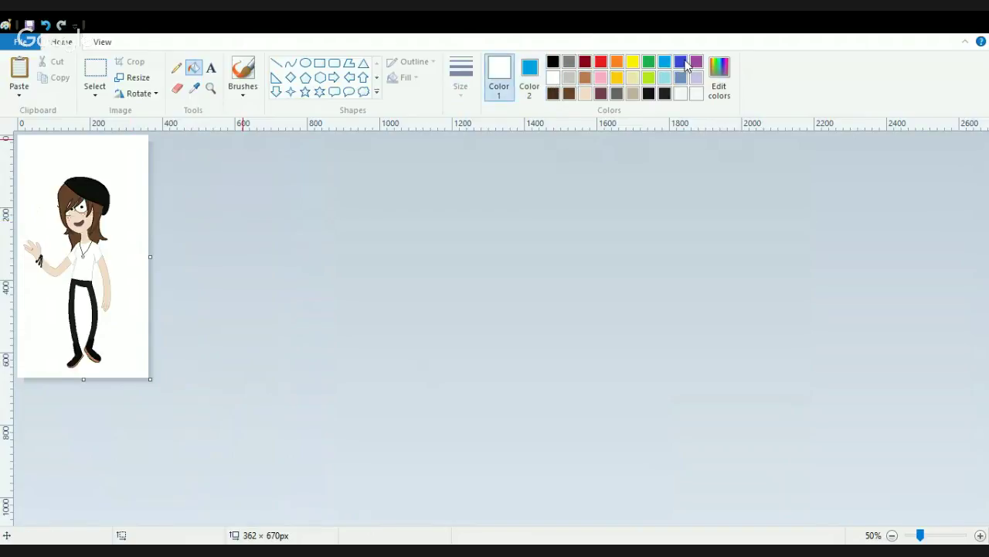
pyautogui.click(680, 63)
pyautogui.click(529, 75)
pyautogui.click(553, 78)
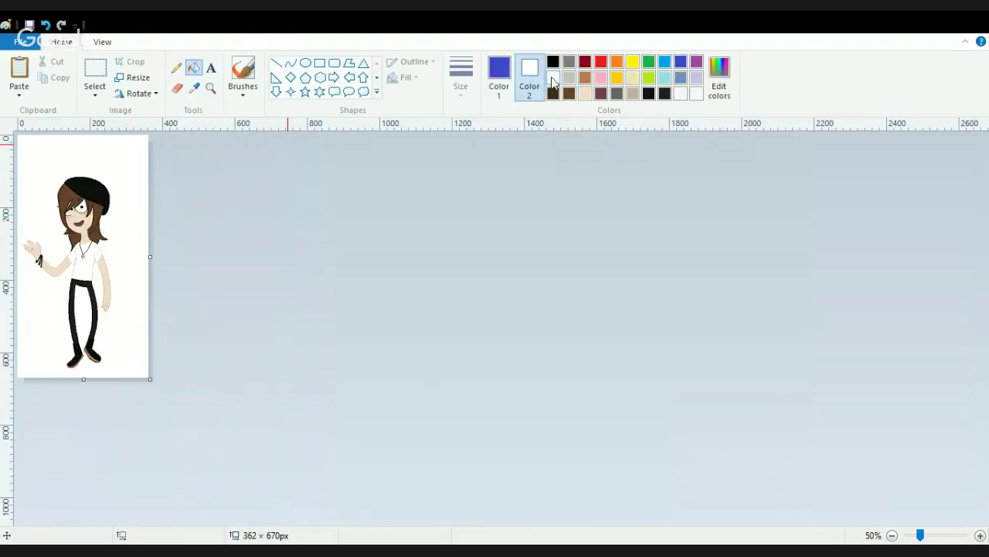
pyautogui.click(133, 205)
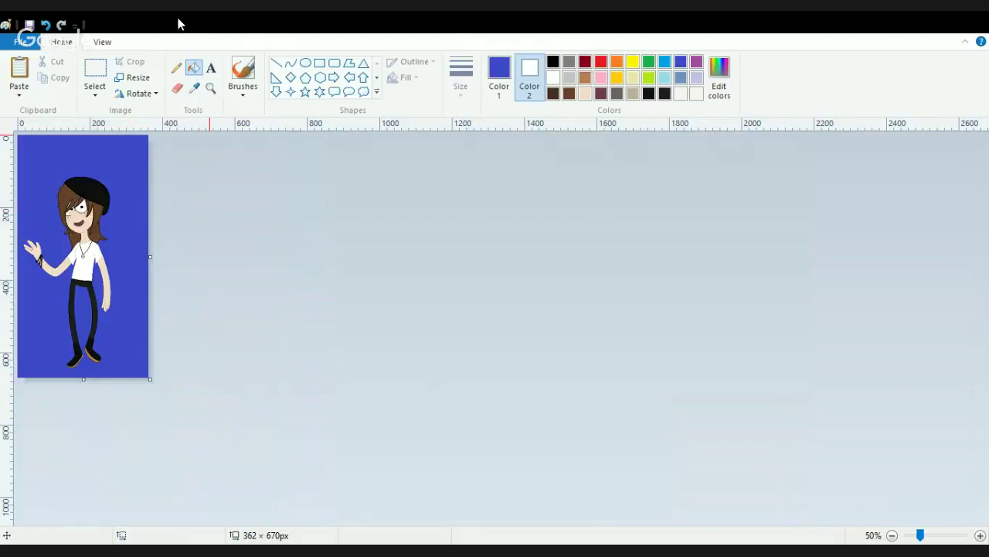
# - Choose the Eraser with turquoise as the secondary colour, try scribbling over only the indigo background, and undo the strokes
pyautogui.click(180, 88)
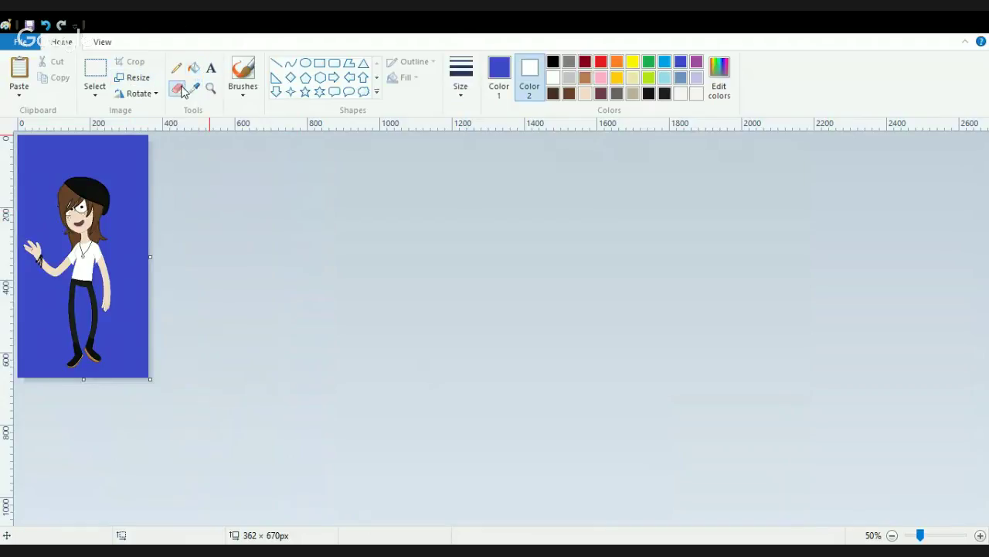
pyautogui.click(665, 63)
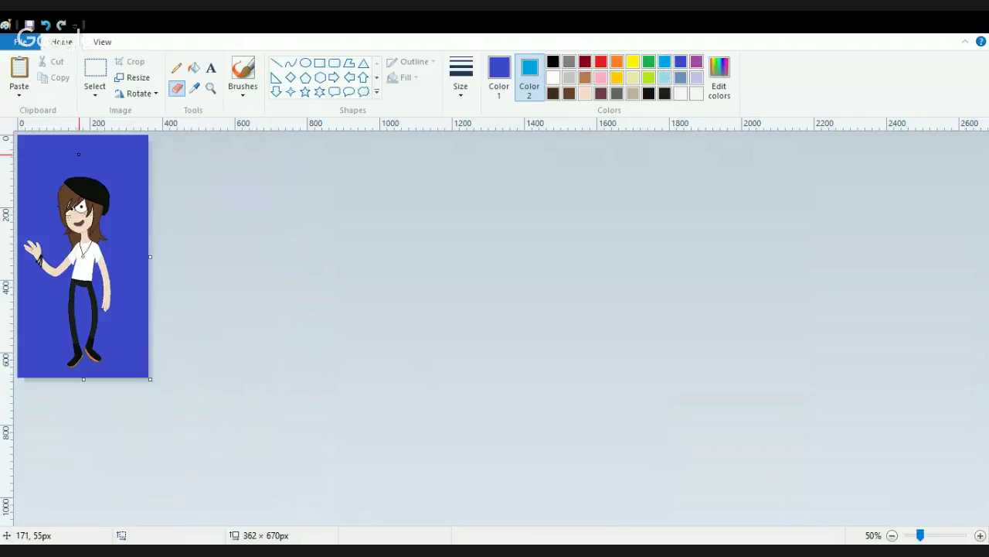
pyautogui.moveTo(78, 154); pyautogui.dragTo(398, 147)
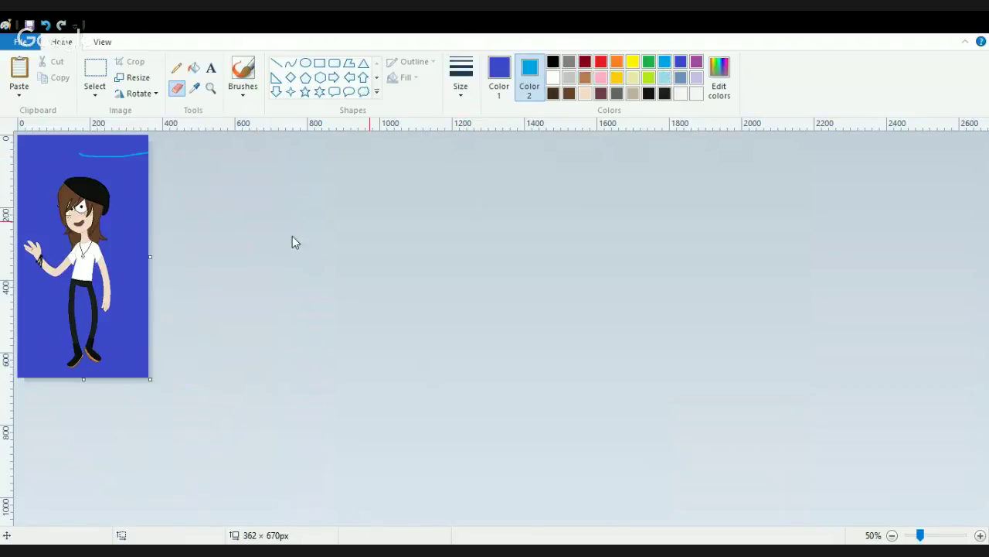
pyautogui.moveTo(36, 255); pyautogui.dragTo(36, 235)
pyautogui.hotkey('ctrl', 'z')
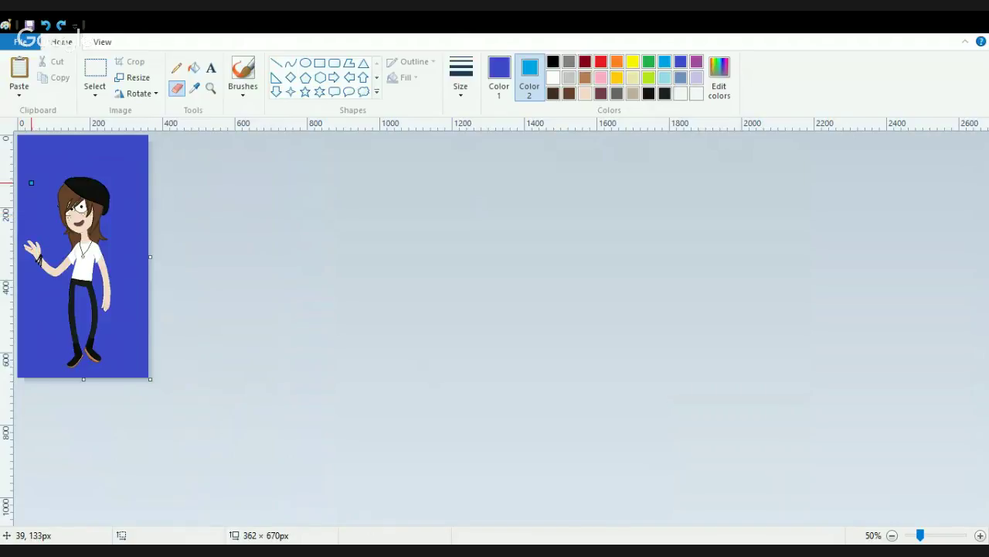
pyautogui.hotkey('ctrl', 'z')
pyautogui.hotkey('ctrl', 'y')
pyautogui.moveTo(100, 169)
pyautogui.mouseDown()
pyautogui.moveTo(42, 176)
pyautogui.moveTo(84, 185)
pyautogui.moveTo(29, 188)
pyautogui.moveTo(130, 197)
pyautogui.moveTo(25, 220)
pyautogui.moveTo(99, 240)
pyautogui.moveTo(147, 277)
pyautogui.moveTo(70, 283)
pyautogui.moveTo(154, 389)
pyautogui.moveTo(67, 350)
pyautogui.moveTo(94, 374)
pyautogui.moveTo(56, 345)
pyautogui.moveTo(77, 380)
pyautogui.moveTo(24, 344)
pyautogui.moveTo(73, 359)
pyautogui.moveTo(11, 299)
pyautogui.moveTo(111, 354)
pyautogui.moveTo(1, 250)
pyautogui.moveTo(121, 334)
pyautogui.moveTo(117, 293)
pyautogui.moveTo(14, 146)
pyautogui.moveTo(130, 290)
pyautogui.moveTo(102, 164)
pyautogui.mouseUp()
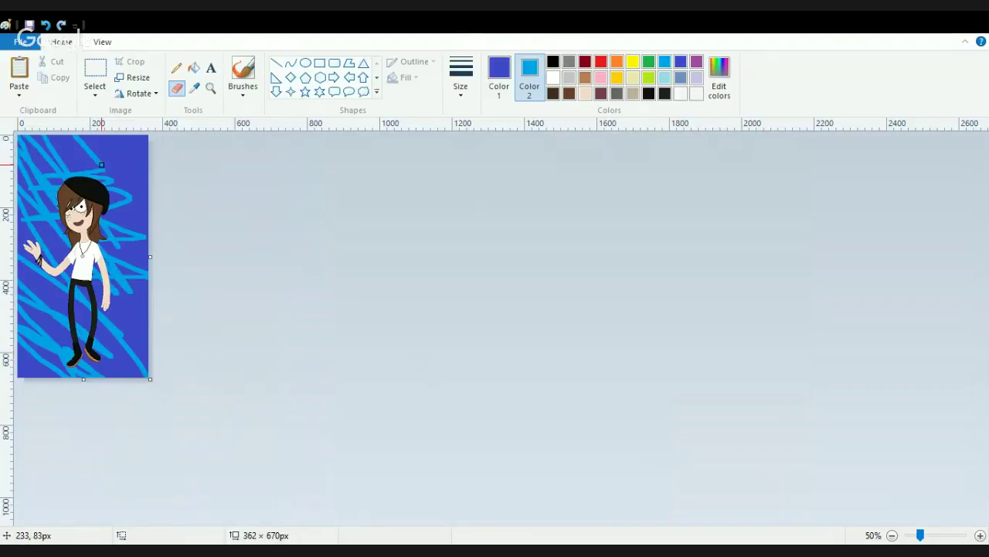
pyautogui.hotkey('ctrl', 'z')
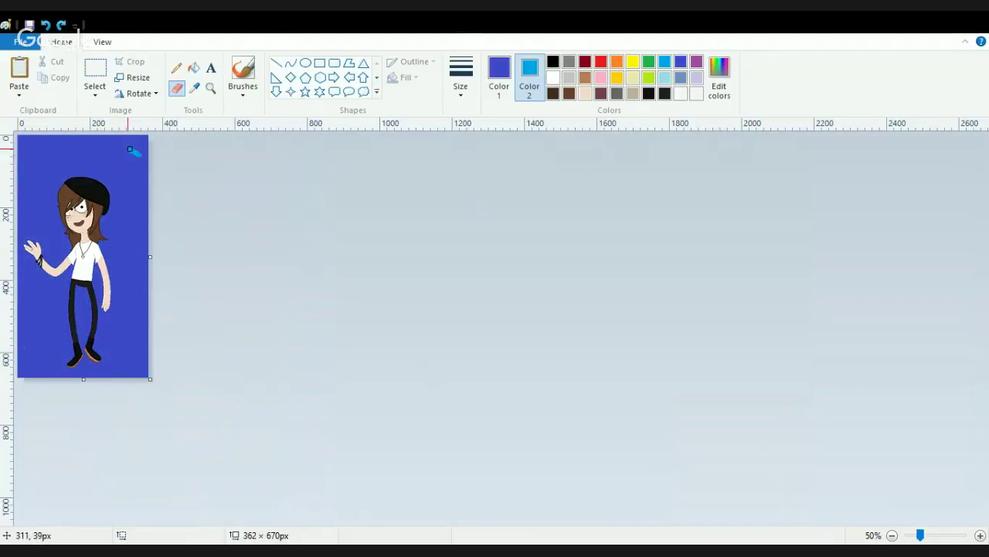
# - Scribble criss-crossing diagonal turquoise strokes over the indigo background with the Eraser, replacing only the indigo around the character
pyautogui.moveTo(136, 150)
pyautogui.mouseDown()
pyautogui.moveTo(110, 135)
pyautogui.moveTo(183, 203)
pyautogui.moveTo(50, 103)
pyautogui.moveTo(148, 264)
pyautogui.moveTo(36, 136)
pyautogui.moveTo(168, 303)
pyautogui.moveTo(63, 209)
pyautogui.moveTo(152, 333)
pyautogui.moveTo(0, 182)
pyautogui.moveTo(142, 377)
pyautogui.moveTo(3, 261)
pyautogui.moveTo(105, 422)
pyautogui.moveTo(44, 356)
pyautogui.moveTo(102, 432)
pyautogui.moveTo(51, 402)
pyautogui.moveTo(0, 291)
pyautogui.moveTo(144, 413)
pyautogui.moveTo(17, 274)
pyautogui.moveTo(115, 359)
pyautogui.moveTo(137, 318)
pyautogui.moveTo(2, 118)
pyautogui.moveTo(142, 267)
pyautogui.moveTo(37, 101)
pyautogui.moveTo(96, 118)
pyautogui.moveTo(167, 177)
pyautogui.moveTo(140, 142)
pyautogui.mouseUp()
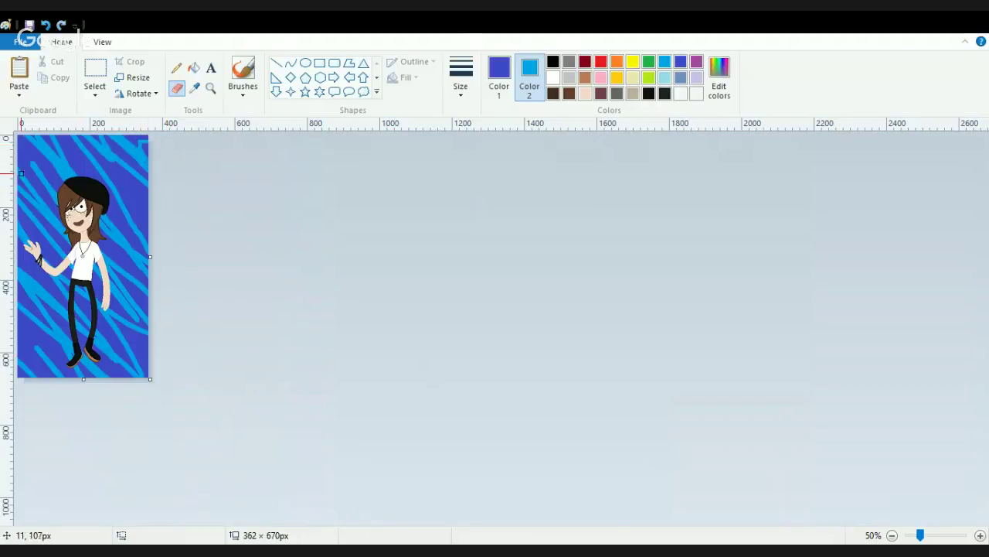
pyautogui.moveTo(41, 138)
pyautogui.mouseDown()
pyautogui.moveTo(8, 169)
pyautogui.moveTo(33, 292)
pyautogui.moveTo(180, 151)
pyautogui.moveTo(165, 307)
pyautogui.moveTo(43, 340)
pyautogui.moveTo(35, 235)
pyautogui.moveTo(22, 212)
pyautogui.mouseUp()
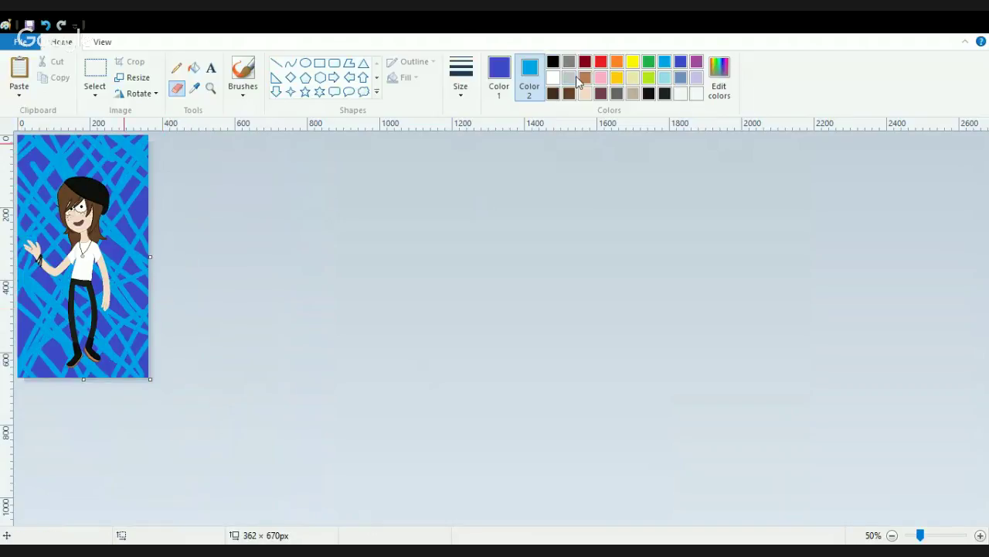
# - Set the secondary colour to light turquoise, try replacing parts of the indigo with steep strokes, and undo them
pyautogui.click(664, 78)
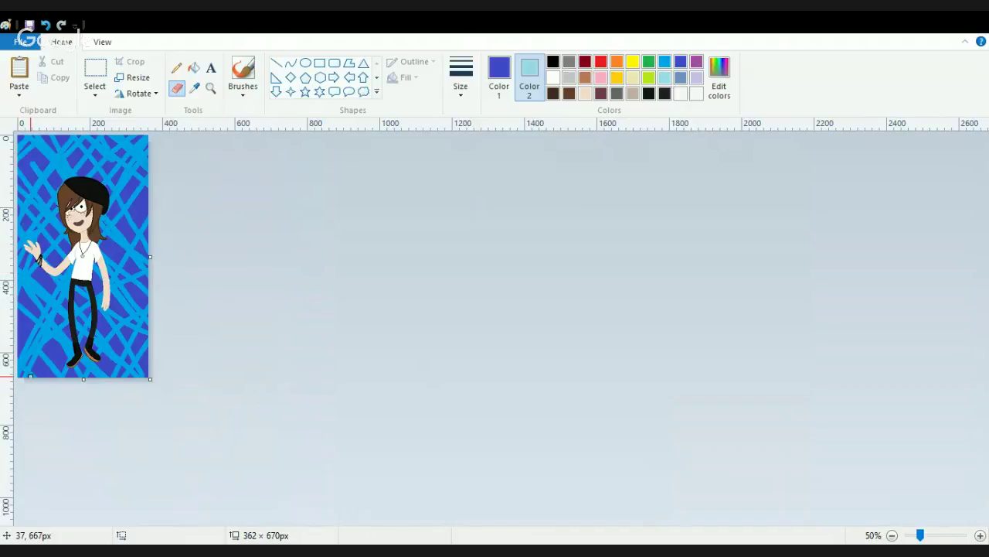
pyautogui.moveTo(37, 151)
pyautogui.mouseDown()
pyautogui.moveTo(39, 120)
pyautogui.moveTo(39, 372)
pyautogui.moveTo(12, 85)
pyautogui.moveTo(33, 345)
pyautogui.moveTo(42, 213)
pyautogui.moveTo(52, 212)
pyautogui.moveTo(53, 391)
pyautogui.moveTo(50, 315)
pyautogui.moveTo(83, 106)
pyautogui.moveTo(96, 344)
pyautogui.mouseUp()
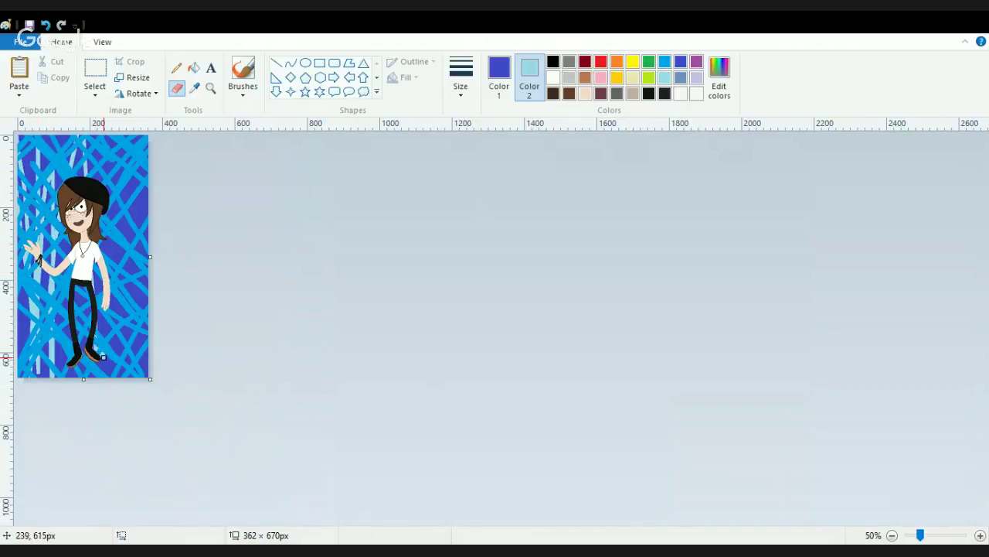
pyautogui.hotkey('ctrl', 'z')
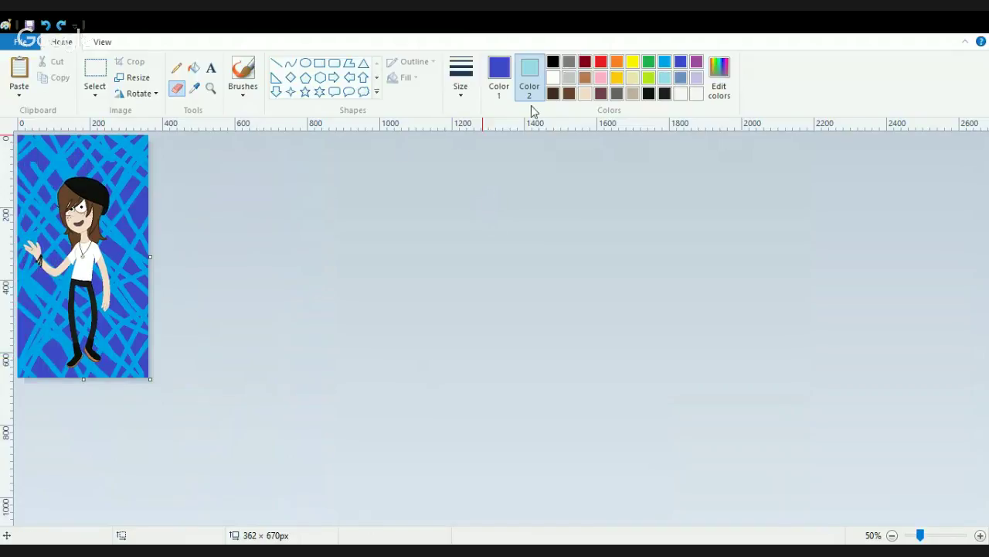
# - Make turquoise the primary colour and scribble light turquoise with the Eraser over only the turquoise lines across the background
pyautogui.click(499, 77)
pyautogui.click(664, 64)
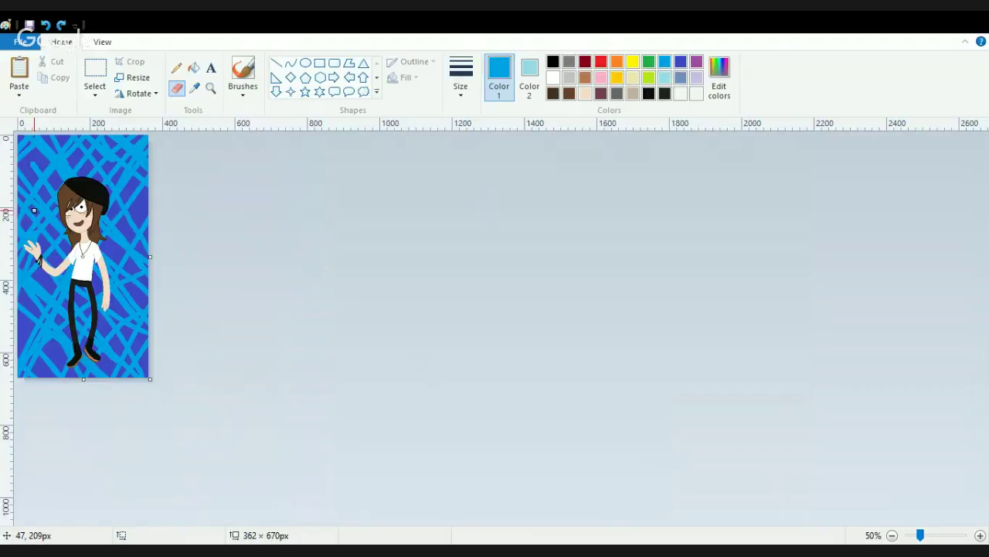
pyautogui.moveTo(34, 209)
pyautogui.mouseDown()
pyautogui.moveTo(31, 392)
pyautogui.moveTo(51, 68)
pyautogui.moveTo(29, 344)
pyautogui.moveTo(33, 85)
pyautogui.moveTo(91, 387)
pyautogui.moveTo(80, 314)
pyautogui.moveTo(109, 228)
pyautogui.mouseUp()
pyautogui.hotkey('ctrl', 'z')
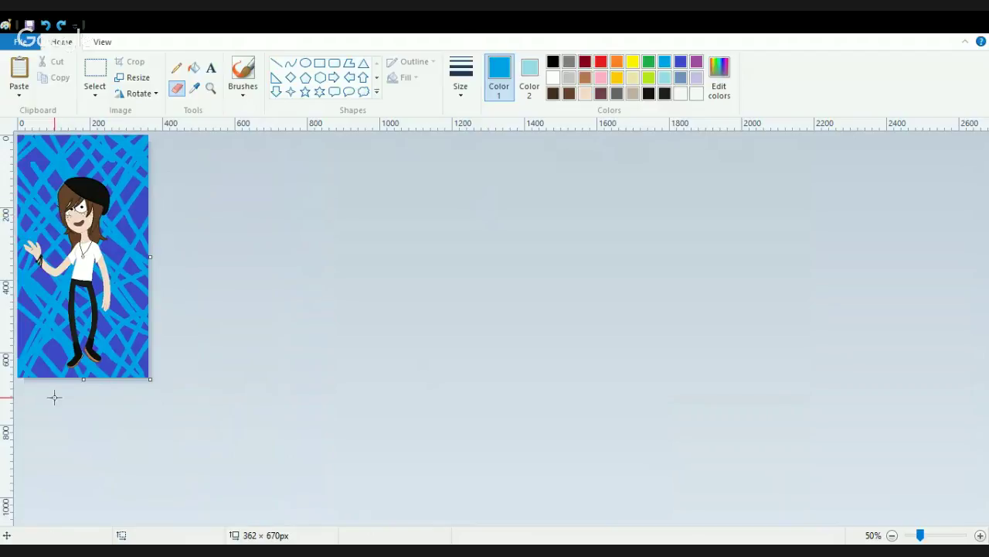
pyautogui.moveTo(47, 375)
pyautogui.mouseDown()
pyautogui.moveTo(47, 198)
pyautogui.moveTo(31, 168)
pyautogui.moveTo(34, 113)
pyautogui.moveTo(57, 410)
pyautogui.moveTo(95, 375)
pyautogui.moveTo(100, 124)
pyautogui.moveTo(123, 112)
pyautogui.moveTo(137, 337)
pyautogui.moveTo(148, 271)
pyautogui.moveTo(141, 176)
pyautogui.moveTo(144, 415)
pyautogui.moveTo(121, 294)
pyautogui.moveTo(70, 379)
pyautogui.moveTo(55, 165)
pyautogui.moveTo(61, 425)
pyautogui.moveTo(19, 335)
pyautogui.moveTo(115, 441)
pyautogui.moveTo(125, 334)
pyautogui.moveTo(117, 85)
pyautogui.moveTo(138, 387)
pyautogui.moveTo(129, 320)
pyautogui.moveTo(172, 122)
pyautogui.mouseUp()
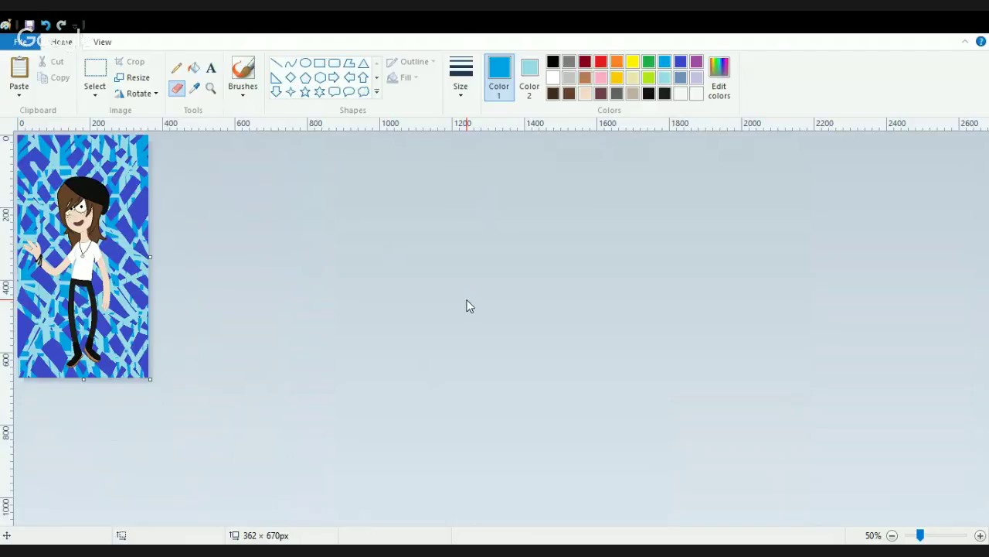
# - Set indigo as primary and a custom dark navy as secondary colour, and scribble navy with the Eraser over only the indigo areas
pyautogui.click(681, 62)
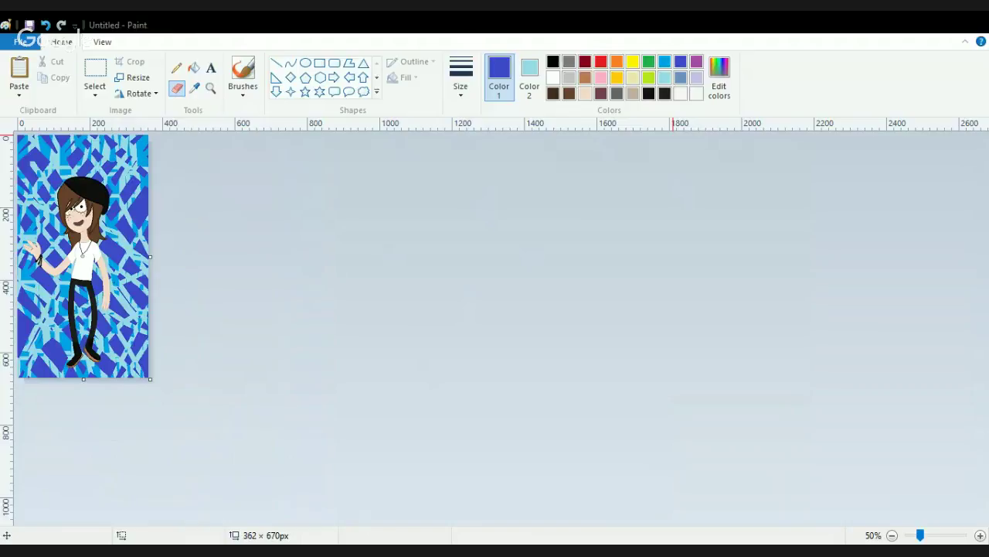
pyautogui.click(367, 382)
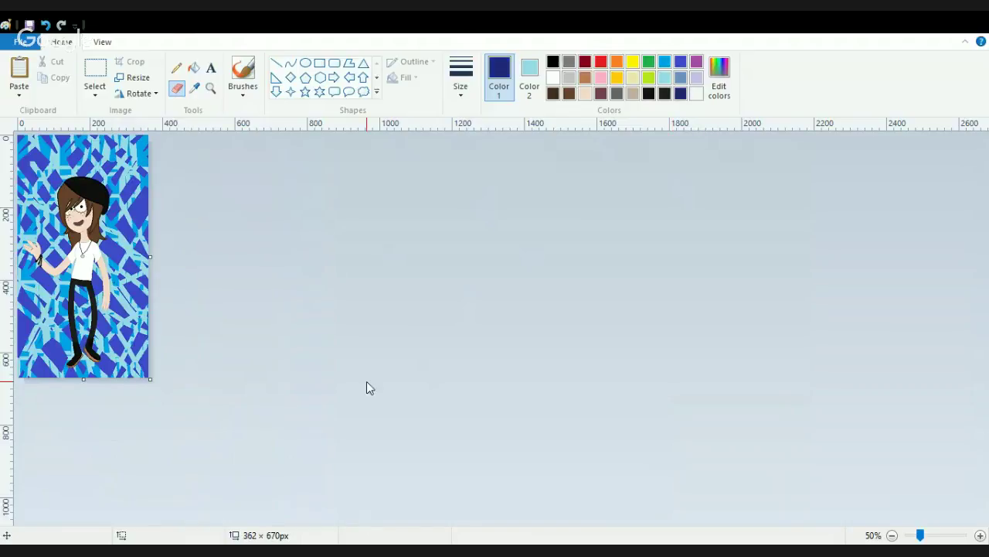
pyautogui.click(684, 66)
pyautogui.click(529, 77)
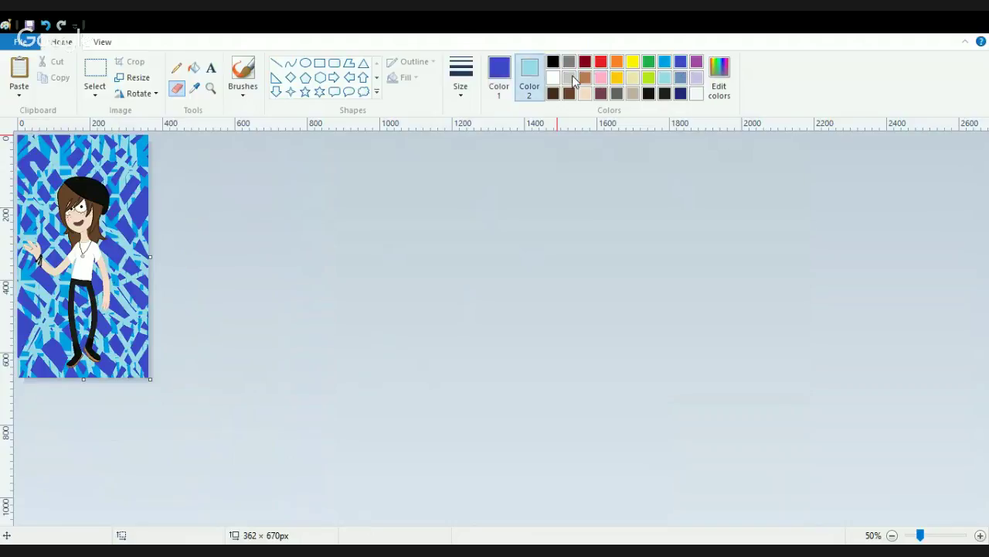
pyautogui.click(681, 94)
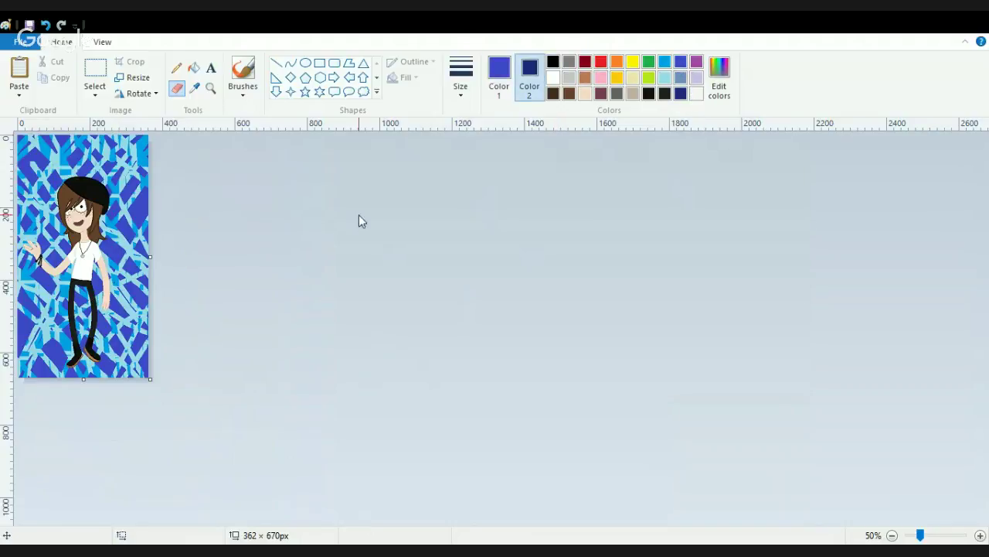
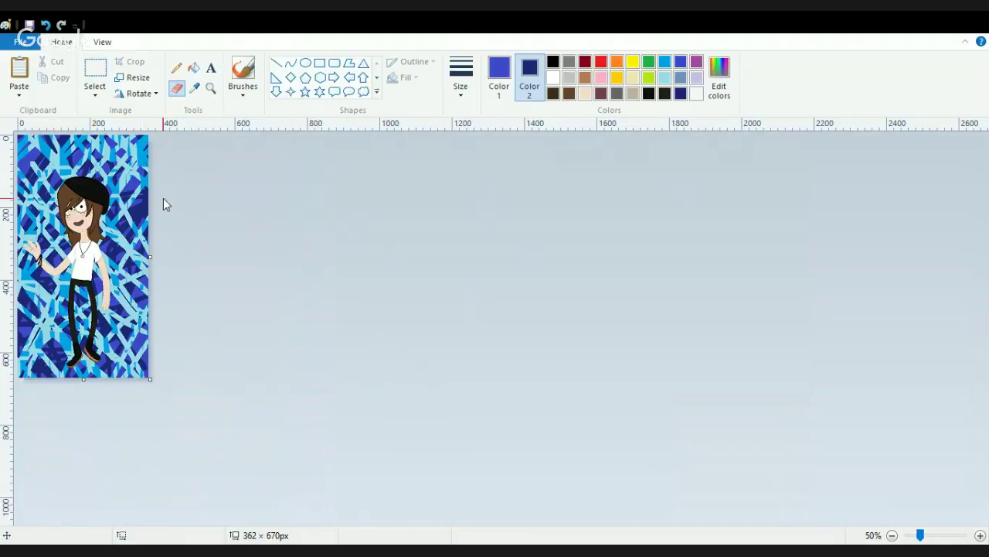
# - Create a text box about 323 × 179 px across the top of the picture with black text in the System font
pyautogui.click(211, 67)
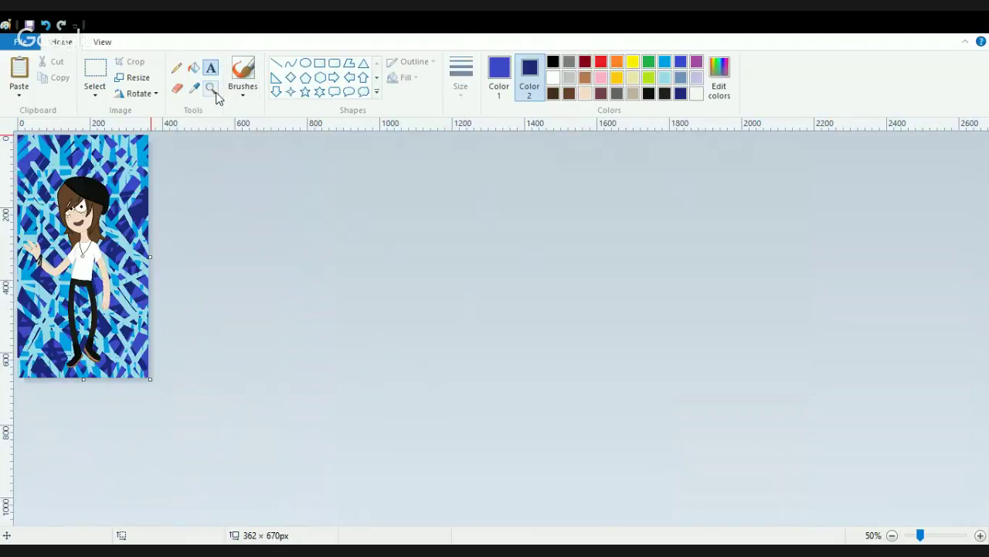
pyautogui.click(649, 94)
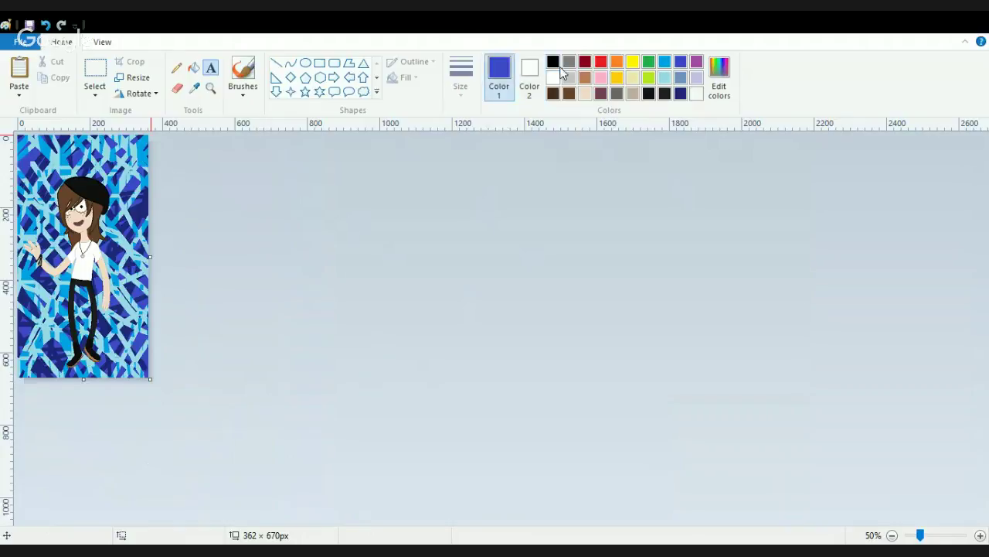
pyautogui.click(553, 63)
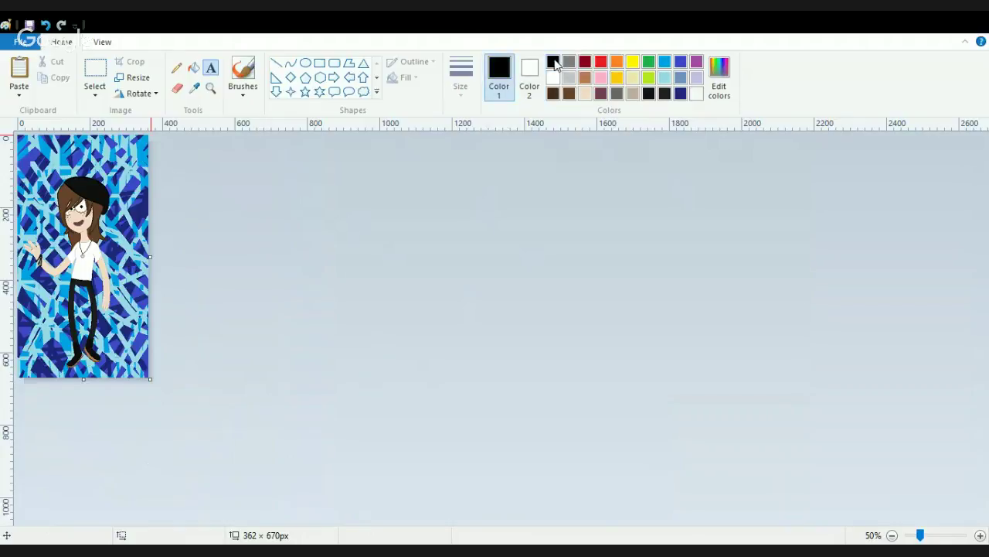
pyautogui.click(209, 71)
pyautogui.moveTo(23, 147); pyautogui.dragTo(141, 214)
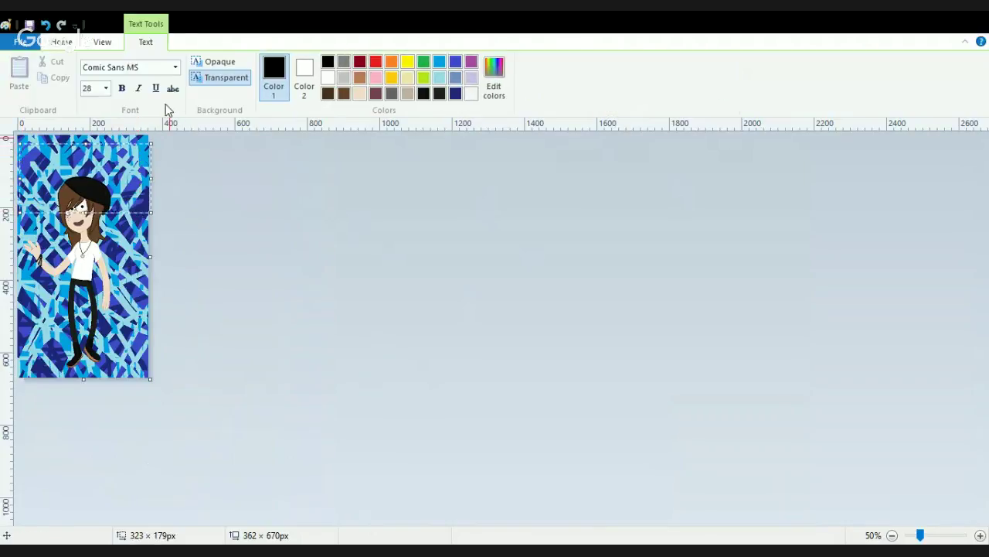
pyautogui.click(171, 67)
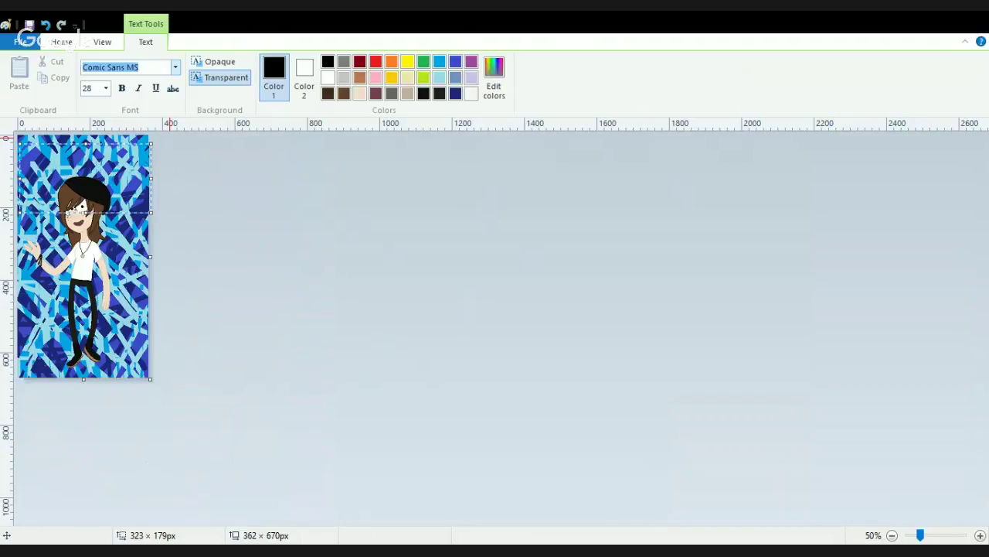
pyautogui.write('System')
pyautogui.press('Return')
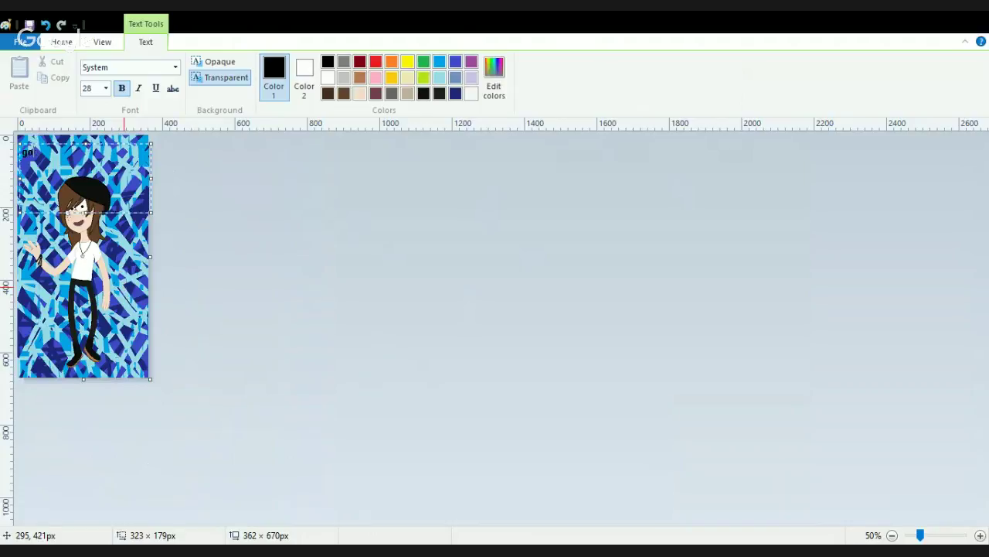
# - Enter the title "Good Bye Gravity falls" in the text box, correcting the misspelt letters
pyautogui.write('Gon')
pyautogui.write('d')
pyautogui.write(' B')
pyautogui.write('ye')
pyautogui.write(':)')
pyautogui.write('rait')
pyautogui.hotkey('ctrl', 'a')
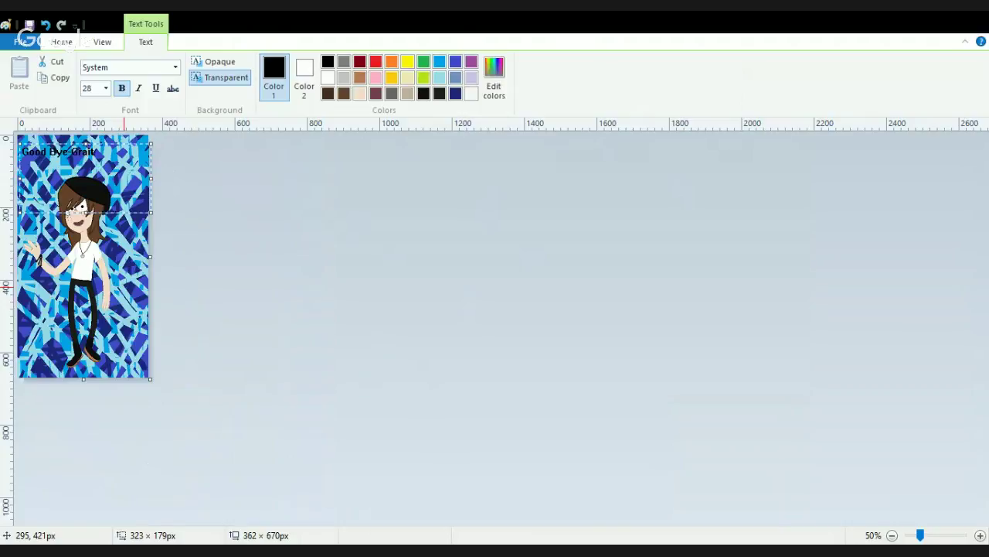
pyautogui.write('vit')
pyautogui.press('Right')
pyautogui.write('ng')
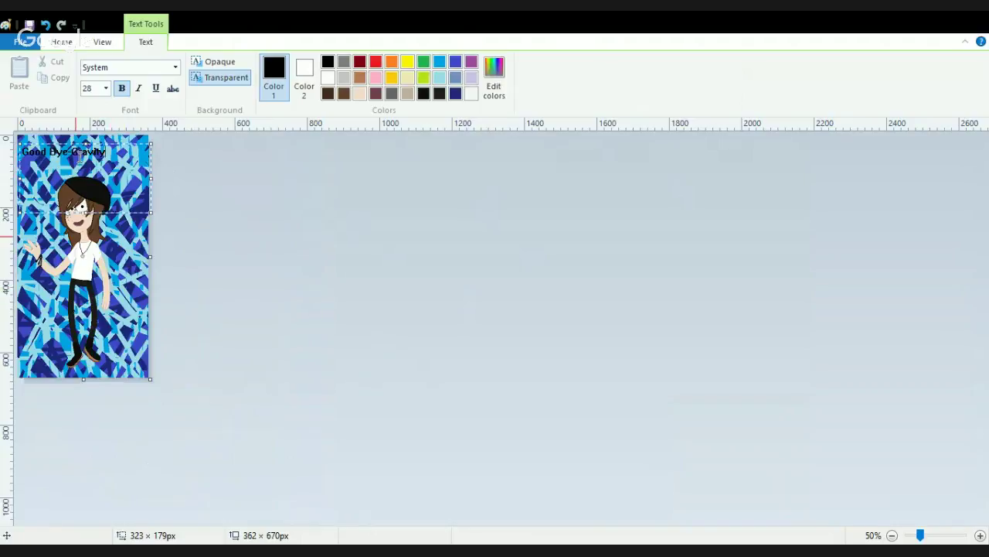
pyautogui.moveTo(70, 153); pyautogui.dragTo(77, 154)
pyautogui.click(114, 152)
pyautogui.write('falls')
# - Set the title's font size to 36 and fit its text box tightly against the picture's upper edge
pyautogui.click(98, 89)
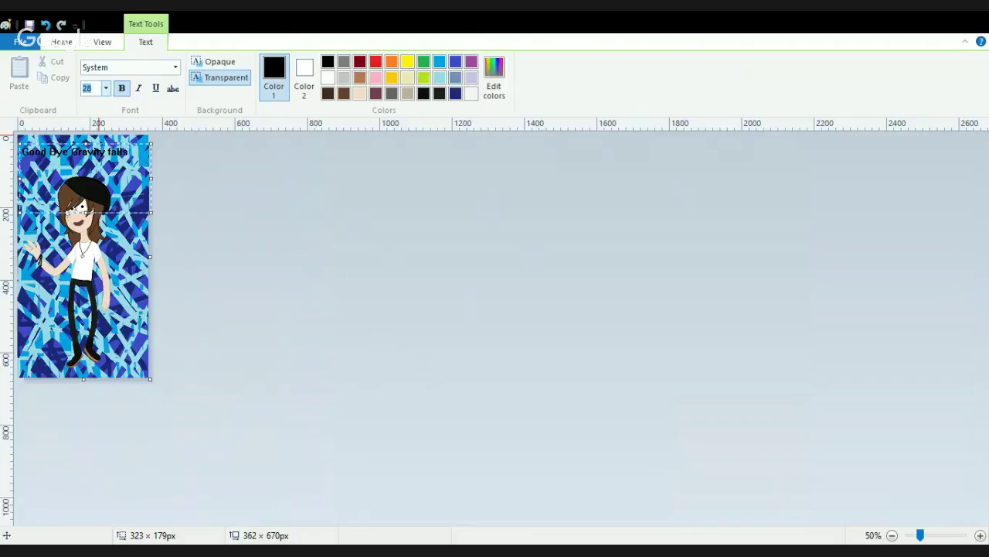
pyautogui.write('36')
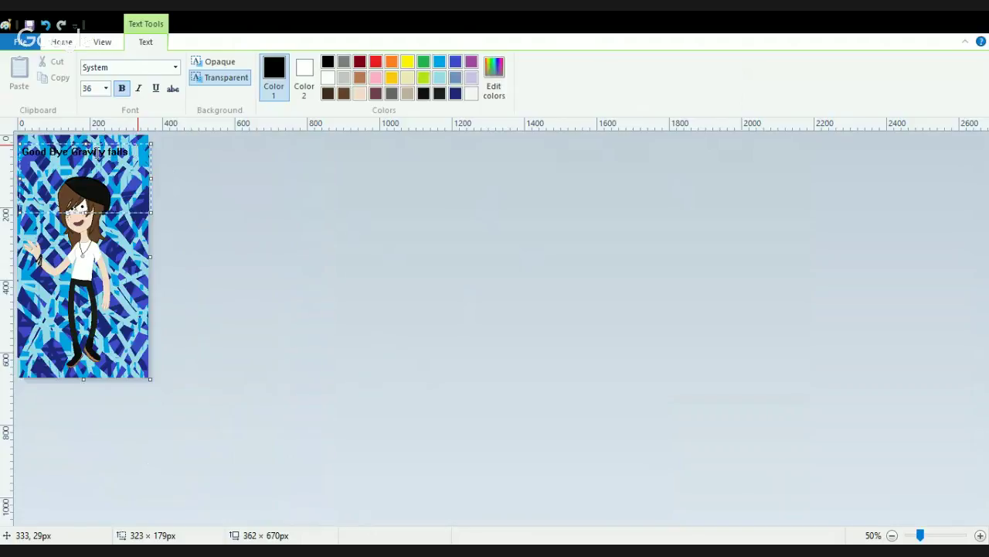
pyautogui.press('Escape')
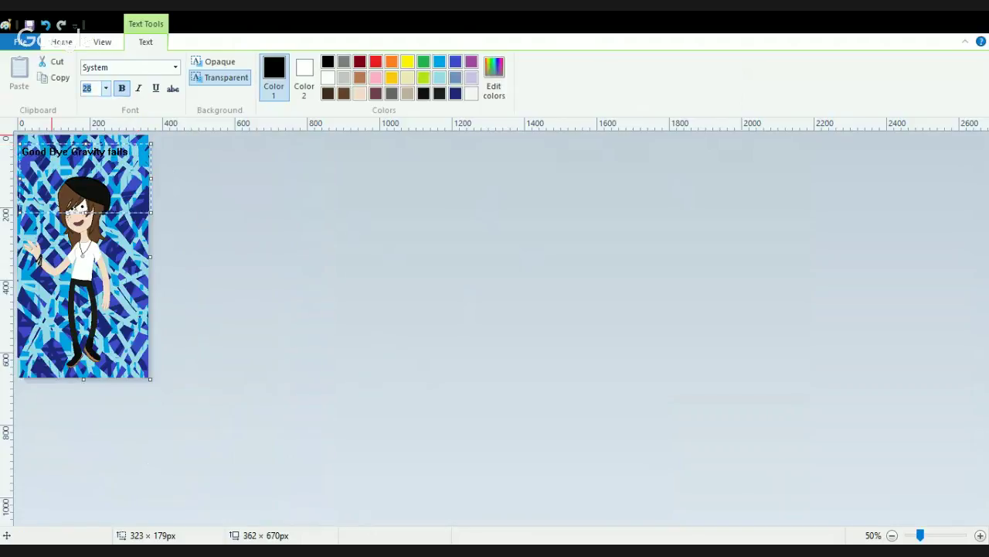
pyautogui.press('Return')
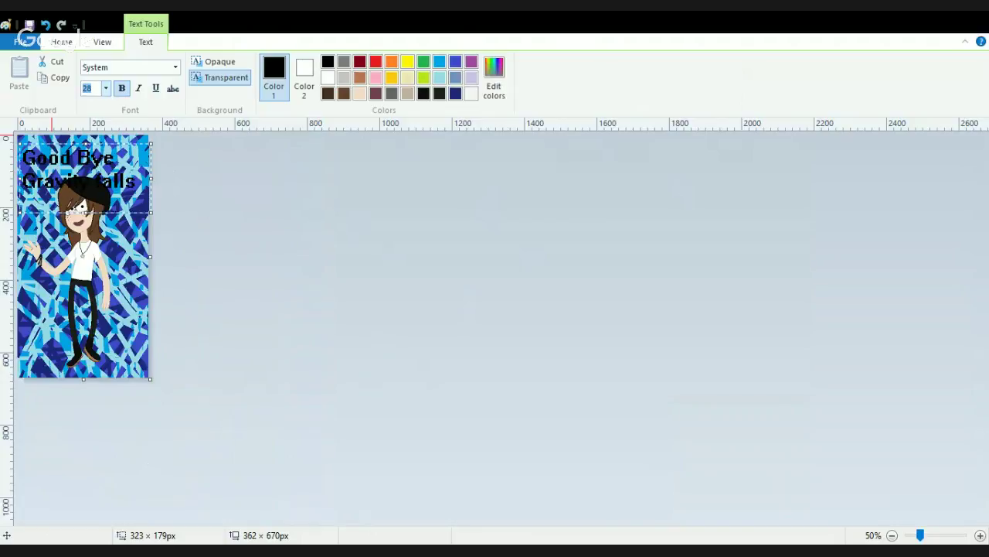
pyautogui.write('36')
pyautogui.press('Return')
pyautogui.hotkey('ctrl', 'z')
pyautogui.hotkey('ctrl', 'z')
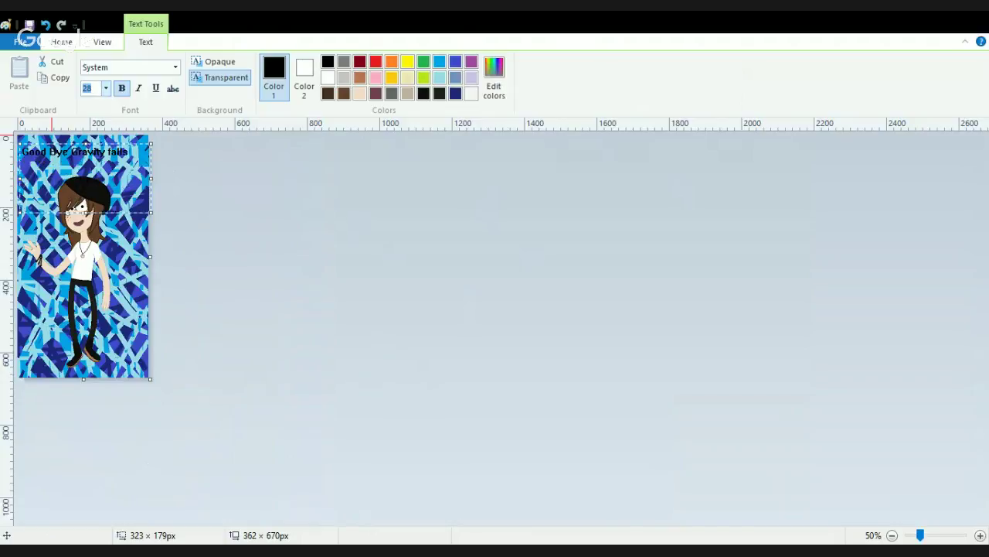
pyautogui.hotkey('ctrl', 'y')
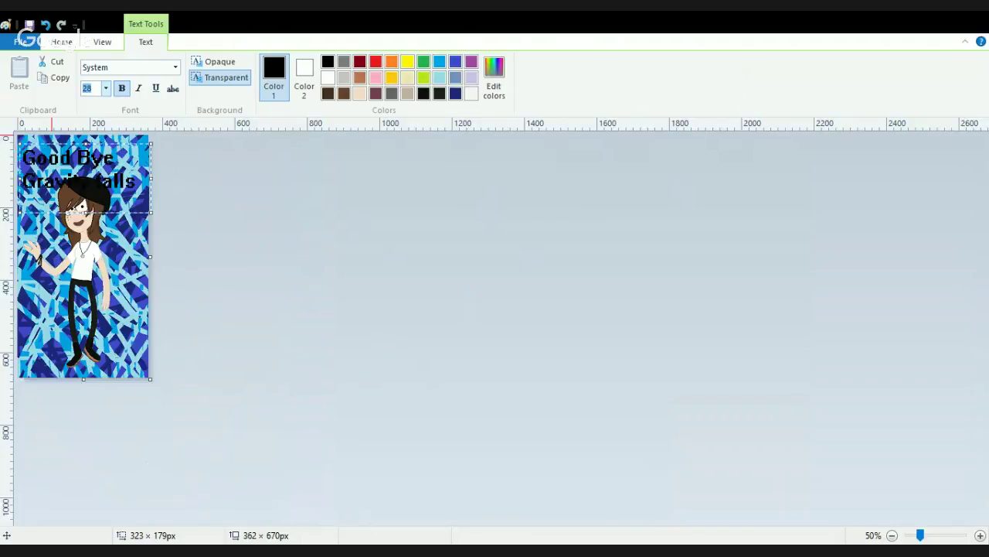
pyautogui.hotkey('ctrl', 'y')
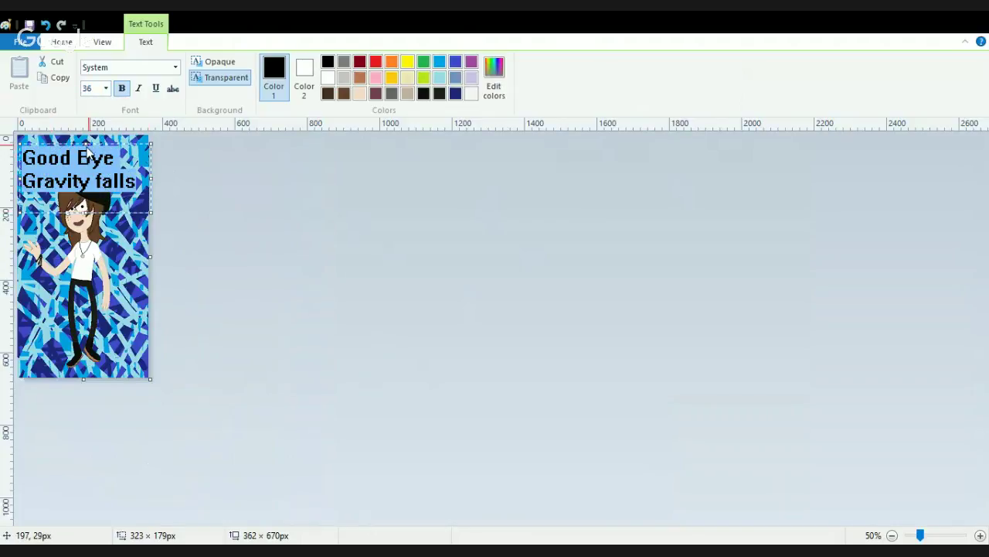
pyautogui.moveTo(86, 142); pyautogui.dragTo(86, 131)
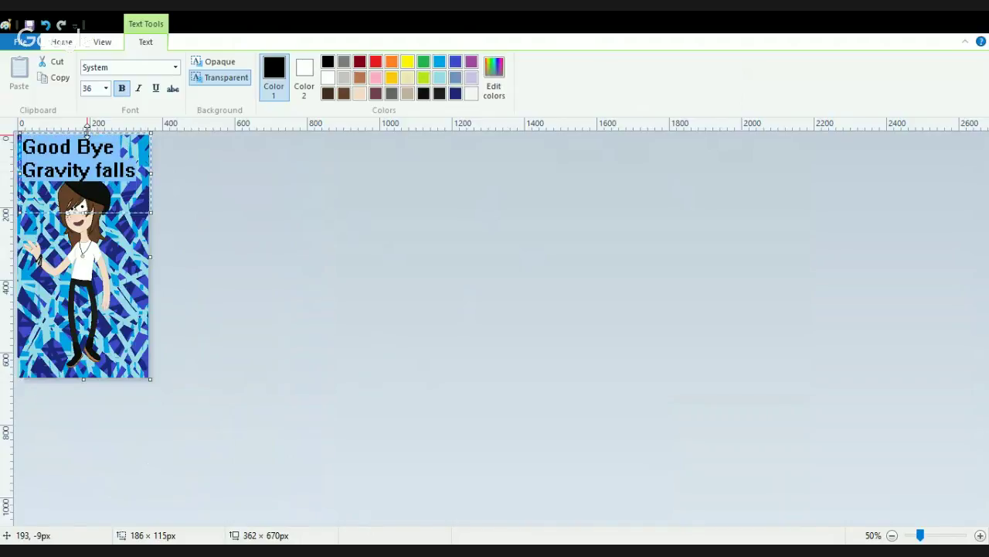
pyautogui.moveTo(86, 211); pyautogui.dragTo(87, 190)
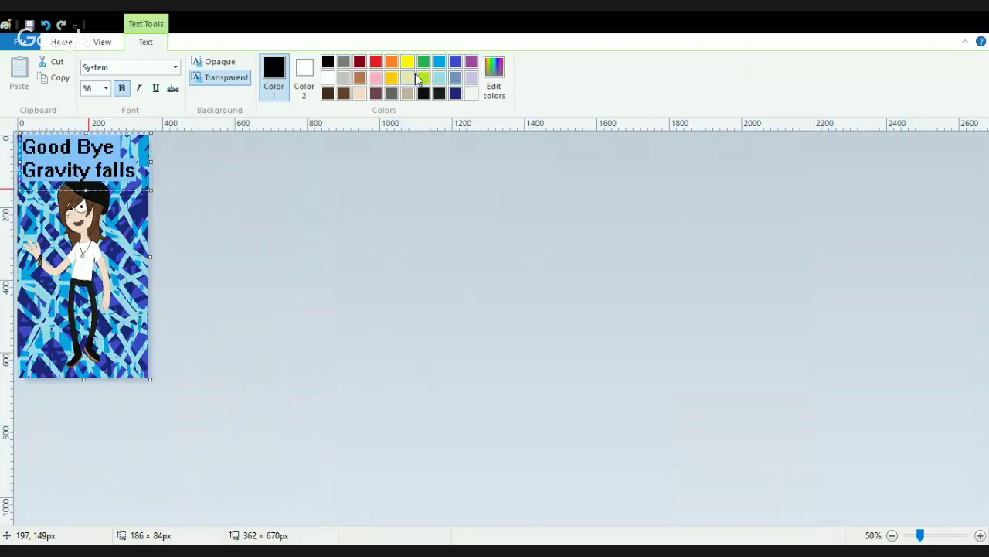
# - Try out text colours for the title and recolour it with a custom very dark navy
pyautogui.click(439, 77)
pyautogui.click(439, 93)
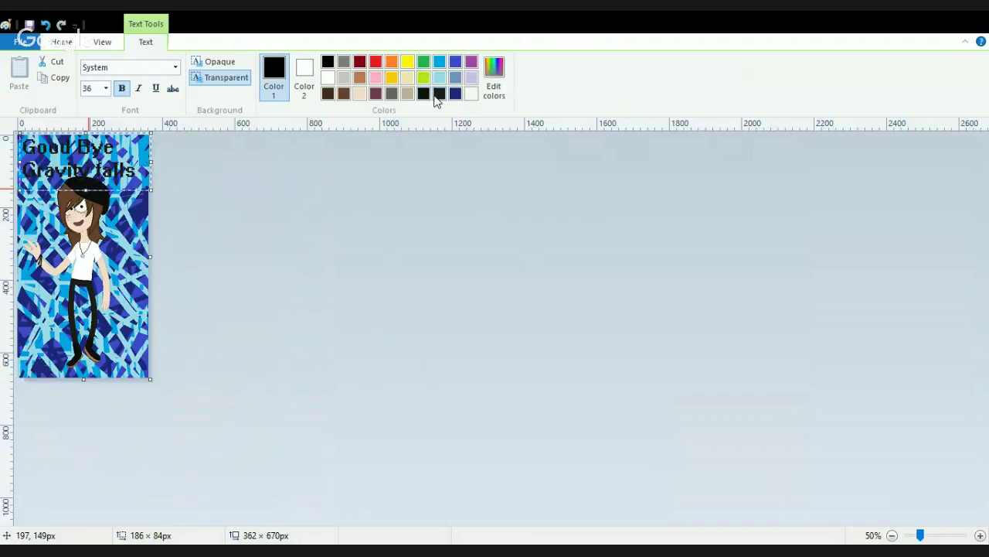
pyautogui.click(375, 78)
pyautogui.click(328, 78)
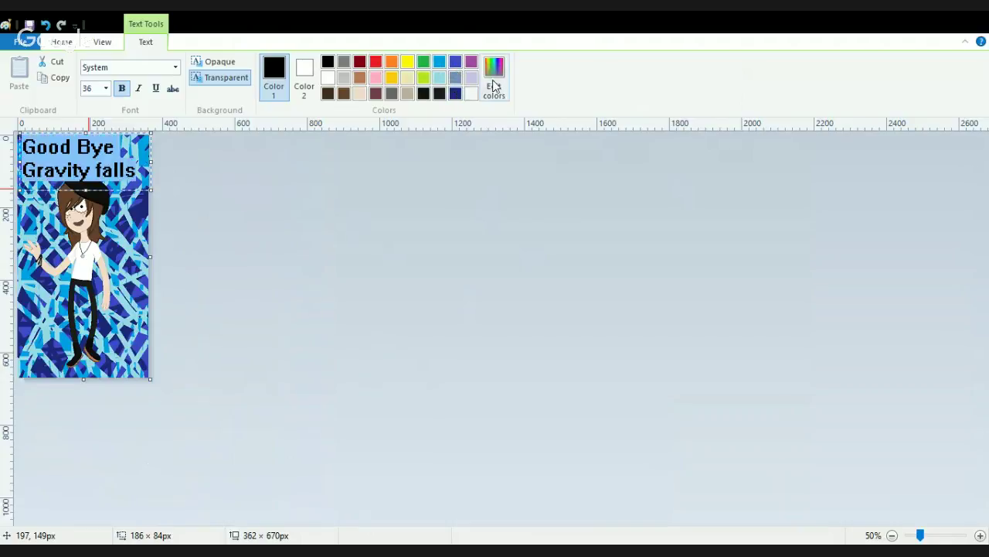
pyautogui.click(455, 94)
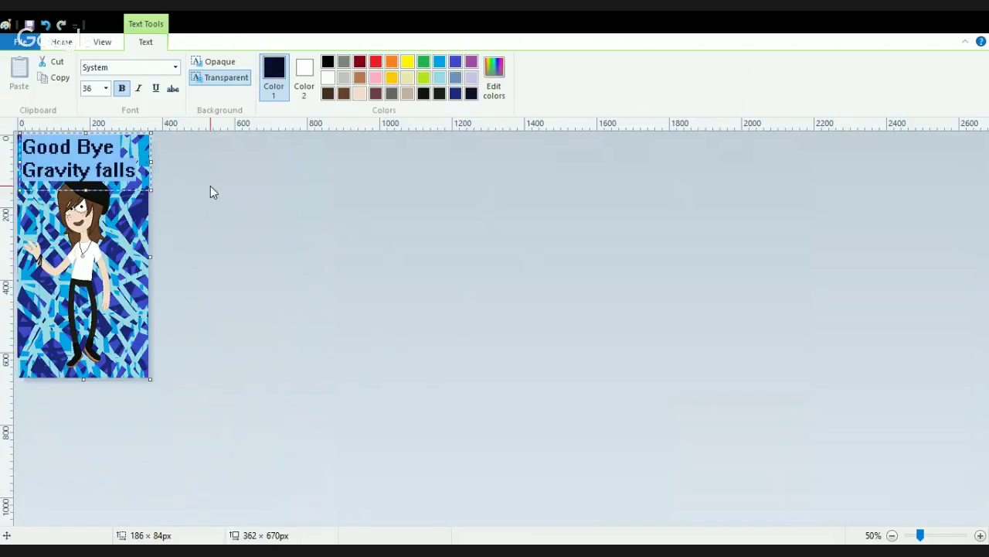
pyautogui.click(124, 154)
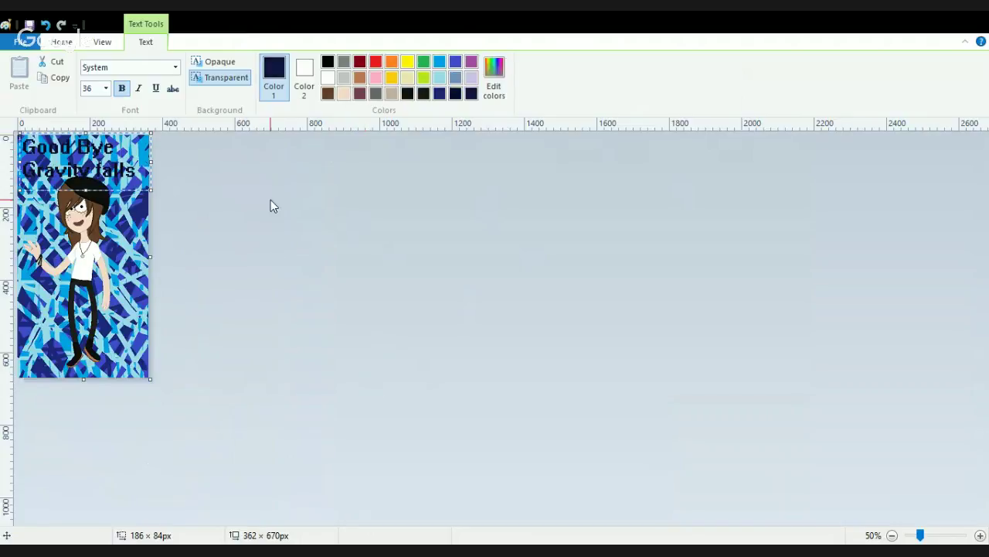
pyautogui.moveTo(149, 166); pyautogui.dragTo(23, 146)
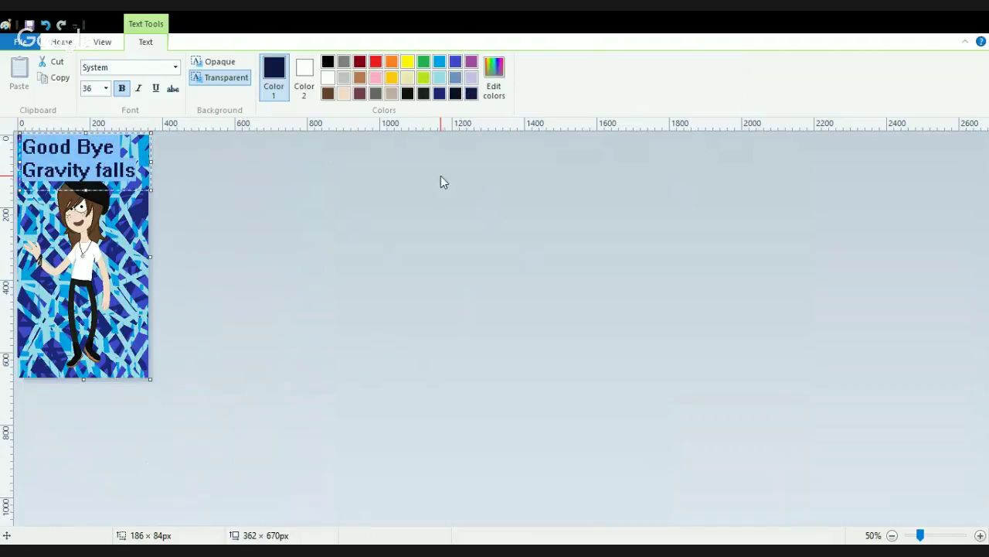
# - Place the title, undo it, and put "good bye" in a new text box about 335 px wide along the picture's upper edge
pyautogui.click(120, 316)
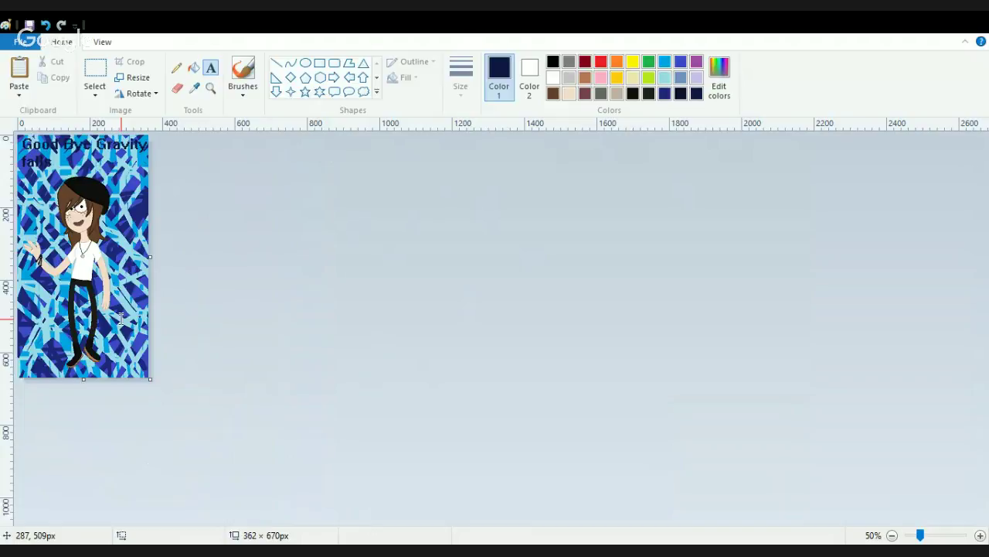
pyautogui.hotkey('ctrl', 'z')
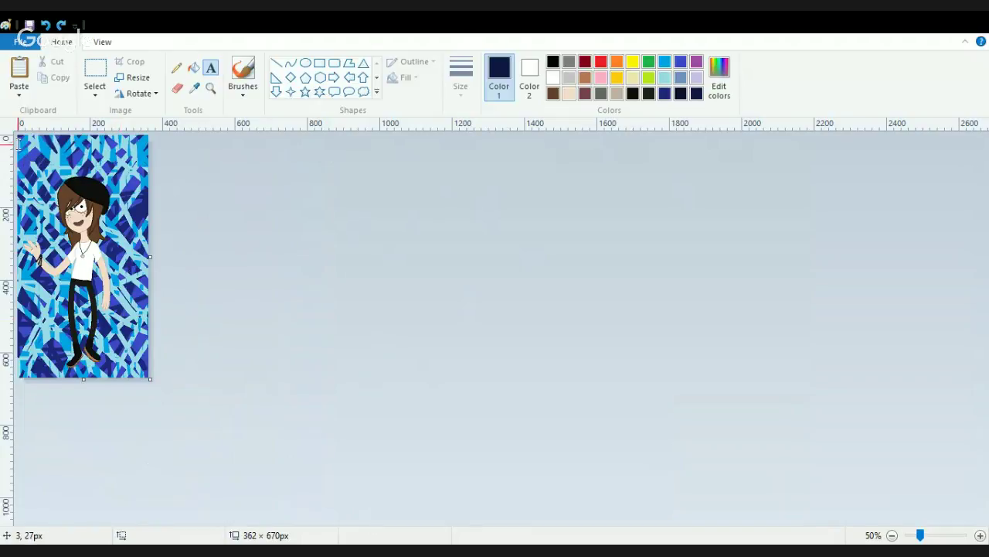
pyautogui.moveTo(21, 144); pyautogui.dragTo(142, 164)
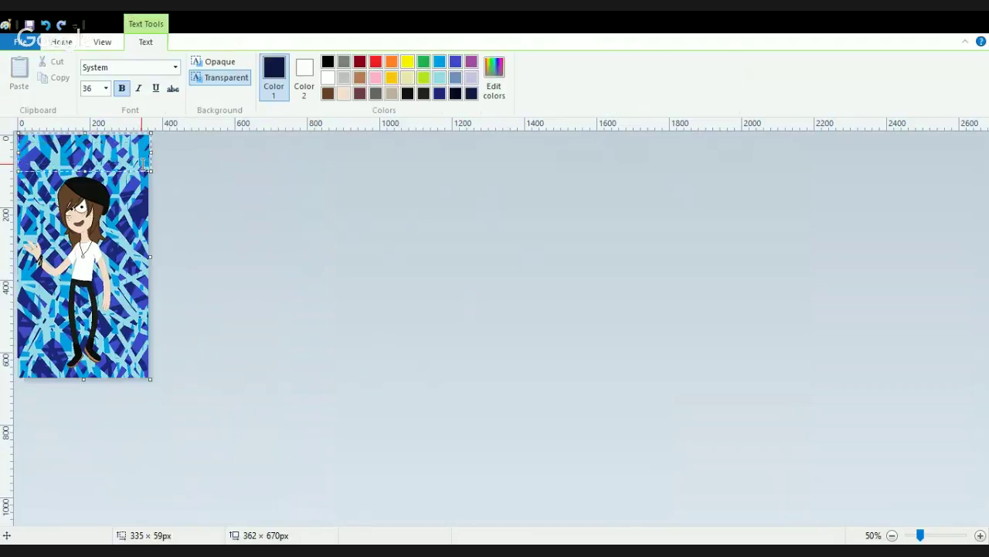
pyautogui.write('good bye')
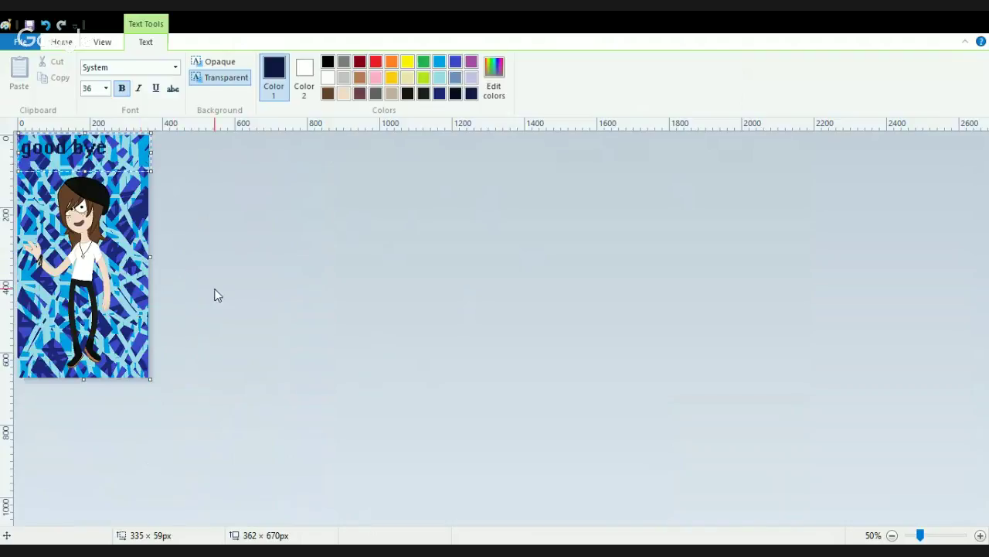
pyautogui.click(133, 219)
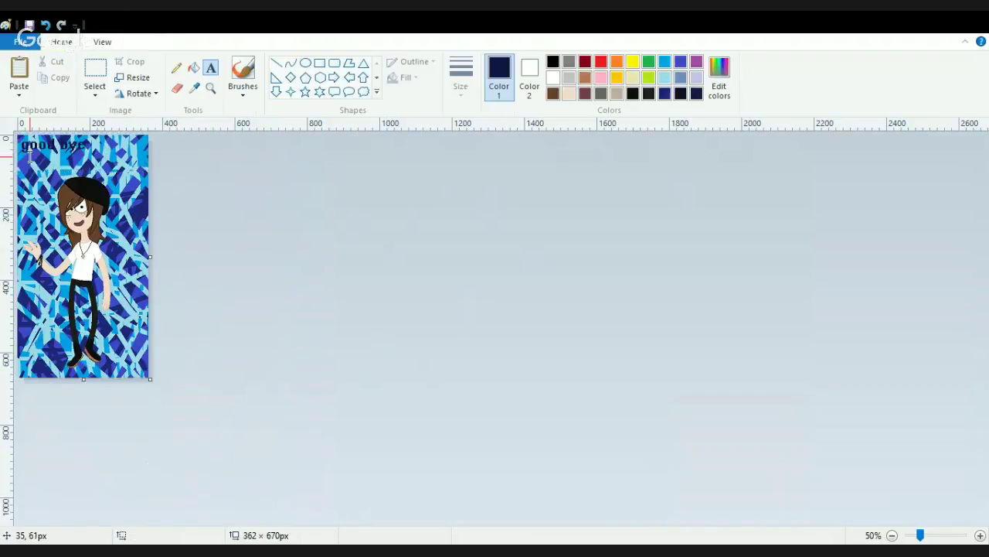
# - Add "gravity falls" in a new text box just beneath "good bye", fitted closer to that line, and place it
pyautogui.moveTo(23, 164); pyautogui.dragTo(151, 220)
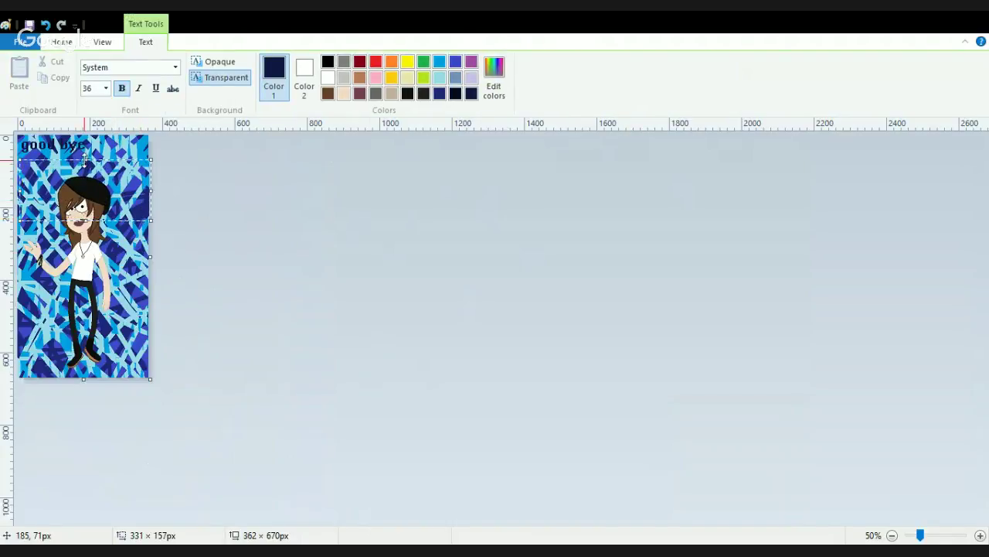
pyautogui.moveTo(87, 160); pyautogui.dragTo(85, 153)
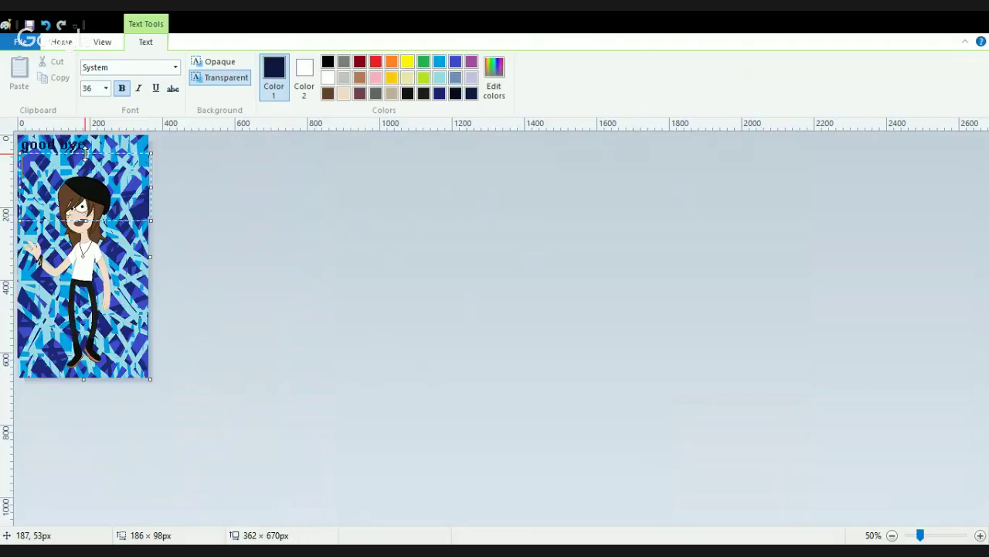
pyautogui.press('Return')
pyautogui.write('gravity fa')
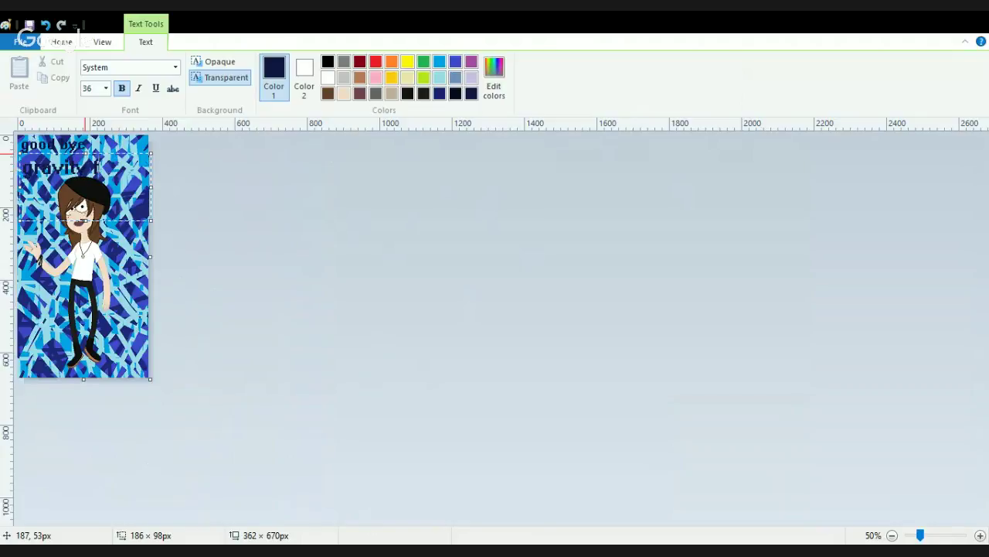
pyautogui.write('lls')
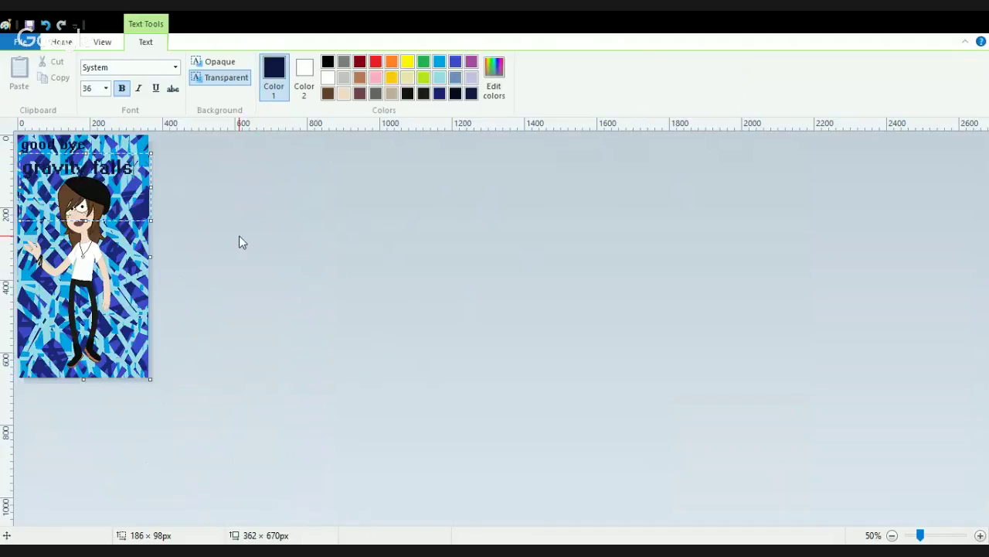
pyautogui.click(97, 280)
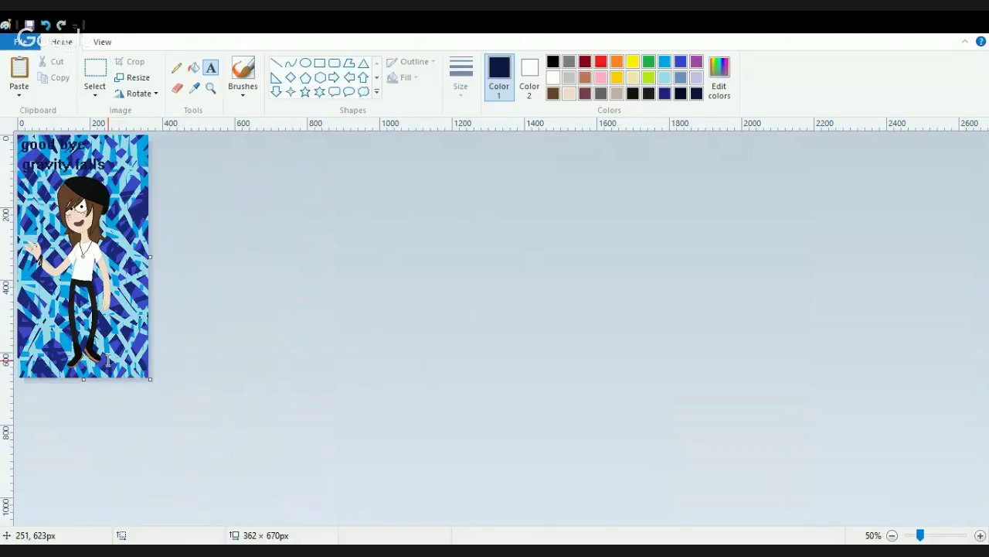
# - Try out the signature "r.t.r." in a text box in the picture's lower right corner, with font size 72
pyautogui.moveTo(108, 358); pyautogui.dragTo(151, 378)
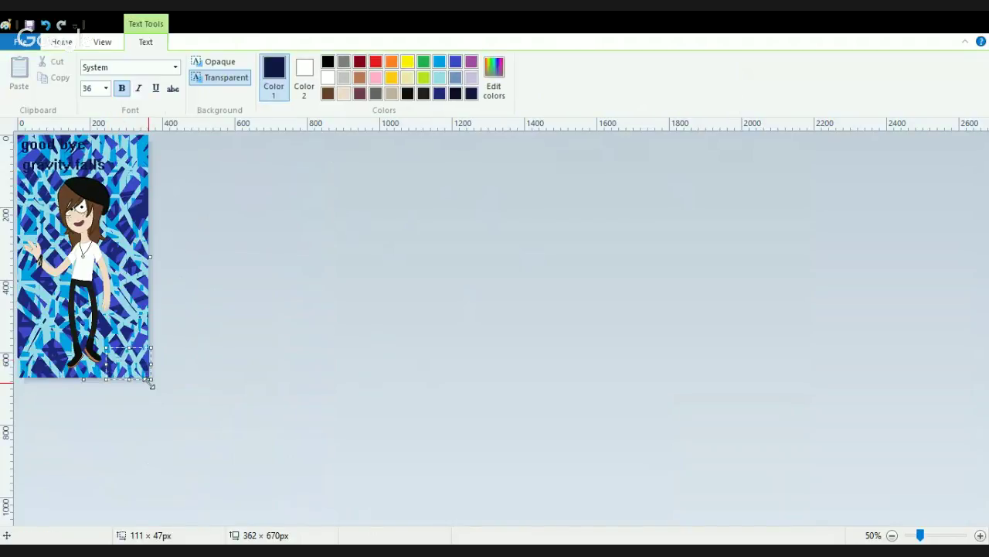
pyautogui.write('T.T.T')
pyautogui.click(106, 88)
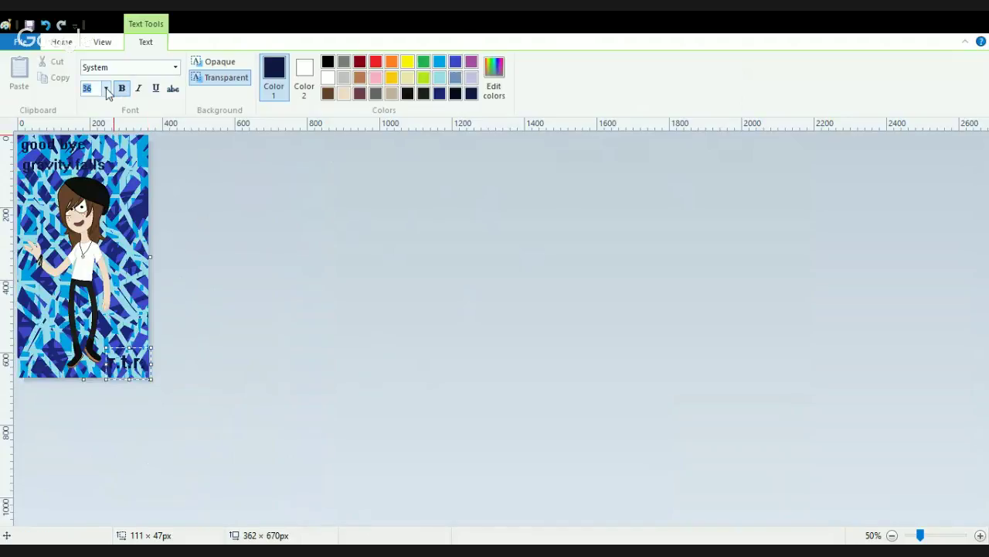
pyautogui.write('72')
pyautogui.moveTo(114, 348); pyautogui.dragTo(99, 344)
pyautogui.moveTo(101, 352); pyautogui.dragTo(101, 347)
pyautogui.click(105, 90)
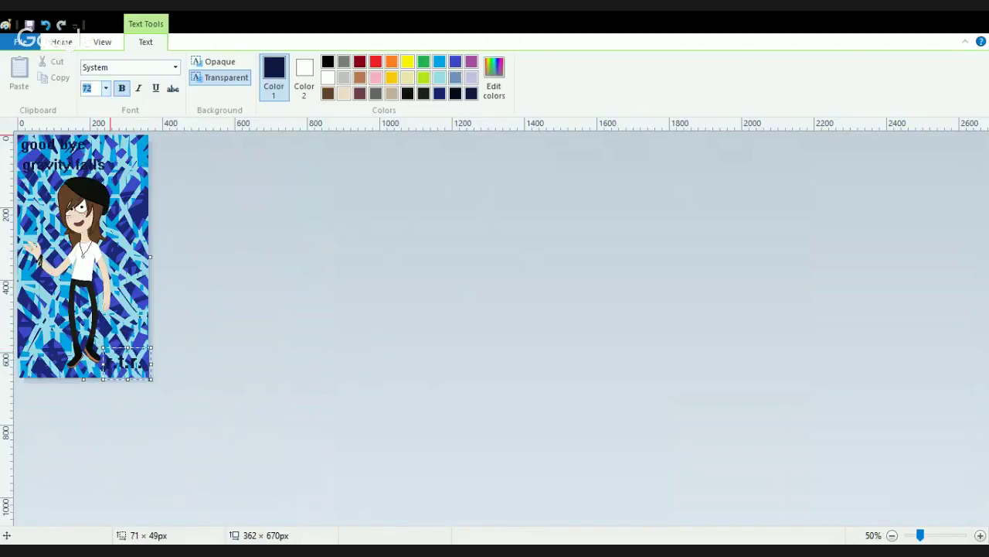
pyautogui.click(104, 285)
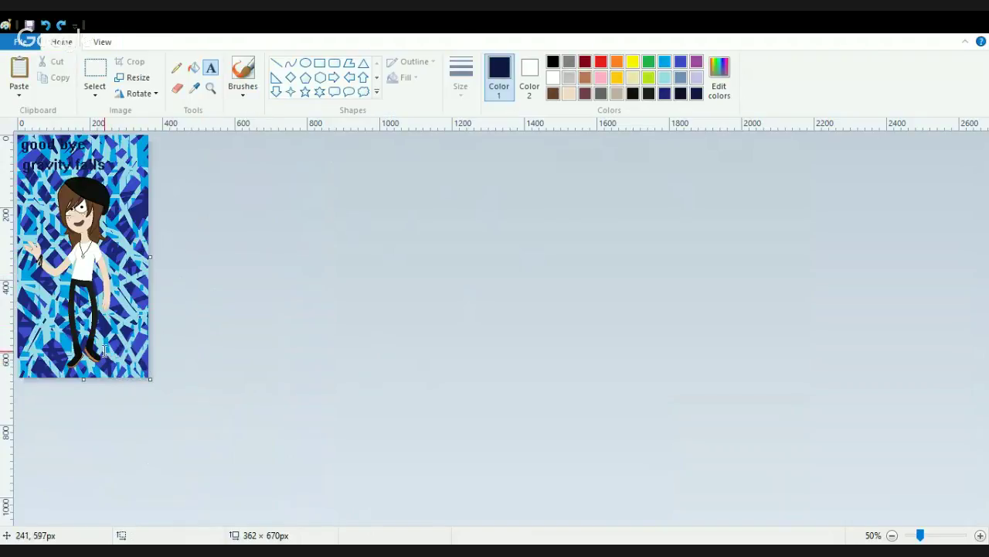
# - Enter "r.t.r." at size 48 in a new text box beside the character's feet and reduce the box's height
pyautogui.moveTo(105, 346); pyautogui.dragTo(154, 383)
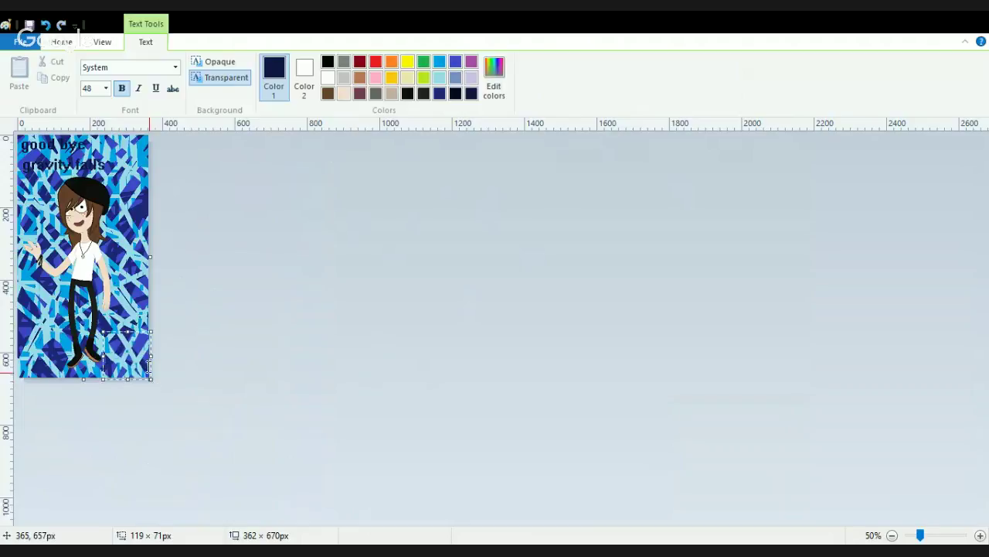
pyautogui.moveTo(126, 332); pyautogui.dragTo(150, 379)
pyautogui.write('h')
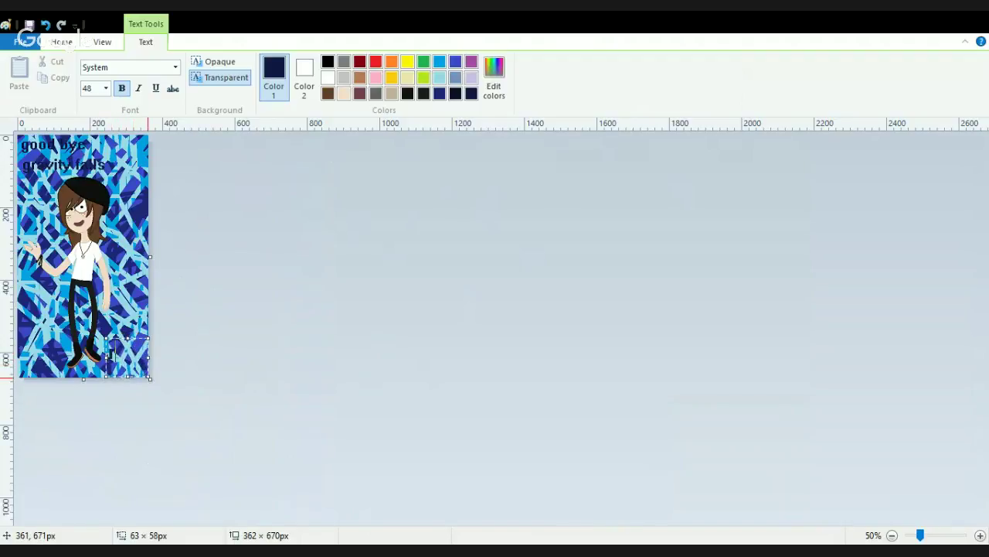
pyautogui.write('ttt')
pyautogui.press('BackSpace')
pyautogui.write('y')
pyautogui.moveTo(127, 337); pyautogui.dragTo(128, 347)
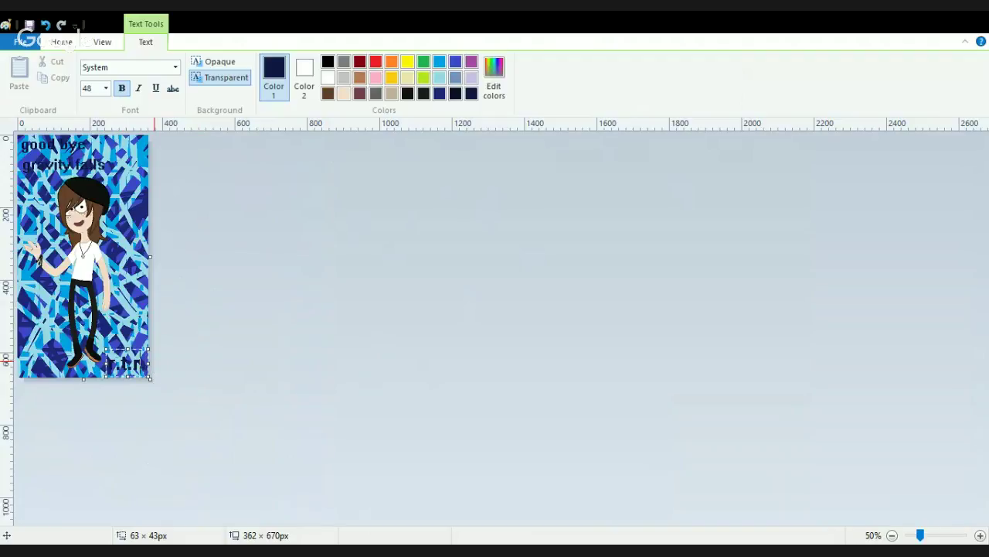
# - Replace the signature with capital "R.T.R." and widen its text box to about 92 px
pyautogui.press('BackSpace')
pyautogui.press('BackSpace')
pyautogui.press('BackSpace')
pyautogui.write('R')
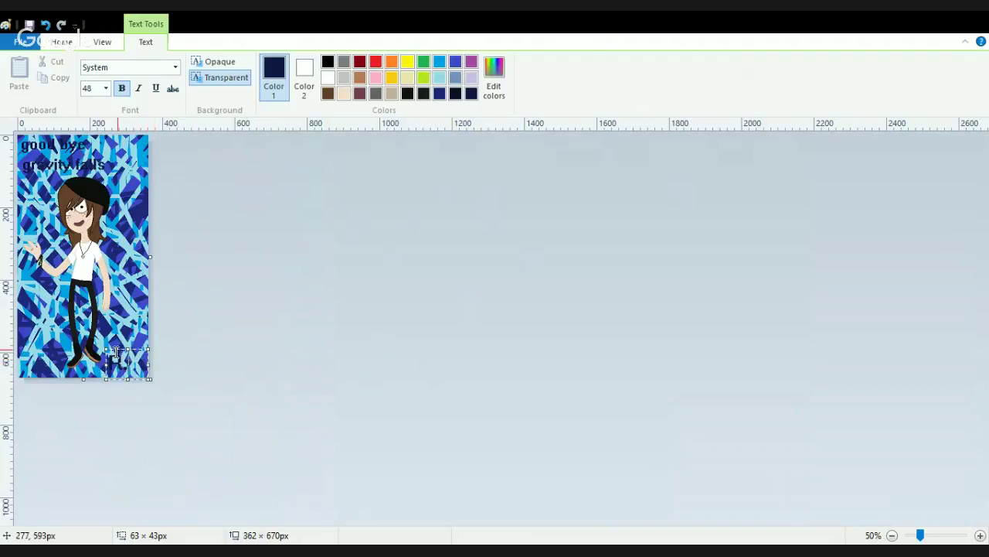
pyautogui.moveTo(106, 363); pyautogui.dragTo(84, 364)
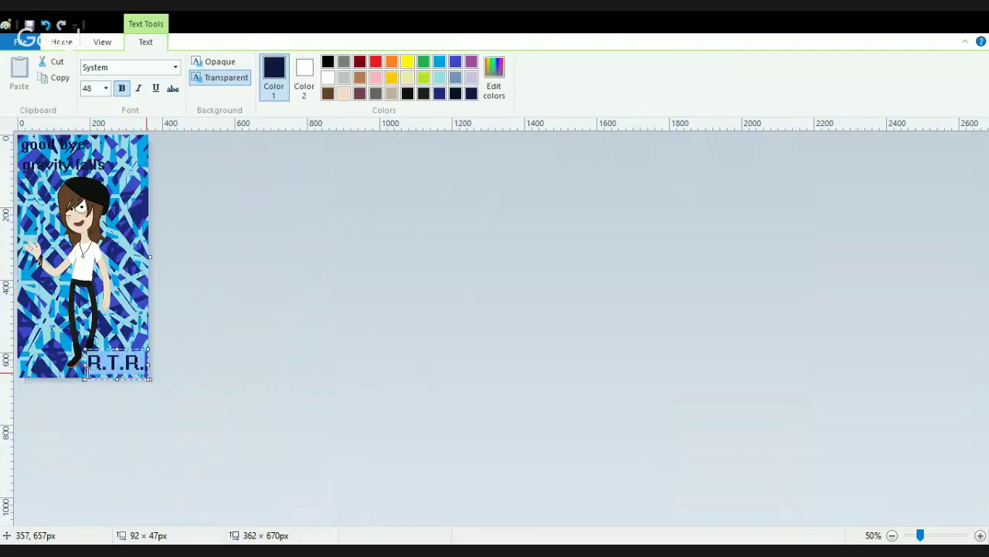
# - Set the "R.T.R." signature to size 36, shrink its box to about 83 × 43 px, place it and undo it
pyautogui.click(95, 88)
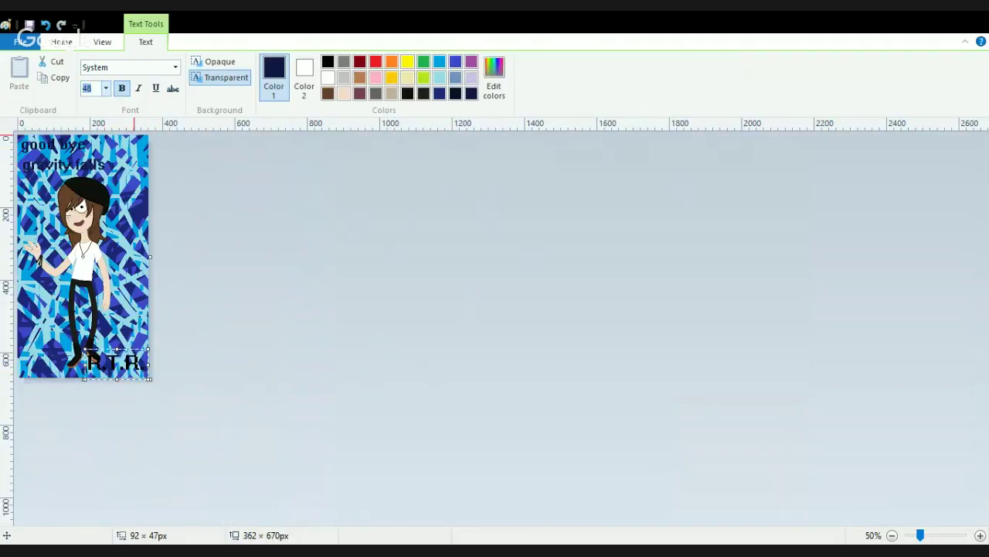
pyautogui.write('36')
pyautogui.press('Return')
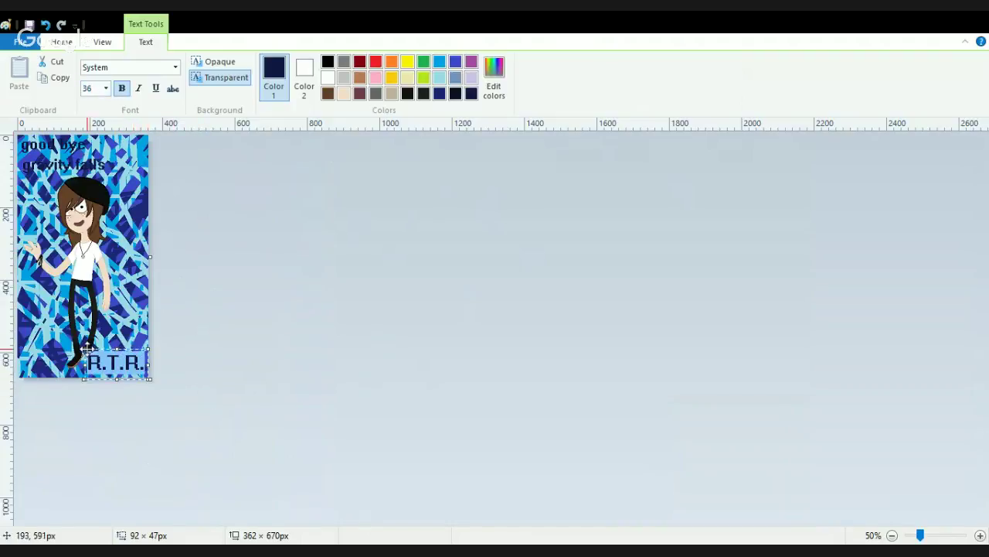
pyautogui.moveTo(87, 350); pyautogui.dragTo(91, 350)
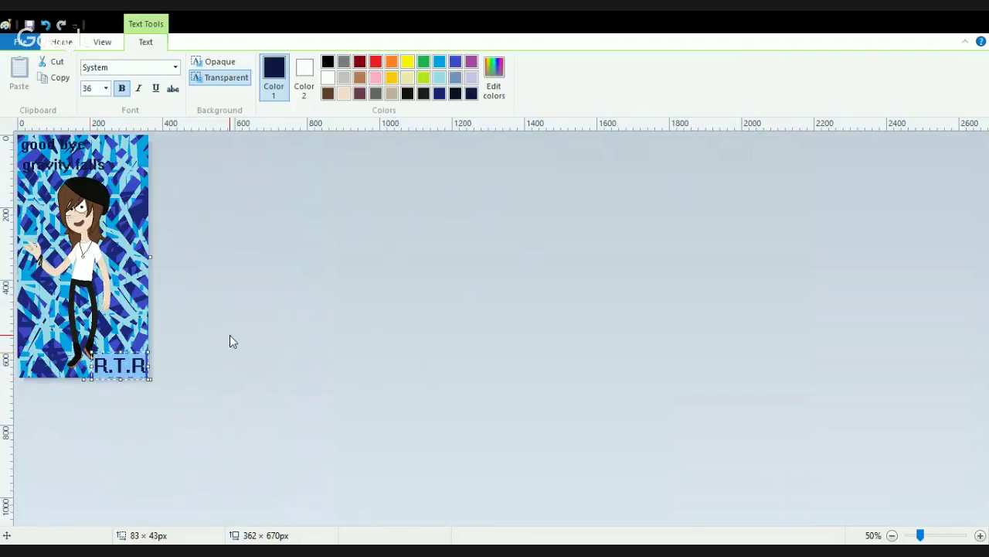
pyautogui.click(149, 333)
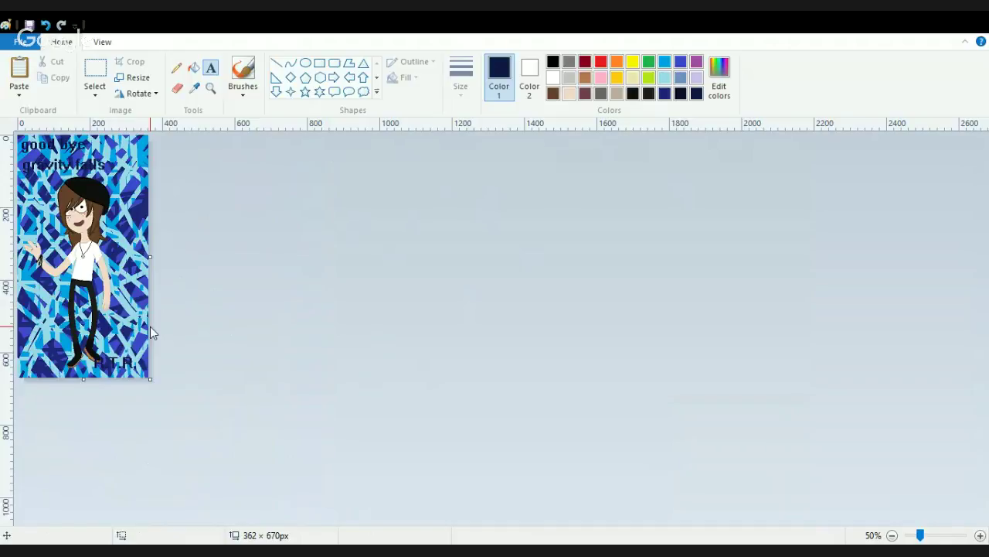
pyautogui.hotkey('ctrl', 'z')
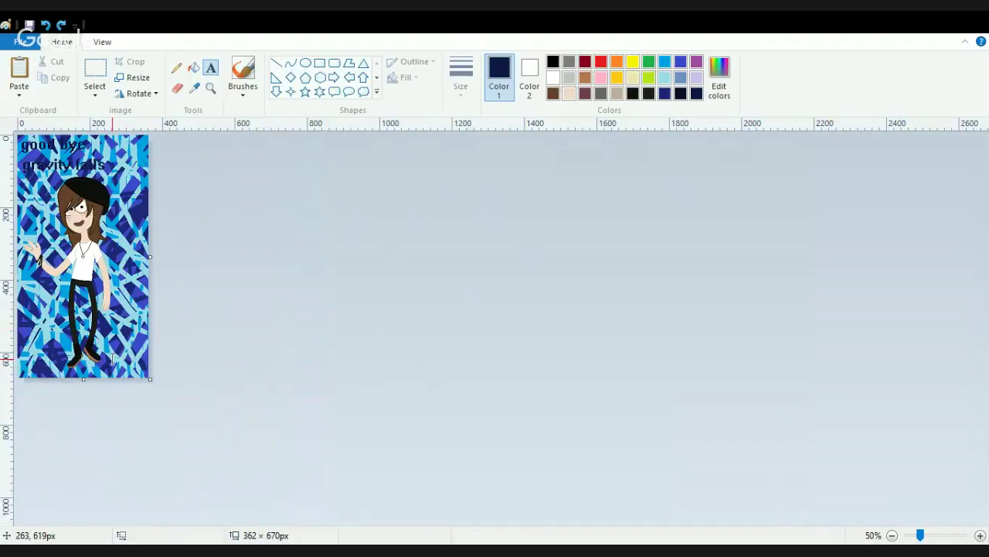
# - Create a new text box of about 101 × 51 px in the picture's lower right corner with font size 36
pyautogui.moveTo(112, 359); pyautogui.dragTo(152, 377)
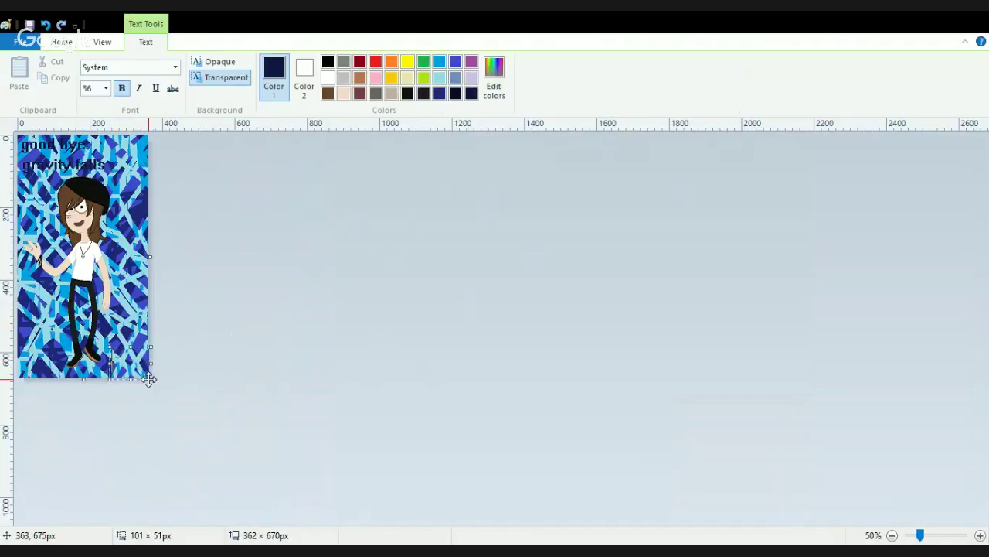
pyautogui.write('R')
pyautogui.press('BackSpace')
pyautogui.click(94, 88)
pyautogui.write('28')
pyautogui.click(96, 89)
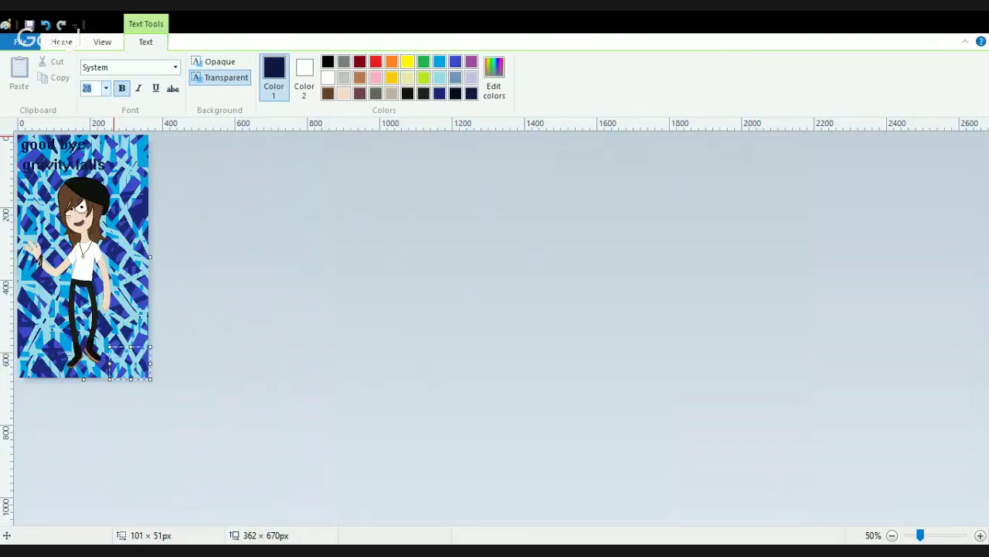
pyautogui.write('36')
pyautogui.press('Return')
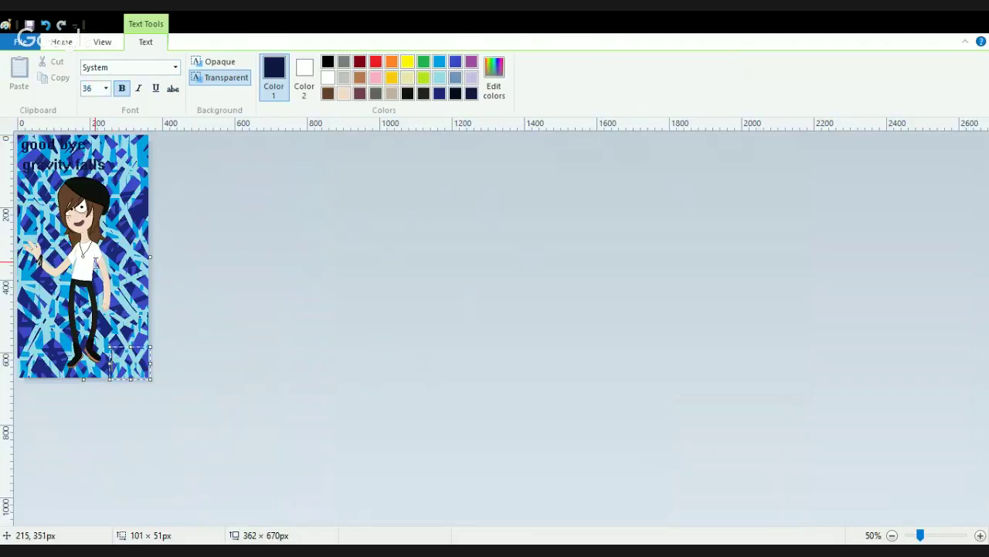
# - Enter "R.T.R." in the corner text box and shrink the box to about 53 × 31 px
pyautogui.write('R')
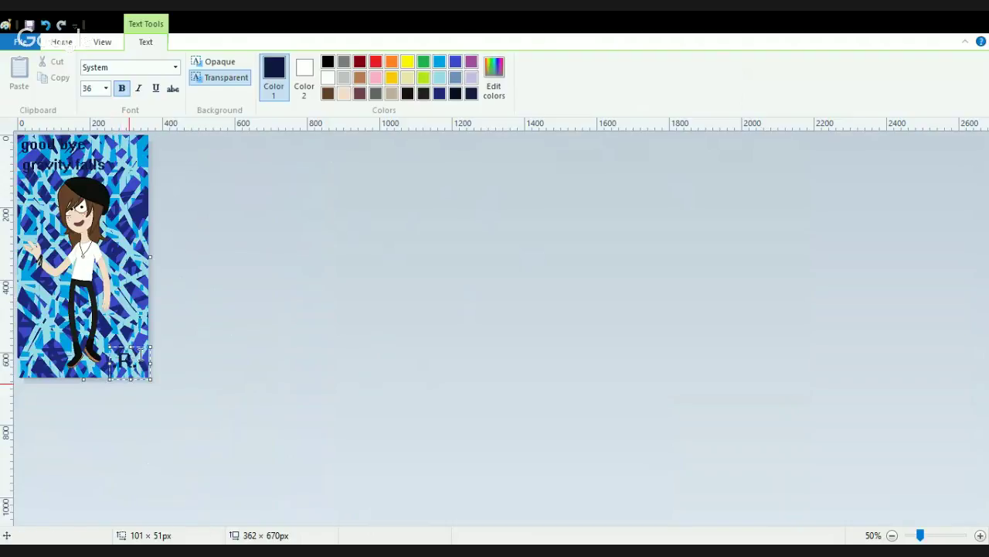
pyautogui.moveTo(140, 360); pyautogui.dragTo(118, 355)
pyautogui.write('.T')
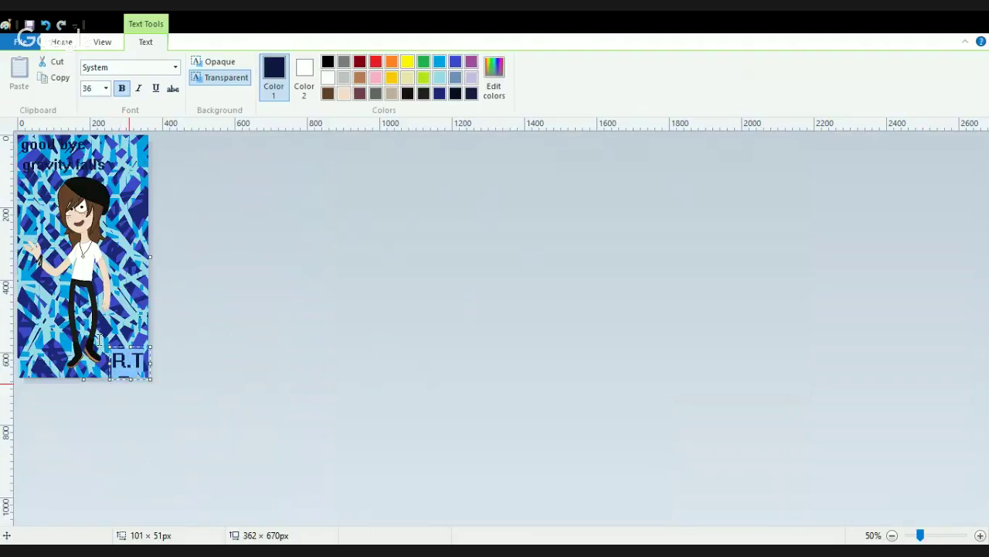
pyautogui.click(104, 91)
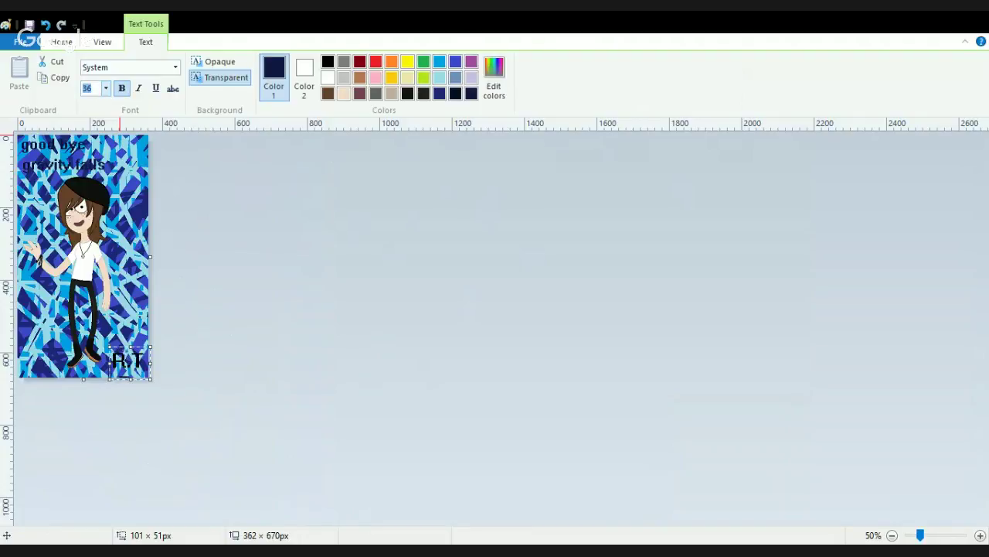
pyautogui.press('Return')
pyautogui.press('Return')
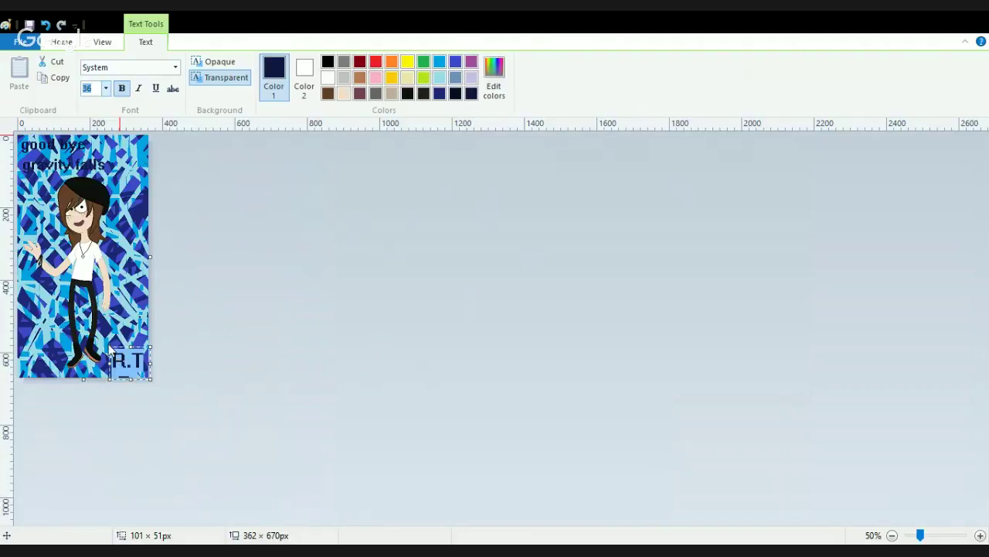
pyautogui.moveTo(110, 346); pyautogui.dragTo(113, 357)
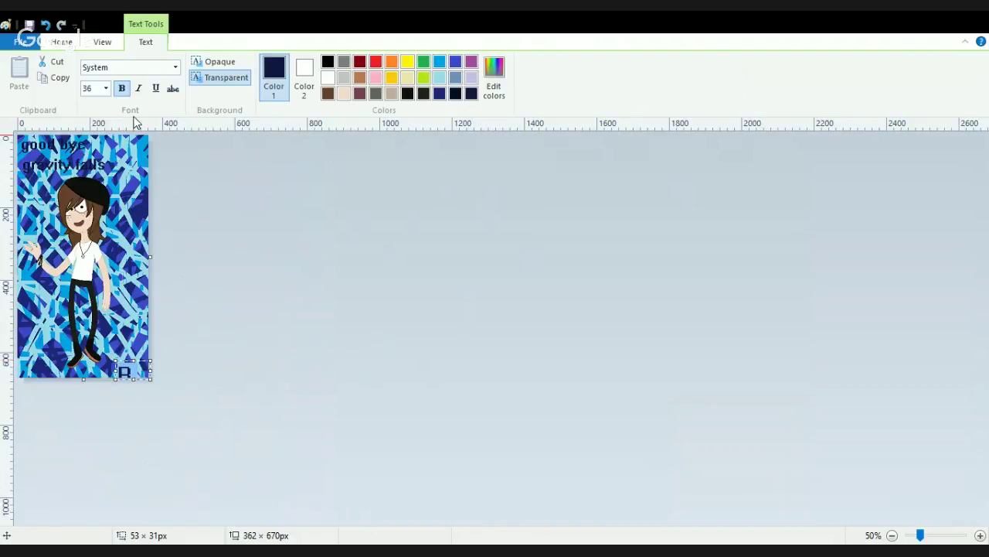
# - Set the "R.T.R." signature's font size to 28 and save the picture
pyautogui.click(89, 88)
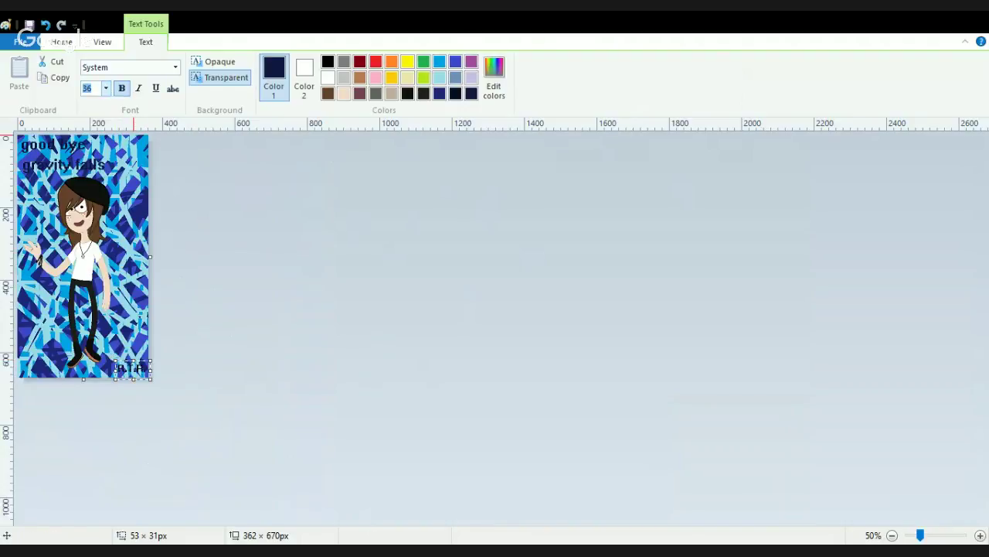
pyautogui.write('28')
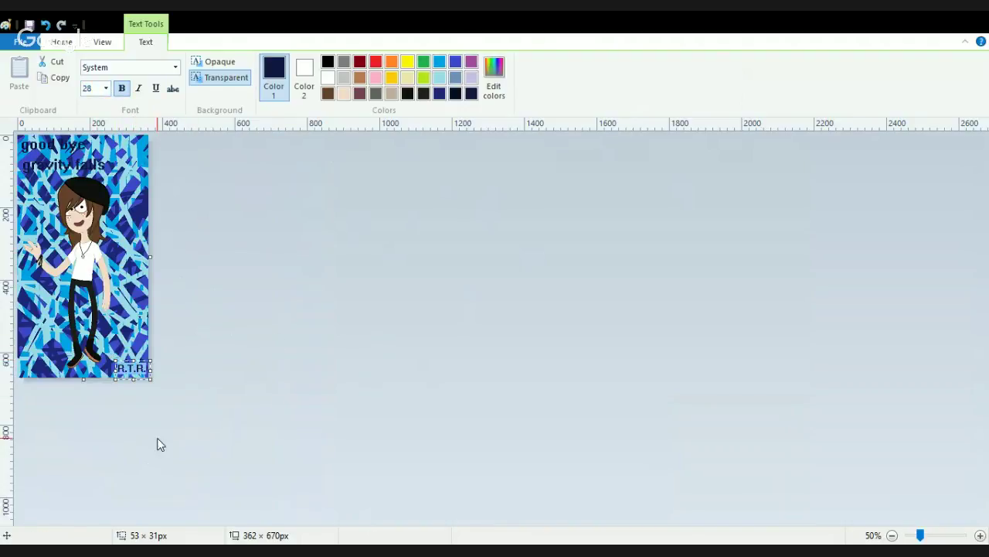
pyautogui.click(28, 25)
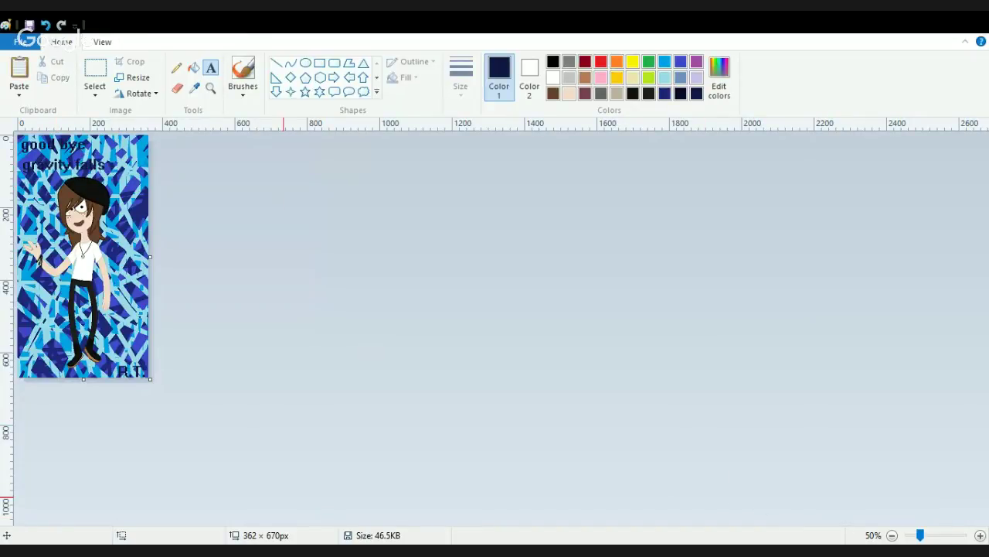
# - Examine the title and the character up close, and check the picture as a whole
pyautogui.click(980, 534)
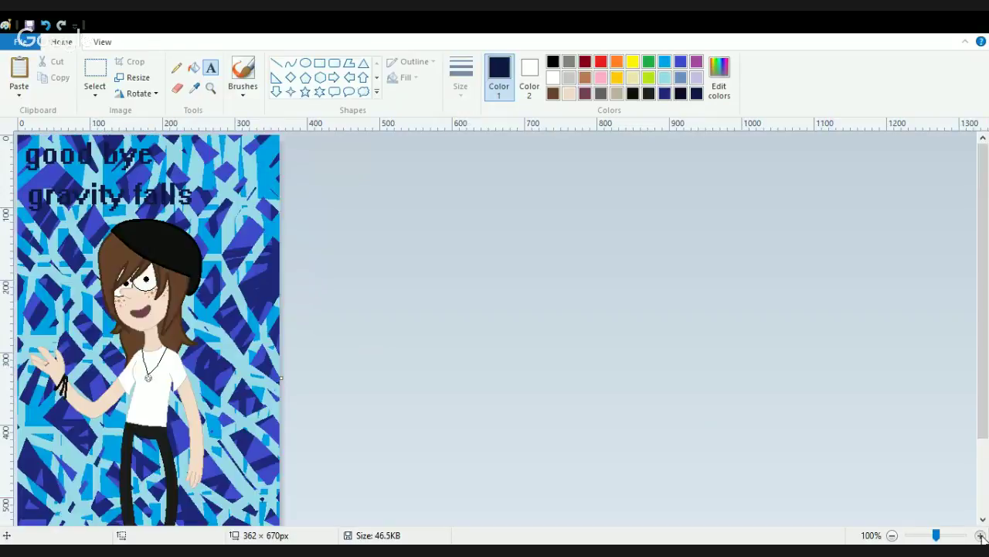
pyautogui.click(980, 534)
pyautogui.scroll(-3, 974, 307)
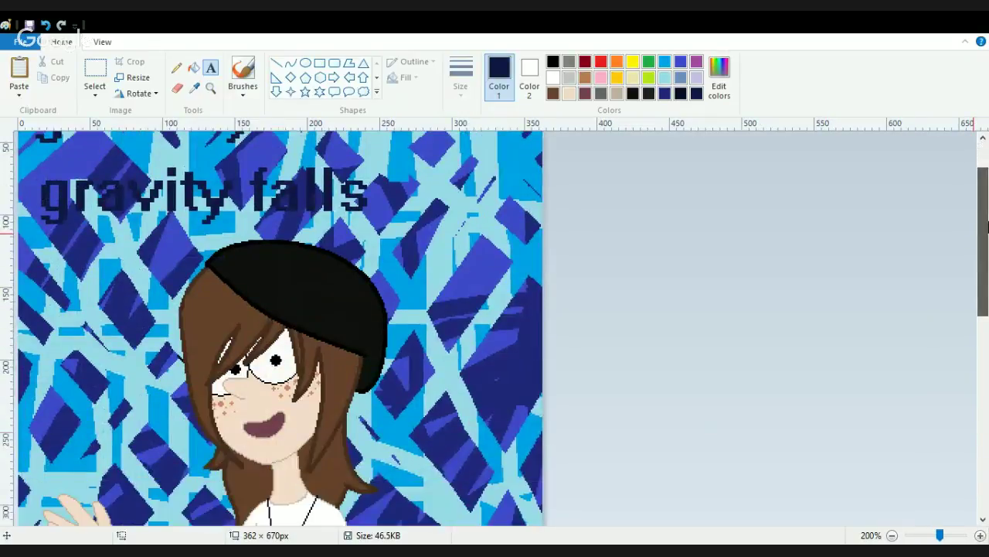
pyautogui.moveTo(987, 261)
pyautogui.mouseDown()
pyautogui.moveTo(987, 467)
pyautogui.moveTo(960, 199)
pyautogui.moveTo(982, 282)
pyautogui.moveTo(963, 150)
pyautogui.mouseUp()
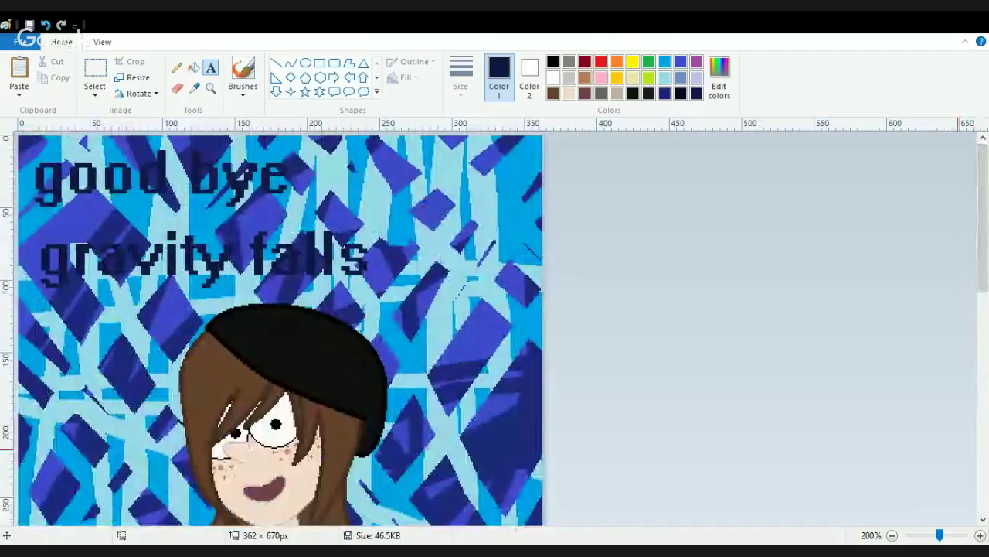
pyautogui.click(892, 535)
pyautogui.click(892, 535)
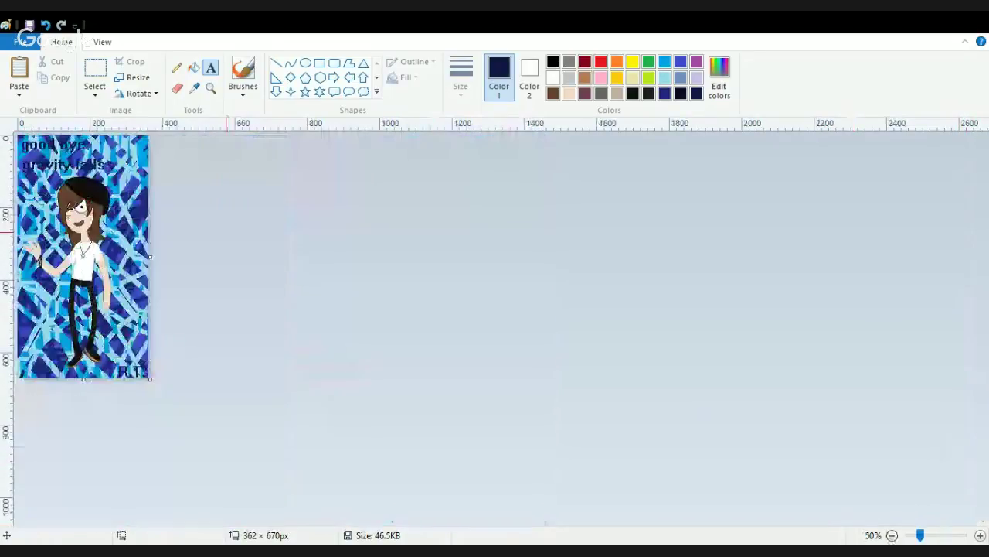
pyautogui.click(981, 535)
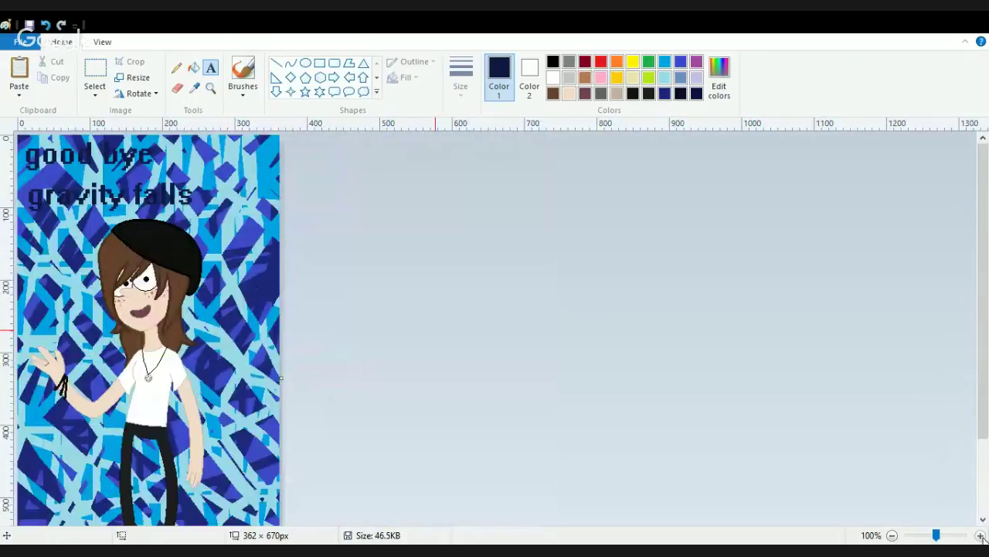
pyautogui.click(934, 537)
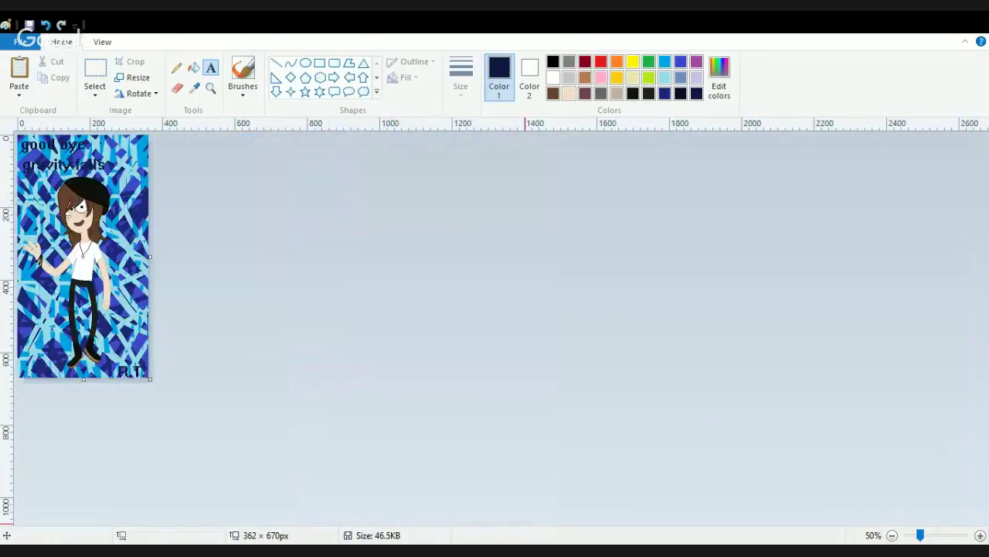